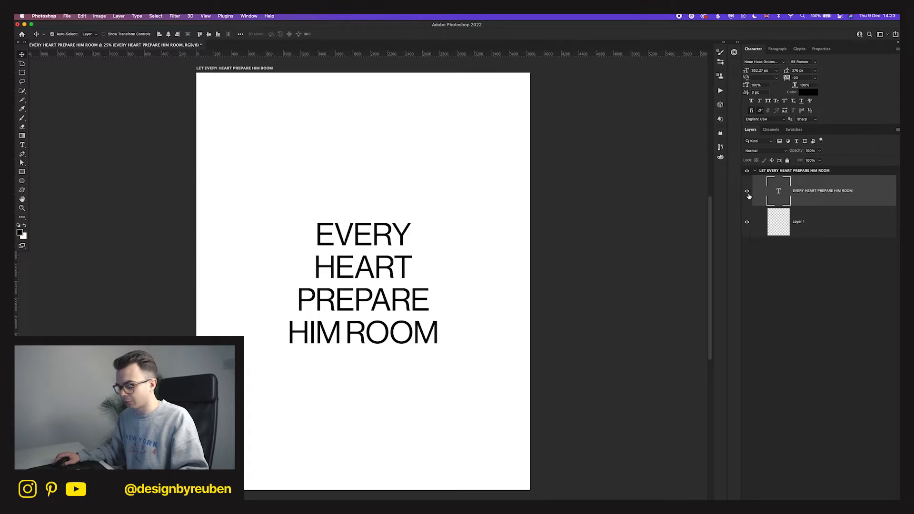
# - Hide the EVERY HEART PREPARE HIM ROOM text layer and add a new text layer reading EVERY in the page's upper half
pyautogui.click(747, 191)
pyautogui.press('t')
pyautogui.click(282, 203)
pyautogui.write('EVERY')
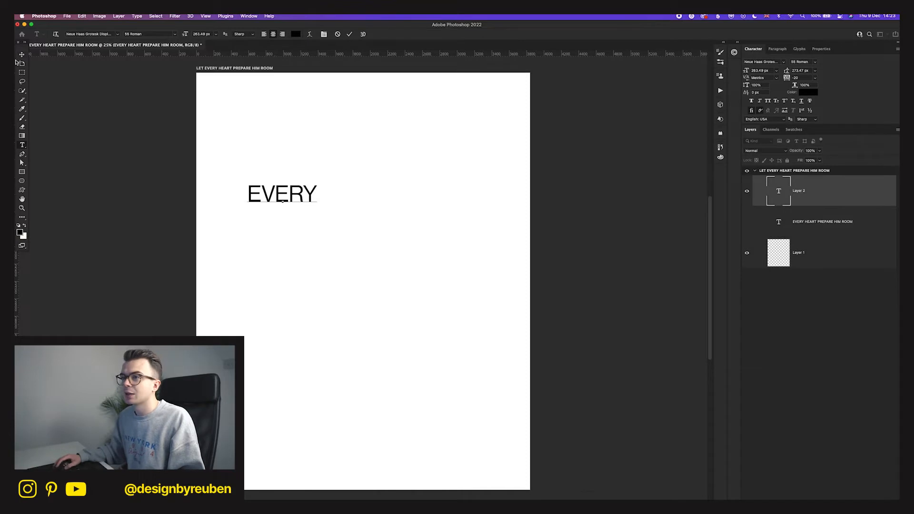
pyautogui.press('Escape')
# - Scale the EVERY text up to a font size of about 445 px
pyautogui.press('v')
pyautogui.hotkey('ctrl', 't')
pyautogui.moveTo(318, 194); pyautogui.dragTo(387, 199)
pyautogui.click(364, 35)
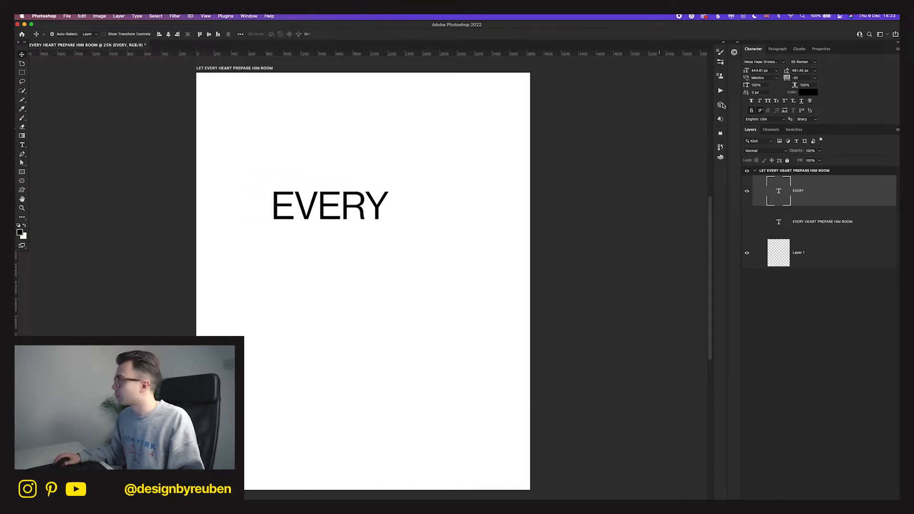
# - Filter the font list to Adobe Fonts and set the EVERY text in Bickham Script Pro 3 Regular
pyautogui.click(787, 63)
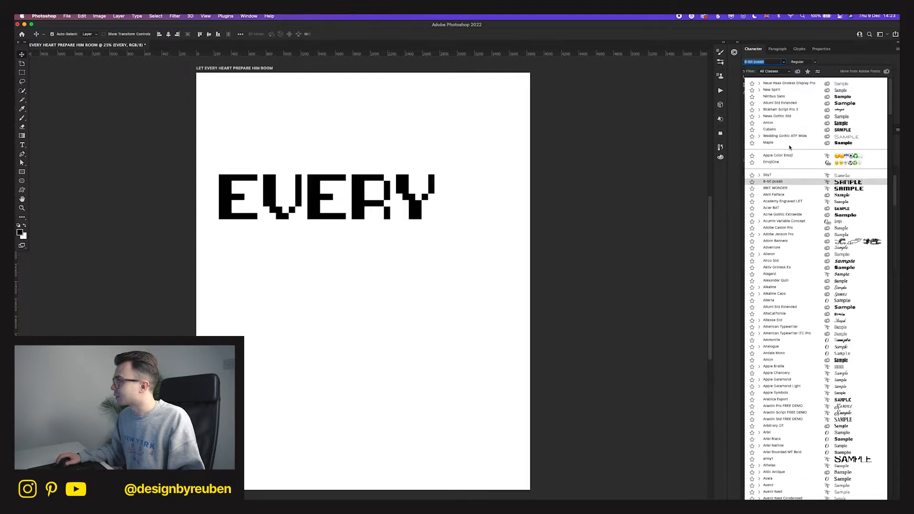
pyautogui.click(797, 72)
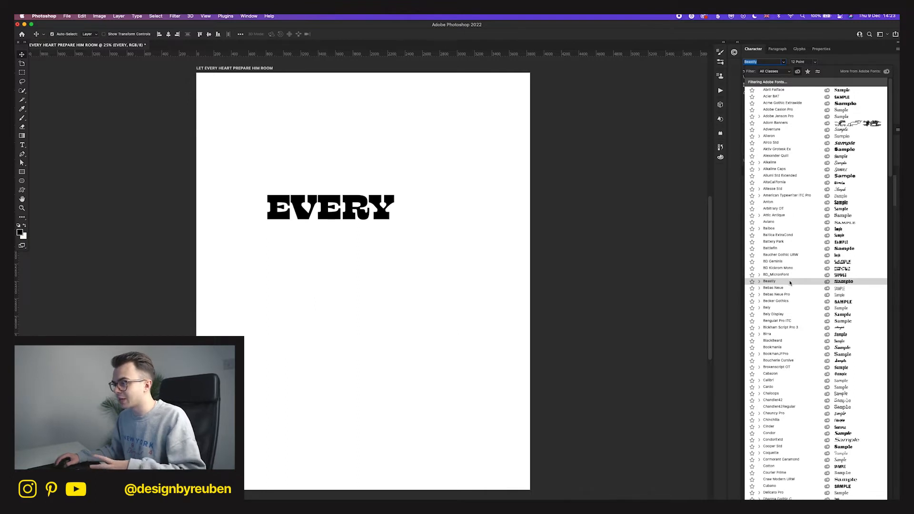
pyautogui.click(780, 328)
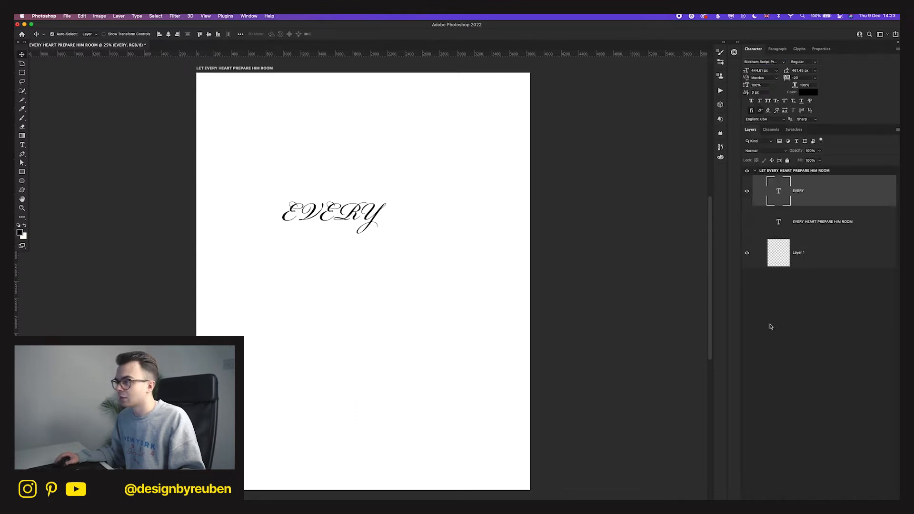
# - Enlarge the script EVERY text to a font size of about 805 px
pyautogui.hotkey('ctrl', 't')
pyautogui.moveTo(387, 224); pyautogui.dragTo(429, 225)
pyautogui.click(365, 34)
# - Reduce the script text to the single letter E and move it to the upper-left part of the page
pyautogui.press('t')
pyautogui.moveTo(280, 210); pyautogui.dragTo(448, 205)
pyautogui.press('BackSpace')
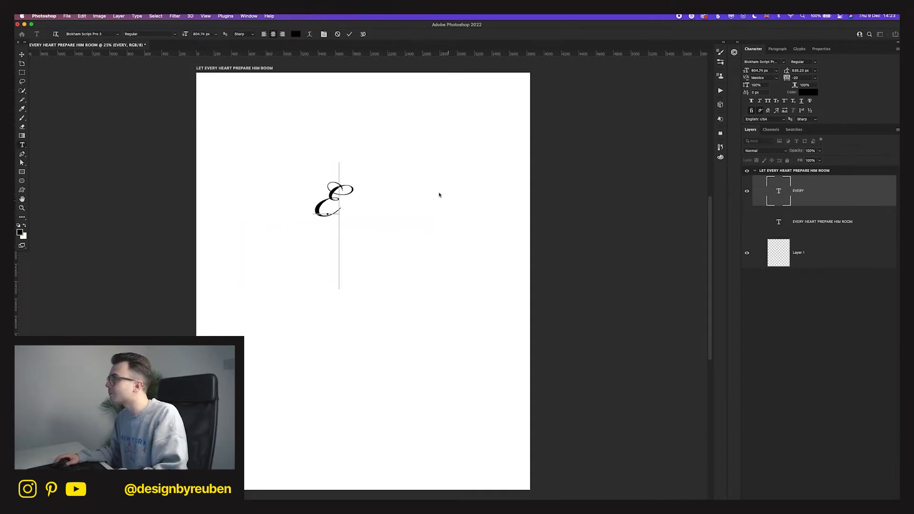
pyautogui.click(22, 55)
pyautogui.moveTo(384, 168); pyautogui.dragTo(303, 218)
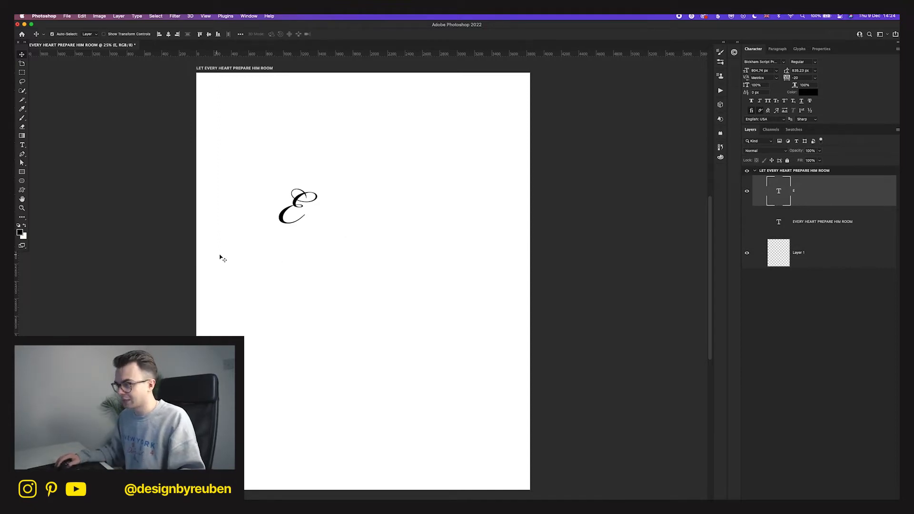
# - Add a text layer reading VERY below the script E, set in Neue Haas Grotesk Display 75 Bold
pyautogui.press('t')
pyautogui.click(316, 263)
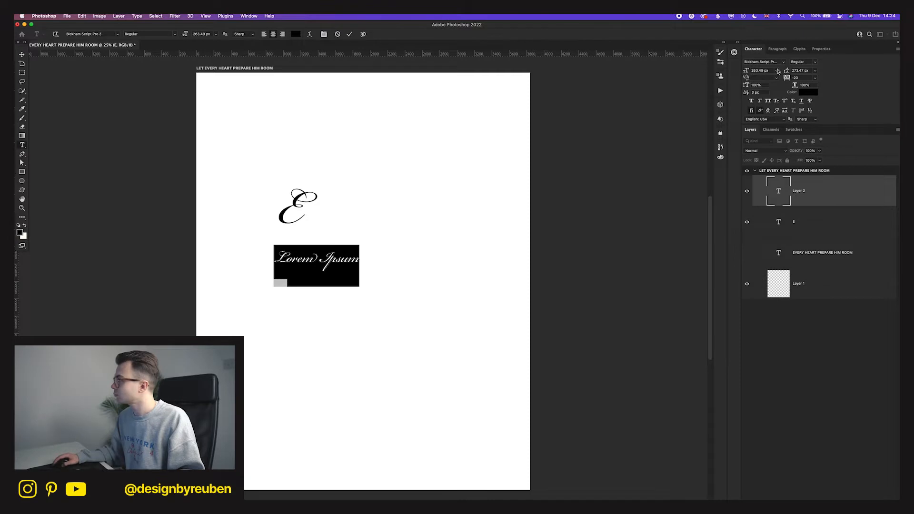
pyautogui.click(784, 62)
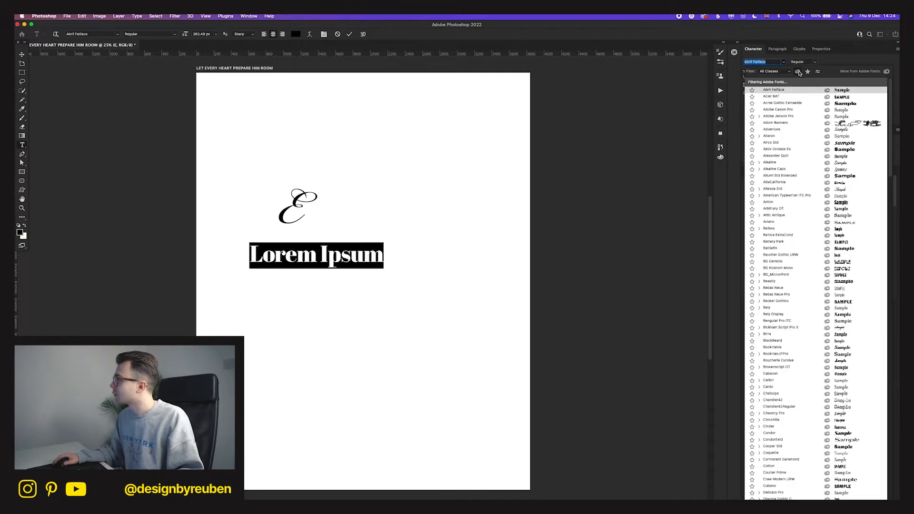
pyautogui.click(791, 92)
pyautogui.click(814, 62)
pyautogui.click(809, 119)
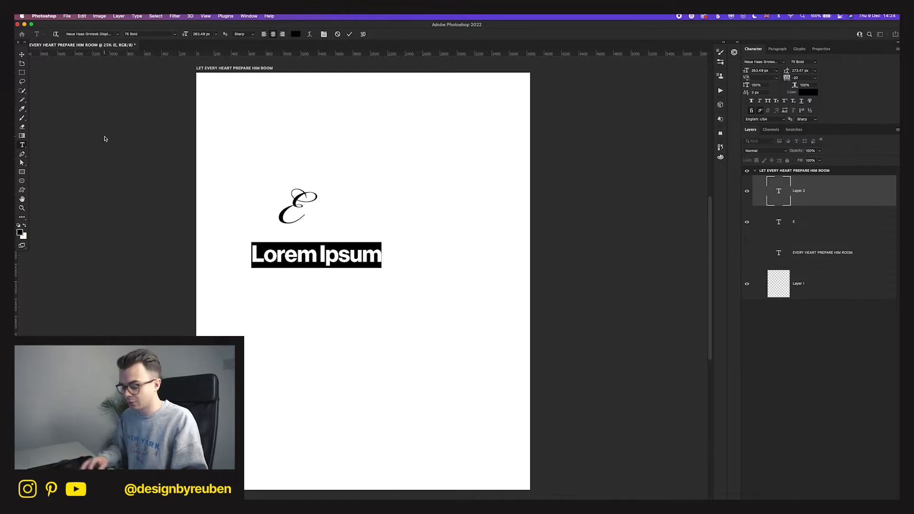
pyautogui.write('VERY')
pyautogui.click(21, 55)
# - Move VERY up against the script E so the two form one word on a shared line
pyautogui.moveTo(351, 274); pyautogui.dragTo(367, 232)
pyautogui.press('Up')
pyautogui.press('Up')
pyautogui.press('Up')
pyautogui.press('Up')
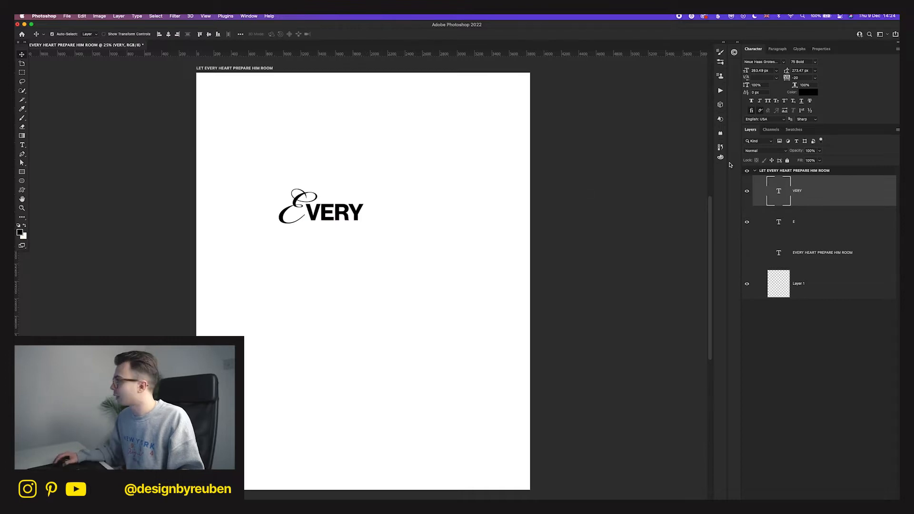
# - Set VERY to the 65 Medium weight and adjust its fit against the script E
pyautogui.click(815, 64)
pyautogui.click(809, 100)
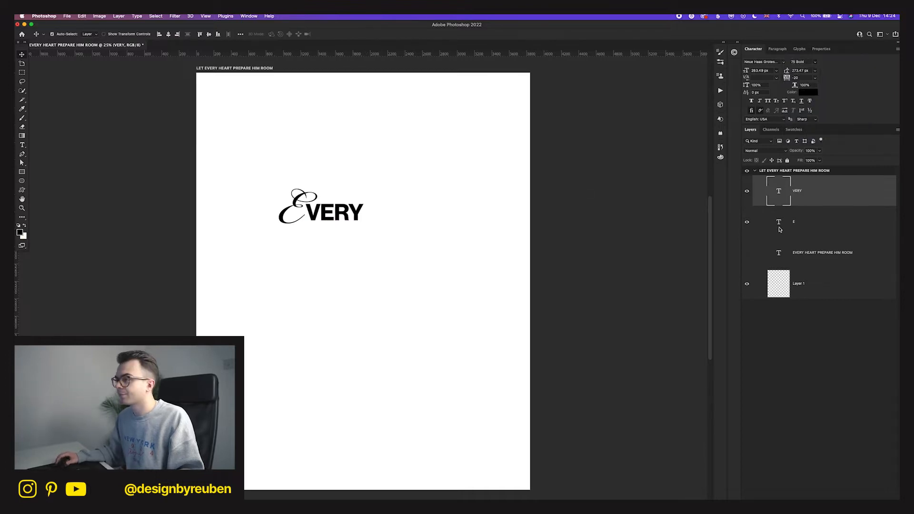
pyautogui.keyDown('shift'); pyautogui.click(807, 226); pyautogui.keyUp('shift')
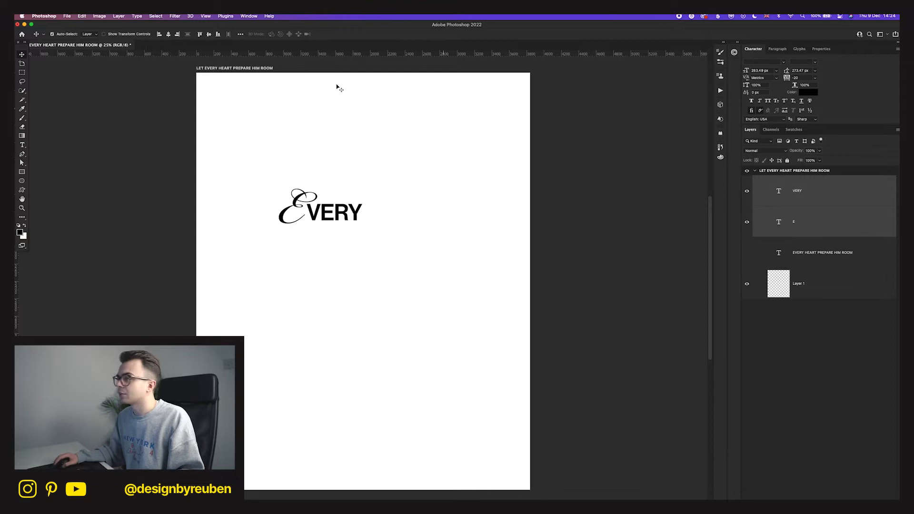
pyautogui.click(211, 34)
pyautogui.click(829, 194)
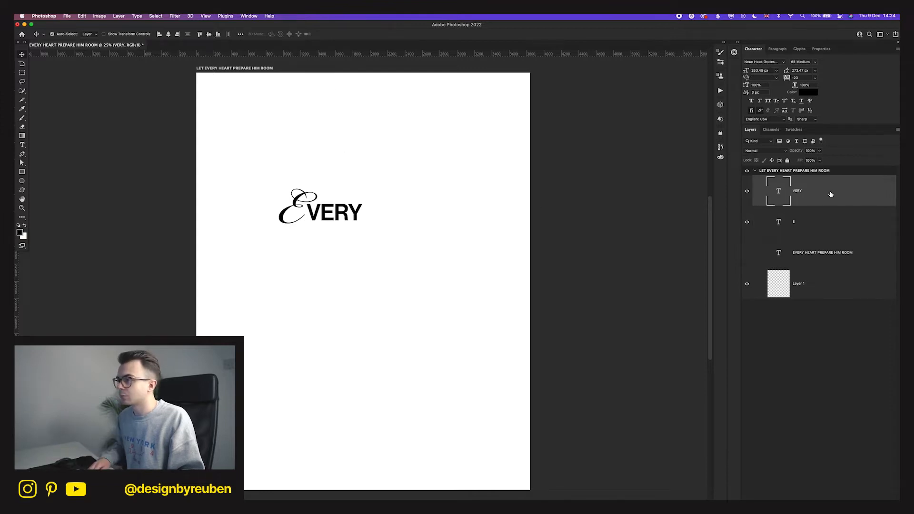
# - Duplicate the E and VERY lettering below and right of the original, and change the copy's script initial to L
pyautogui.keyDown('shift'); pyautogui.click(757, 229); pyautogui.keyUp('shift')
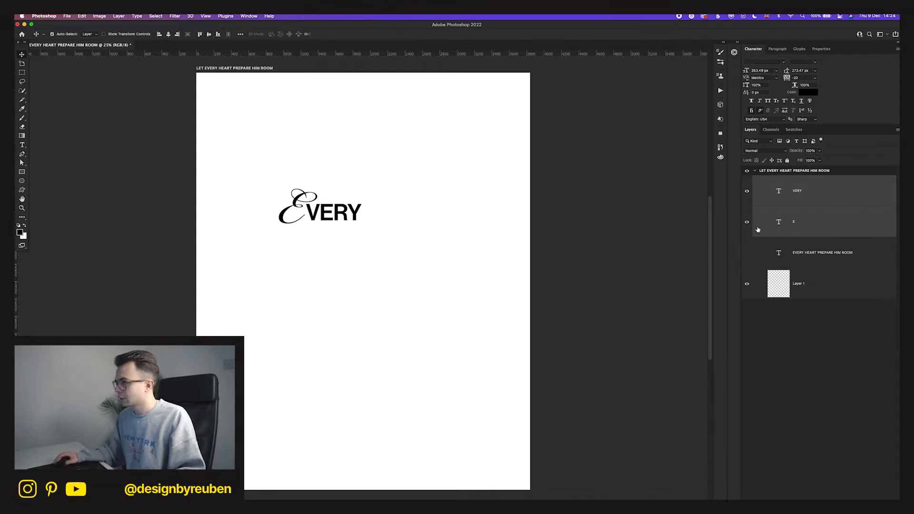
pyautogui.moveTo(319, 211); pyautogui.dragTo(374, 283)
pyautogui.doubleClick(329, 285)
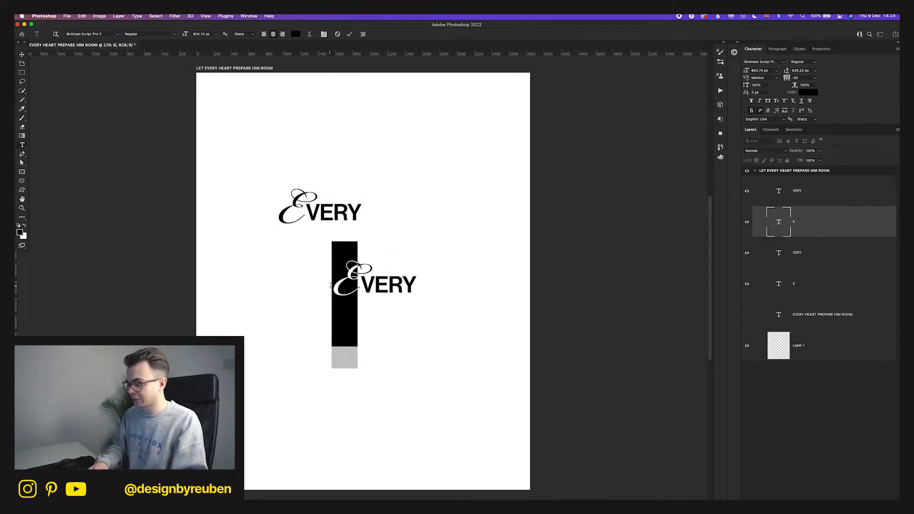
pyautogui.write('L')
pyautogui.click(20, 55)
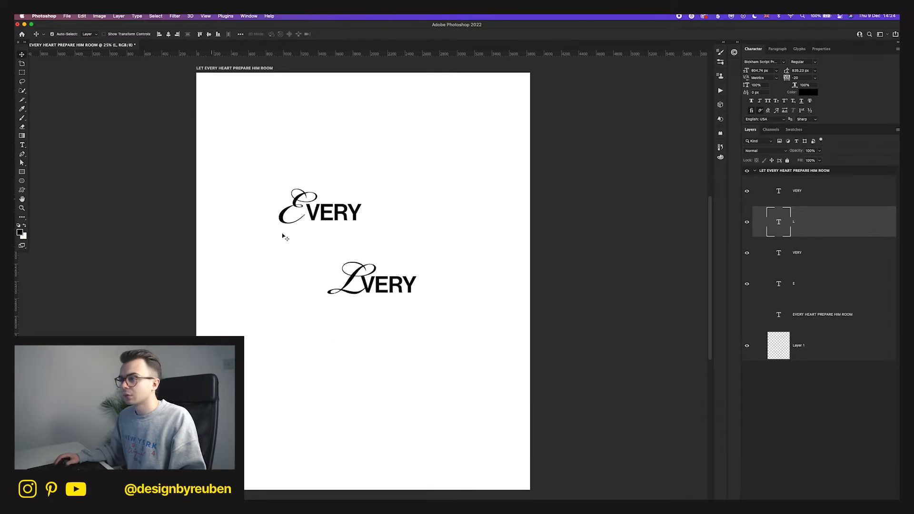
# - Replace VERY in the copied lettering with ET and move it closer to the script L
pyautogui.doubleClick(378, 293)
pyautogui.write('ET')
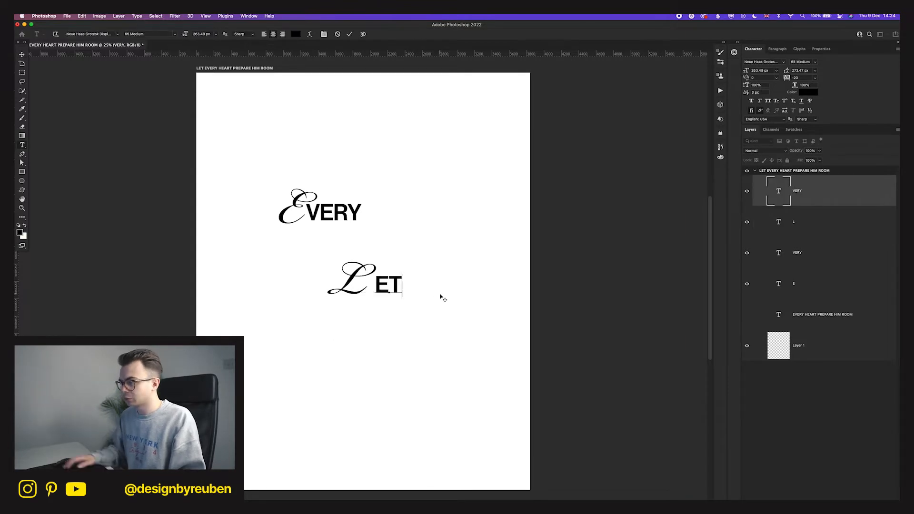
pyautogui.click(20, 56)
pyautogui.moveTo(420, 318); pyautogui.dragTo(410, 317)
# - Set the tracking of the letter E in ET to 40 and reposition ET beside the script L
pyautogui.press('t')
pyautogui.moveTo(379, 286); pyautogui.dragTo(368, 286)
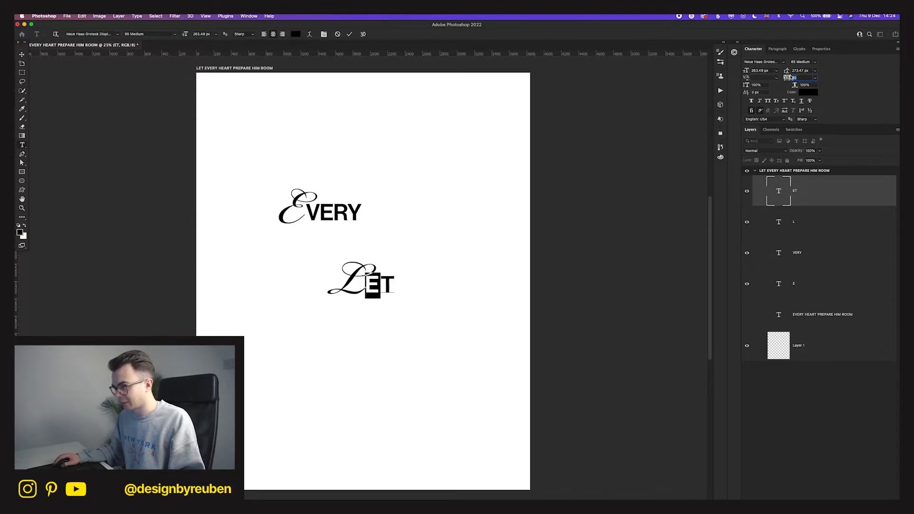
pyautogui.click(22, 55)
pyautogui.moveTo(432, 286); pyautogui.dragTo(430, 285)
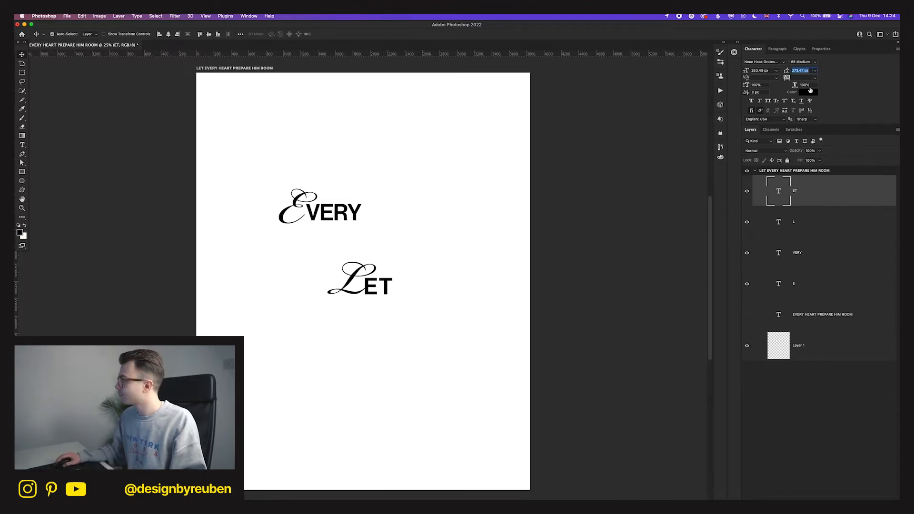
# - Set the leading of the ET text to 200 px
pyautogui.doubleClick(799, 70)
pyautogui.write('20')
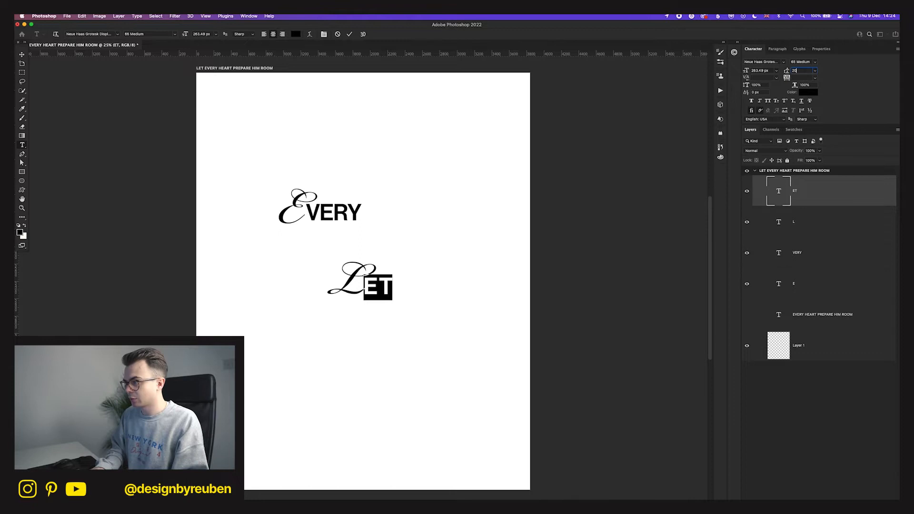
pyautogui.write('0')
pyautogui.press('Return')
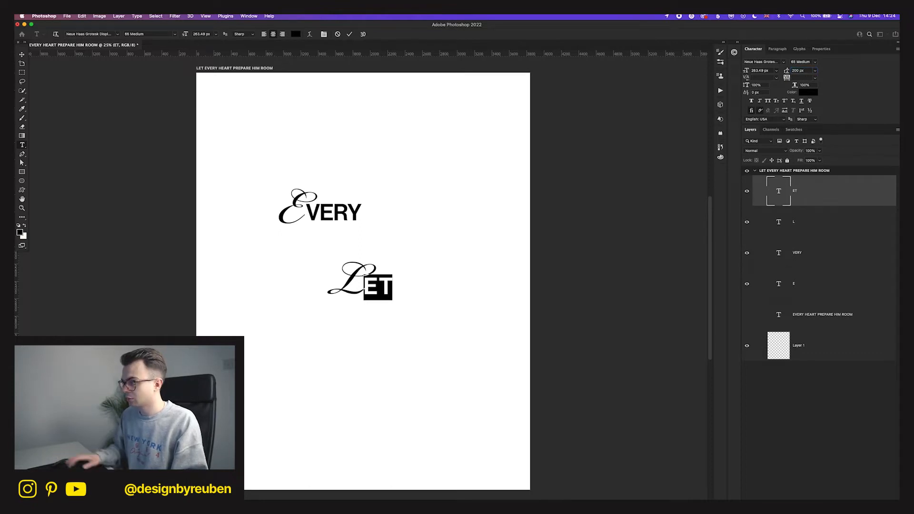
# - Set the leading to 100 px for the E in ET and for the whole ET text
pyautogui.doubleClick(376, 287)
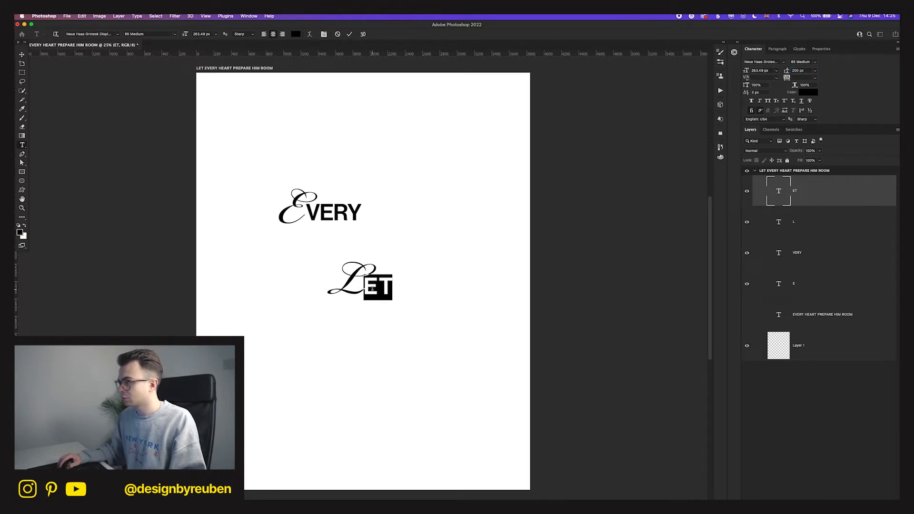
pyautogui.moveTo(372, 288); pyautogui.dragTo(380, 286)
pyautogui.click(802, 70)
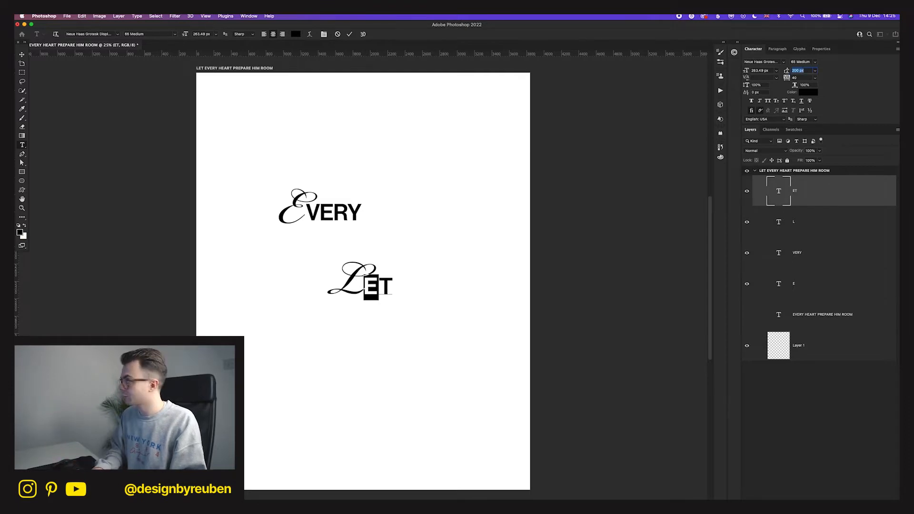
pyautogui.write('100')
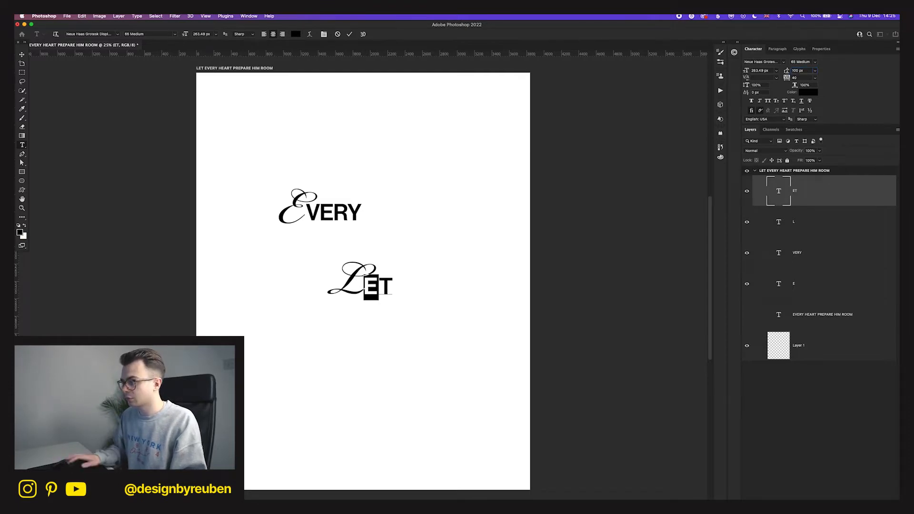
pyautogui.press('Return')
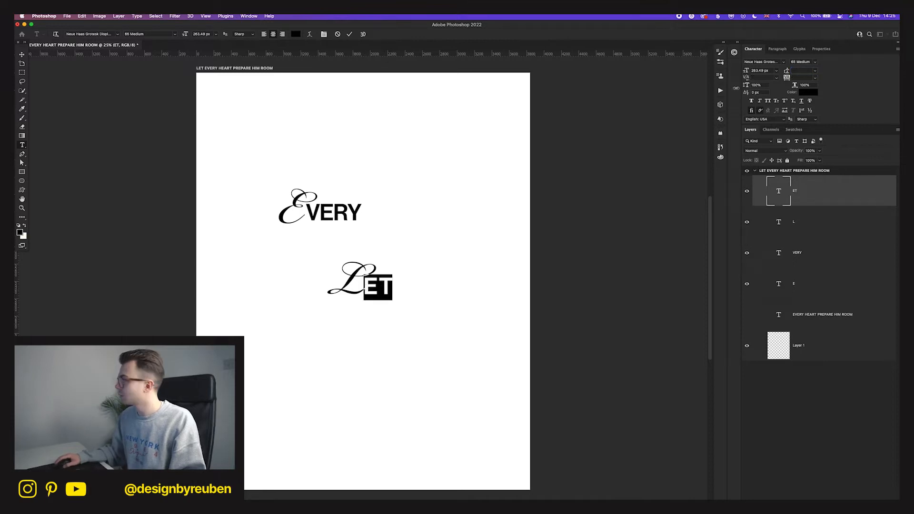
pyautogui.click(797, 69)
pyautogui.press('Return')
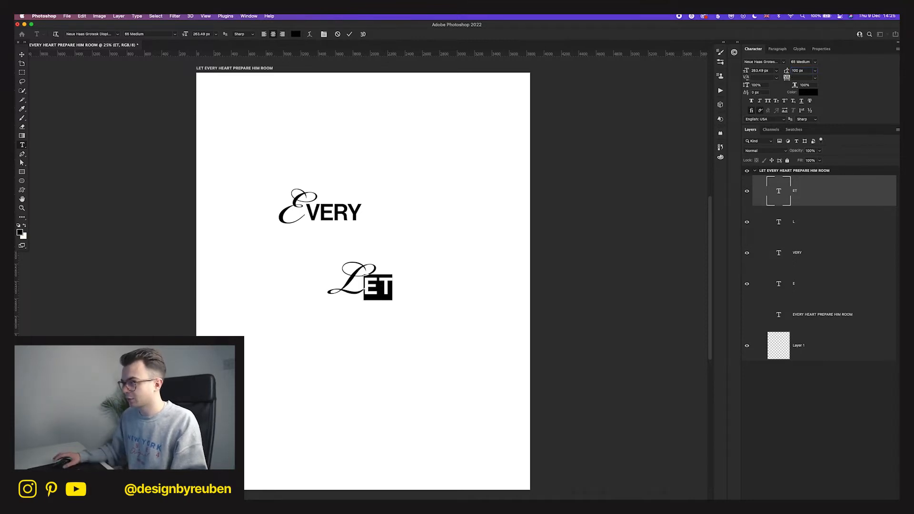
pyautogui.click(803, 246)
# - Set the leading of the ET text to Auto and its tracking to 20
pyautogui.doubleClick(779, 194)
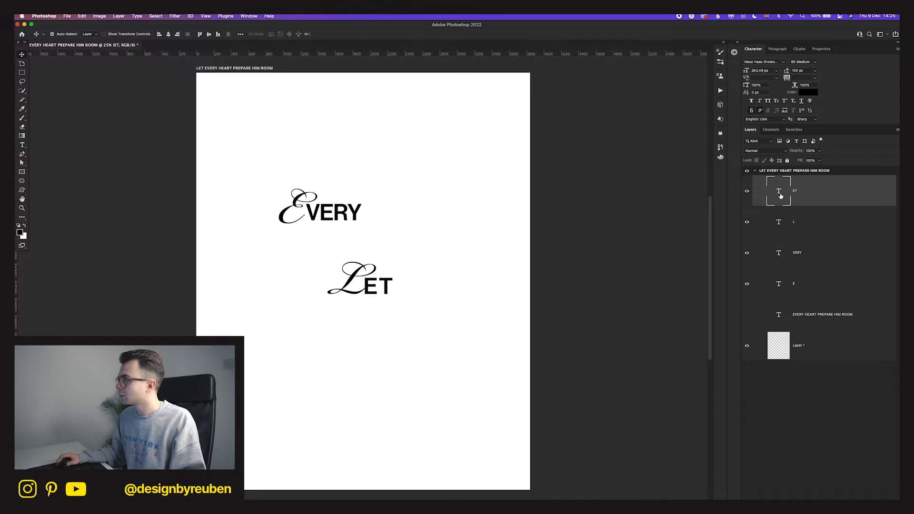
pyautogui.click(814, 73)
pyautogui.click(805, 78)
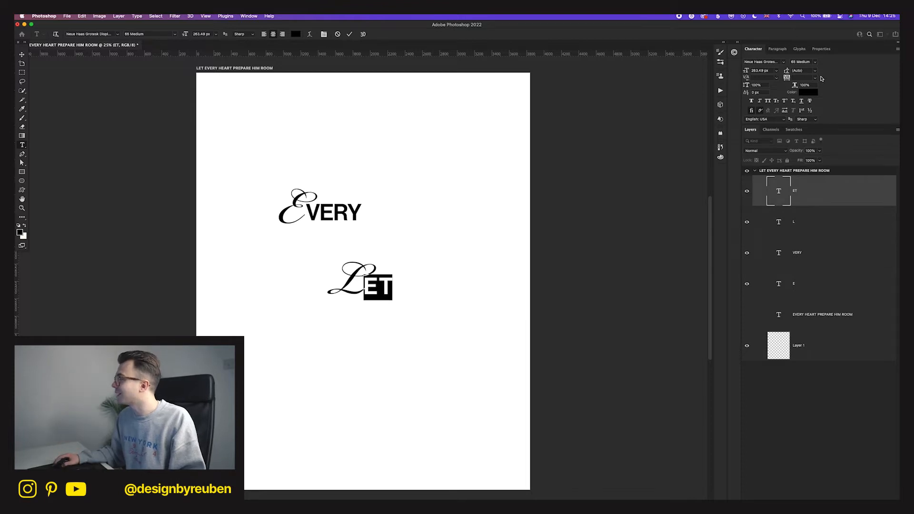
pyautogui.write('20')
pyautogui.press('Return')
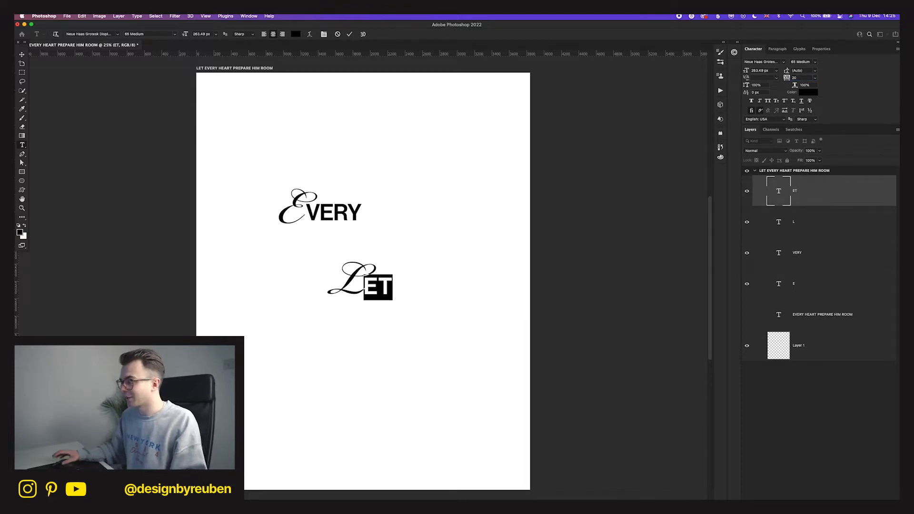
pyautogui.press('Escape')
pyautogui.press('v')
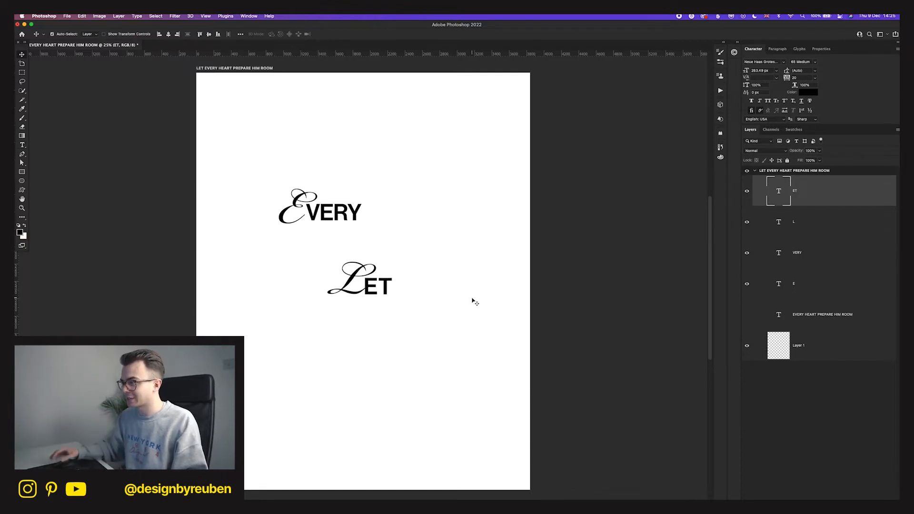
# - Fine-position ET, and move the L and ET layers together onto the line in front of EVERY
pyautogui.moveTo(418, 316); pyautogui.dragTo(415, 315)
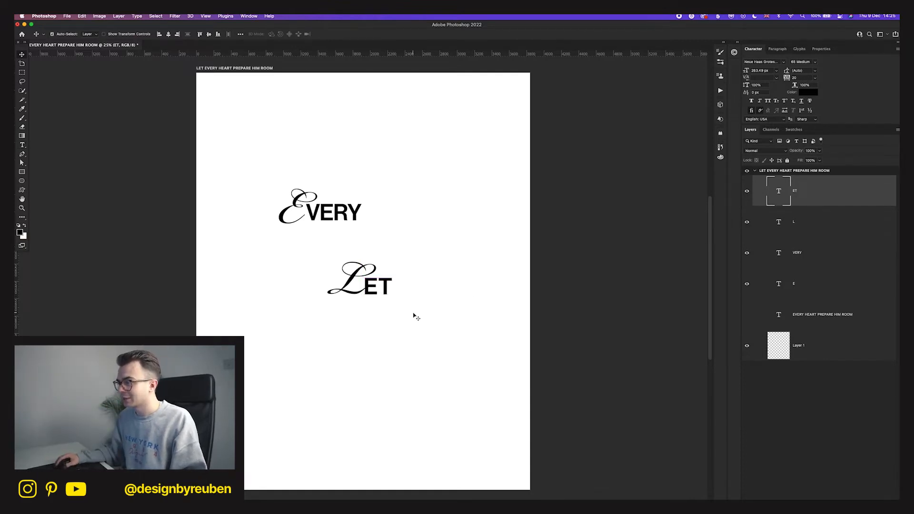
pyautogui.keyDown('shift'); pyautogui.click(808, 220); pyautogui.keyUp('shift')
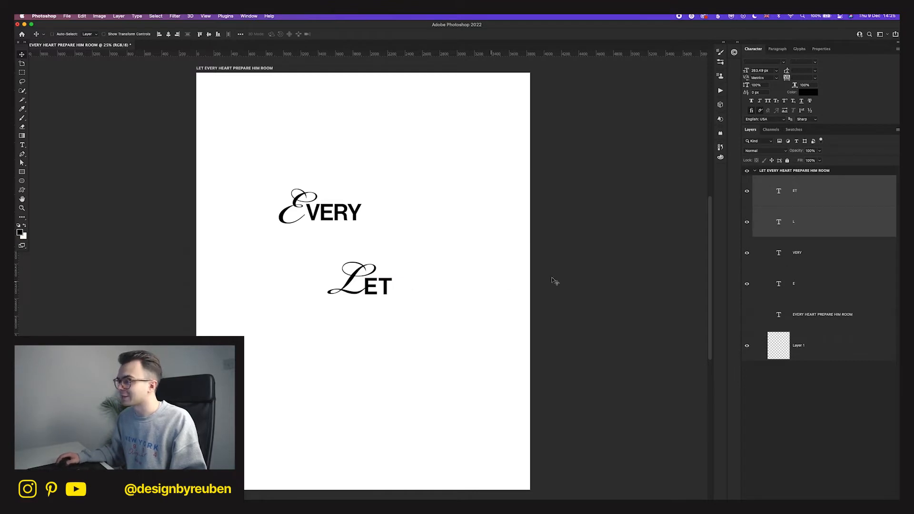
pyautogui.moveTo(407, 323); pyautogui.dragTo(288, 253)
# - Group the VERY and script E layers that make up the word EVERY
pyautogui.click(811, 254)
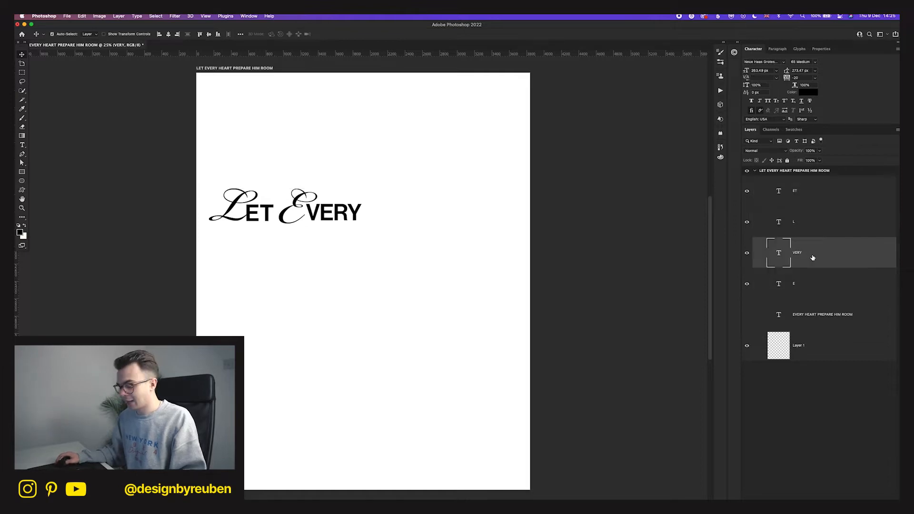
pyautogui.keyDown('shift'); pyautogui.click(814, 275); pyautogui.keyUp('shift')
pyautogui.press('super+g')
# - Group the L and ET layers that form LET, and move LET EVERY together toward the page's horizontal centre
pyautogui.click(807, 212)
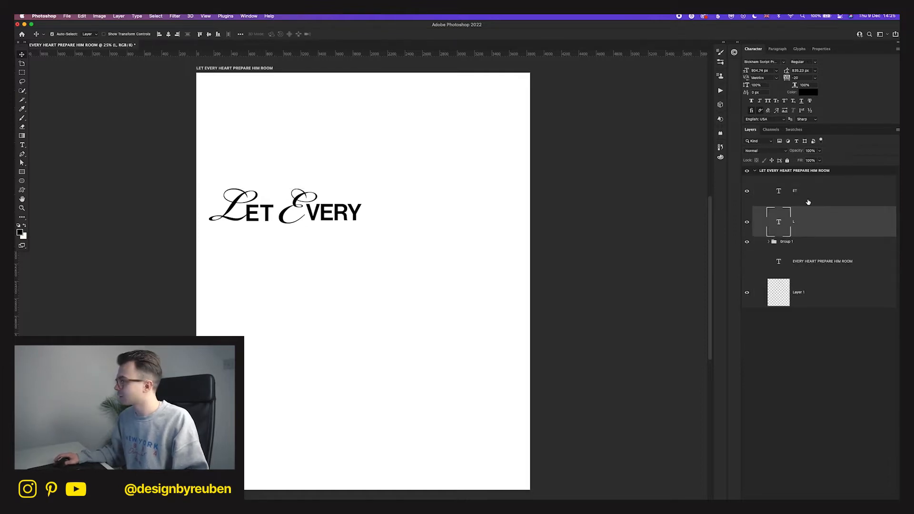
pyautogui.keyDown('shift'); pyautogui.click(810, 204); pyautogui.keyUp('shift')
pyautogui.press('super+g')
pyautogui.moveTo(391, 260); pyautogui.dragTo(424, 284)
pyautogui.press('super+z')
pyautogui.press('super+z')
pyautogui.press('super+shift+z')
pyautogui.keyDown('shift'); pyautogui.click(822, 192); pyautogui.keyUp('shift')
pyautogui.click(800, 182)
pyautogui.press('super+j')
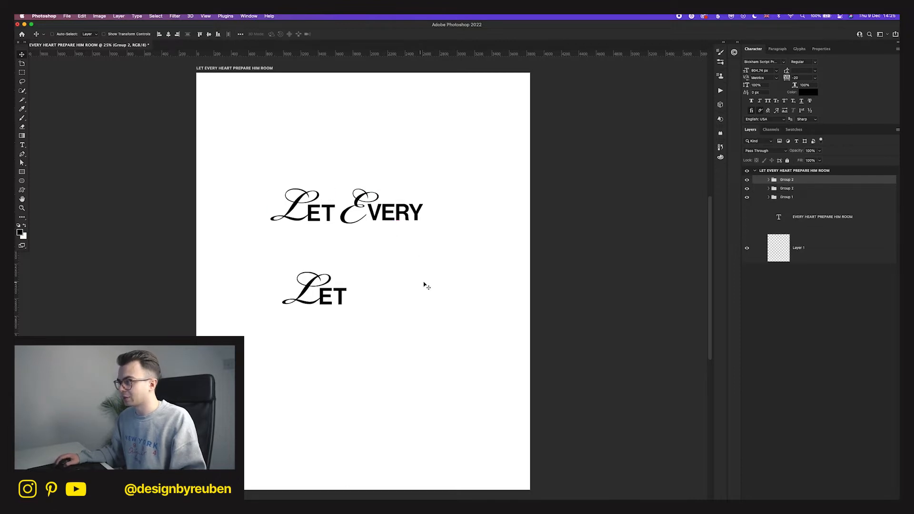
pyautogui.press('BackSpace')
# - Duplicate the EVERY group directly beneath the first line and change the copy's script initial to H
pyautogui.click(792, 189)
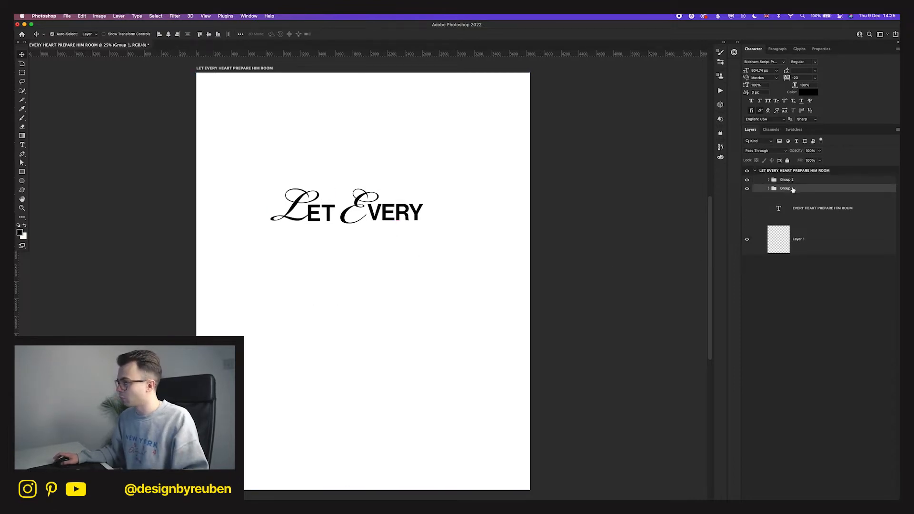
pyautogui.press('super+j')
pyautogui.moveTo(365, 215); pyautogui.dragTo(366, 266)
pyautogui.doubleClick(351, 266)
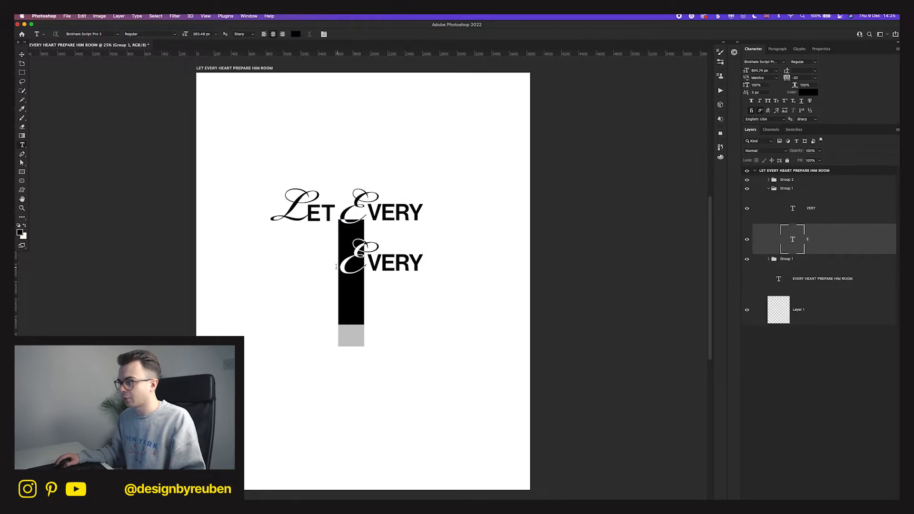
pyautogui.write('H')
pyautogui.click(20, 56)
pyautogui.moveTo(451, 332); pyautogui.dragTo(441, 332)
# - Replace the copied VERY text with EART and hide that layer
pyautogui.press('t')
pyautogui.moveTo(369, 266); pyautogui.dragTo(440, 268)
pyautogui.write('EART')
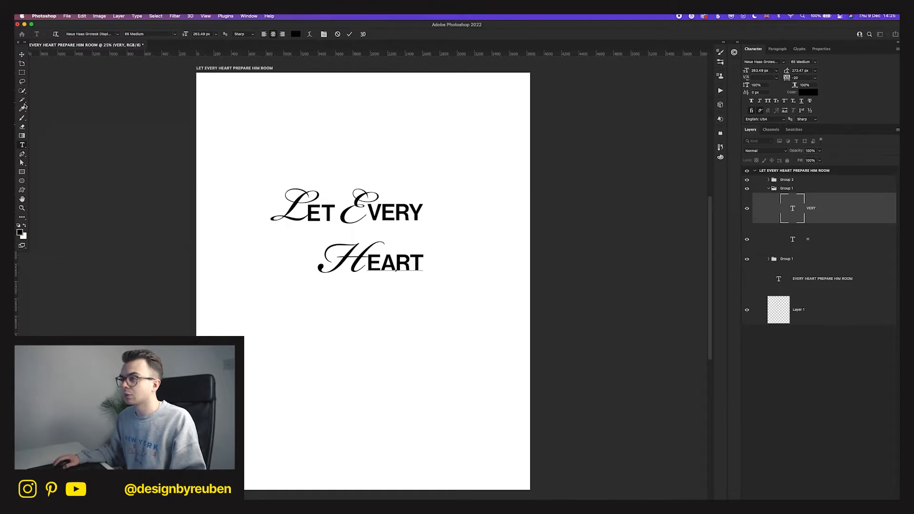
pyautogui.click(671, 260)
pyautogui.click(746, 209)
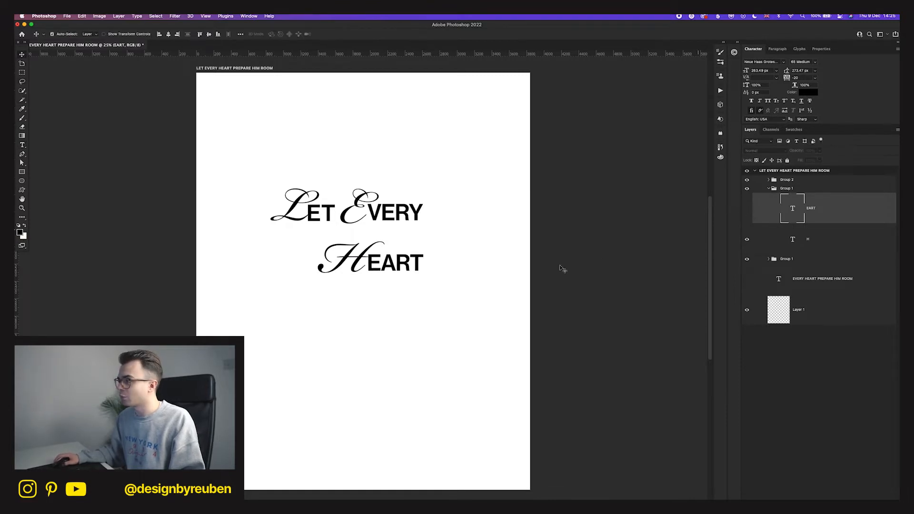
# - Replace the script H with the full script word "Heart"
pyautogui.doubleClick(360, 264)
pyautogui.write('ERE')
pyautogui.press('BackSpace')
pyautogui.press('BackSpace')
pyautogui.press('BackSpace')
pyautogui.press('BackSpace')
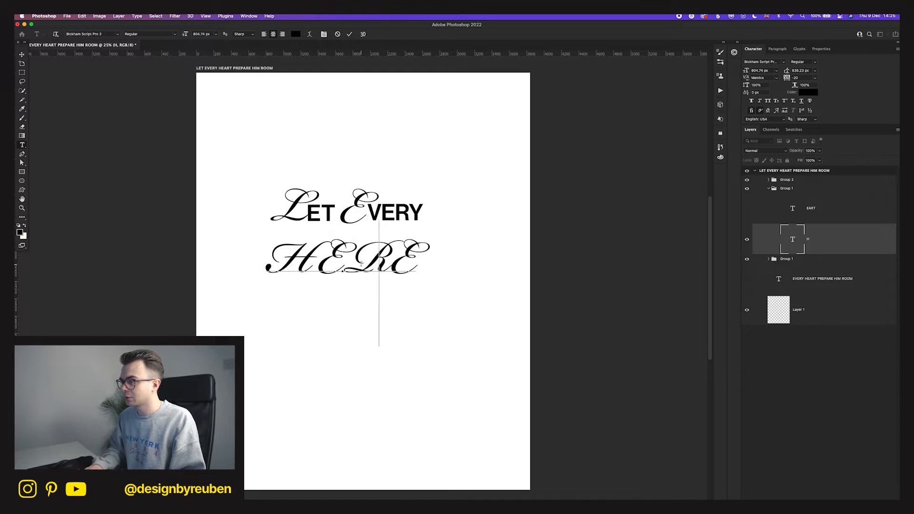
pyautogui.write('Heart')
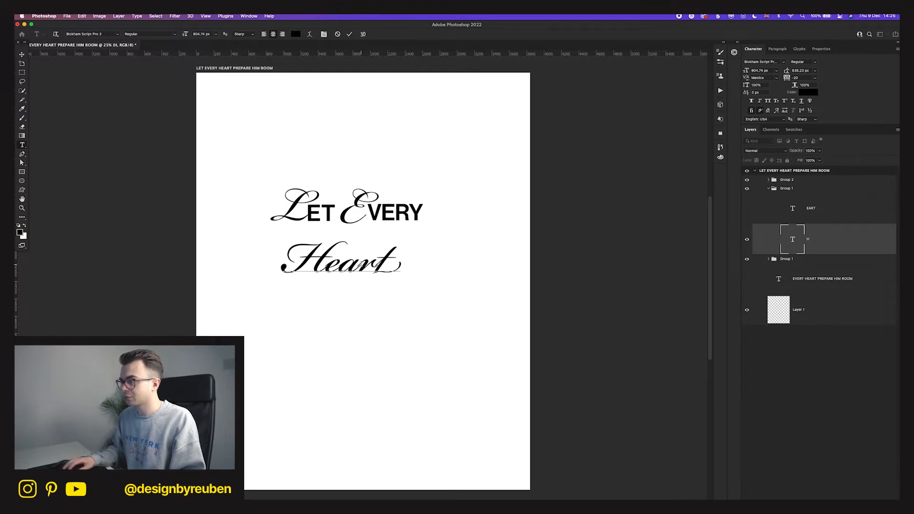
pyautogui.click(21, 54)
# - Enlarge the script word Heart and tilt it slightly upward beneath LET EVERY
pyautogui.press('super+t')
pyautogui.moveTo(401, 285); pyautogui.dragTo(448, 273)
pyautogui.click(365, 33)
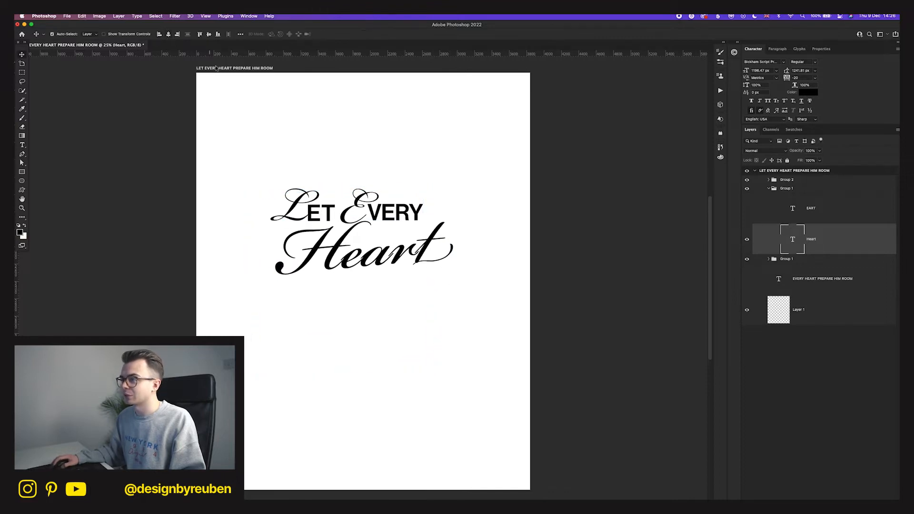
pyautogui.press('super+z')
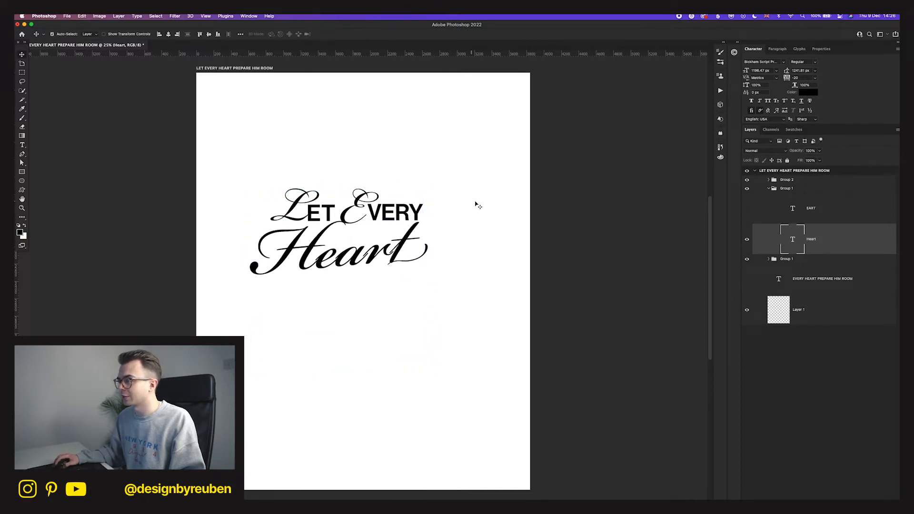
# - Set Heart's tracking to 0 and reposition the word centred beneath LET EVERY
pyautogui.doubleClick(804, 78)
pyautogui.write('0')
pyautogui.press('Return')
pyautogui.moveTo(389, 308); pyautogui.dragTo(448, 285)
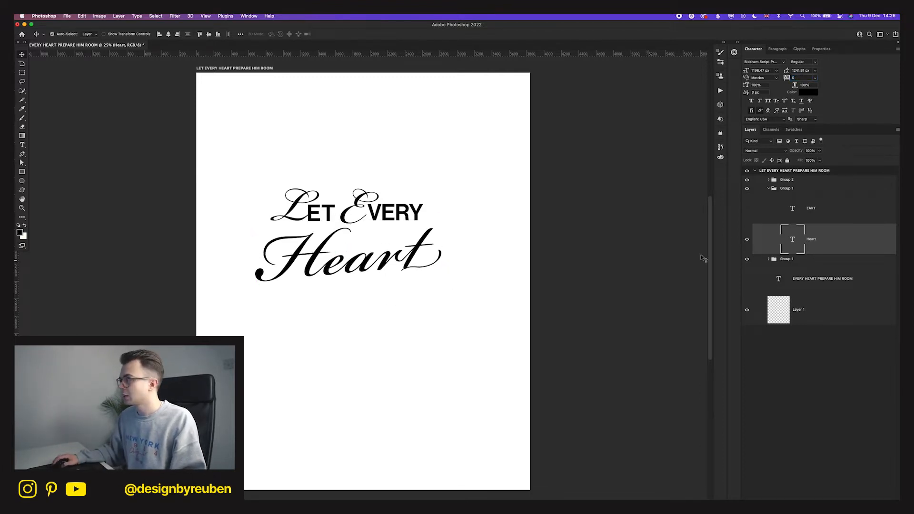
# - Move the Heart group to the top of the layer stack
pyautogui.click(768, 188)
pyautogui.click(796, 189)
pyautogui.moveTo(796, 189); pyautogui.dragTo(796, 176)
# - Duplicate the LET group beneath Heart and change the copy's script initial to P
pyautogui.doubleClick(799, 190)
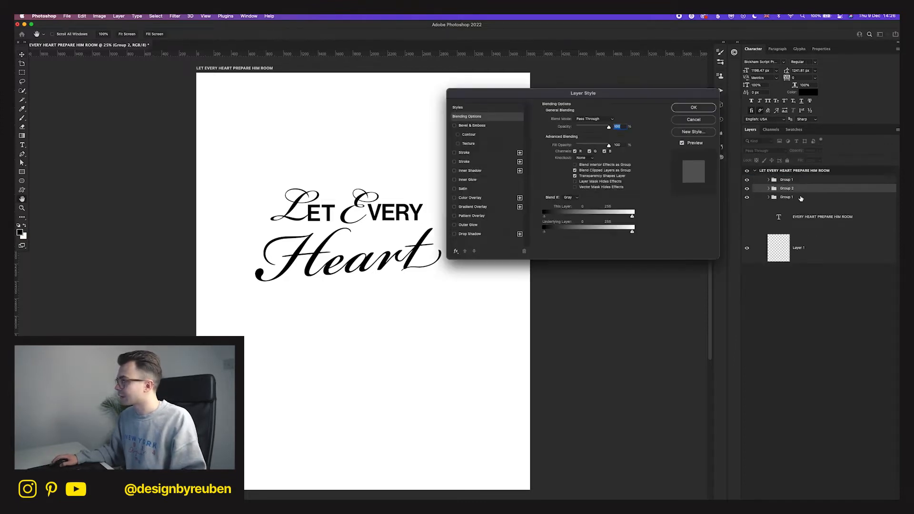
pyautogui.click(698, 110)
pyautogui.moveTo(450, 174); pyautogui.dragTo(451, 278)
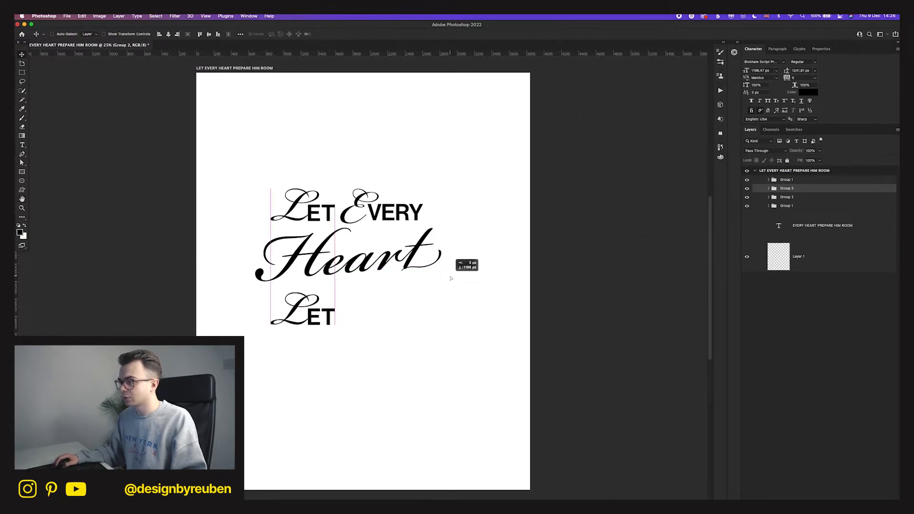
pyautogui.keyDown('super'); pyautogui.doubleClick(273, 318); pyautogui.keyUp('super')
pyautogui.write('p')
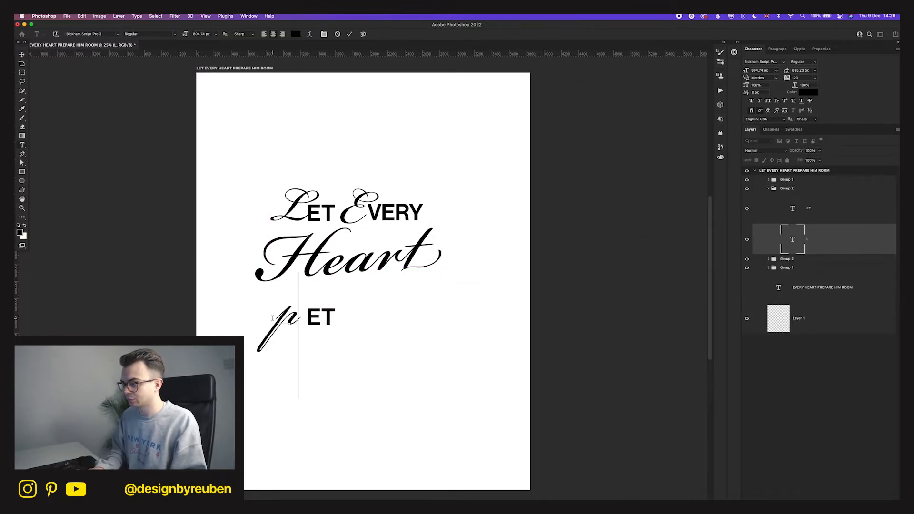
pyautogui.press('BackSpace')
pyautogui.write('P')
pyautogui.press('super+Return')
pyautogui.press('v')
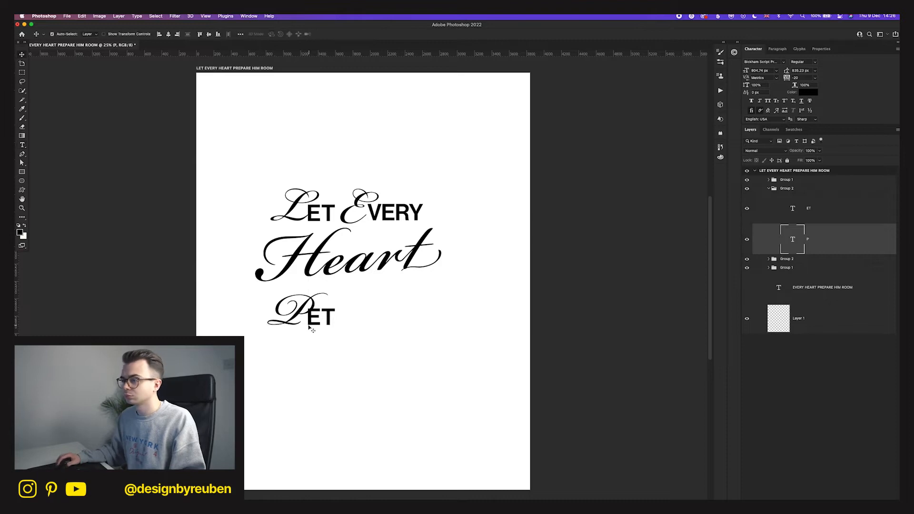
# - Replace the ET beside the script P with REPARE to form the word PREPARE
pyautogui.doubleClick(314, 325)
pyautogui.write('REPA')
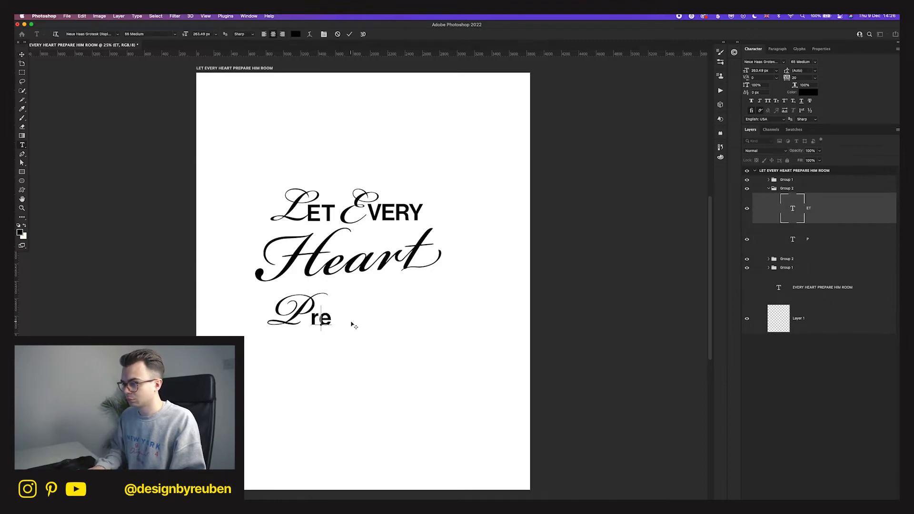
pyautogui.write('RE')
pyautogui.click(22, 54)
pyautogui.moveTo(334, 382); pyautogui.dragTo(366, 381)
pyautogui.moveTo(419, 374); pyautogui.dragTo(418, 375)
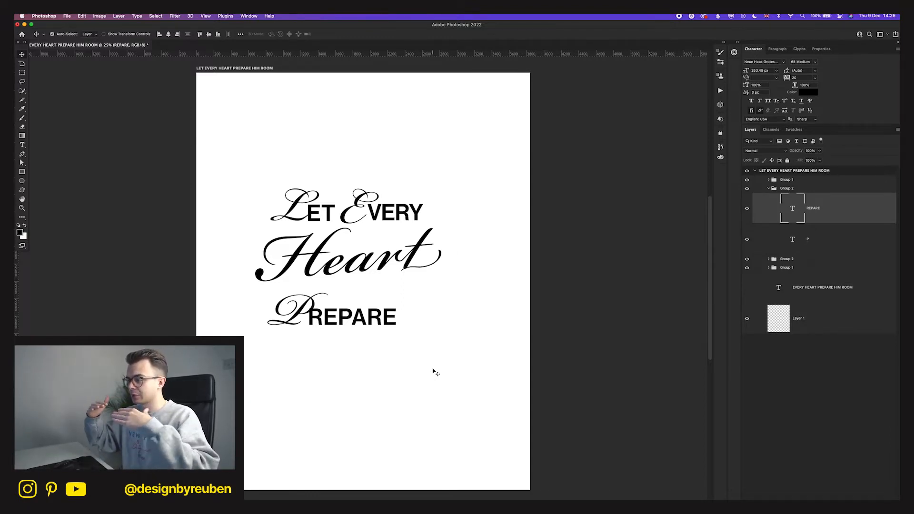
# - Try aligning the REPARE and P layers by vertical centres, bottom edges and top edges
pyautogui.keyDown('shift'); pyautogui.click(815, 243); pyautogui.keyUp('shift')
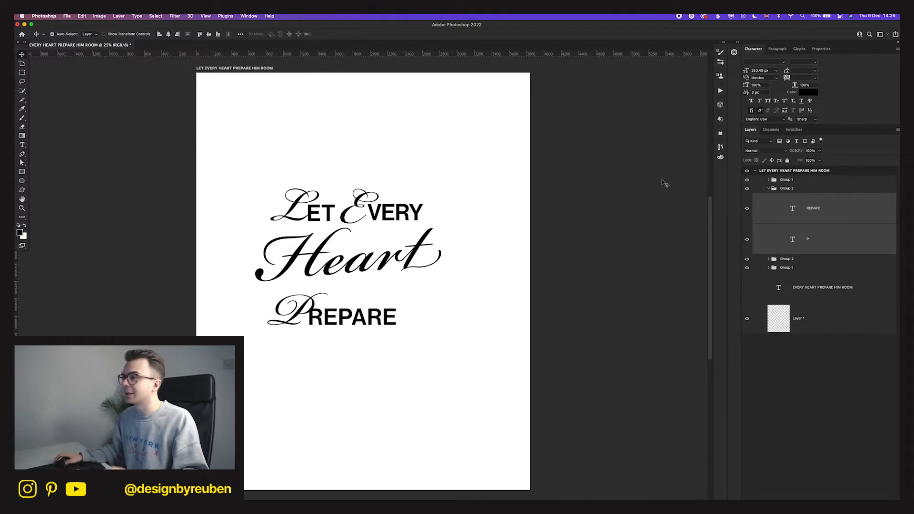
pyautogui.click(210, 35)
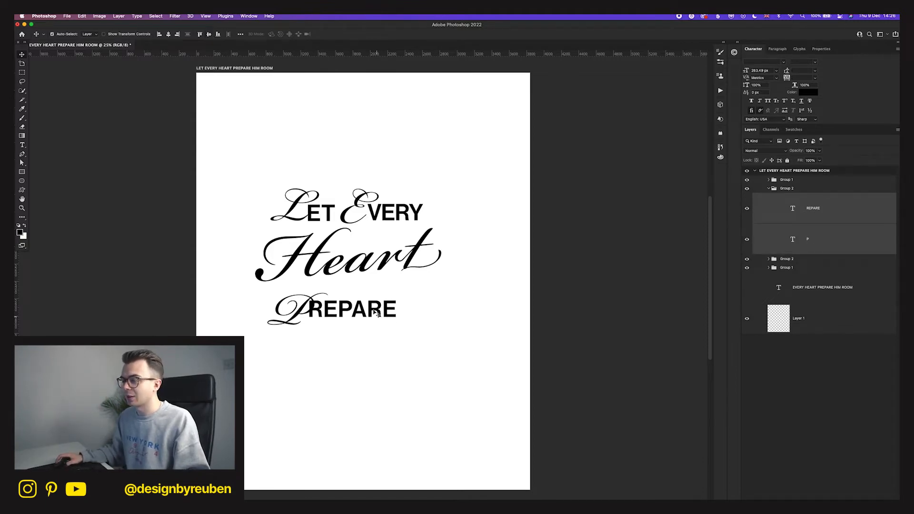
pyautogui.click(218, 35)
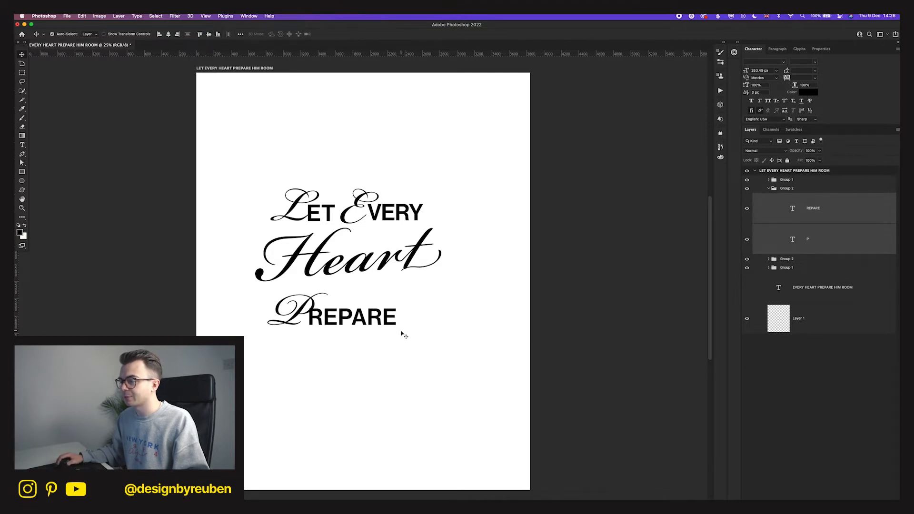
pyautogui.click(200, 35)
pyautogui.press('super+z')
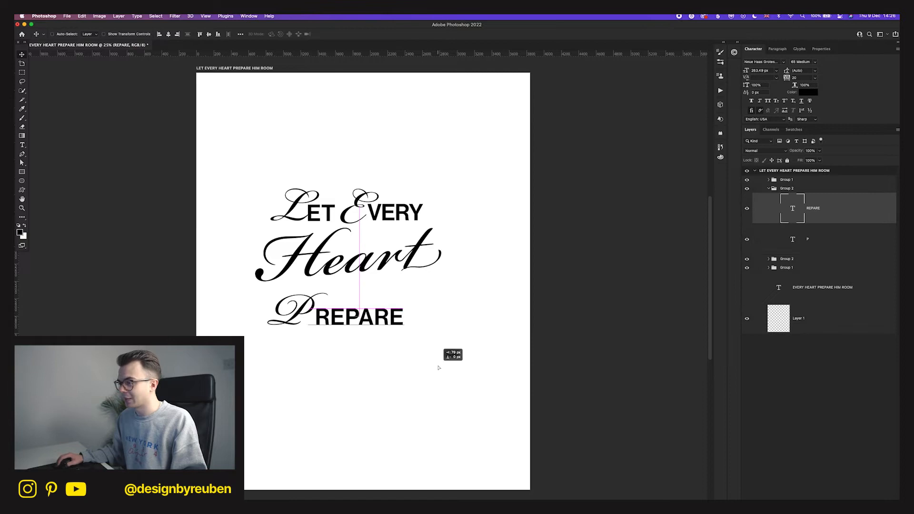
# - Try aligning the VERY and E layers of EVERY by their bottom edges
pyautogui.click(402, 217)
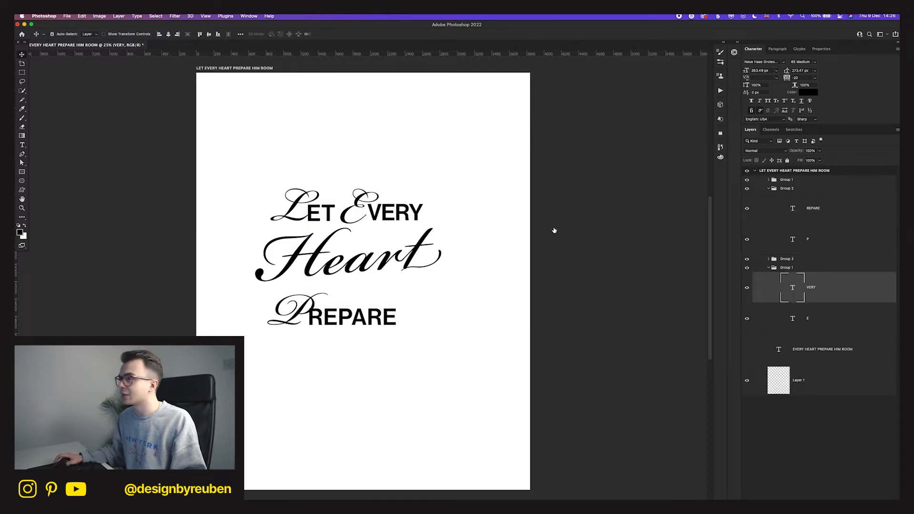
pyautogui.keyDown('shift'); pyautogui.click(807, 318); pyautogui.keyUp('shift')
pyautogui.click(218, 36)
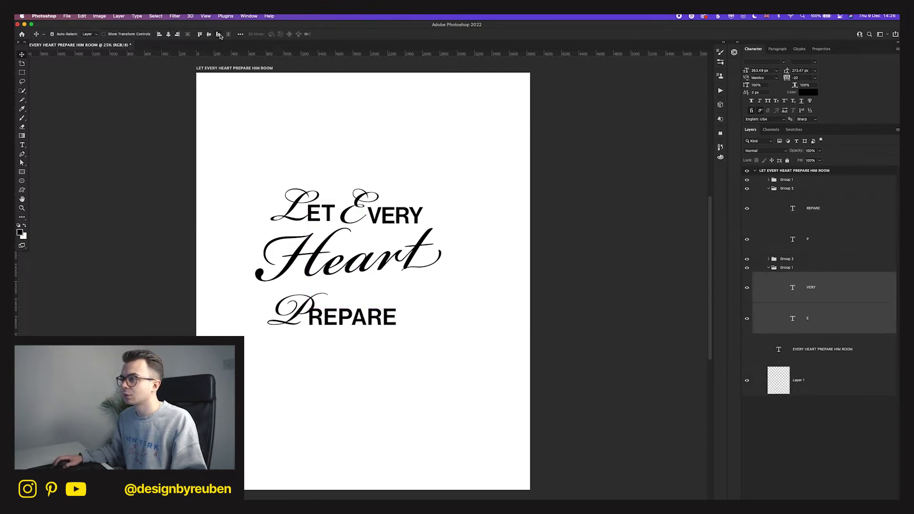
pyautogui.press('super+z')
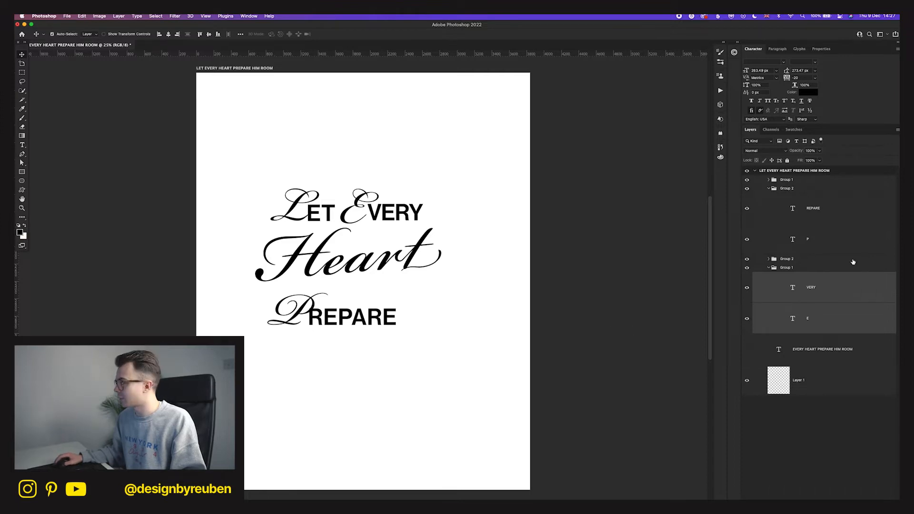
# - Shift REPARE slightly to the right to open a gap after the script P
pyautogui.click(823, 221)
pyautogui.hotkey('shift', 'Right')
pyautogui.hotkey('shift', 'Right')
pyautogui.hotkey('shift', 'Right')
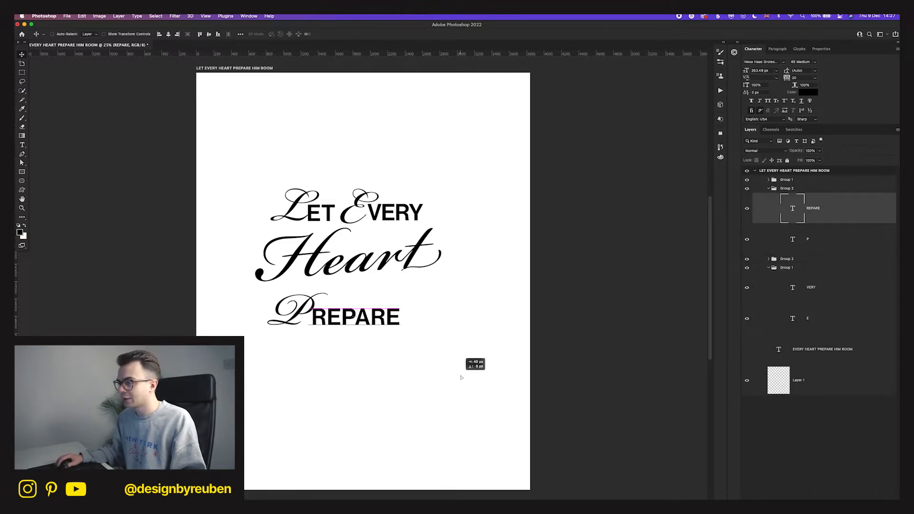
pyautogui.hotkey('shift', 'Left')
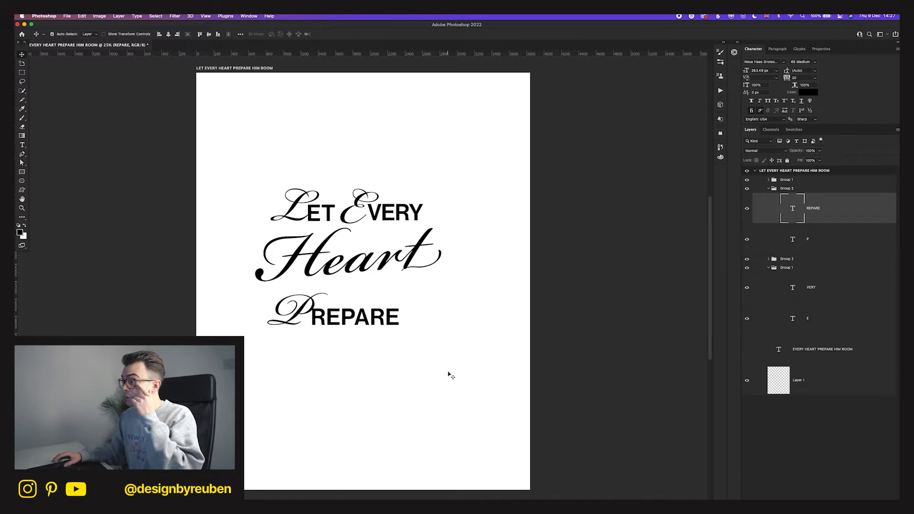
# - Set REPARE's tracking to 0 and move it closer to the script P
pyautogui.click(804, 77)
pyautogui.write('0')
pyautogui.press('Return')
pyautogui.hotkey('shift', 'Left')
pyautogui.hotkey('shift', 'Left')
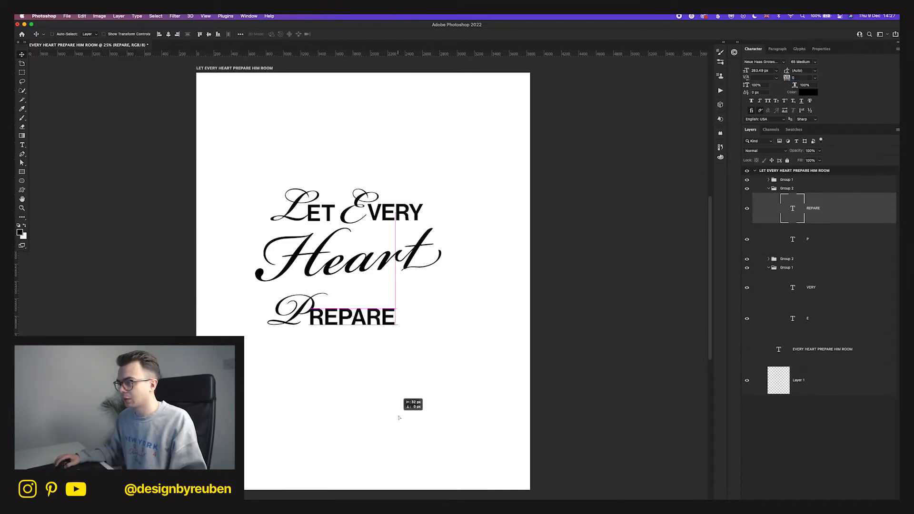
# - Bring the PREPARE group to the top of the layer stack and move the word left under Heart
pyautogui.click(768, 189)
pyautogui.moveTo(790, 189); pyautogui.dragTo(793, 176)
pyautogui.moveTo(414, 378)
pyautogui.mouseDown()
pyautogui.moveTo(388, 384)
pyautogui.moveTo(409, 391)
pyautogui.mouseUp()
# - Duplicate the LET group to the right of PREPARE and change the copy's initial to a script H
pyautogui.click(798, 197)
pyautogui.press('super+j')
pyautogui.moveTo(383, 234); pyautogui.dragTo(491, 329)
pyautogui.doubleClick(383, 322)
pyautogui.write('H')
pyautogui.click(22, 55)
pyautogui.doubleClick(429, 341)
pyautogui.click(338, 34)
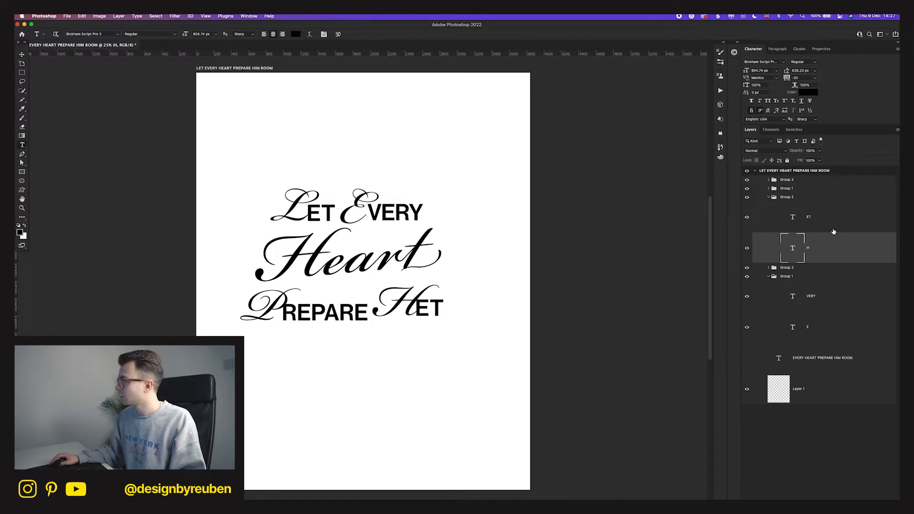
# - Replace the ET beside the small script H with IM to form HIM
pyautogui.doubleClick(792, 217)
pyautogui.write('IM')
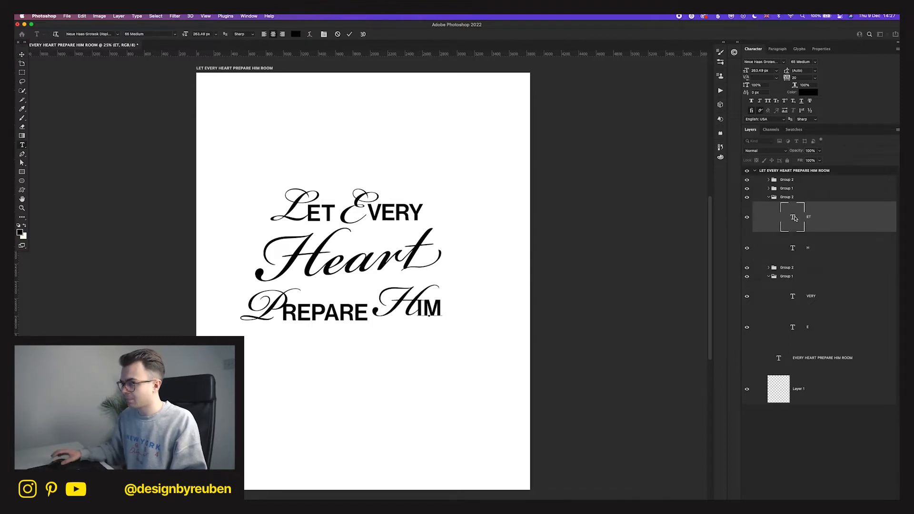
pyautogui.click(21, 55)
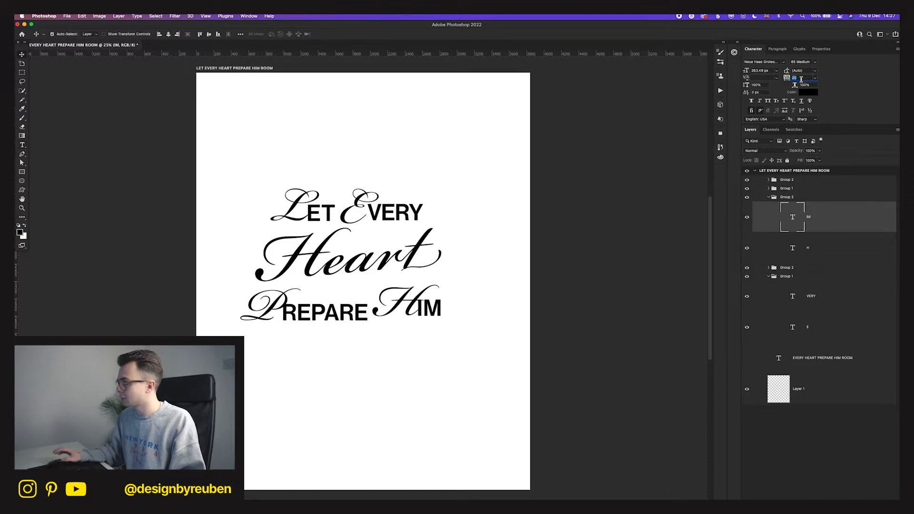
# - Set IM's tracking to 0, and position HIM level with PREPARE with a word gap between them
pyautogui.moveTo(473, 381); pyautogui.dragTo(476, 379)
pyautogui.moveTo(482, 422); pyautogui.dragTo(474, 413)
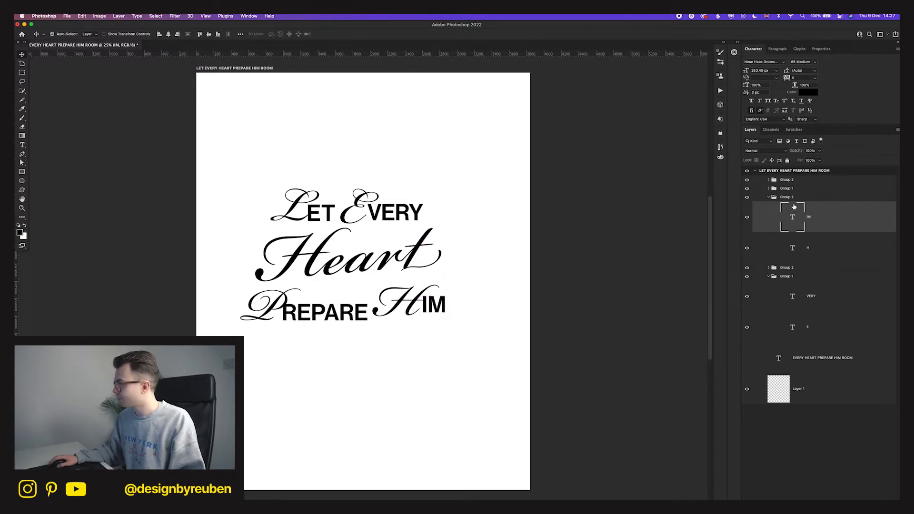
pyautogui.moveTo(379, 418); pyautogui.dragTo(379, 426)
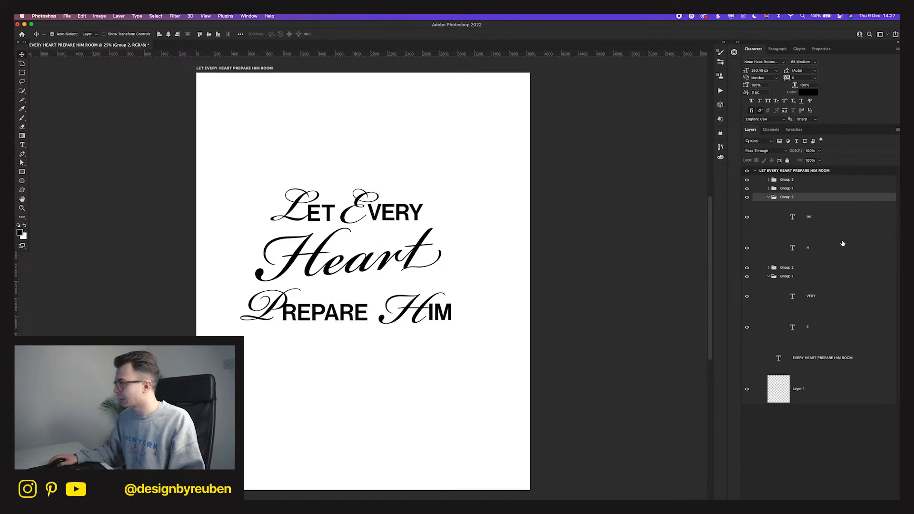
pyautogui.click(769, 197)
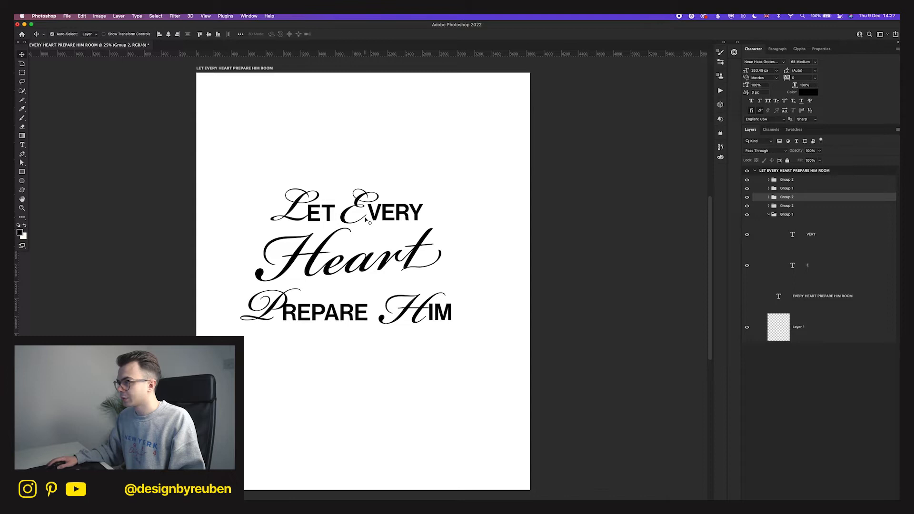
# - Duplicate the EVERY group below PREPARE HIM and change the copy's script initial to R
pyautogui.click(792, 215)
pyautogui.moveTo(468, 175); pyautogui.dragTo(440, 356)
pyautogui.press('t')
pyautogui.moveTo(334, 391); pyautogui.dragTo(303, 394)
pyautogui.write('R')
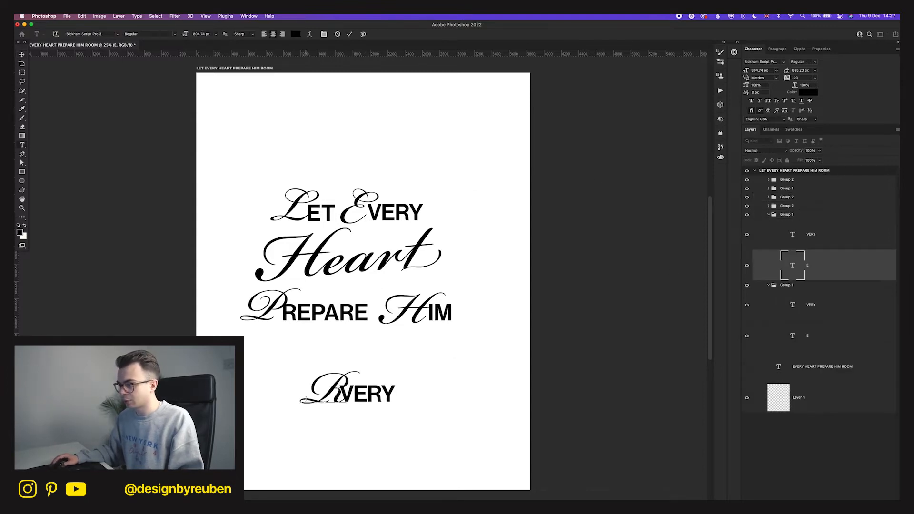
pyautogui.click(22, 54)
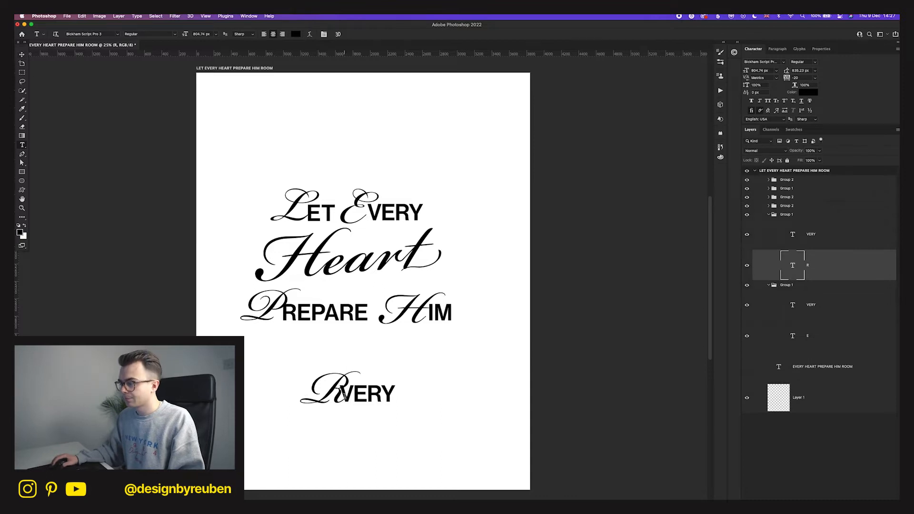
# - Replace the VERY beside the script R with OOM, and stretch OOM vertically to about 159%
pyautogui.moveTo(342, 394); pyautogui.dragTo(424, 402)
pyautogui.write('OOM')
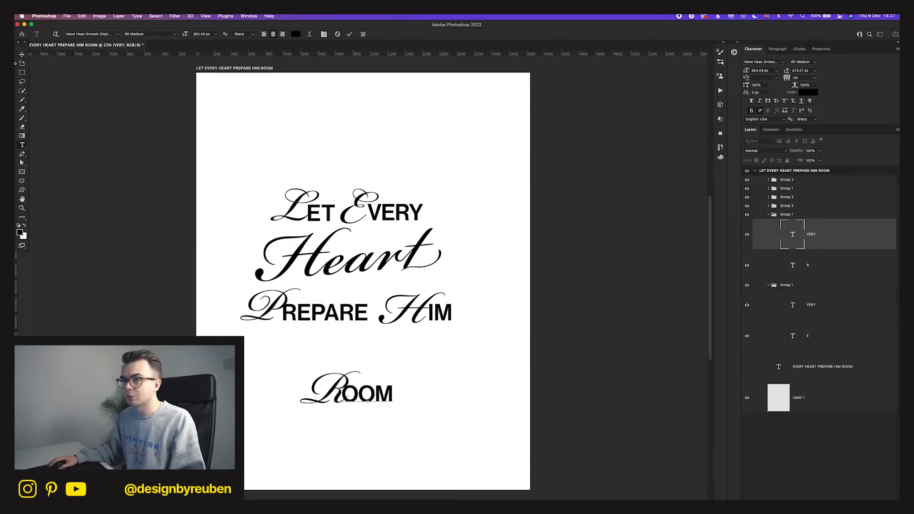
pyautogui.click(21, 55)
pyautogui.moveTo(342, 426); pyautogui.dragTo(347, 425)
pyautogui.press('super+t')
pyautogui.moveTo(371, 382); pyautogui.dragTo(371, 366)
pyautogui.click(365, 33)
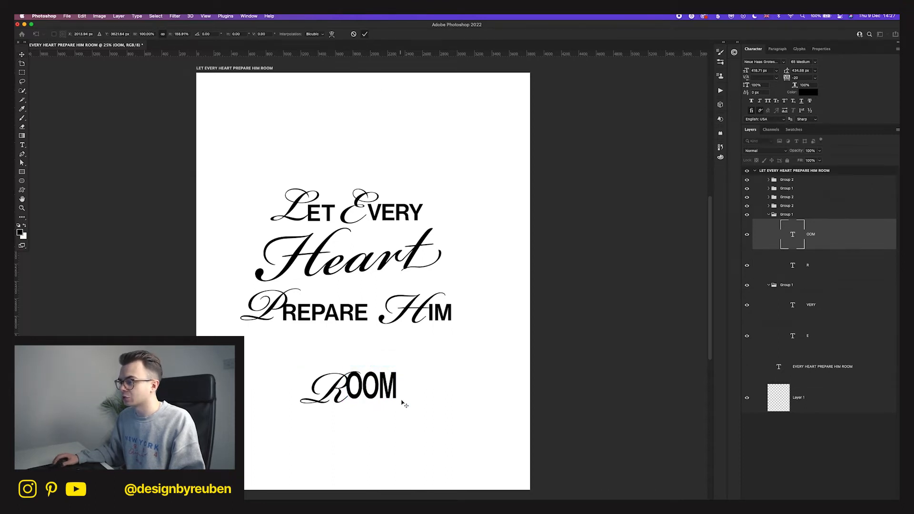
# - Move the stretched OOM down to the script R's baseline and slightly away from the initial
pyautogui.moveTo(403, 401); pyautogui.dragTo(404, 405)
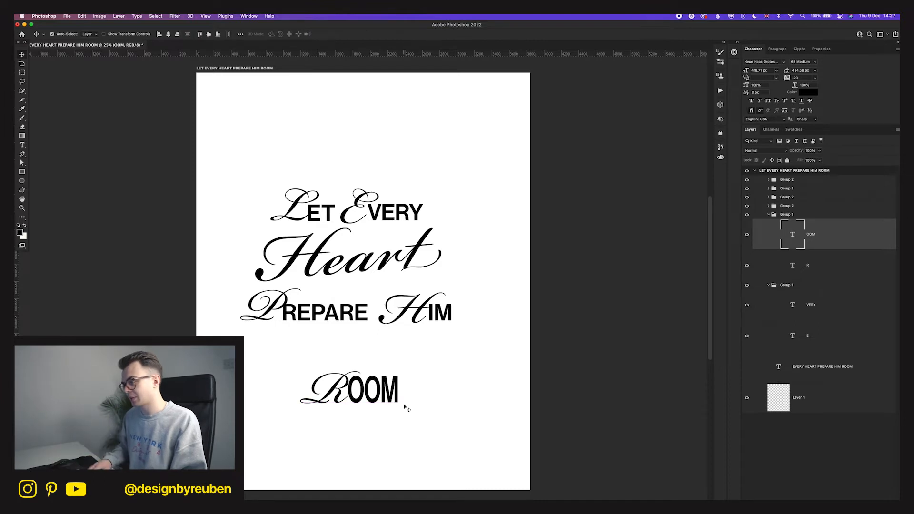
pyautogui.press('Right')
pyautogui.press('Right')
pyautogui.press('Right')
pyautogui.press('Right')
pyautogui.press('Right')
pyautogui.press('Right')
pyautogui.press('Right')
pyautogui.press('Left')
pyautogui.press('Left')
pyautogui.press('Left')
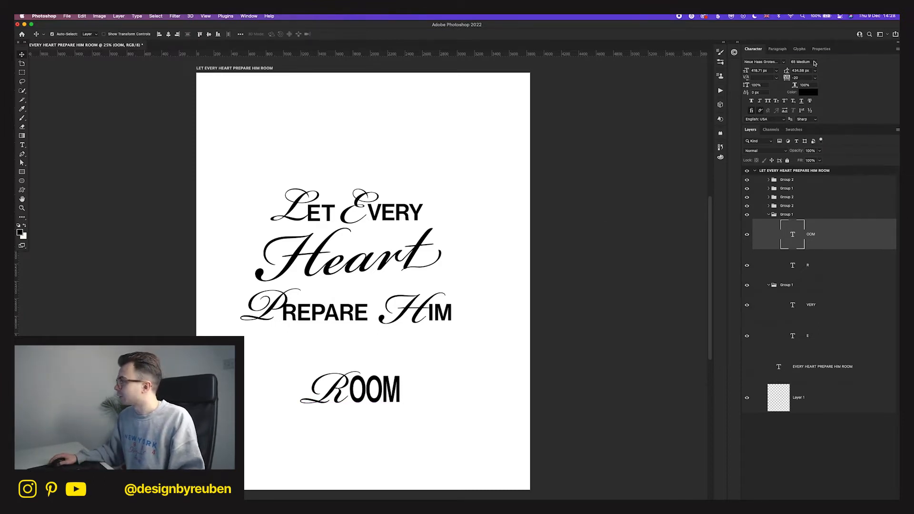
# - Set OOM's font style to 55 Roman and nudge it further away from the script R
pyautogui.click(814, 62)
pyautogui.click(802, 101)
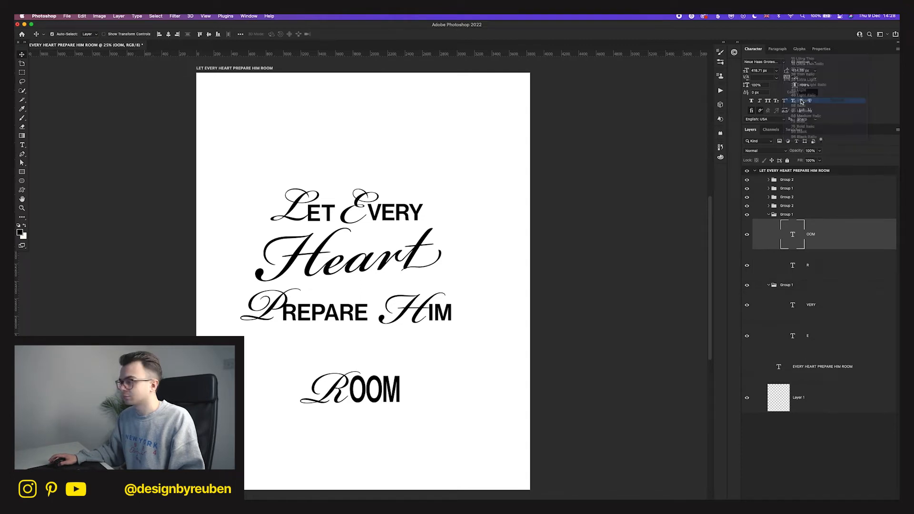
pyautogui.press('Up')
pyautogui.press('Up')
pyautogui.press('Right')
pyautogui.press('Right')
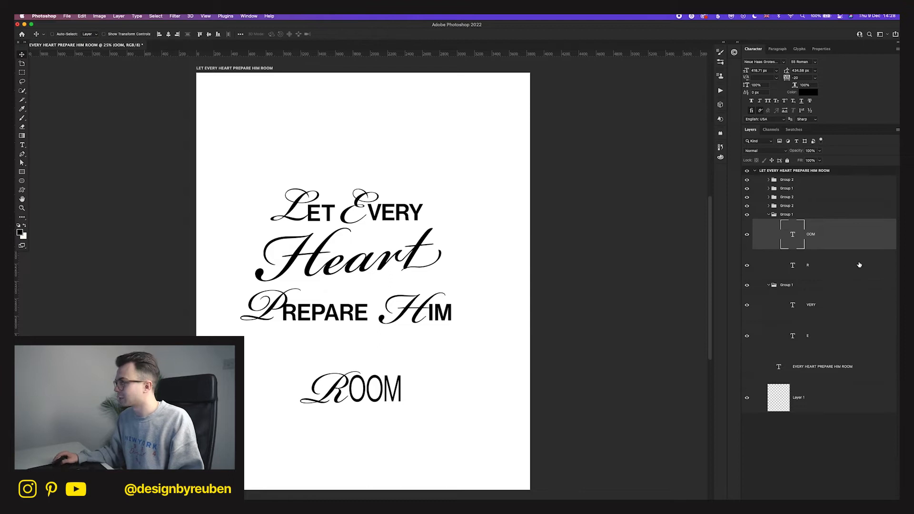
# - Move ROOM up under the beginning of PREPARE, and bring its group to the front of the layer stack
pyautogui.keyDown('shift'); pyautogui.click(859, 264); pyautogui.keyUp('shift')
pyautogui.click(208, 34)
pyautogui.moveTo(444, 379); pyautogui.dragTo(372, 358)
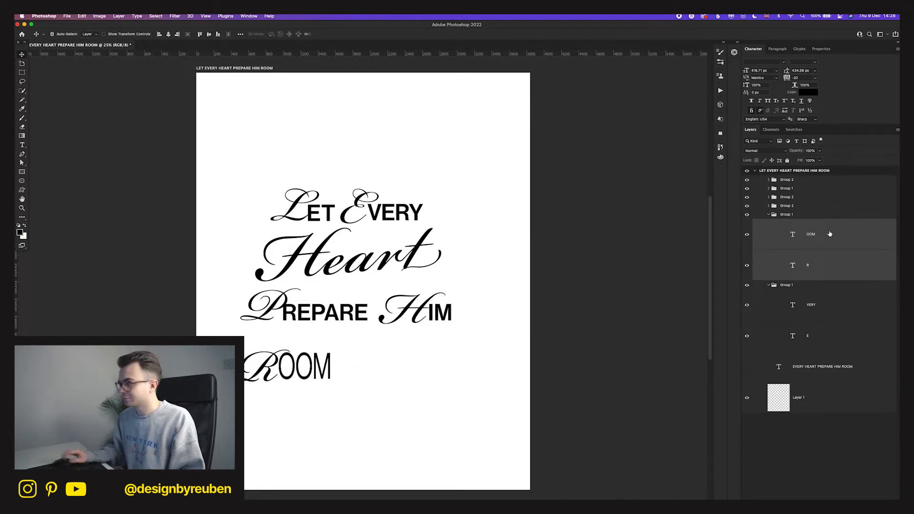
pyautogui.click(830, 234)
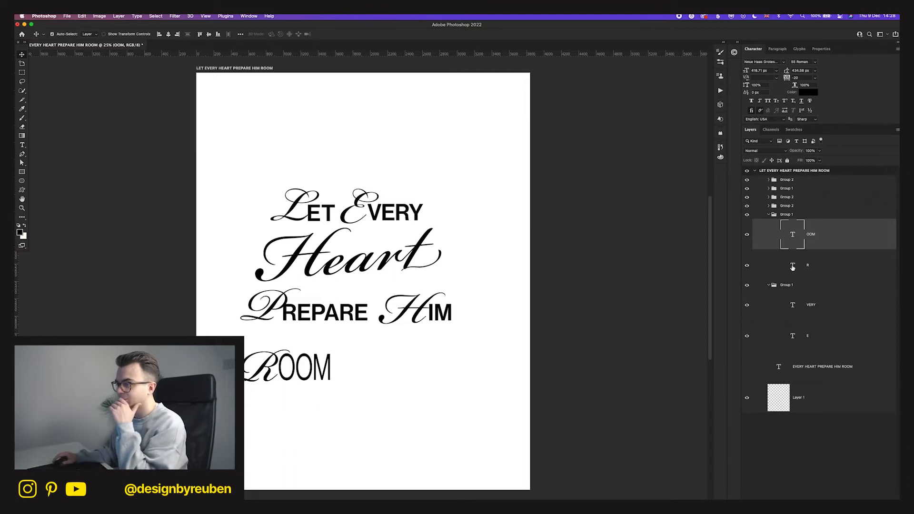
pyautogui.click(797, 215)
pyautogui.moveTo(797, 215); pyautogui.dragTo(800, 177)
# - Delete the old LET, EVERY, Heart, PREPARE and HIM groups, keeping only the ROOM group and the base layers
pyautogui.click(800, 250)
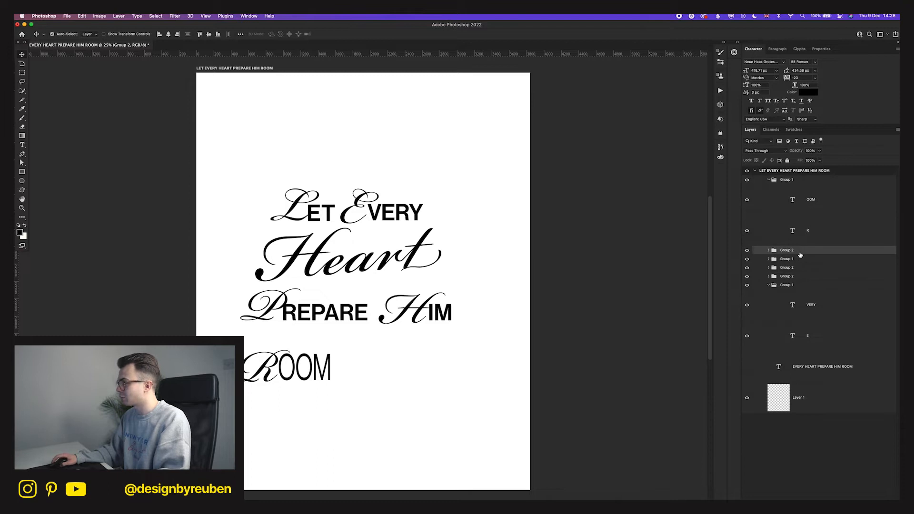
pyautogui.press('Delete')
pyautogui.click(799, 253)
pyautogui.press('Delete')
pyautogui.doubleClick(800, 252)
pyautogui.press('Delete')
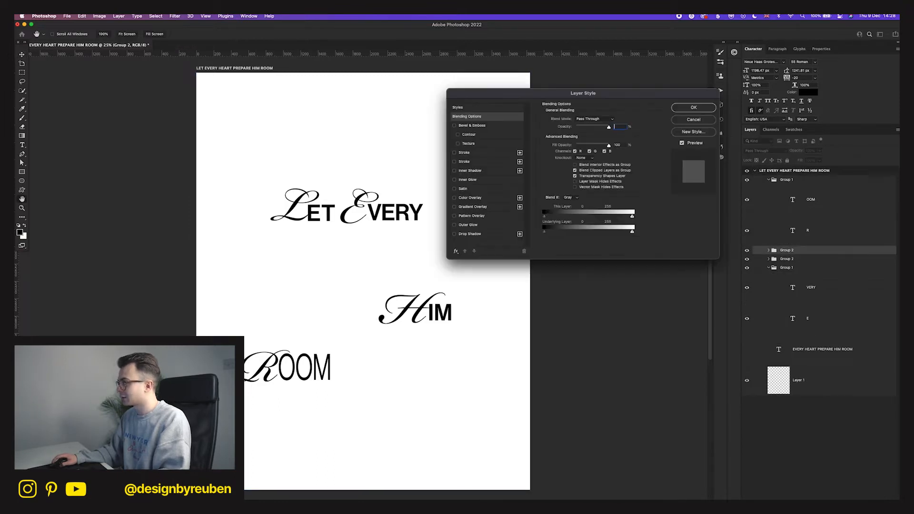
pyautogui.click(693, 120)
pyautogui.click(462, 190)
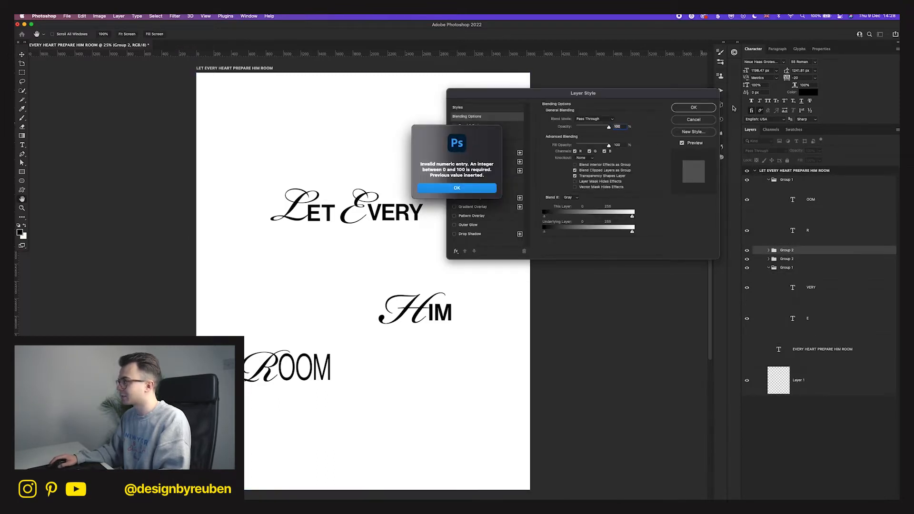
pyautogui.click(695, 120)
pyautogui.click(793, 255)
pyautogui.press('Delete')
pyautogui.click(795, 252)
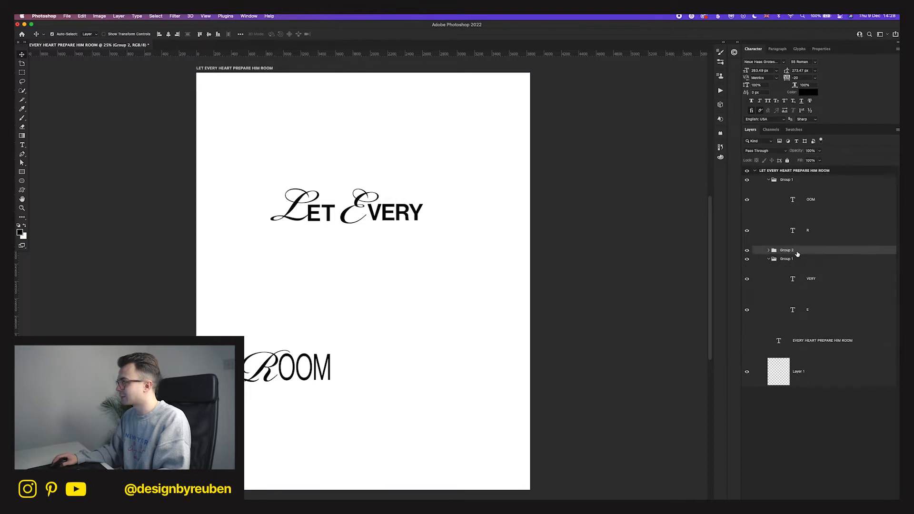
pyautogui.press('Delete')
pyautogui.press('Delete')
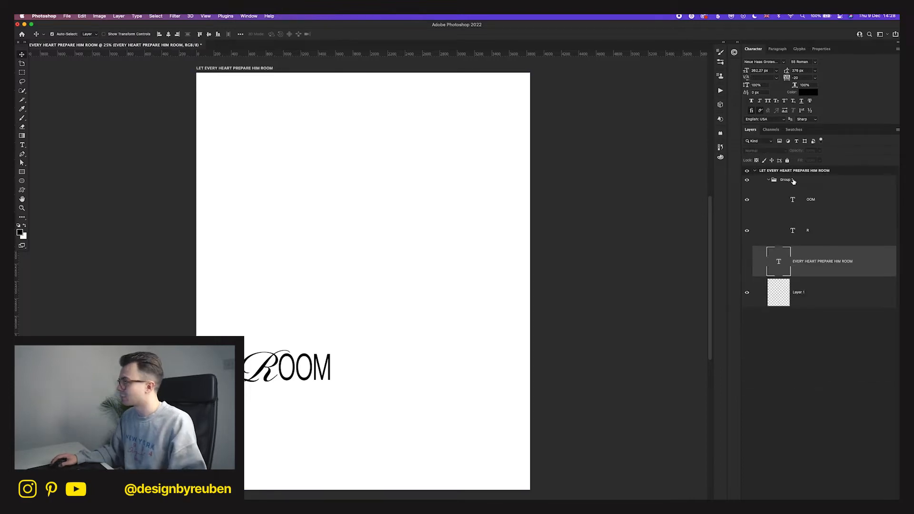
# - Collapse the ROOM group and move it to the upper middle of the page
pyautogui.click(793, 181)
pyautogui.click(768, 180)
pyautogui.moveTo(447, 328); pyautogui.dragTo(496, 190)
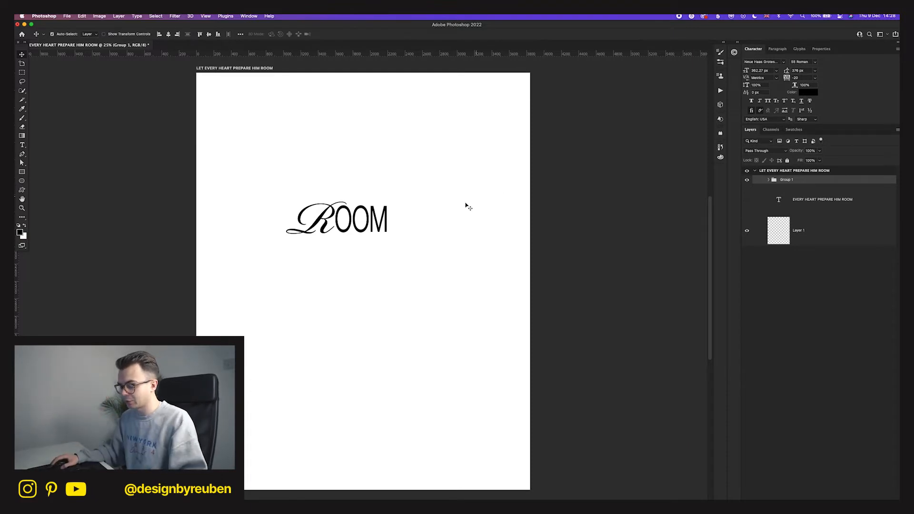
# - Duplicate the ROOM group below itself and change the copy to LET with a script L
pyautogui.moveTo(305, 221); pyautogui.dragTo(309, 284)
pyautogui.doubleClick(310, 284)
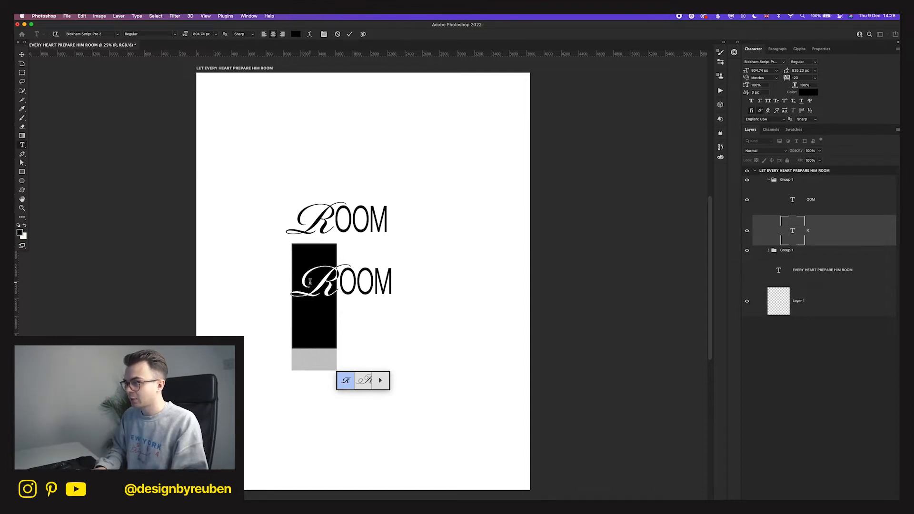
pyautogui.write('L')
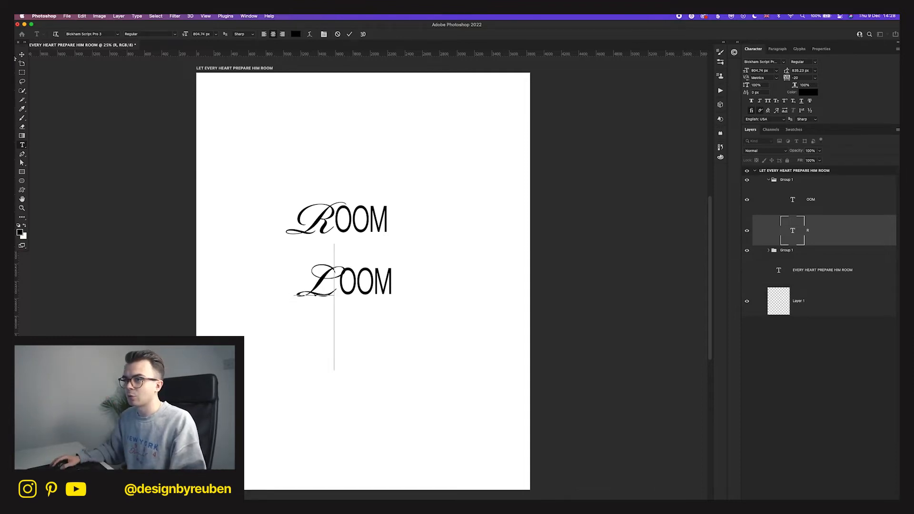
pyautogui.moveTo(339, 280); pyautogui.dragTo(419, 318)
pyautogui.write('ET')
pyautogui.click(22, 55)
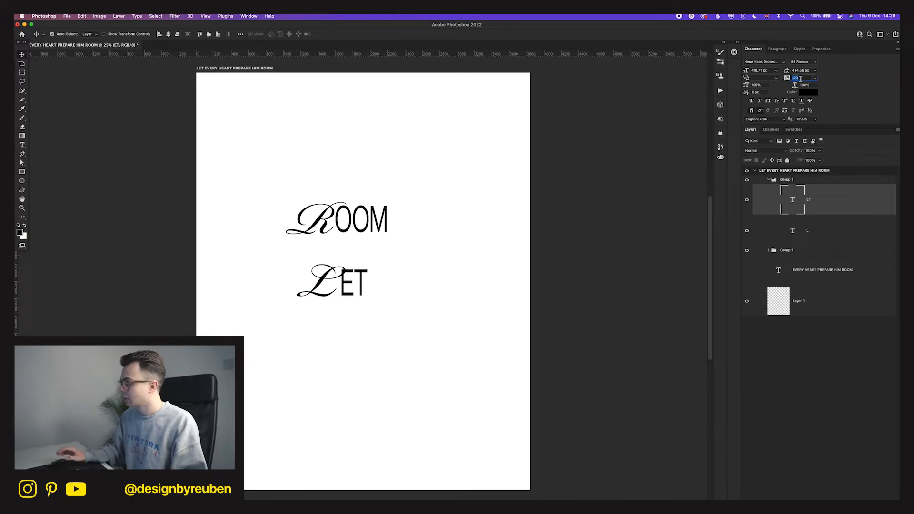
# - Set ET's tracking to 20 and adjust its position beside the script L
pyautogui.press('Return')
pyautogui.moveTo(452, 328); pyautogui.dragTo(454, 327)
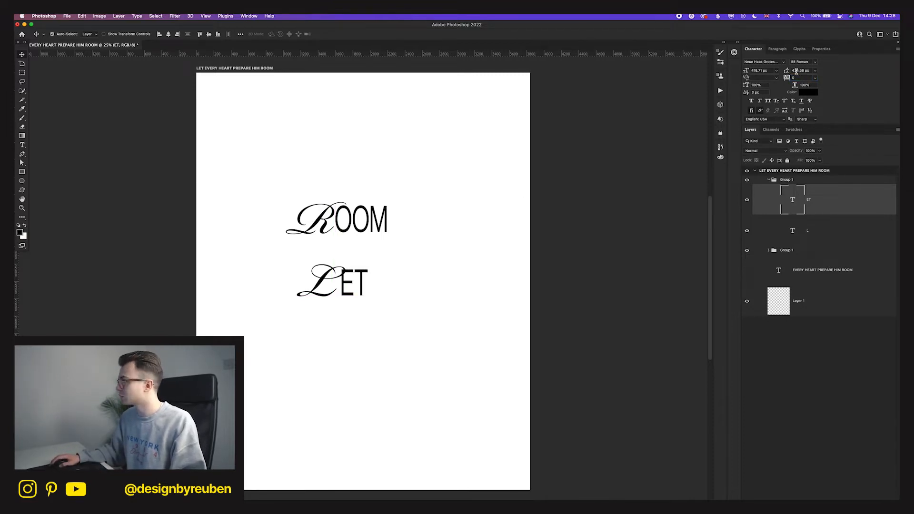
pyautogui.write('20')
pyautogui.moveTo(423, 320); pyautogui.dragTo(423, 320)
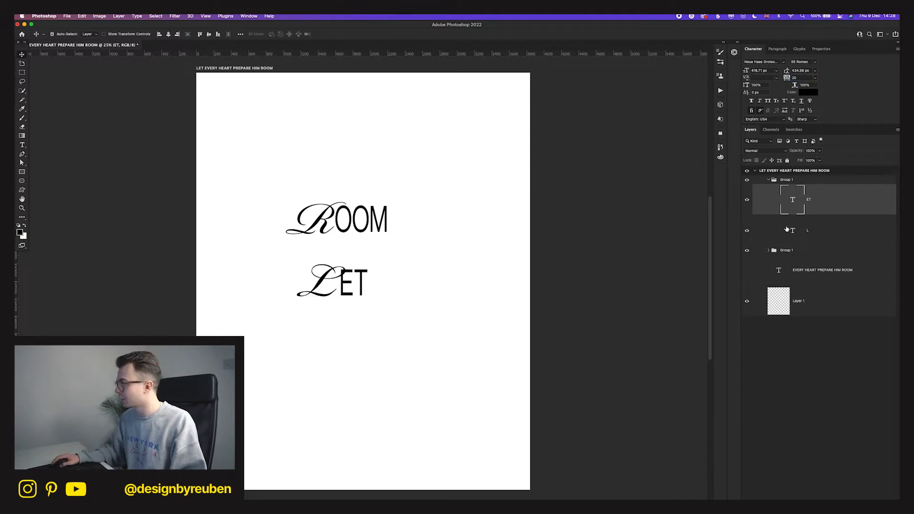
# - Collapse the LET group and move it above ROOM, starting slightly further left
pyautogui.click(785, 179)
pyautogui.click(767, 180)
pyautogui.moveTo(409, 400); pyautogui.dragTo(371, 281)
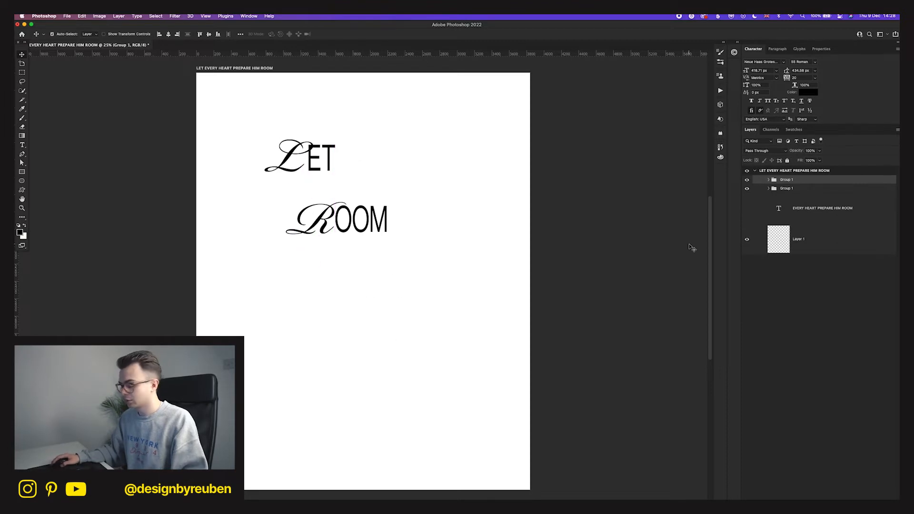
# - Duplicate the LET group to its right and change the copy to EVERY with a script E
pyautogui.moveTo(319, 164); pyautogui.dragTo(415, 165)
pyautogui.doubleClick(374, 161)
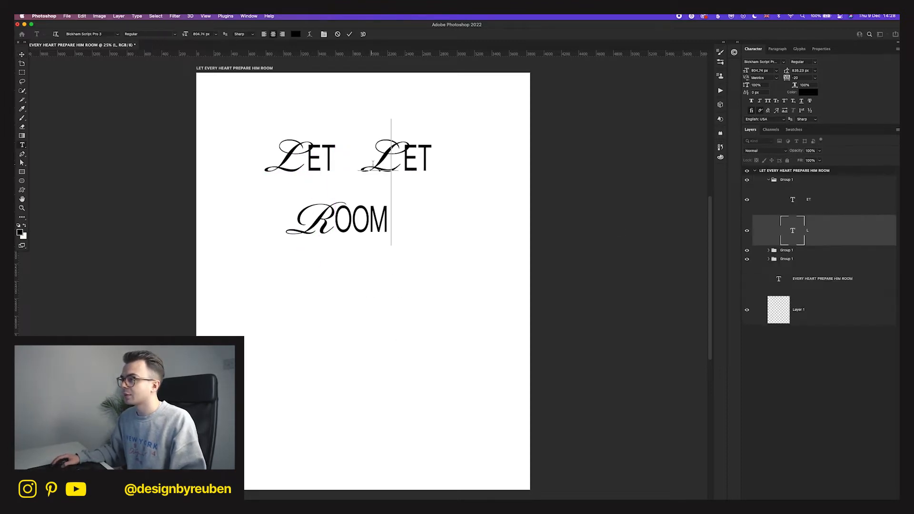
pyautogui.press('BackSpace')
pyautogui.write('E')
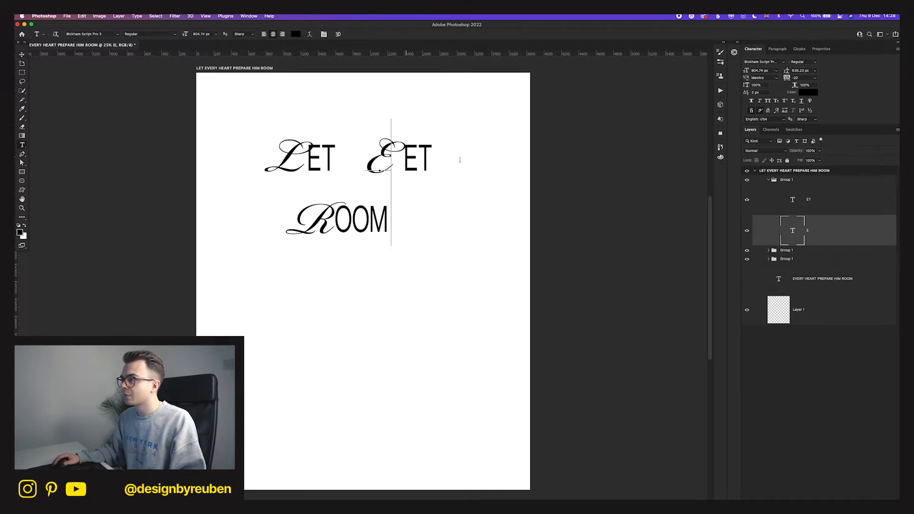
pyautogui.doubleClick(409, 156)
pyautogui.write('VERY')
pyautogui.click(19, 55)
# - Set VERY's tracking to 0 and shift it right so it clears the script E
pyautogui.click(814, 77)
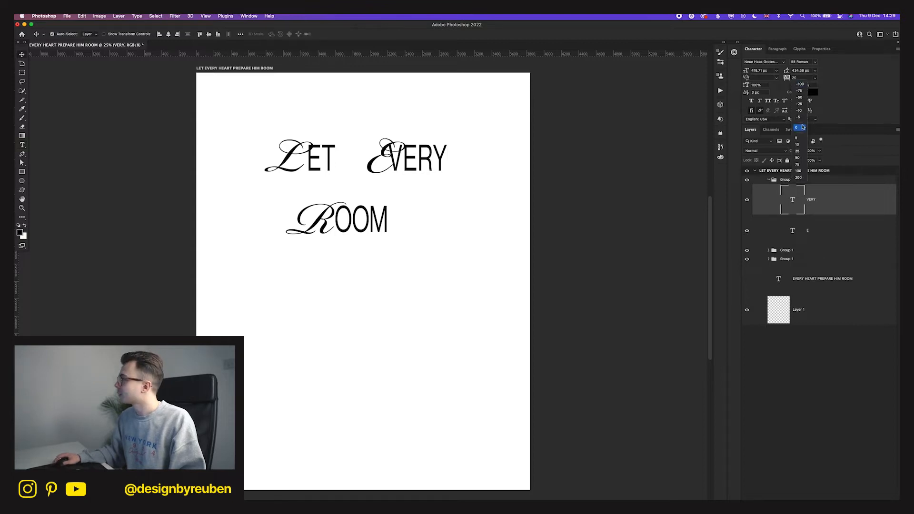
pyautogui.click(796, 127)
pyautogui.moveTo(422, 201); pyautogui.dragTo(425, 199)
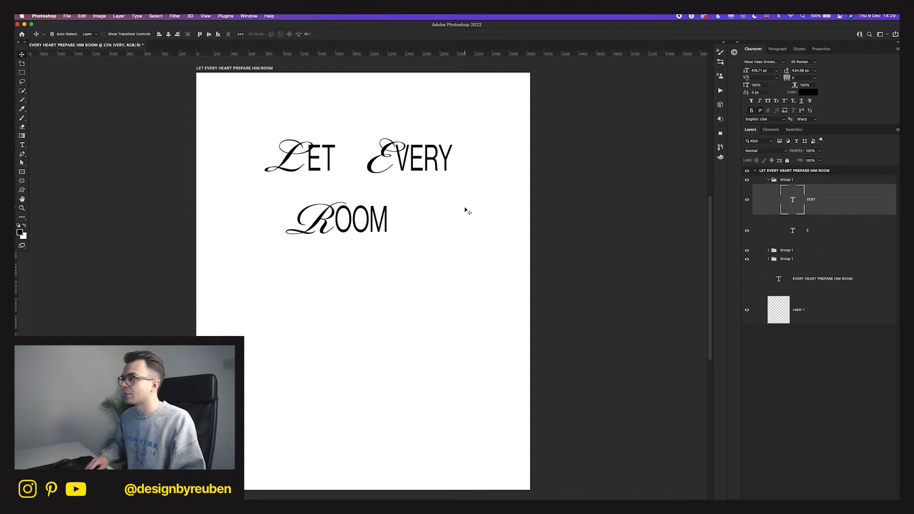
# - Collapse the EVERY group and raise the LET group slightly above EVERY's level
pyautogui.click(769, 180)
pyautogui.click(804, 192)
pyautogui.moveTo(373, 270)
pyautogui.mouseDown()
pyautogui.moveTo(373, 316)
pyautogui.moveTo(369, 257)
pyautogui.mouseUp()
# - Duplicate the EVERY group lower on the page and change the copy to HEART with a script H
pyautogui.click(809, 180)
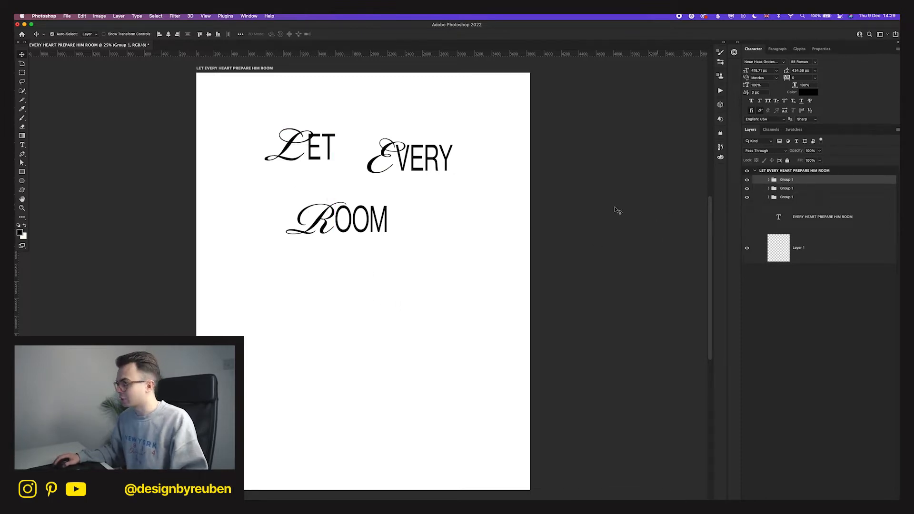
pyautogui.moveTo(312, 155); pyautogui.dragTo(350, 344)
pyautogui.doubleClick(415, 347)
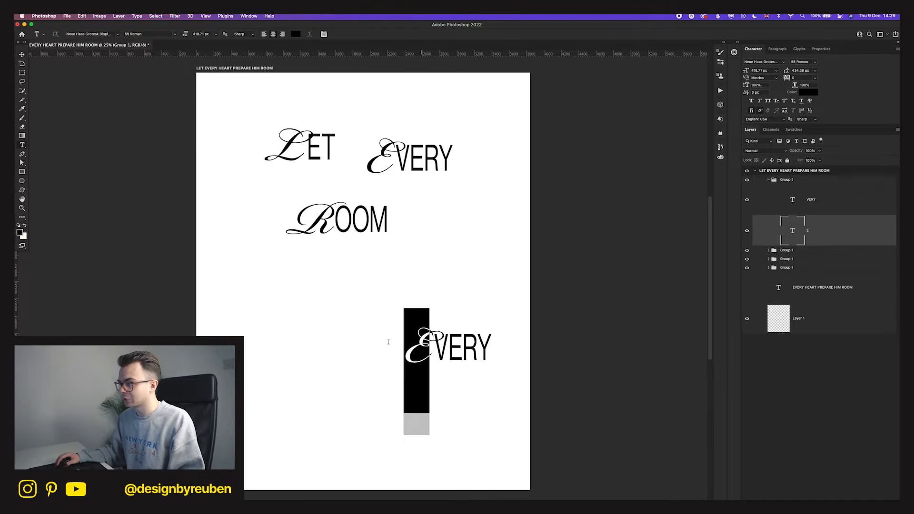
pyautogui.write('H')
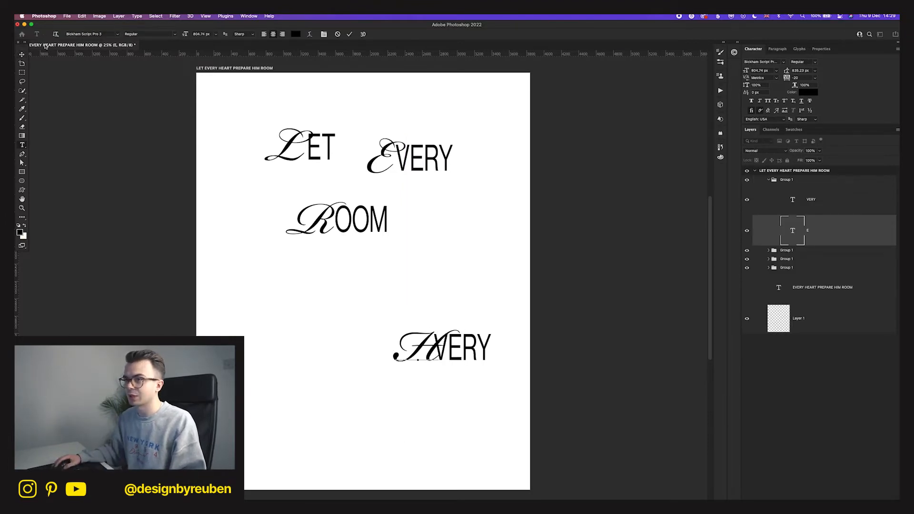
pyautogui.click(20, 55)
pyautogui.doubleClick(440, 351)
pyautogui.moveTo(440, 351); pyautogui.dragTo(507, 356)
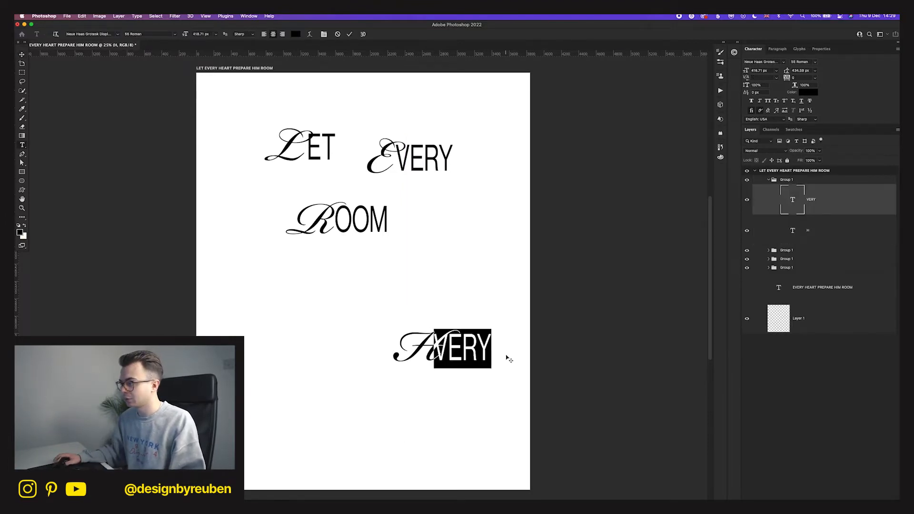
pyautogui.write('EART')
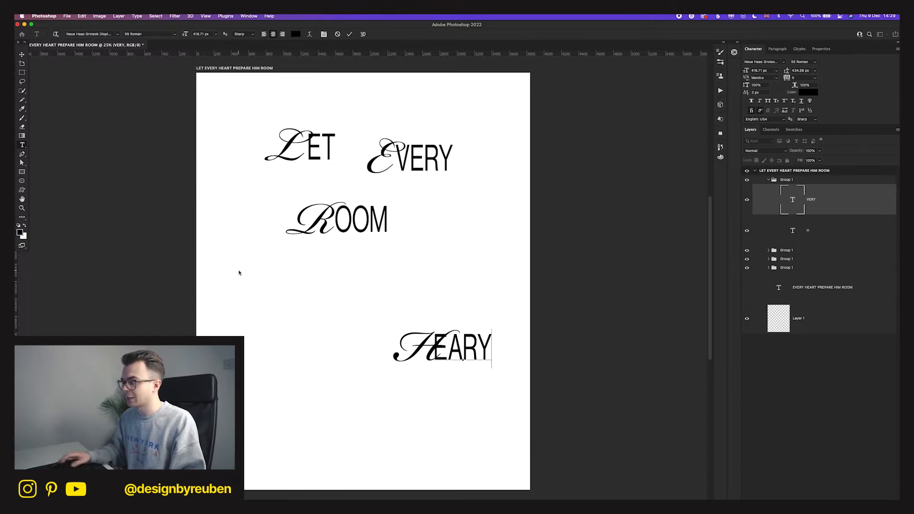
# - Move the HEART group up between LET and ROOM, and collapse the group
pyautogui.click(22, 55)
pyautogui.moveTo(421, 425); pyautogui.dragTo(296, 241)
pyautogui.click(814, 183)
pyautogui.click(768, 179)
# - Duplicate the EVERY group into the empty lower part of the page and change the copy's script initial to P
pyautogui.click(794, 191)
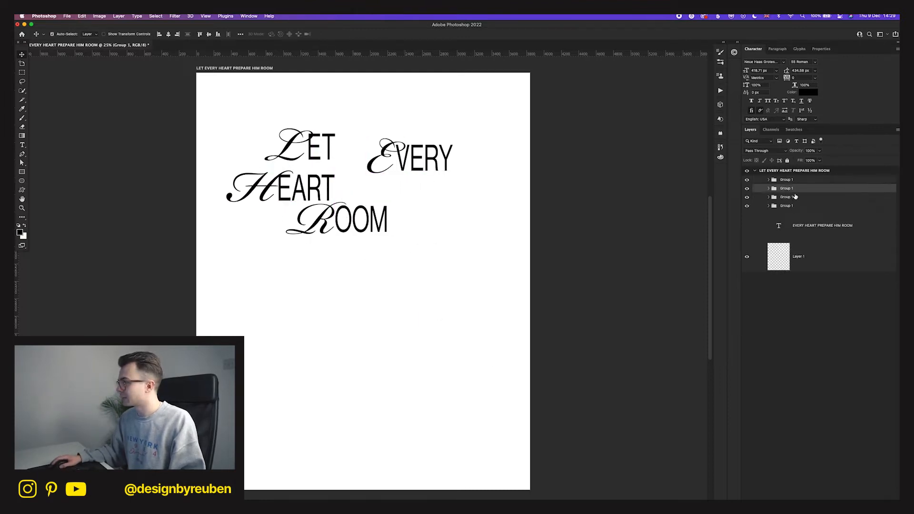
pyautogui.click(808, 183)
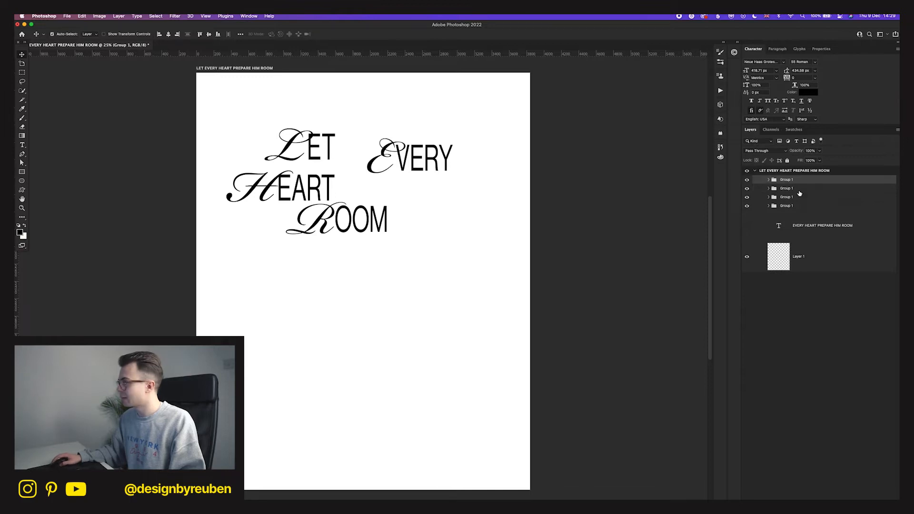
pyautogui.click(798, 190)
pyautogui.click(745, 198)
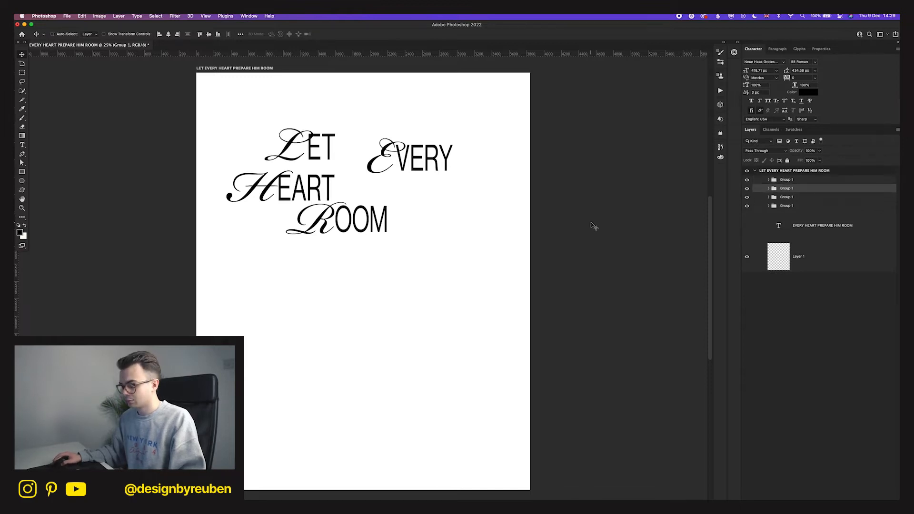
pyautogui.press('super+j')
pyautogui.moveTo(314, 148); pyautogui.dragTo(319, 358)
pyautogui.press('t')
pyautogui.moveTo(394, 371); pyautogui.dragTo(370, 369)
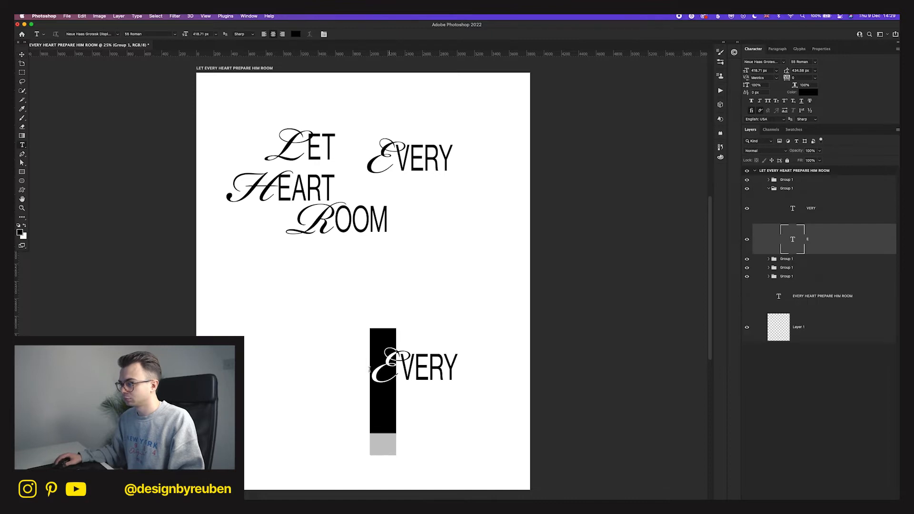
pyautogui.write('P')
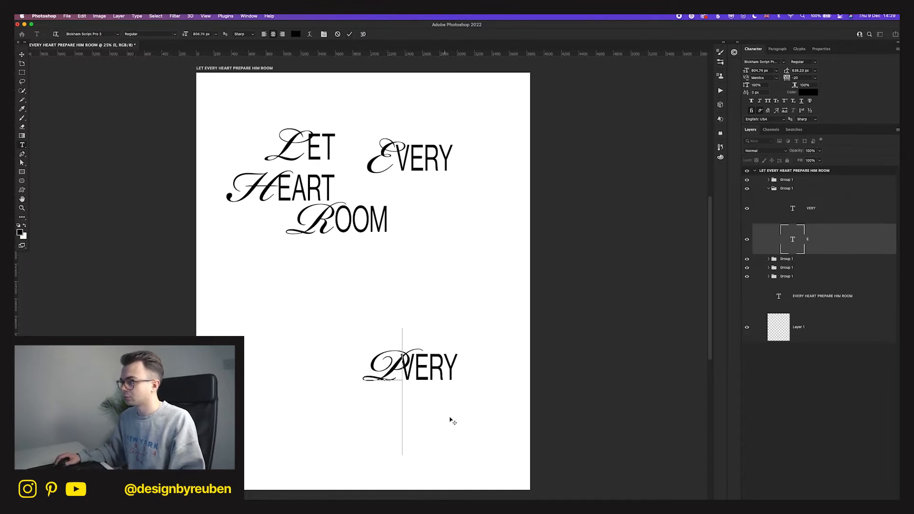
pyautogui.click(349, 34)
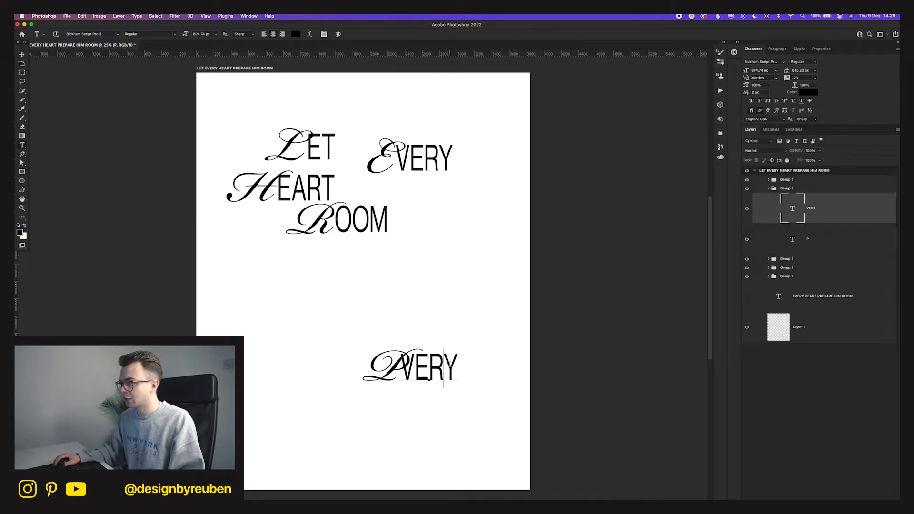
# - Replace the VERY capitals beside the script P with REPARE
pyautogui.moveTo(458, 369); pyautogui.dragTo(402, 364)
pyautogui.write('PRA')
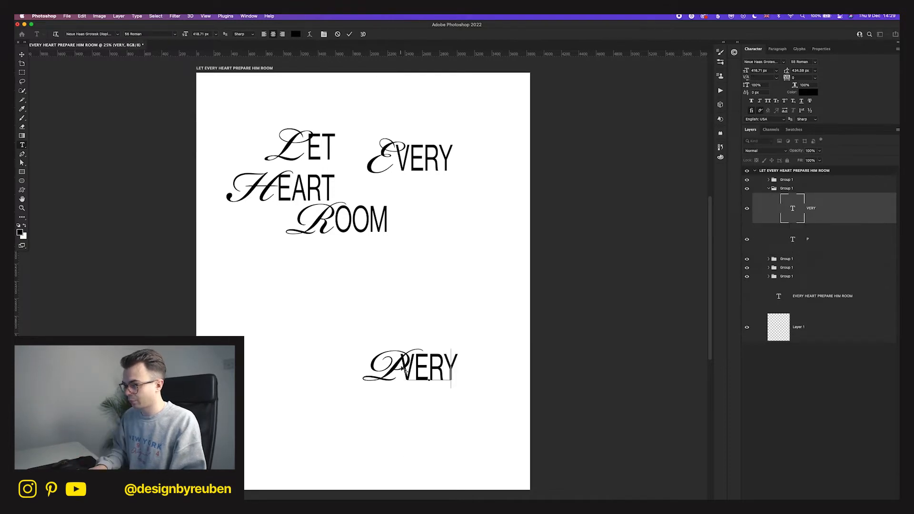
pyautogui.press('BackSpace')
pyautogui.press('BackSpace')
pyautogui.press('BackSpace')
pyautogui.write('RAP')
pyautogui.press('BackSpace')
pyautogui.press('BackSpace')
pyautogui.write('EPARE')
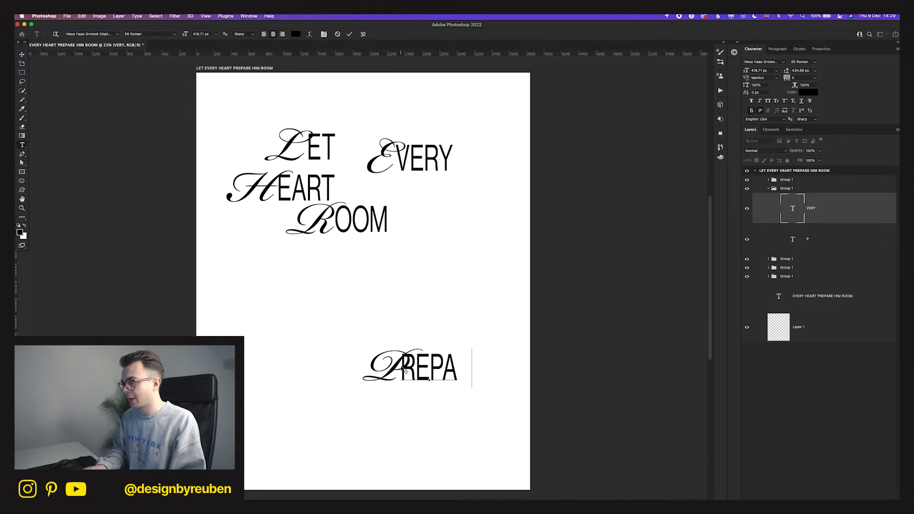
pyautogui.press('Escape')
# - Shift the REPARE capitals right so they sit just after the script P
pyautogui.press('v')
pyautogui.moveTo(440, 423); pyautogui.dragTo(471, 426)
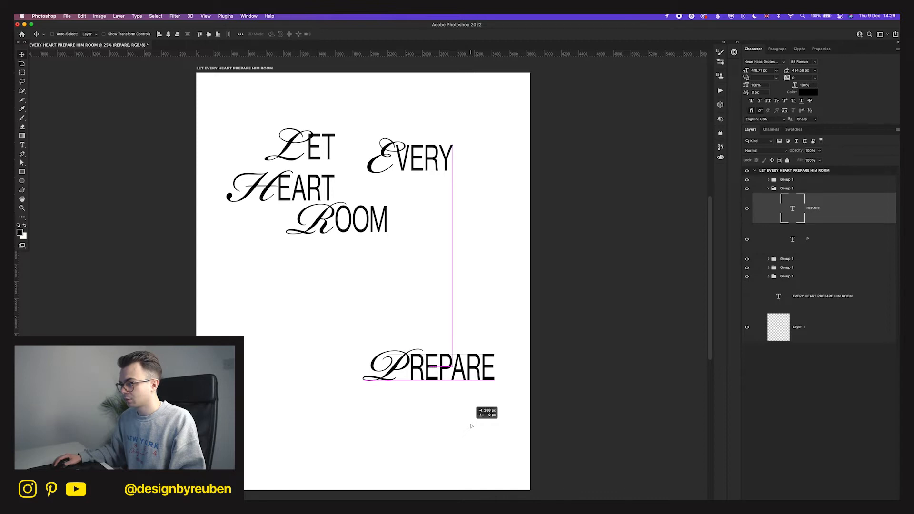
pyautogui.moveTo(471, 425); pyautogui.dragTo(469, 427)
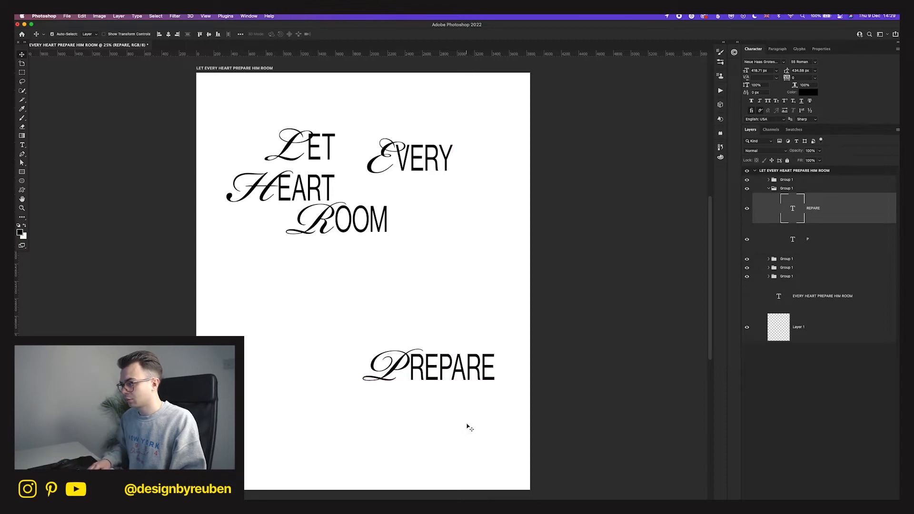
# - Move the PREPARE group up beneath the ROOM line and collapse the group
pyautogui.click(800, 190)
pyautogui.moveTo(415, 442); pyautogui.dragTo(356, 351)
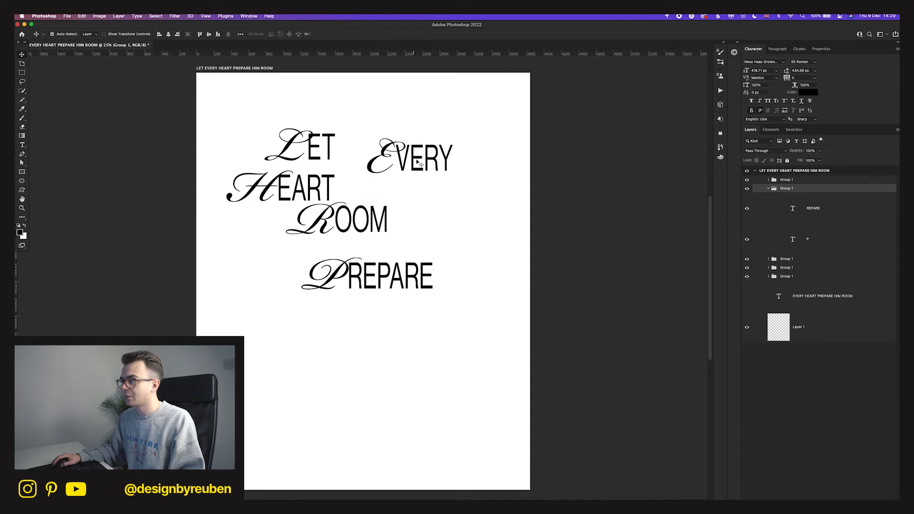
pyautogui.click(768, 188)
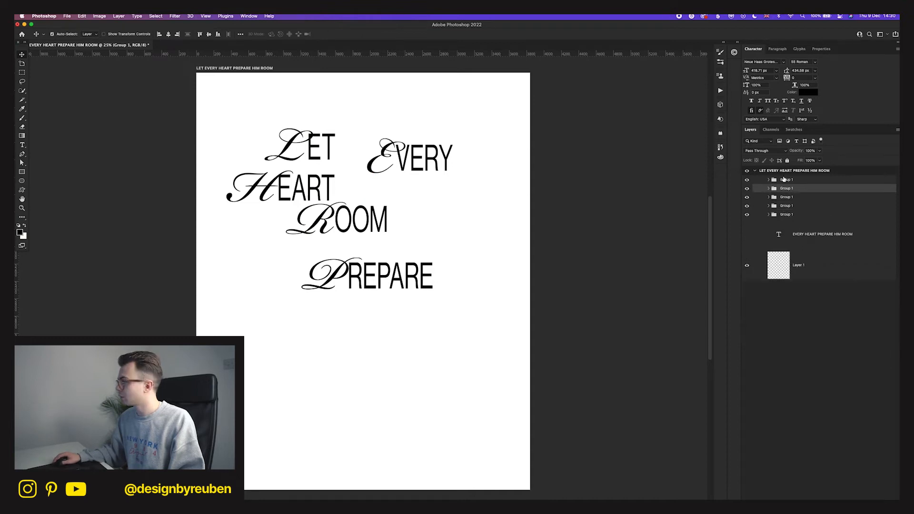
# - Identify the ROOM group by toggling group visibility, and move ROOM down beneath the right part of PREPARE
pyautogui.click(782, 171)
pyautogui.click(746, 180)
pyautogui.click(746, 181)
pyautogui.click(747, 198)
pyautogui.click(747, 198)
pyautogui.click(747, 206)
pyautogui.click(746, 207)
pyautogui.click(746, 221)
pyautogui.click(745, 217)
pyautogui.click(746, 234)
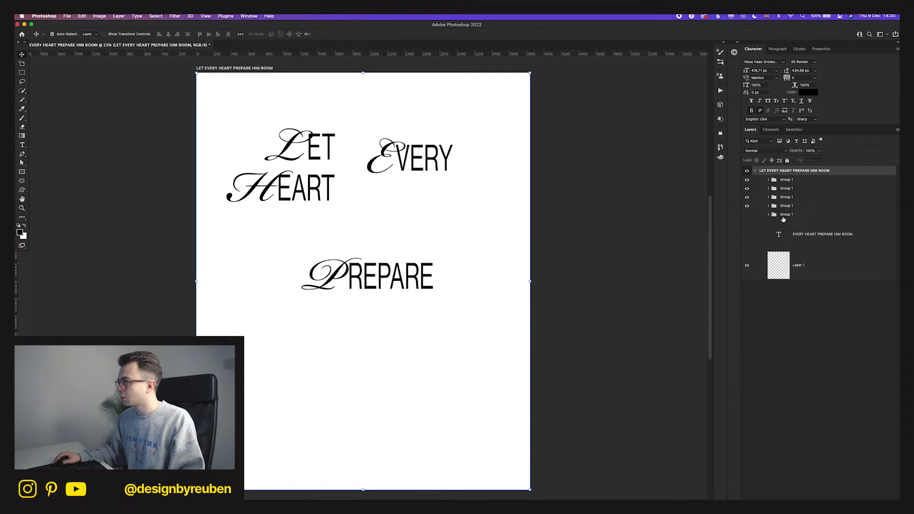
pyautogui.click(773, 212)
pyautogui.click(747, 214)
pyautogui.moveTo(383, 178); pyautogui.dragTo(447, 281)
# - Duplicate the LET group into the empty lower-left part of the page and change the copy's script initial to H
pyautogui.click(301, 160)
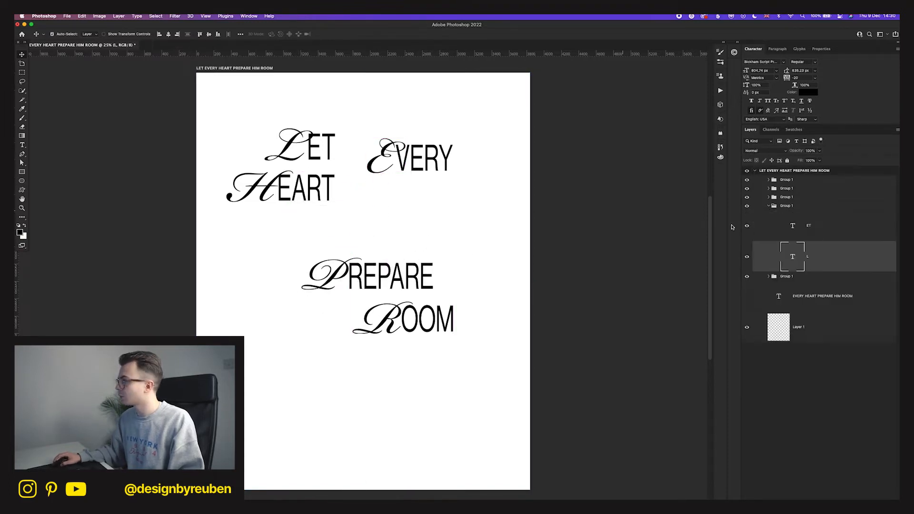
pyautogui.click(788, 206)
pyautogui.moveTo(315, 147); pyautogui.dragTo(285, 378)
pyautogui.doubleClick(793, 256)
pyautogui.write('H')
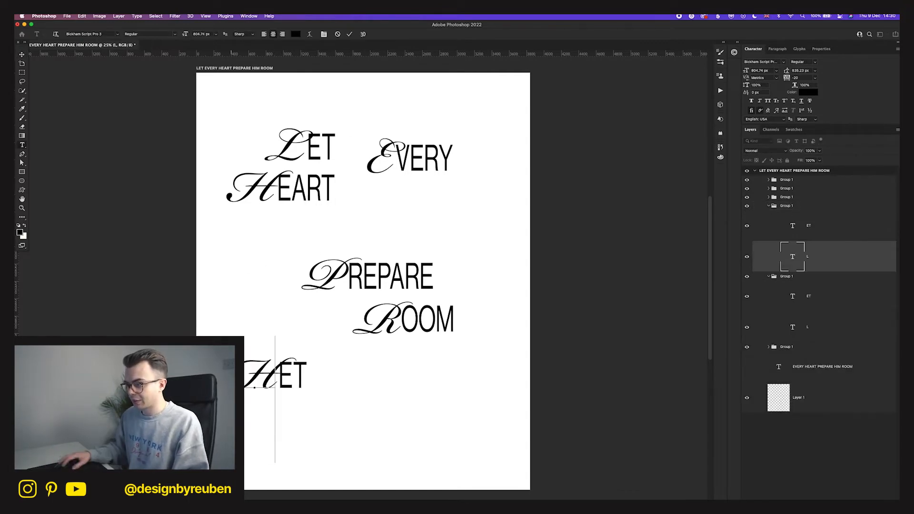
# - Replace the copy's ET capitals with IM and set their tracking to 0
pyautogui.doubleClick(320, 383)
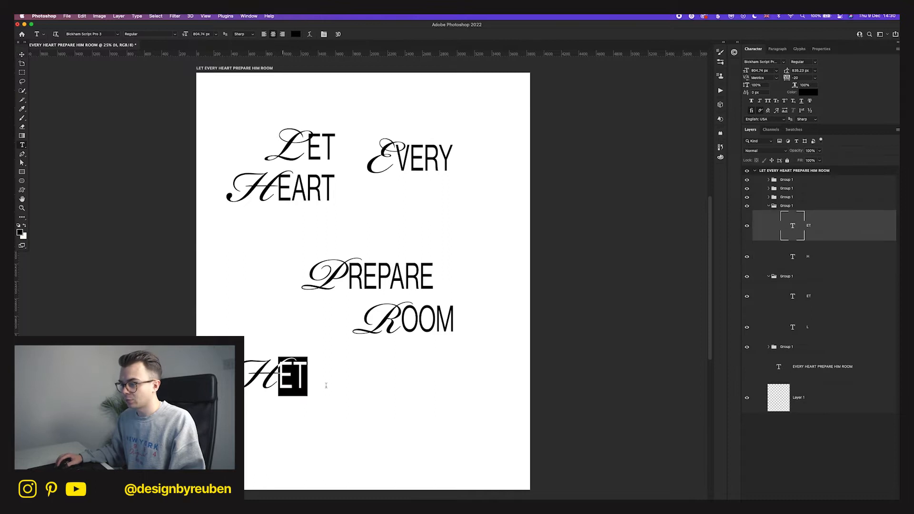
pyautogui.write('IM')
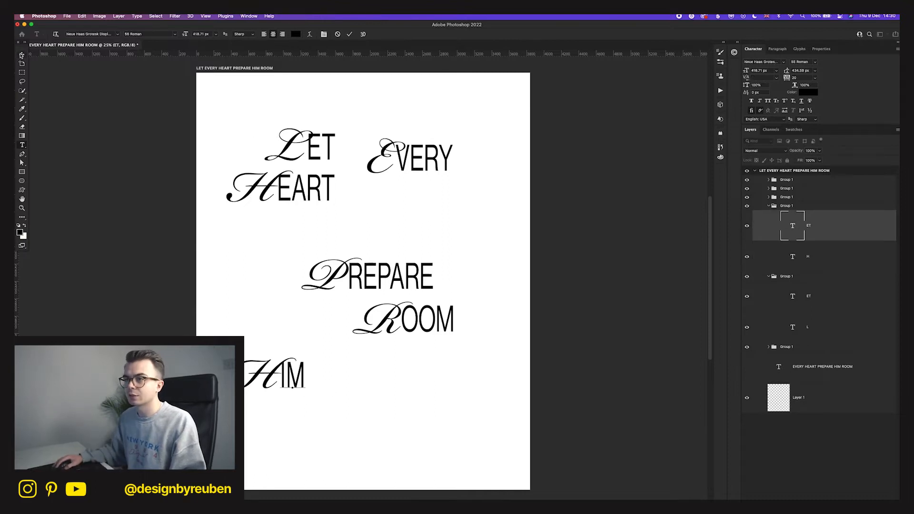
pyautogui.click(21, 55)
pyautogui.doubleClick(800, 78)
pyautogui.write('0')
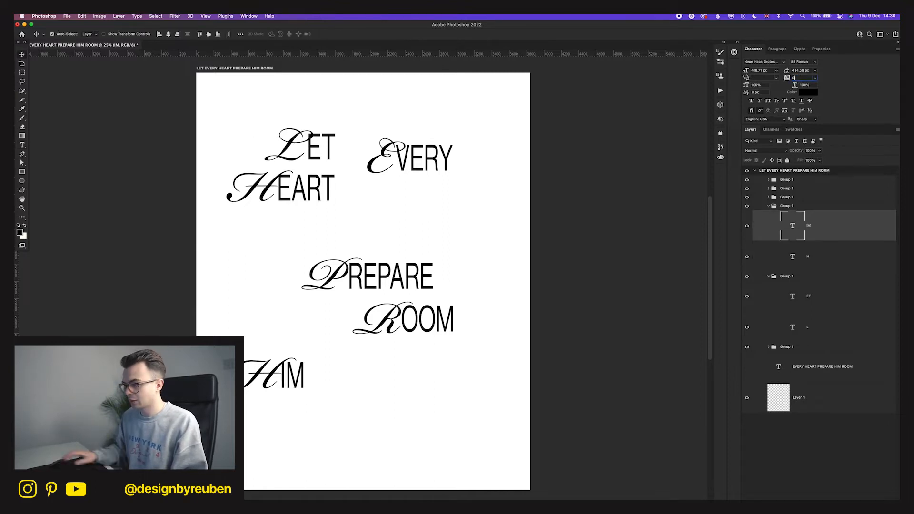
pyautogui.press('Return')
# - Nudge the HIM lettering, raise its collapsed group to the top of the layer stack, and place it left of ROOM beneath PREPARE
pyautogui.moveTo(365, 391); pyautogui.dragTo(383, 395)
pyautogui.click(768, 206)
pyautogui.moveTo(785, 206); pyautogui.dragTo(791, 176)
pyautogui.moveTo(452, 342); pyautogui.dragTo(486, 289)
pyautogui.click(768, 215)
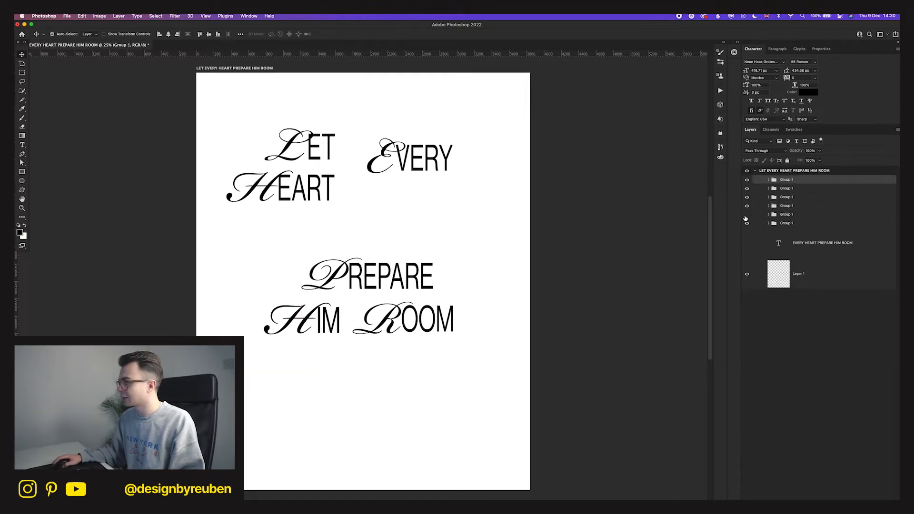
# - Rename the two lowest word groups ROOM and LET to match their lettering
pyautogui.doubleClick(786, 223)
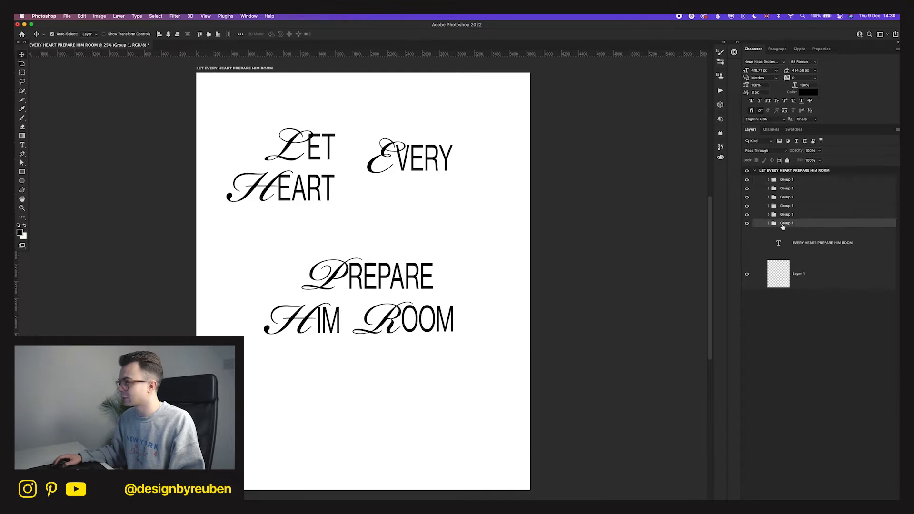
pyautogui.write('ROOM')
pyautogui.click(746, 214)
pyautogui.click(746, 214)
pyautogui.doubleClick(786, 214)
pyautogui.write('LET')
# - Rename the next two word groups above LET as EVERY and PREPARE, checking each by toggling its visibility
pyautogui.click(773, 207)
pyautogui.click(747, 207)
pyautogui.click(747, 206)
pyautogui.write('EVERY')
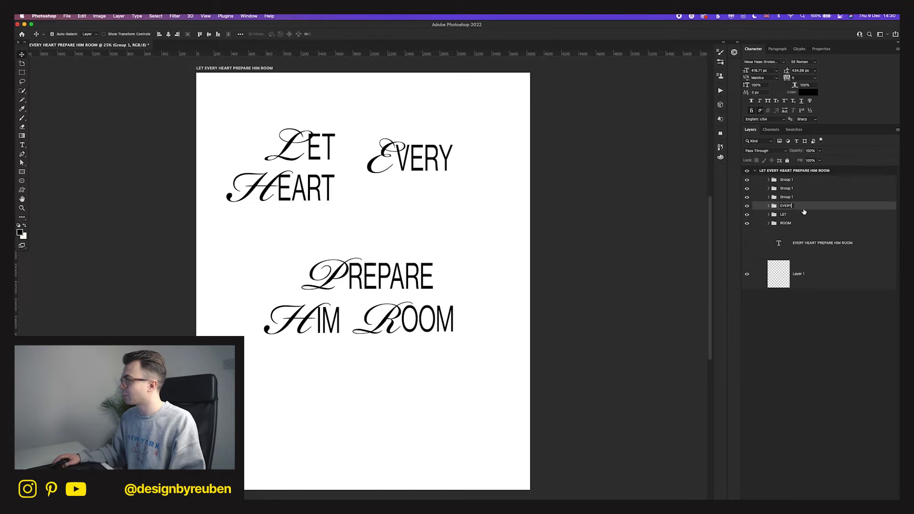
pyautogui.press('Return')
pyautogui.click(801, 199)
pyautogui.click(747, 197)
pyautogui.click(746, 198)
pyautogui.write('PRE')
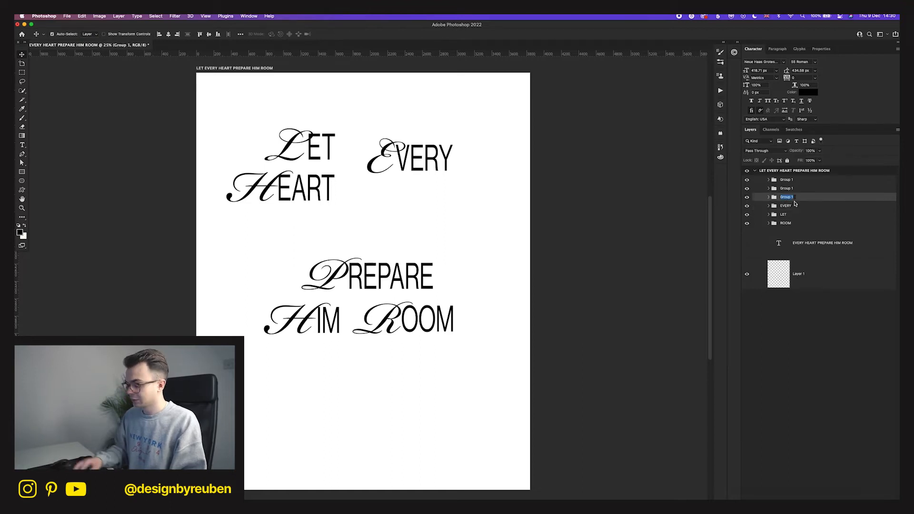
pyautogui.write('PARE')
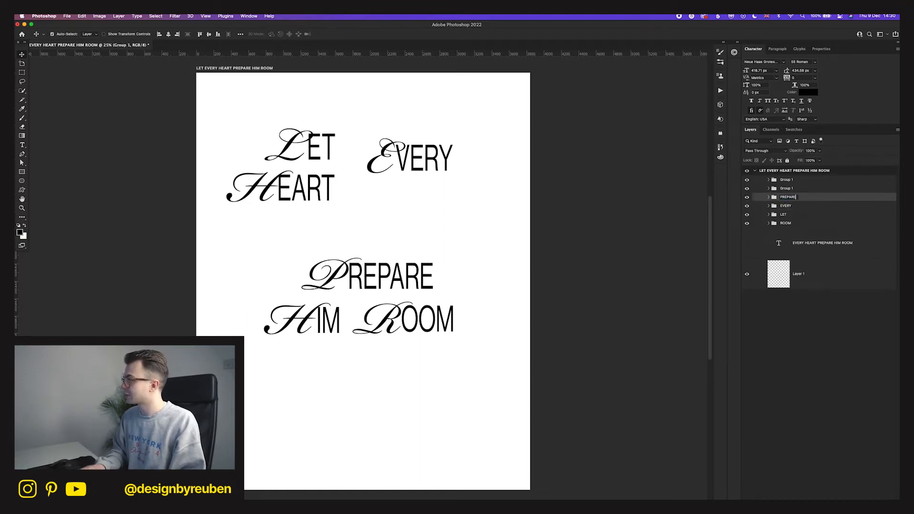
# - Rename the two remaining word groups HEART and HIM
pyautogui.click(790, 189)
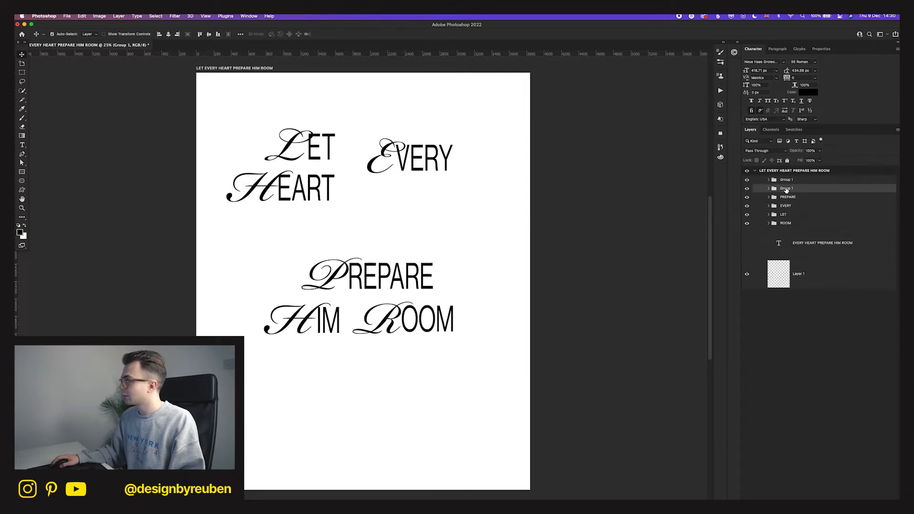
pyautogui.doubleClick(786, 189)
pyautogui.write('HEART')
pyautogui.click(773, 181)
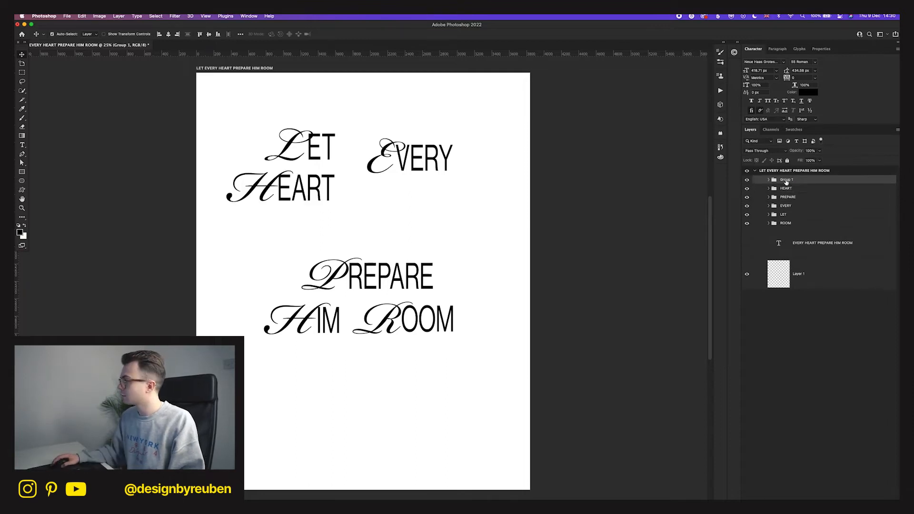
pyautogui.doubleClick(779, 182)
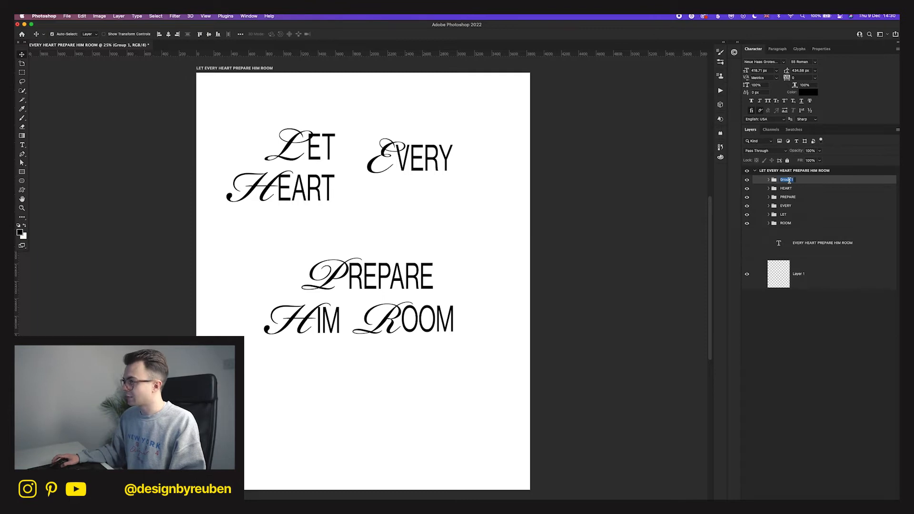
pyautogui.write('HIM')
pyautogui.press('Return')
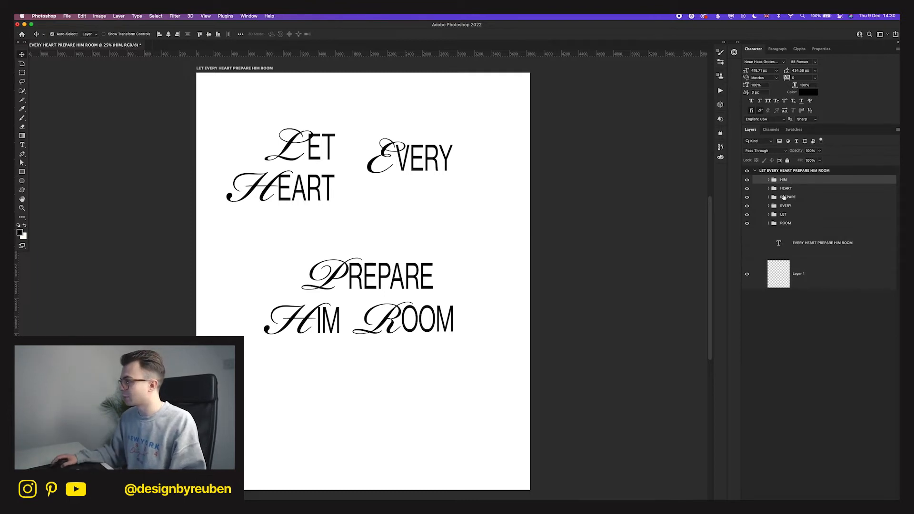
# - Nudge HIM slightly left and move the HEART group down to sit just above PREPARE
pyautogui.moveTo(454, 278); pyautogui.dragTo(450, 282)
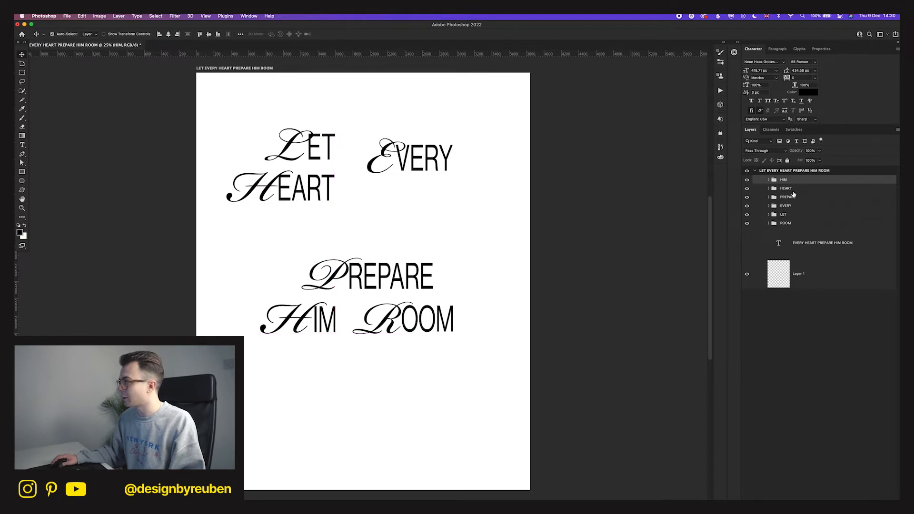
pyautogui.click(747, 189)
pyautogui.click(747, 188)
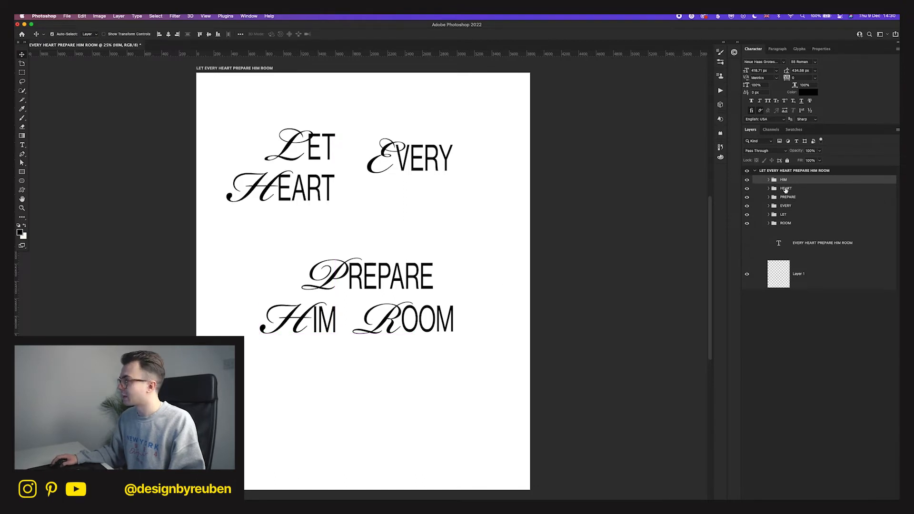
pyautogui.click(785, 188)
pyautogui.moveTo(417, 214); pyautogui.dragTo(480, 254)
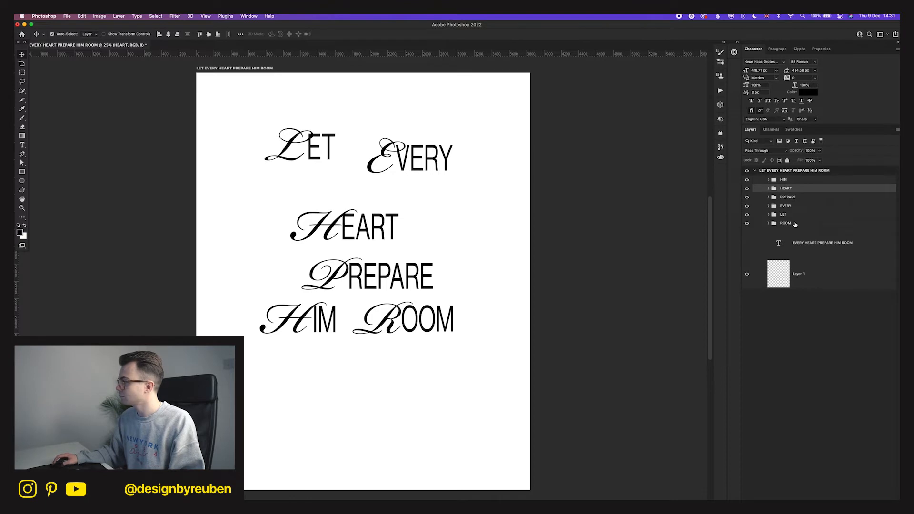
# - Align the bottom edges of LET and EVERY, and move EVERY left to sit close beside LET
pyautogui.click(785, 181)
pyautogui.click(785, 224)
pyautogui.click(787, 216)
pyautogui.keyDown('super'); pyautogui.click(790, 208); pyautogui.keyUp('super')
pyautogui.click(217, 34)
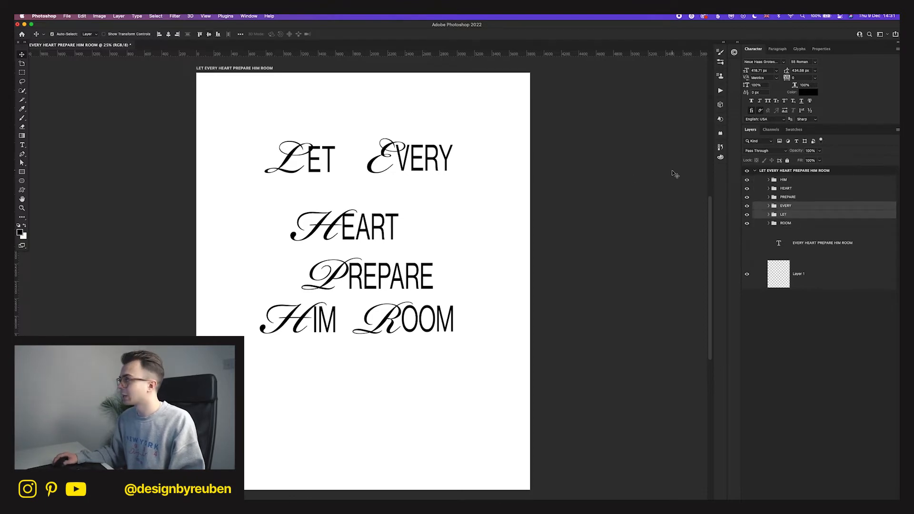
pyautogui.click(805, 209)
pyautogui.moveTo(492, 192); pyautogui.dragTo(467, 192)
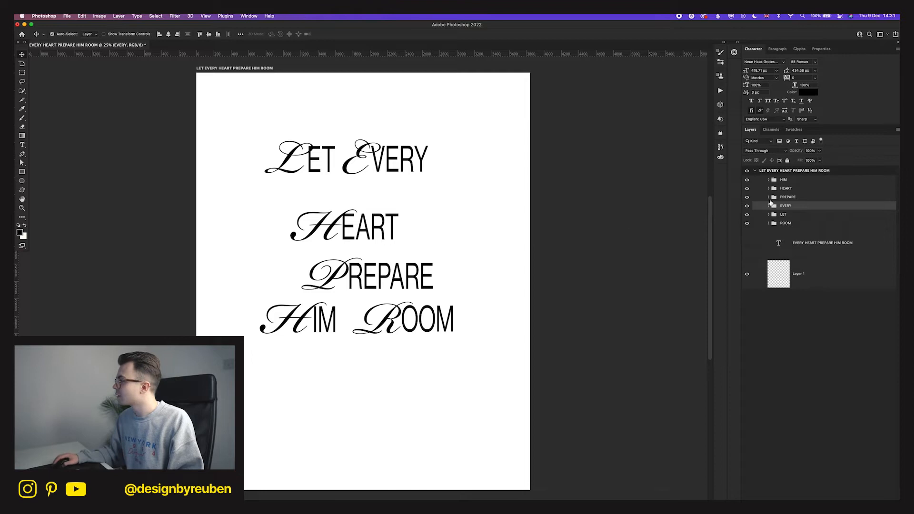
# - Move HEART up close beneath LET EVERY, and PREPARE up and slightly left beneath HEART
pyautogui.click(783, 188)
pyautogui.moveTo(393, 278); pyautogui.dragTo(396, 251)
pyautogui.click(791, 199)
pyautogui.moveTo(409, 328); pyautogui.dragTo(378, 278)
# - Move HIM up beneath PREPARE and place ROOM beside it on the same line
pyautogui.click(783, 179)
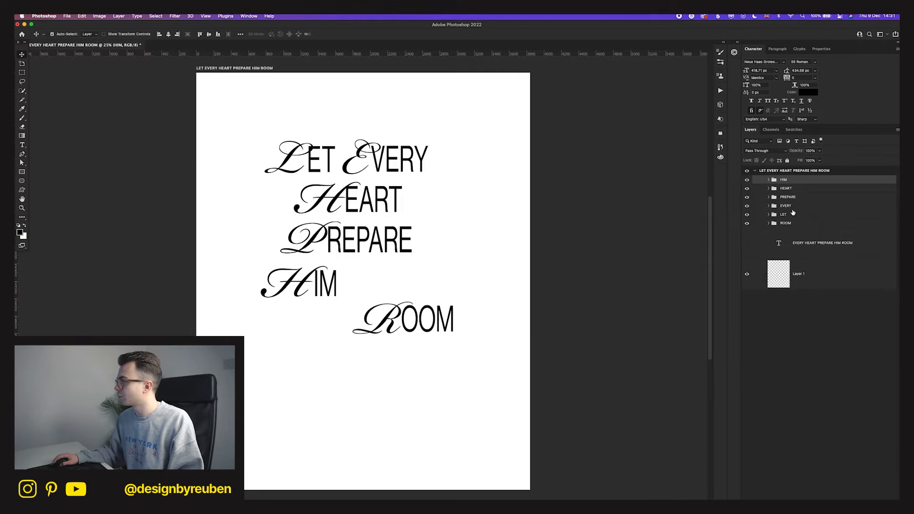
pyautogui.click(821, 224)
pyautogui.moveTo(469, 329); pyautogui.dragTo(471, 336)
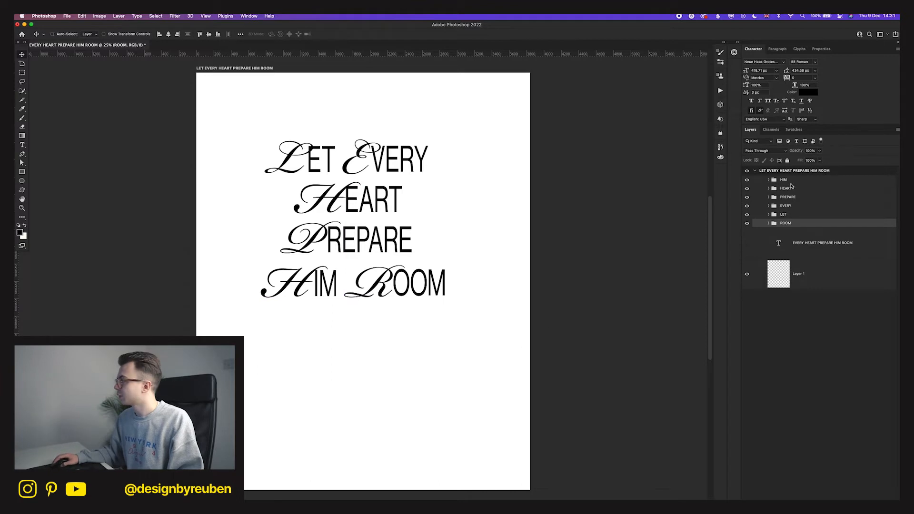
# - Group HIM with ROOM, centre the group horizontally on the page, and shift it slightly left and up beneath PREPARE
pyautogui.keyDown('super'); pyautogui.click(790, 181); pyautogui.keyUp('super')
pyautogui.press('super+g')
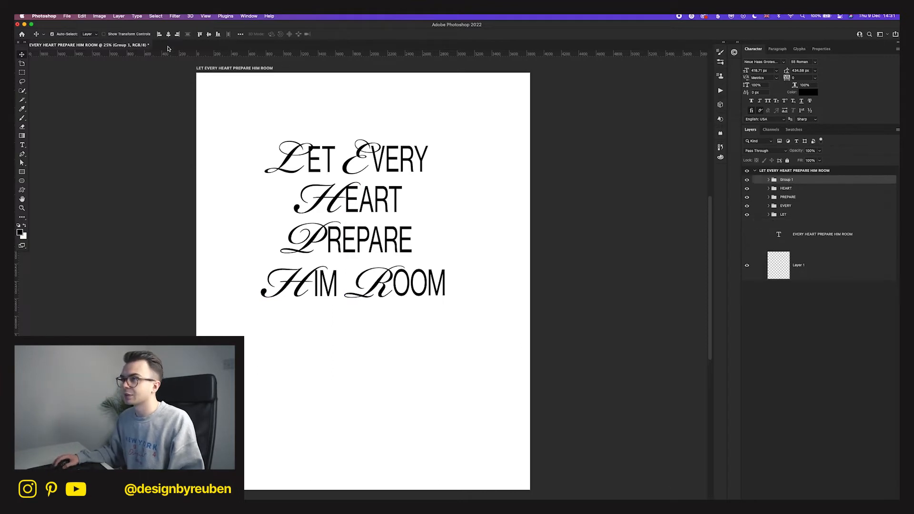
pyautogui.click(168, 34)
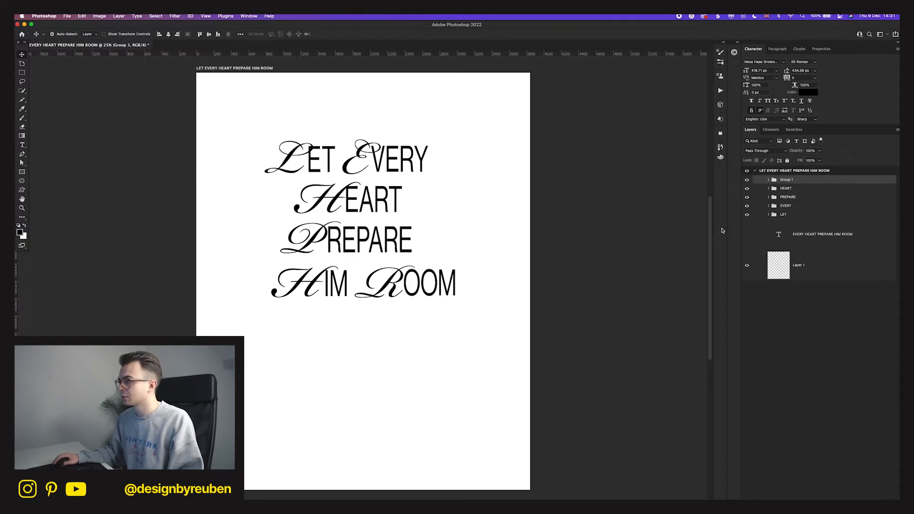
pyautogui.moveTo(436, 322)
pyautogui.mouseDown()
pyautogui.moveTo(428, 316)
pyautogui.moveTo(426, 326)
pyautogui.mouseUp()
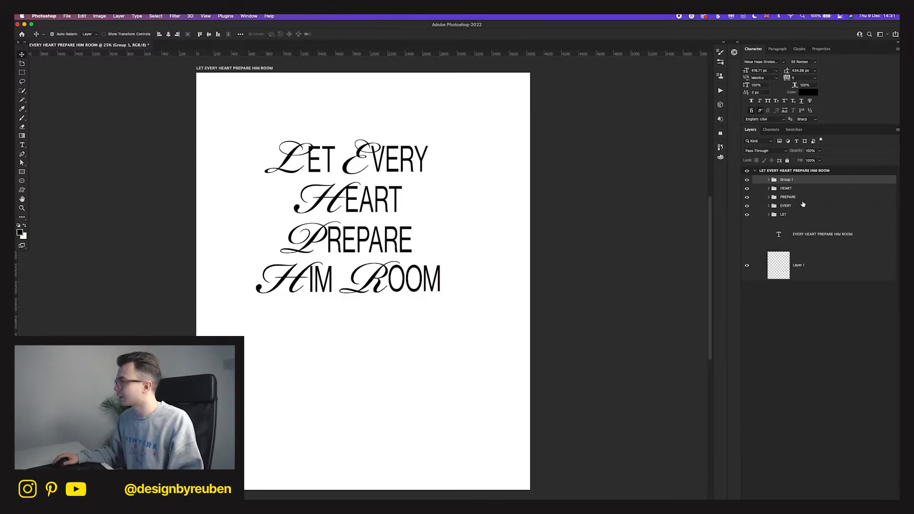
# - Align the vertical centres of LET and EVERY and group the two words
pyautogui.click(795, 214)
pyautogui.keyDown('super'); pyautogui.click(801, 210); pyautogui.keyUp('super')
pyautogui.click(209, 35)
pyautogui.press('super+g')
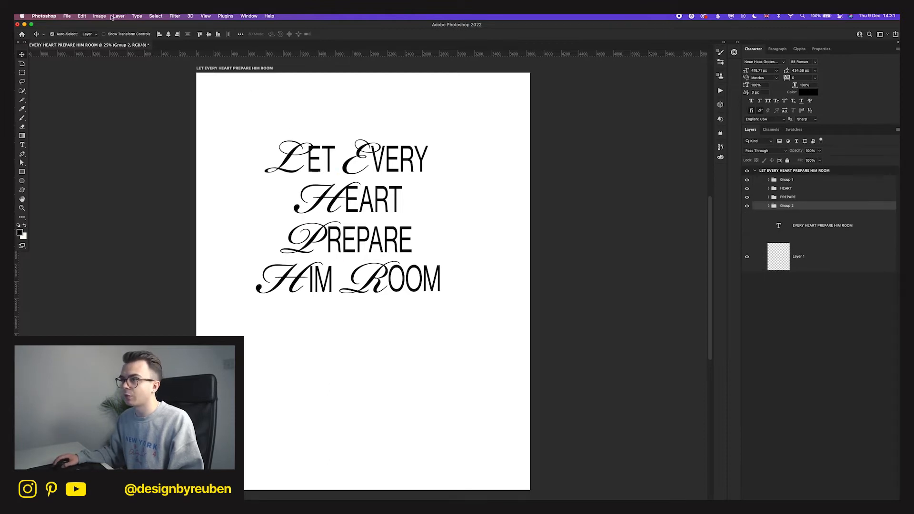
# - Centre the LET EVERY group horizontally on the page with a slight nudge left, and centre HEART horizontally
pyautogui.click(168, 35)
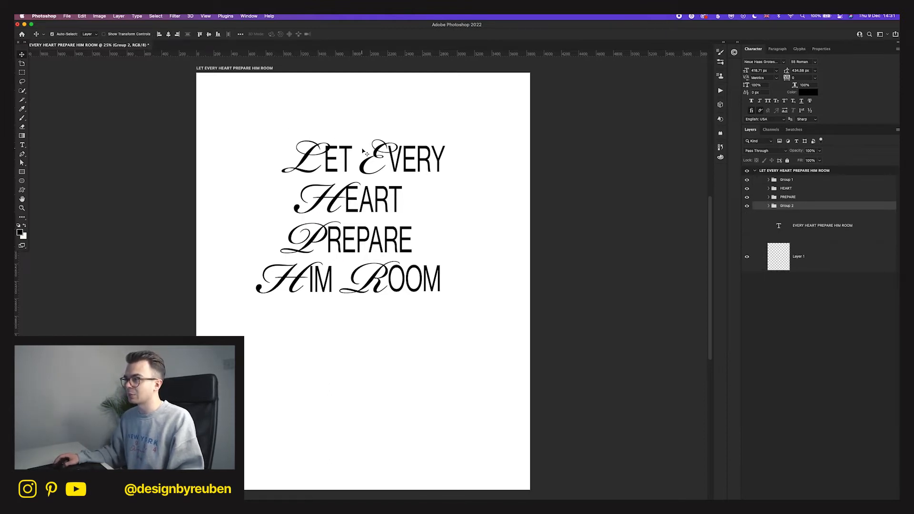
pyautogui.moveTo(465, 187); pyautogui.dragTo(460, 188)
pyautogui.click(792, 190)
pyautogui.click(168, 34)
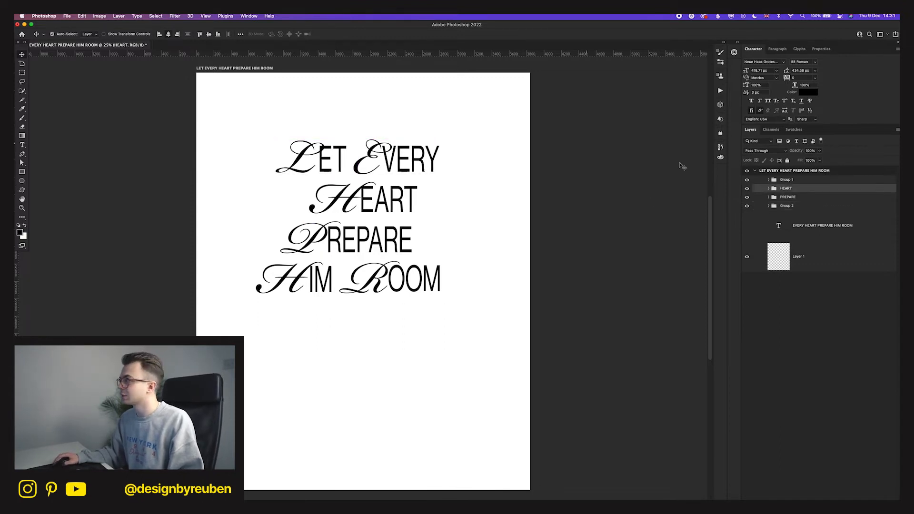
# - Align the four lines of lettering on a common horizontal centre
pyautogui.click(795, 198)
pyautogui.click(795, 203)
pyautogui.keyDown('shift'); pyautogui.click(794, 182); pyautogui.keyUp('shift')
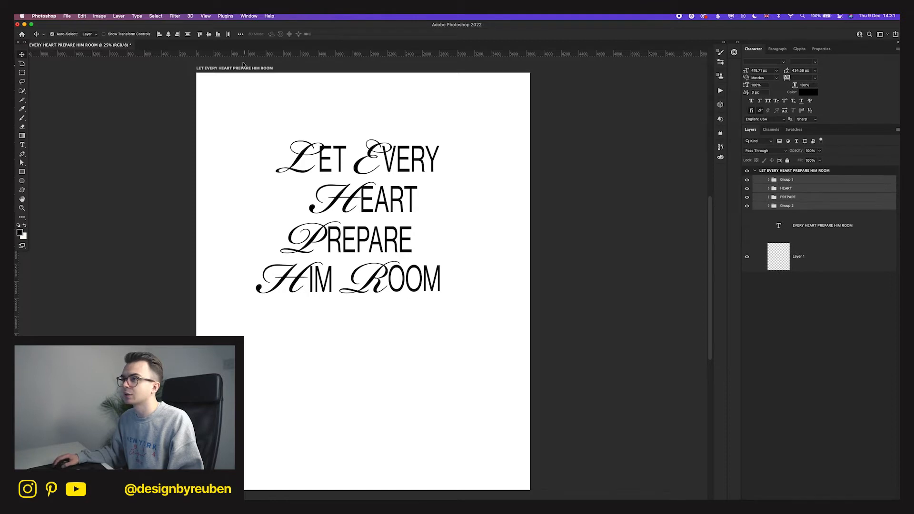
pyautogui.click(169, 34)
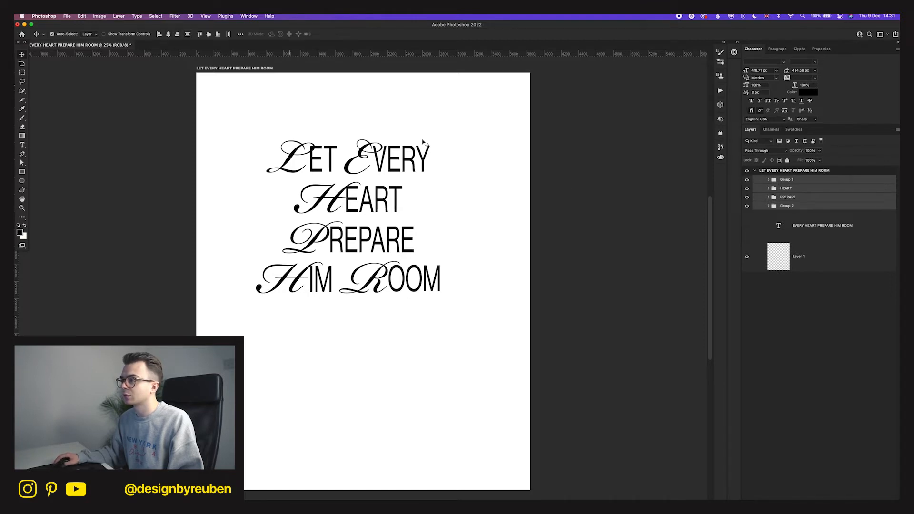
# - Tighten the line spacing by moving HEART, PREPARE and the HIM ROOM line slightly upward
pyautogui.click(802, 189)
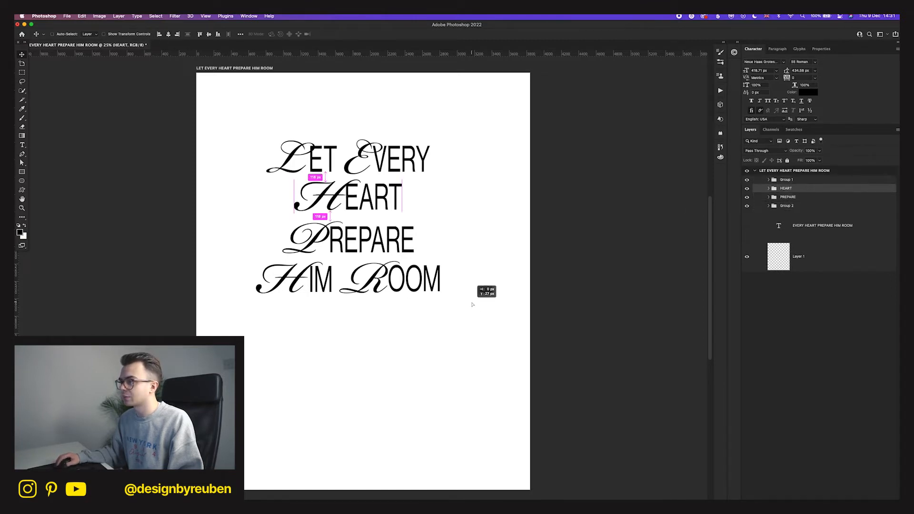
pyautogui.click(784, 198)
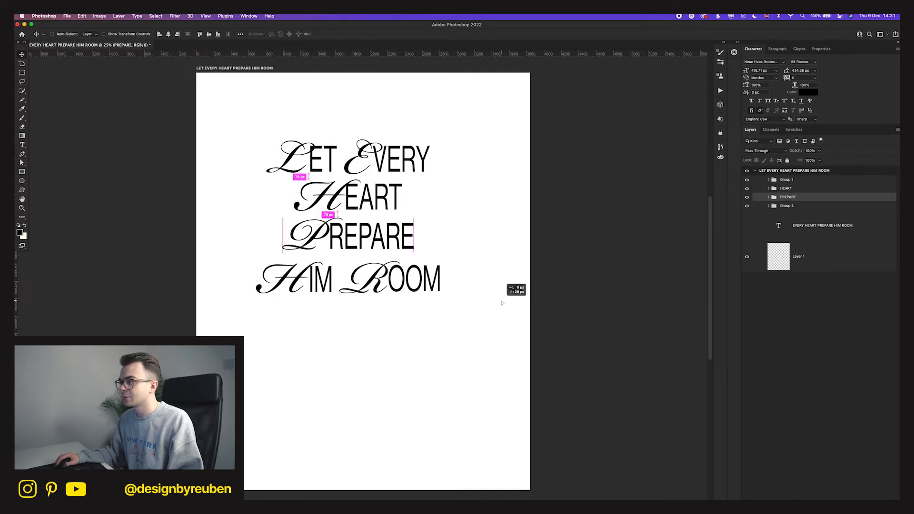
pyautogui.click(790, 183)
pyautogui.moveTo(452, 339); pyautogui.dragTo(452, 337)
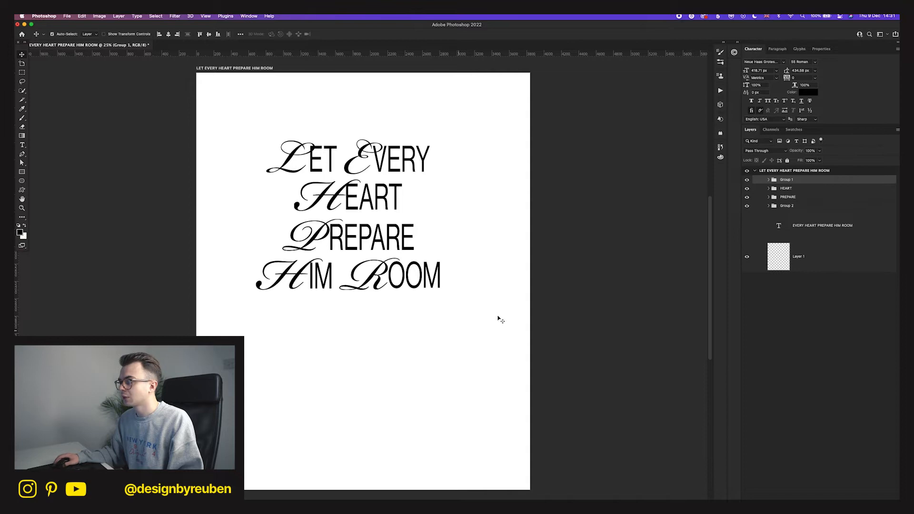
# - Move HIM closer to ROOM and realign all four lines on a common horizontal centre
pyautogui.click(768, 180)
pyautogui.click(786, 188)
pyautogui.moveTo(392, 371); pyautogui.dragTo(399, 370)
pyautogui.click(771, 180)
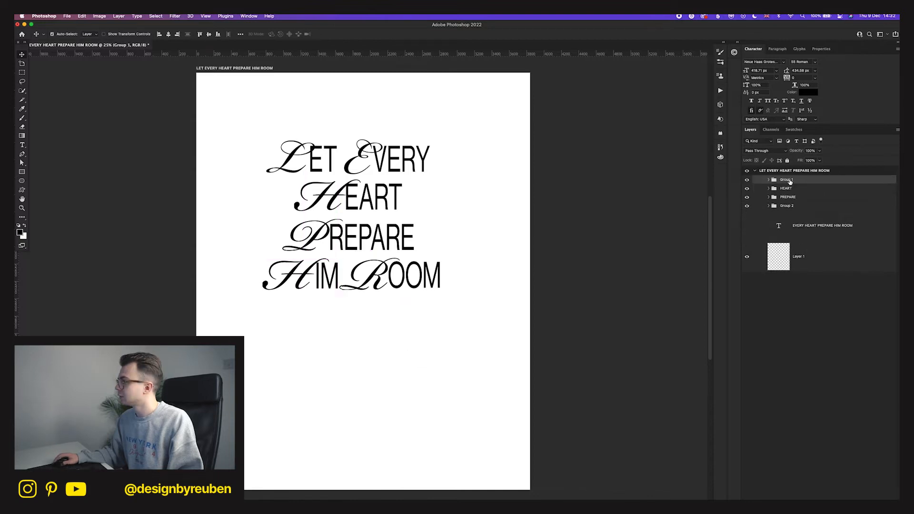
pyautogui.click(168, 34)
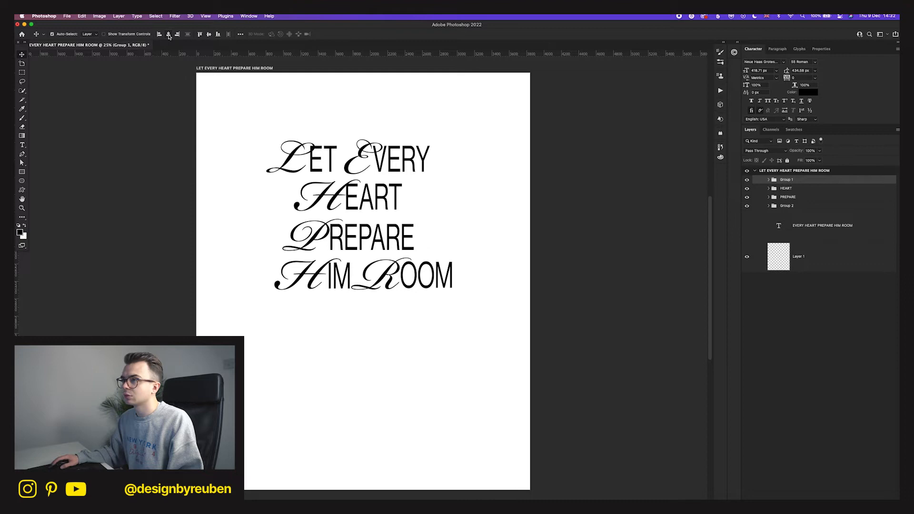
pyautogui.keyDown('shift'); pyautogui.click(786, 206); pyautogui.keyUp('shift')
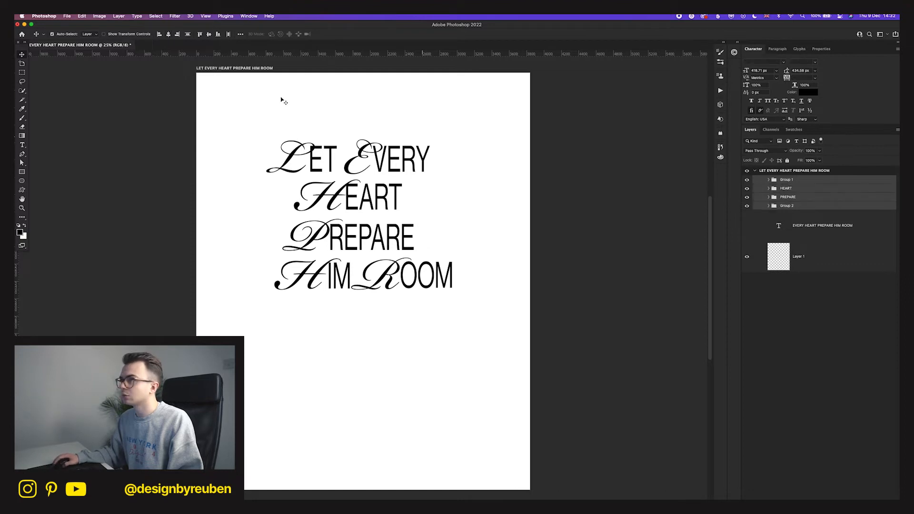
pyautogui.click(169, 34)
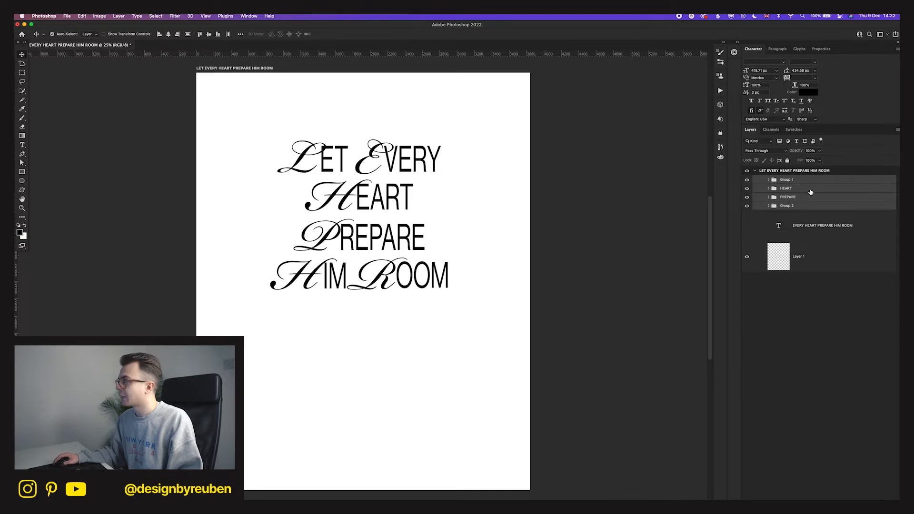
# - Try moving HIM out of its group to sit beside PREPARE, and shift the two words left and up
pyautogui.click(753, 180)
pyautogui.click(747, 180)
pyautogui.click(746, 180)
pyautogui.click(768, 179)
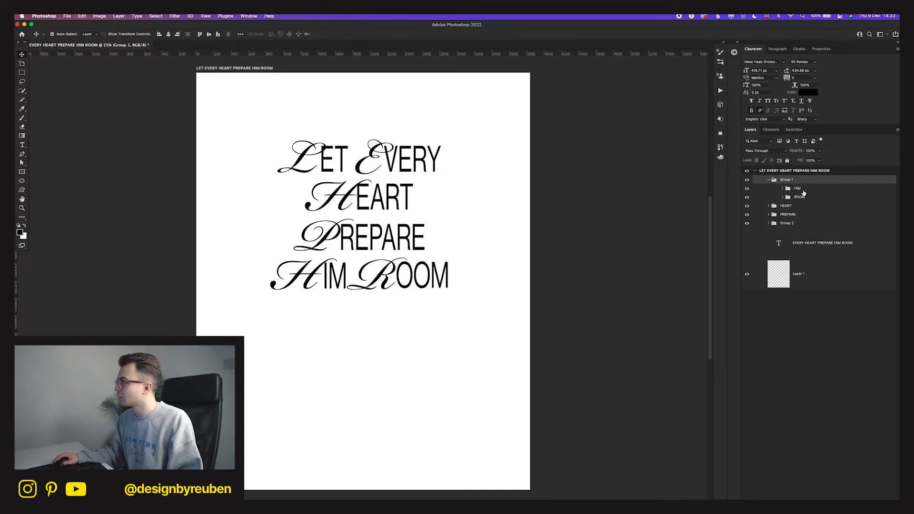
pyautogui.click(786, 188)
pyautogui.moveTo(328, 302); pyautogui.dragTo(487, 264)
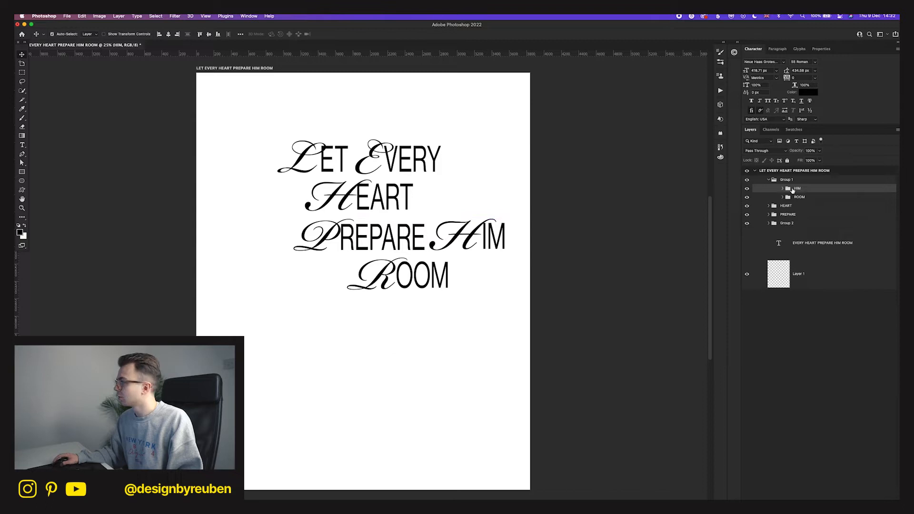
pyautogui.moveTo(786, 185); pyautogui.dragTo(772, 209)
pyautogui.keyDown('shift'); pyautogui.click(788, 214); pyautogui.keyUp('shift')
pyautogui.moveTo(467, 299); pyautogui.dragTo(391, 312)
pyautogui.moveTo(470, 312); pyautogui.dragTo(435, 312)
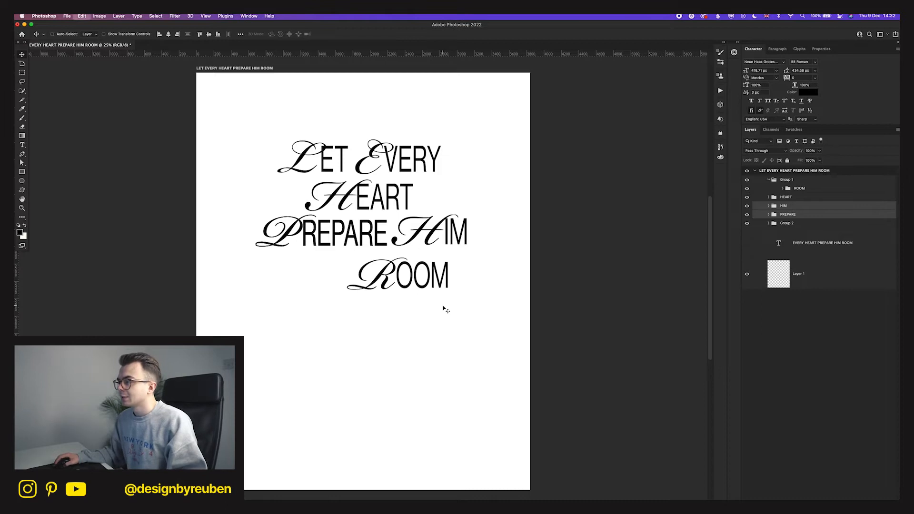
# - Undo placing HIM beside PREPARE so HIM sits with ROOM on the fourth line
pyautogui.press('super+z')
pyautogui.press('super+z')
pyautogui.press('super+z')
pyautogui.press('super+z')
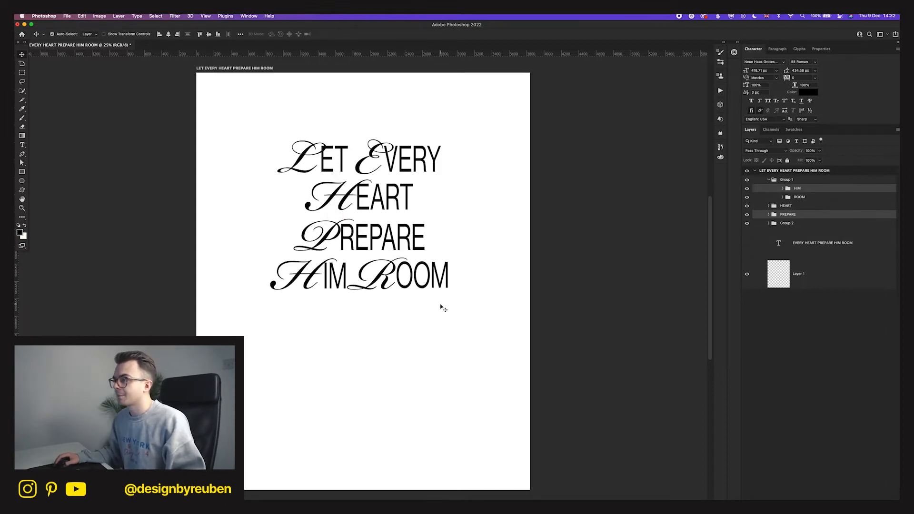
# - Try moving ROOM onto its own line beneath HIM, and EVERY beneath LET
pyautogui.click(798, 197)
pyautogui.moveTo(479, 287); pyautogui.dragTo(381, 323)
pyautogui.click(768, 223)
pyautogui.click(805, 232)
pyautogui.click(805, 241)
pyautogui.click(812, 233)
pyautogui.moveTo(479, 259); pyautogui.dragTo(385, 294)
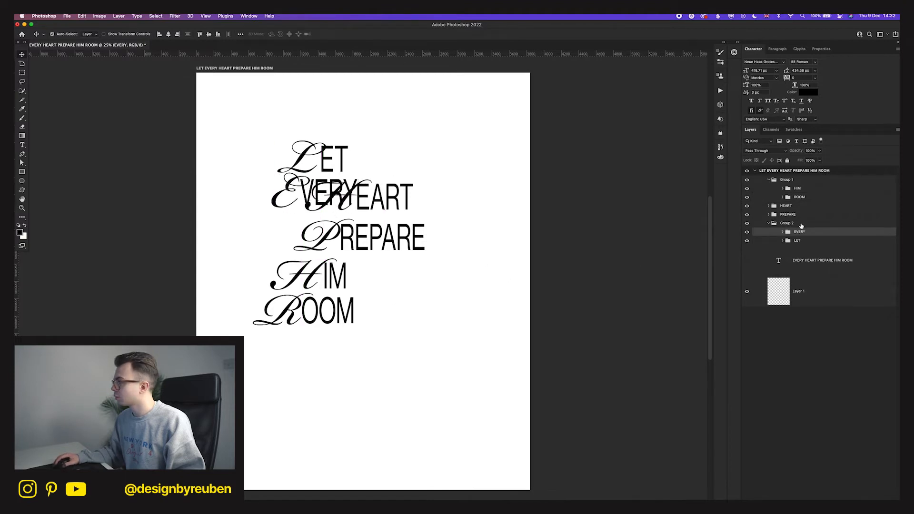
# - Shift HEART, PREPARE, HIM and ROOM down below EVERY and align the six words on a common horizontal centre
pyautogui.click(798, 207)
pyautogui.keyDown('super'); pyautogui.click(797, 215); pyautogui.keyUp('super')
pyautogui.keyDown('super'); pyautogui.click(799, 190); pyautogui.keyUp('super')
pyautogui.keyDown('super'); pyautogui.click(798, 197); pyautogui.keyUp('super')
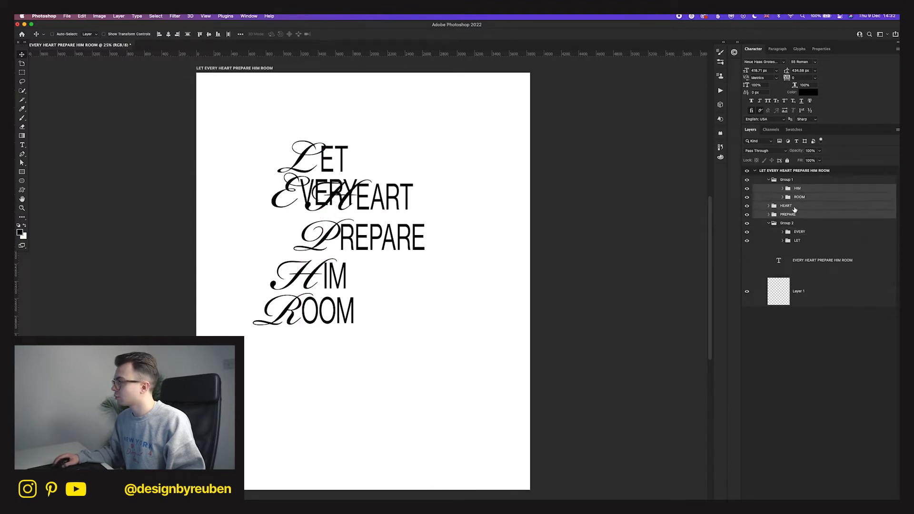
pyautogui.moveTo(475, 219); pyautogui.dragTo(475, 256)
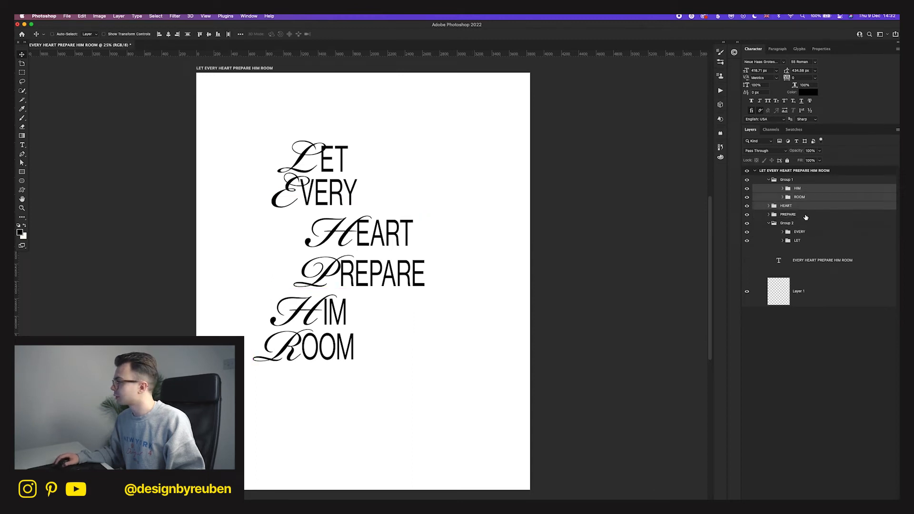
pyautogui.keyDown('super'); pyautogui.click(806, 233); pyautogui.keyUp('super')
pyautogui.keyDown('super'); pyautogui.click(811, 244); pyautogui.keyUp('super')
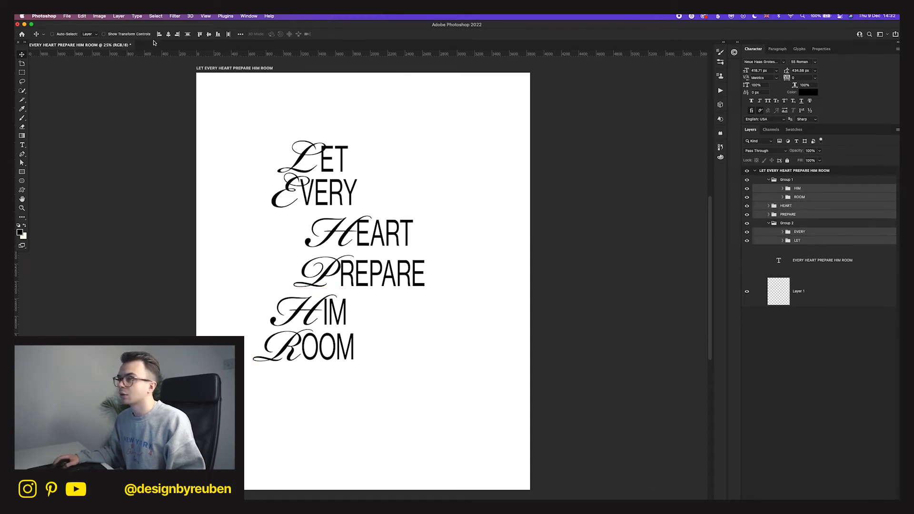
pyautogui.click(167, 35)
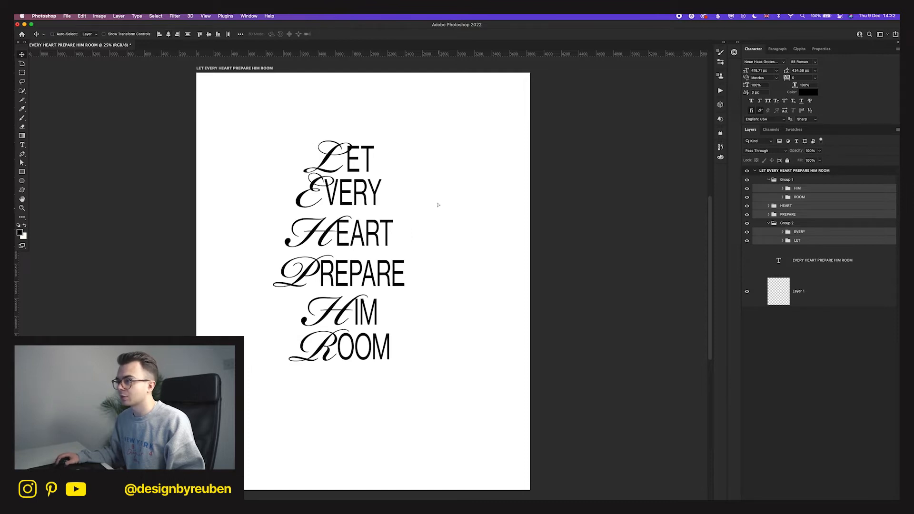
# - Undo the six-line arrangement to return to the four-line layout
pyautogui.press('super+z')
pyautogui.press('super+z')
pyautogui.press('super+z')
pyautogui.press('super+z')
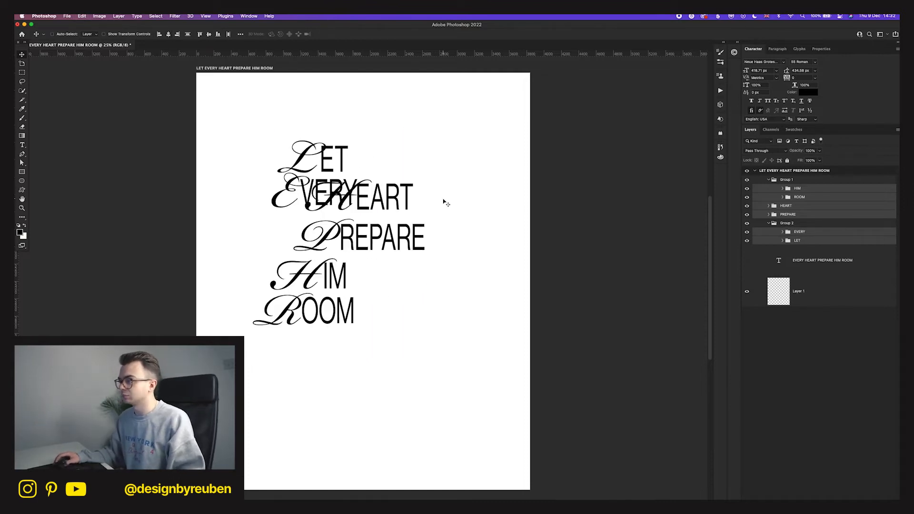
pyautogui.press('super+z')
pyautogui.press('super+z')
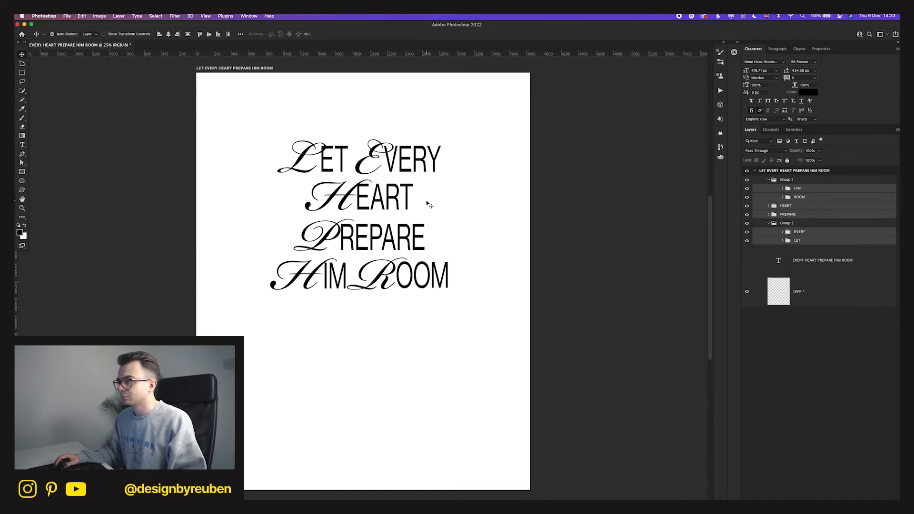
# - Group all four lines of lettering and centre the group horizontally and vertically on the page
pyautogui.click(768, 179)
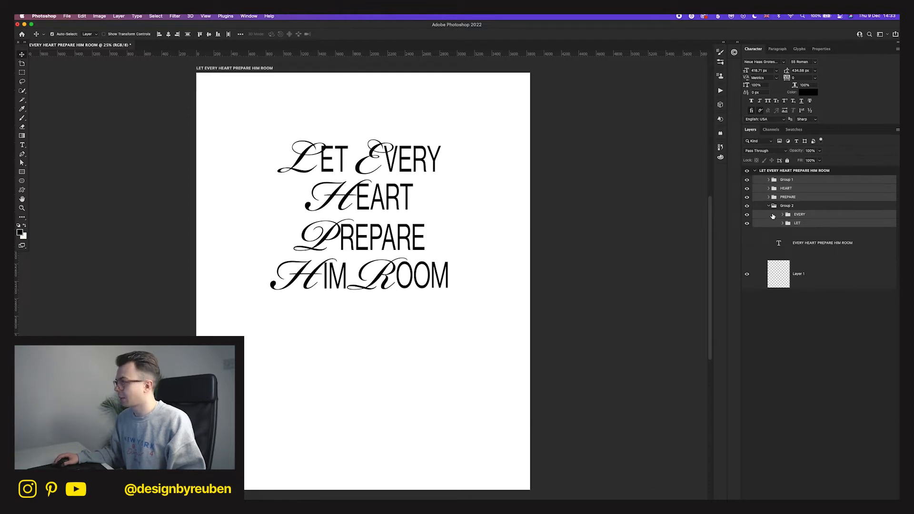
pyautogui.click(768, 206)
pyautogui.press('super+g')
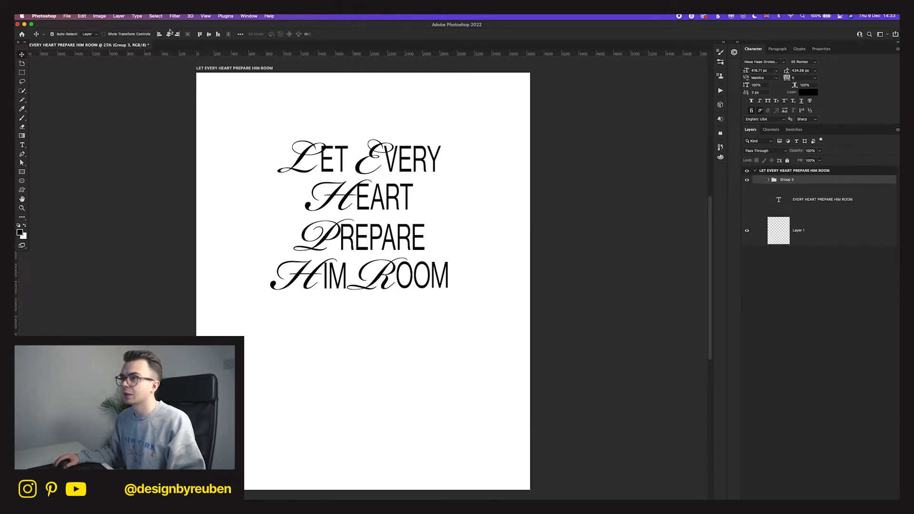
pyautogui.click(169, 33)
pyautogui.click(209, 35)
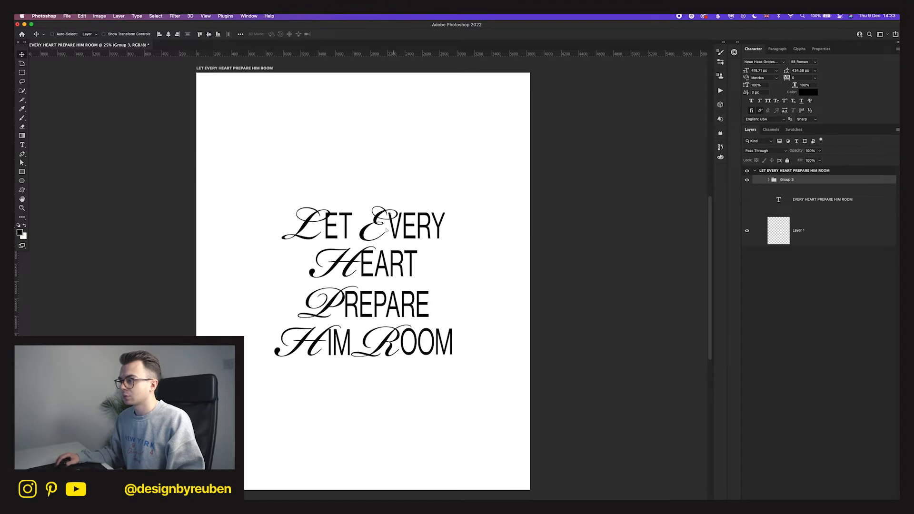
# - Narrow the lettering group to about 87% of its width, keeping its height, and shift it slightly left and up
pyautogui.moveTo(386, 230); pyautogui.dragTo(374, 229)
pyautogui.press('super+t')
pyautogui.moveTo(440, 281); pyautogui.dragTo(415, 280)
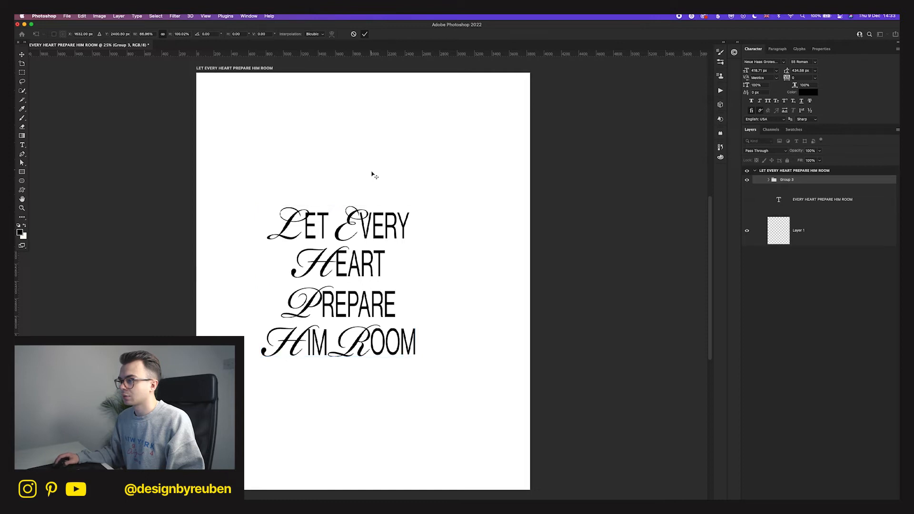
pyautogui.moveTo(379, 187); pyautogui.dragTo(380, 182)
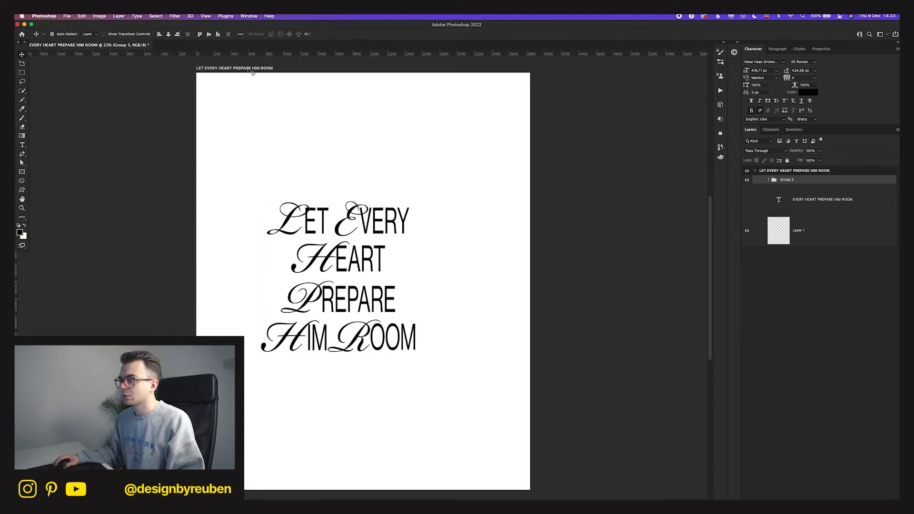
# - Convert the lettering group to a smart object, add a white outside stroke, and embed the stroked result in another smart object
pyautogui.rightClick(820, 170)
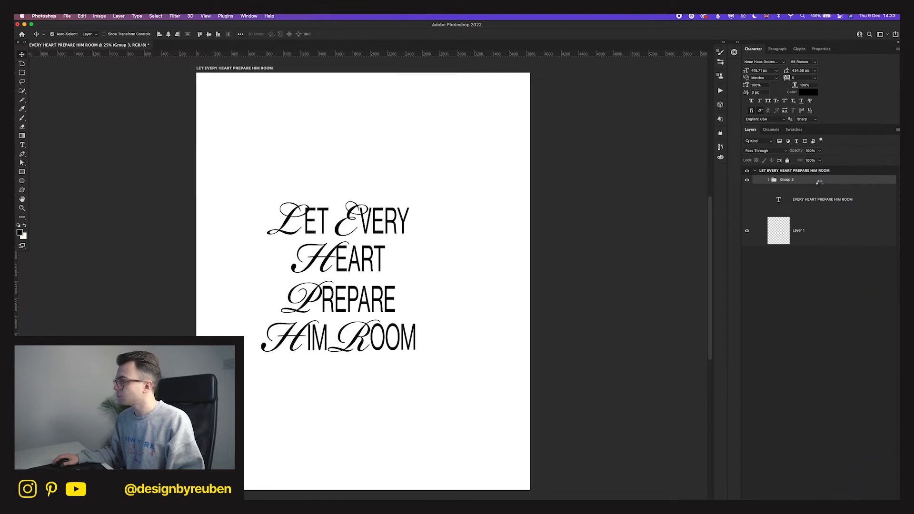
pyautogui.doubleClick(828, 194)
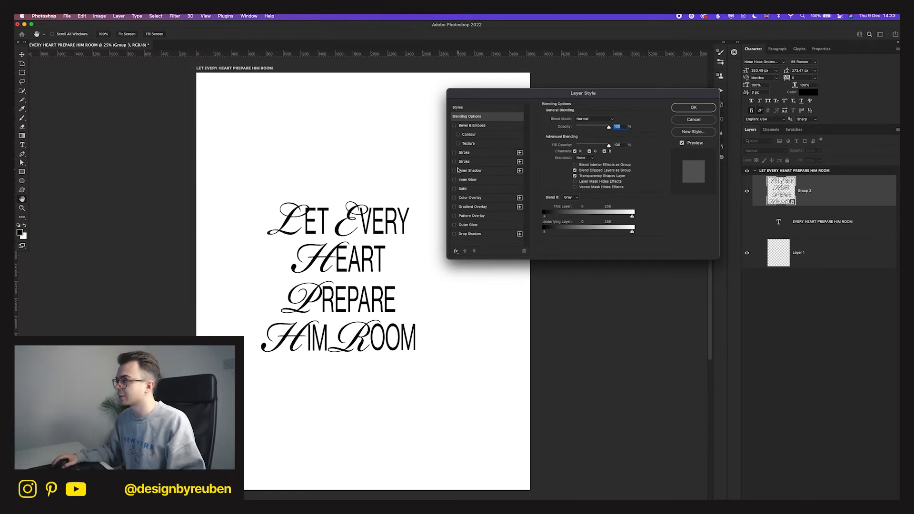
pyautogui.click(455, 162)
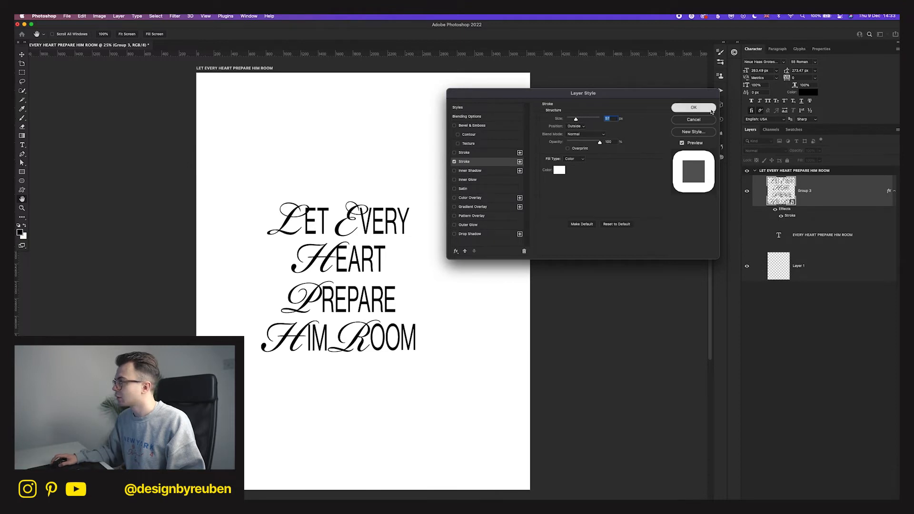
pyautogui.click(694, 107)
pyautogui.rightClick(800, 191)
pyautogui.click(797, 229)
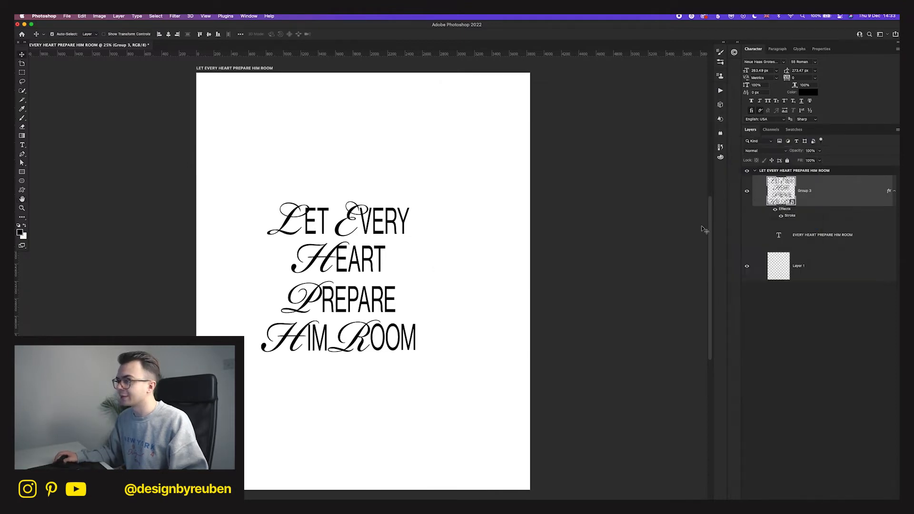
# - Apply the Stamp filter from the Filter Gallery to the lettering with smoothness 11 and a raised light/dark balance
pyautogui.click(175, 16)
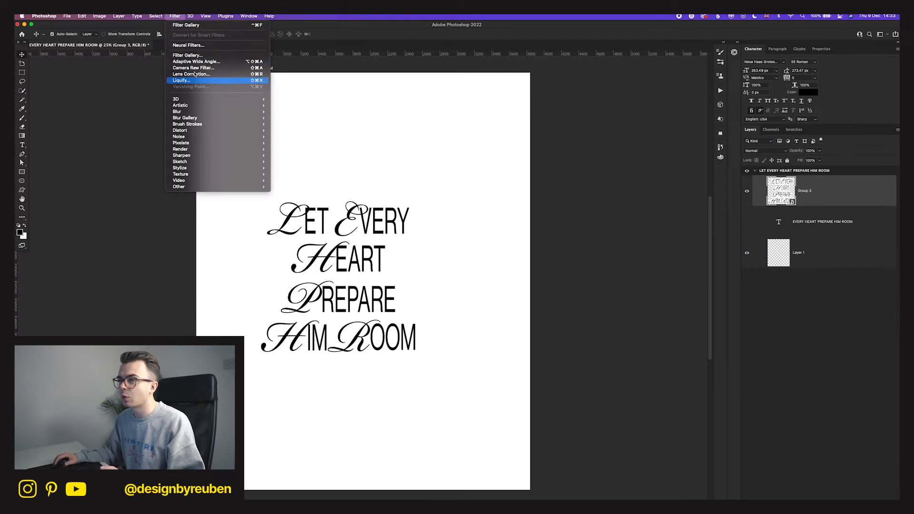
pyautogui.click(187, 56)
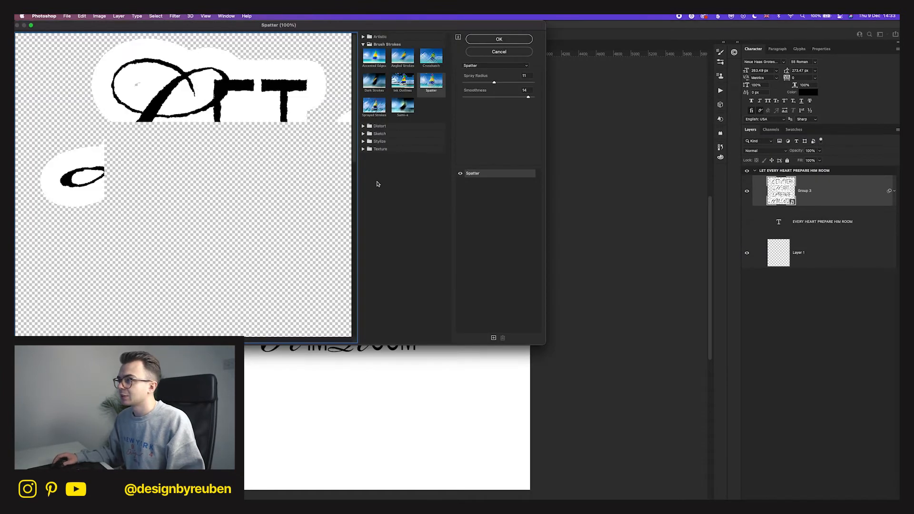
pyautogui.click(363, 134)
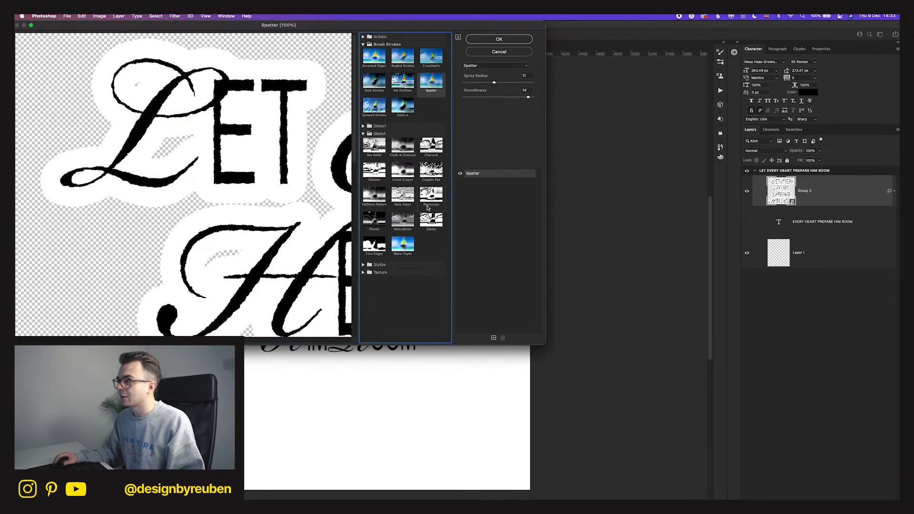
pyautogui.click(430, 220)
pyautogui.moveTo(468, 82); pyautogui.dragTo(479, 99)
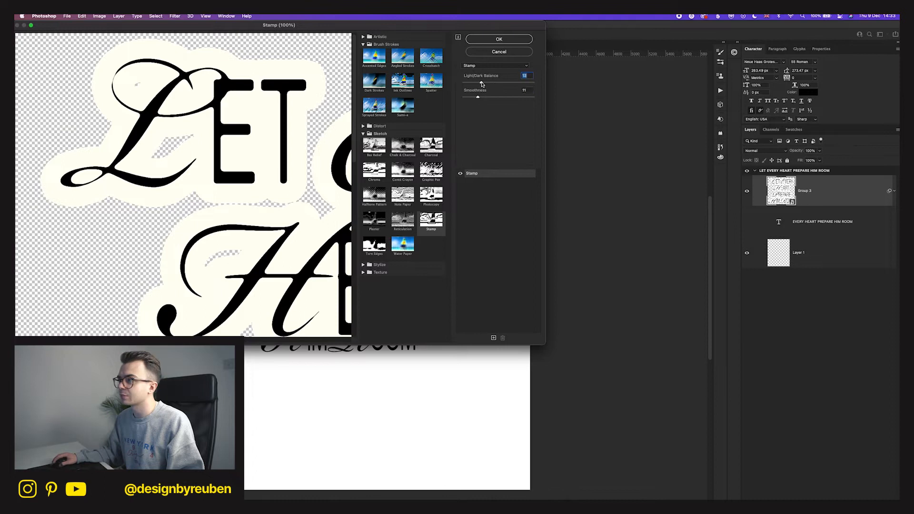
pyautogui.click(26, 340)
pyautogui.click(26, 340)
pyautogui.click(19, 340)
pyautogui.click(19, 340)
pyautogui.click(19, 339)
pyautogui.click(19, 340)
pyautogui.click(19, 339)
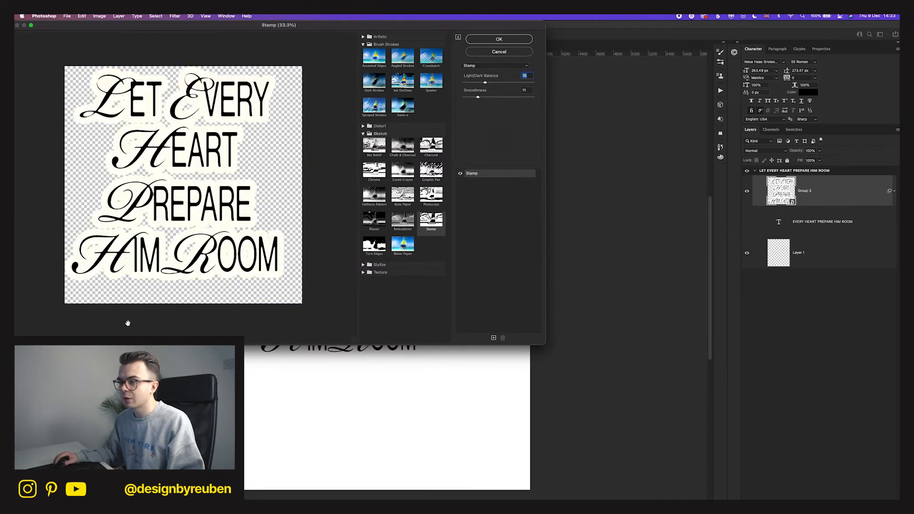
pyautogui.click(497, 40)
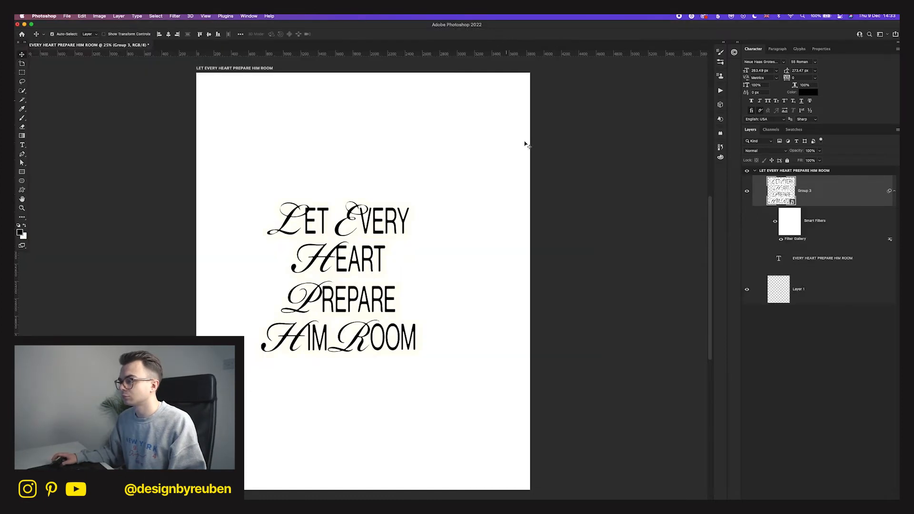
# - Convert the stamped lettering to a smart object and apply Torn Edges with image balance 40, smoothness 14 and contrast 7
pyautogui.rightClick(836, 196)
pyautogui.click(809, 226)
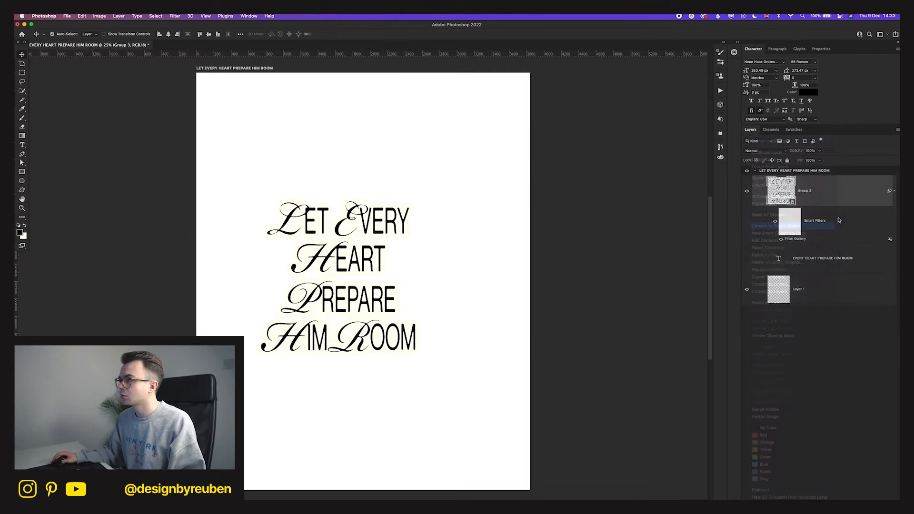
pyautogui.click(174, 16)
pyautogui.click(200, 56)
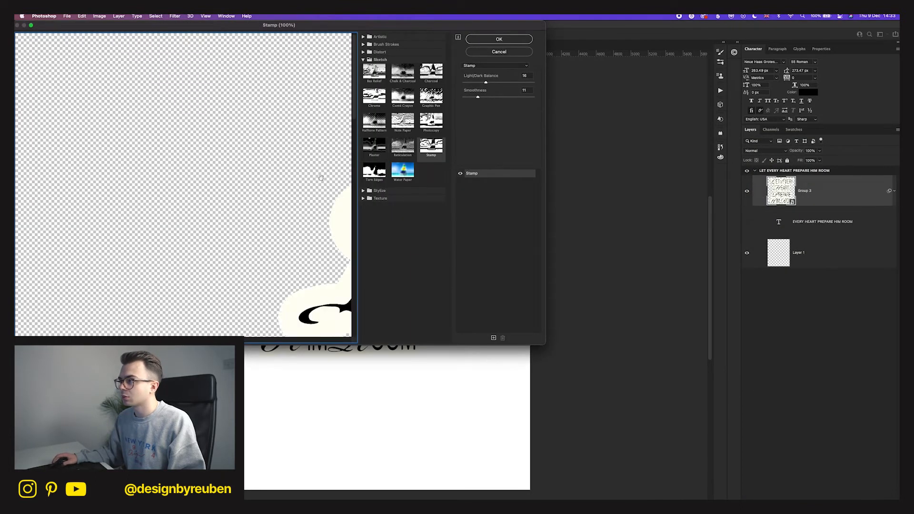
pyautogui.click(374, 170)
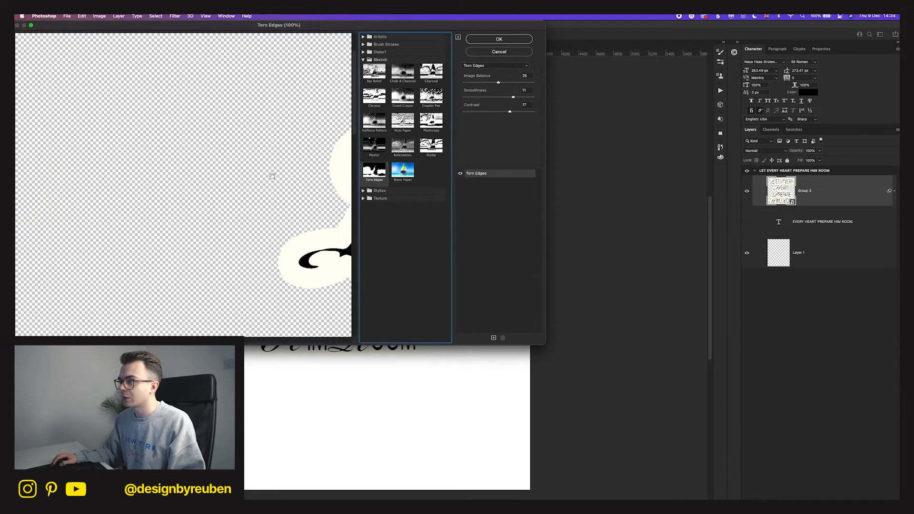
pyautogui.scroll(-3, 286, 173)
pyautogui.moveTo(472, 82); pyautogui.dragTo(482, 113)
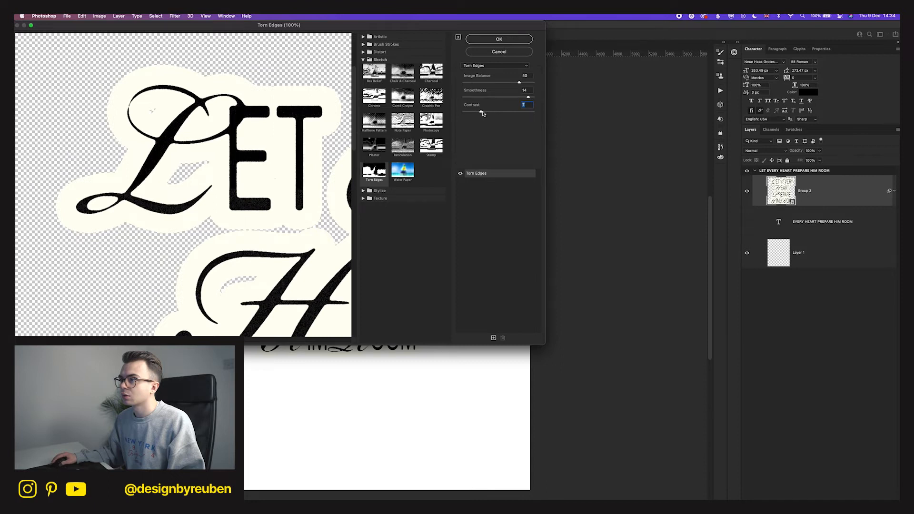
pyautogui.click(499, 39)
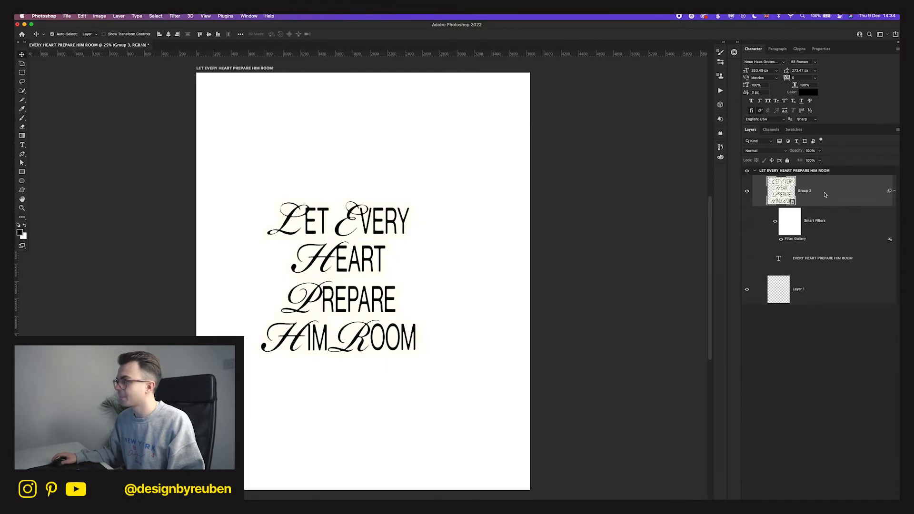
# - Remove the lettering's pale halo by lowering its Blend If highlight limit to about 138, converting the layer to a smart object before and after
pyautogui.rightClick(825, 194)
pyautogui.click(816, 224)
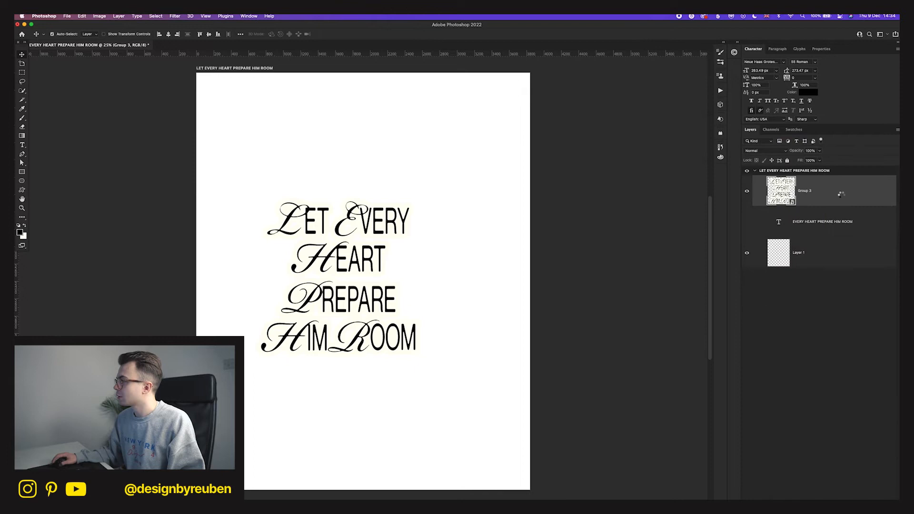
pyautogui.doubleClick(845, 180)
pyautogui.moveTo(632, 216); pyautogui.dragTo(590, 217)
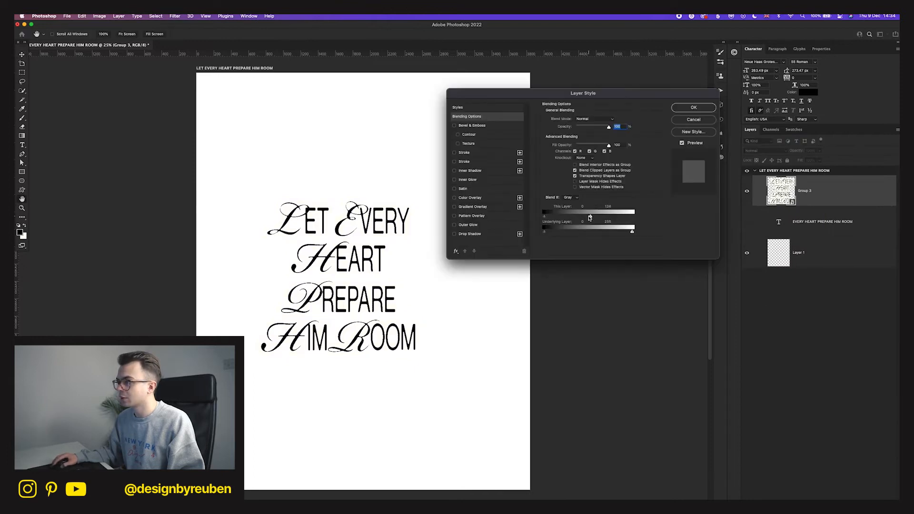
pyautogui.click(694, 108)
pyautogui.rightClick(828, 193)
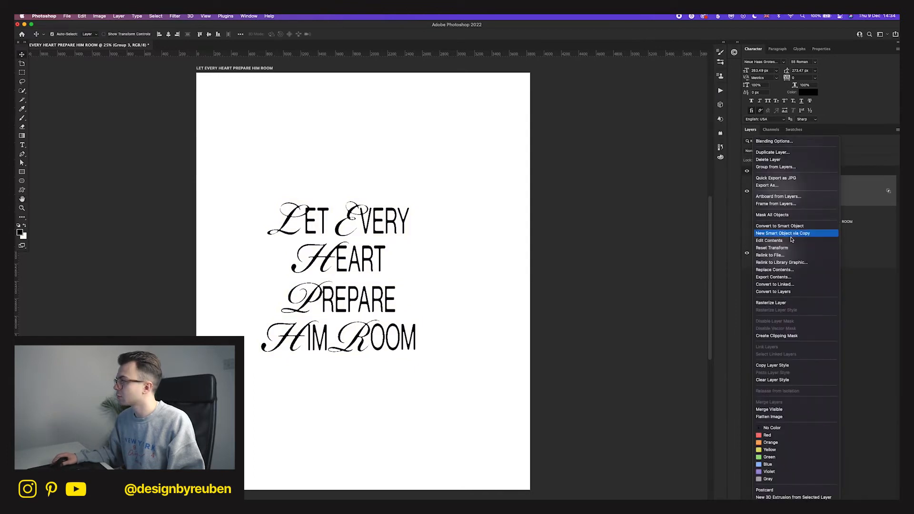
pyautogui.click(793, 228)
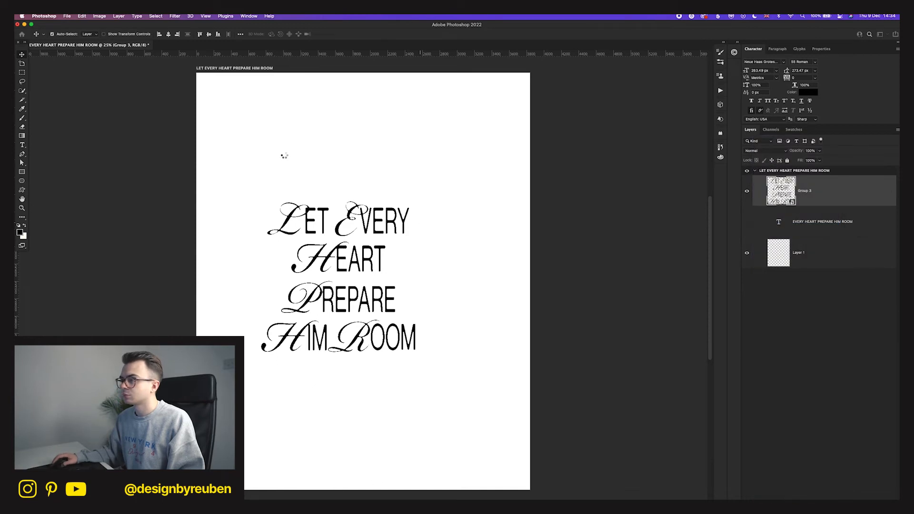
# - Centre the lettering on the page and enlarge it proportionally to about 112%
pyautogui.click(170, 36)
pyautogui.click(209, 35)
pyautogui.hotkey('ctrl', 't')
pyautogui.moveTo(446, 281)
pyautogui.mouseDown()
pyautogui.moveTo(471, 281)
pyautogui.moveTo(455, 280)
pyautogui.mouseUp()
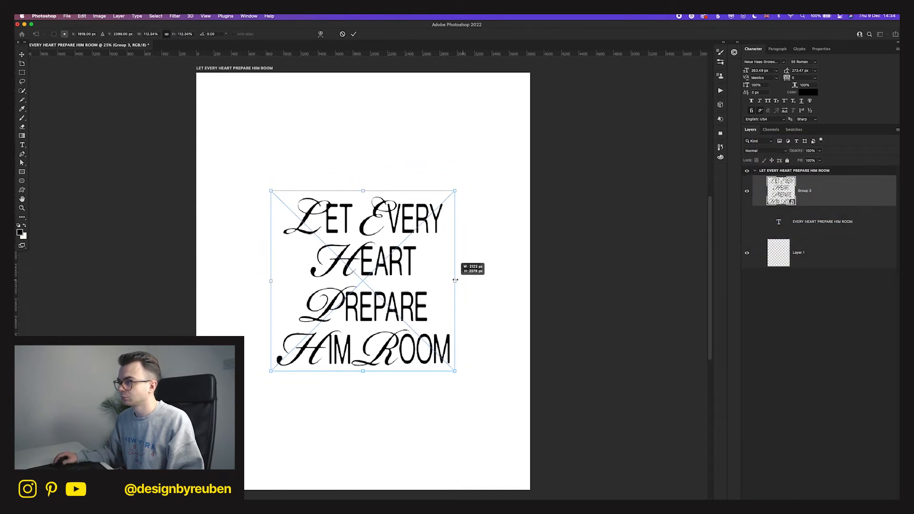
pyautogui.click(354, 34)
pyautogui.moveTo(377, 243); pyautogui.dragTo(423, 253)
pyautogui.press('super+minus')
pyautogui.scroll(-2, 423, 266)
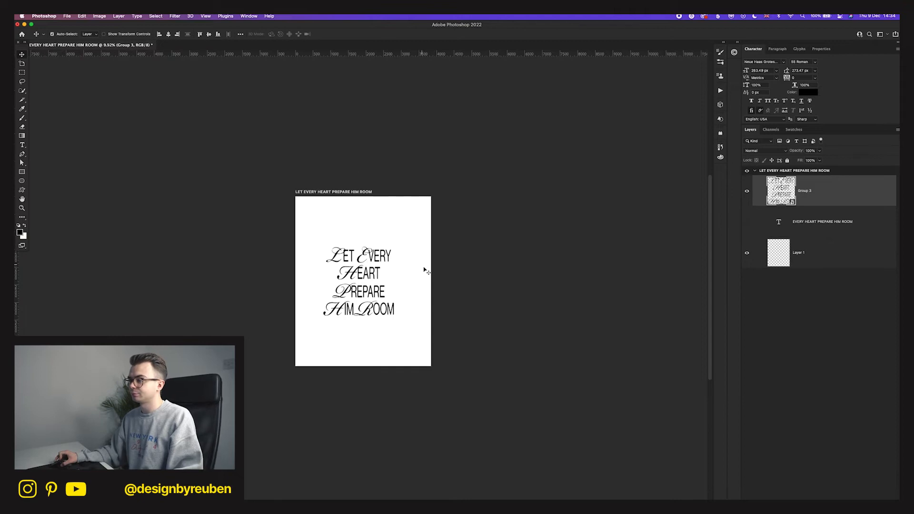
pyautogui.scroll(5, 422, 267)
pyautogui.scroll(1, 421, 267)
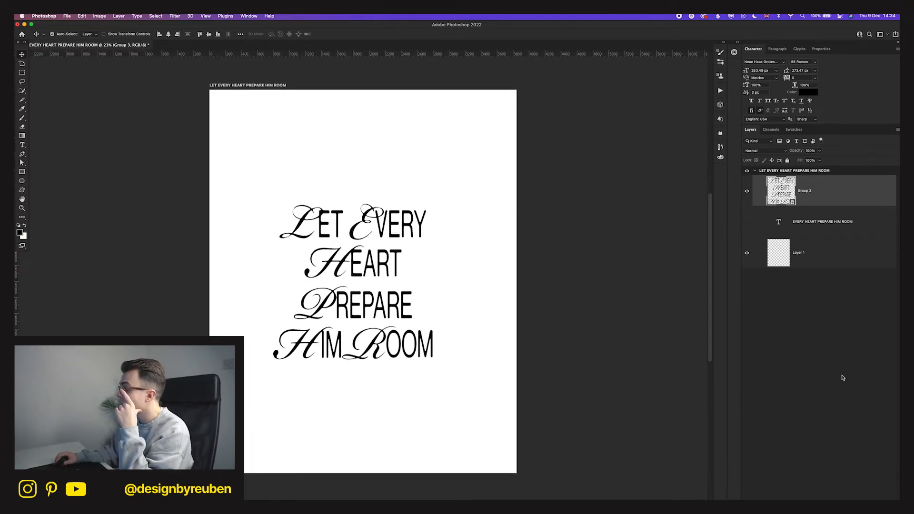
# - Create a text layer on the page's left side and replace its placeholder text with a single Inter left-arrow glyph
pyautogui.press('super+shift+alt+n')
pyautogui.press('t')
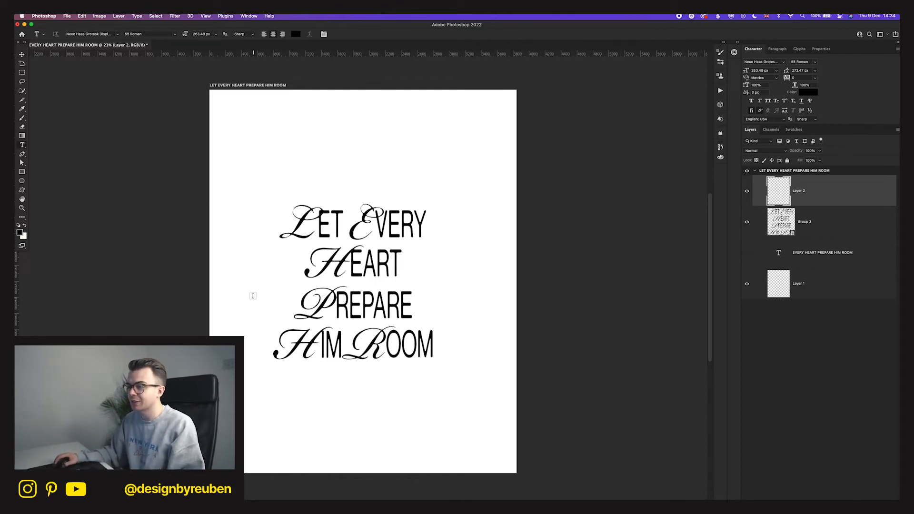
pyautogui.click(252, 296)
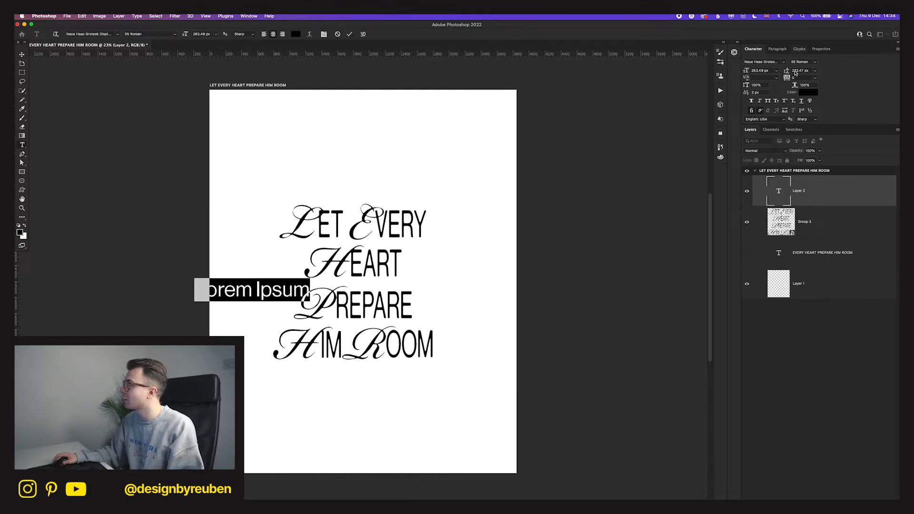
pyautogui.click(798, 49)
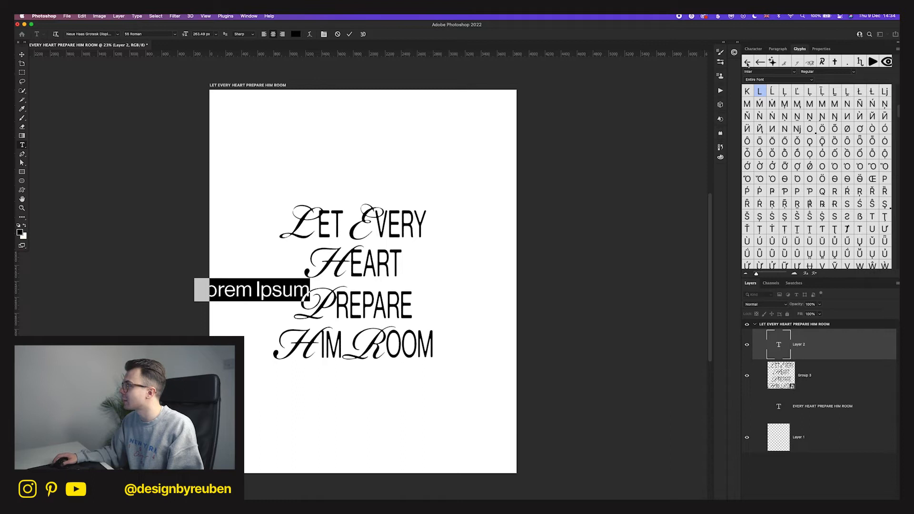
pyautogui.doubleClick(747, 64)
pyautogui.click(238, 289)
pyautogui.moveTo(238, 289)
pyautogui.mouseDown()
pyautogui.moveTo(259, 290)
pyautogui.moveTo(236, 289)
pyautogui.mouseUp()
pyautogui.press('BackSpace')
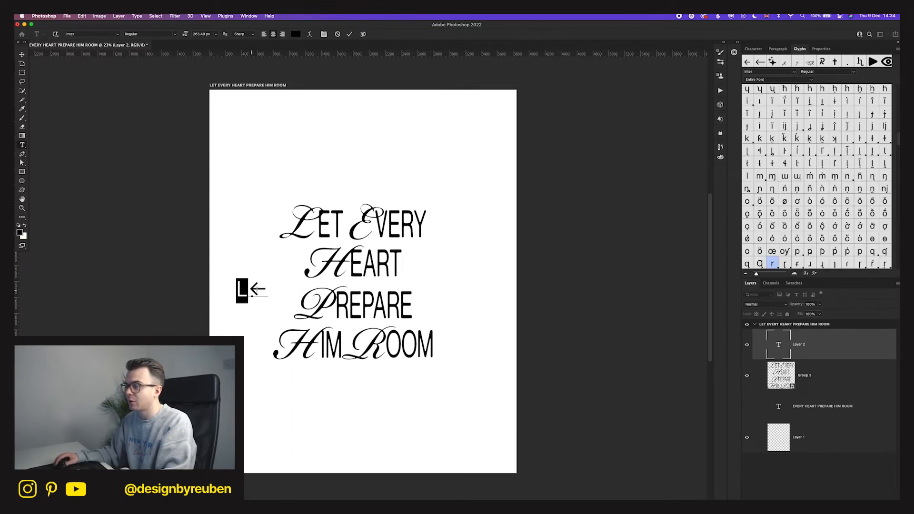
pyautogui.press('BackSpace')
pyautogui.press('super+a')
# - Replace the arrow with the solid black heart glyph and commit the text
pyautogui.scroll(-15, 802, 156)
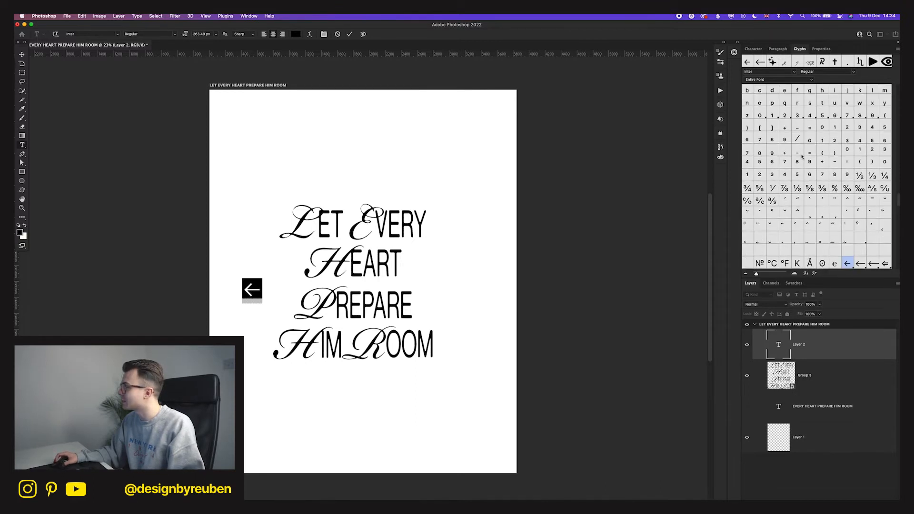
pyautogui.scroll(-20, 801, 156)
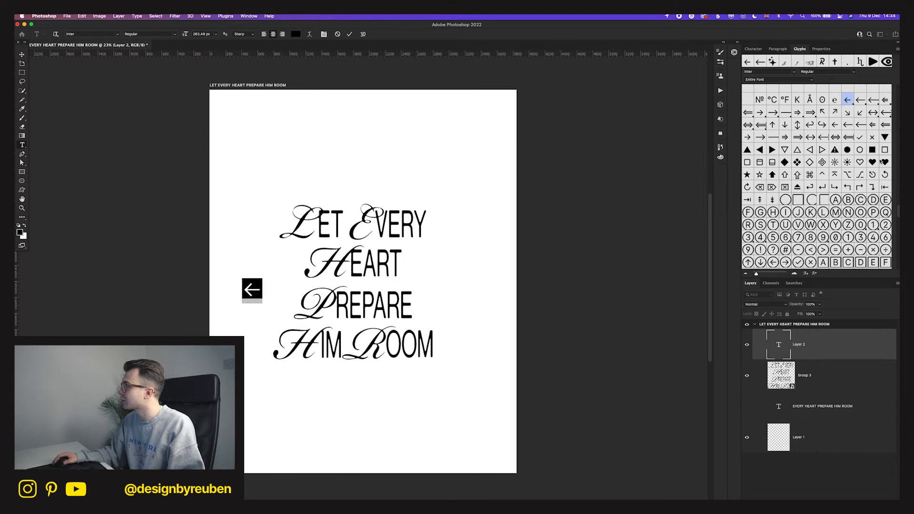
pyautogui.doubleClick(871, 163)
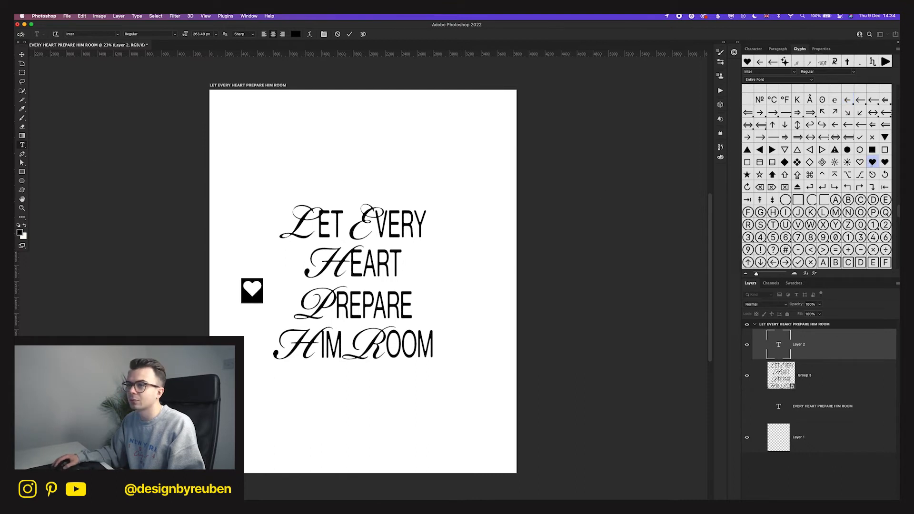
pyautogui.press('super+Return')
# - Scale the heart up to roughly eleven times its size and centre it horizontally and vertically on the page
pyautogui.press('v')
pyautogui.press('super+r')
pyautogui.press('super+t')
pyautogui.moveTo(258, 285); pyautogui.dragTo(365, 286)
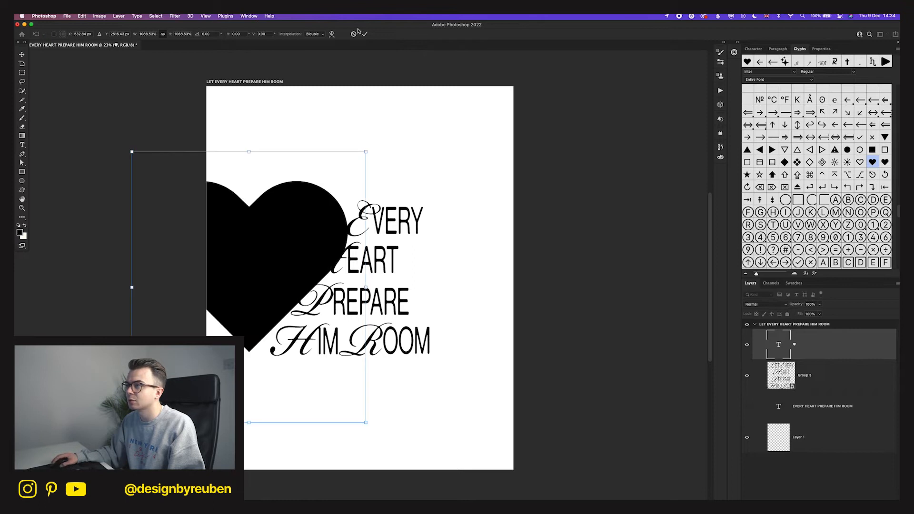
pyautogui.click(364, 34)
pyautogui.click(168, 34)
pyautogui.click(210, 35)
# - Enlarge the heart by a further 11% or so and centre it vertically on the page
pyautogui.press('super+t')
pyautogui.moveTo(488, 294); pyautogui.dragTo(503, 286)
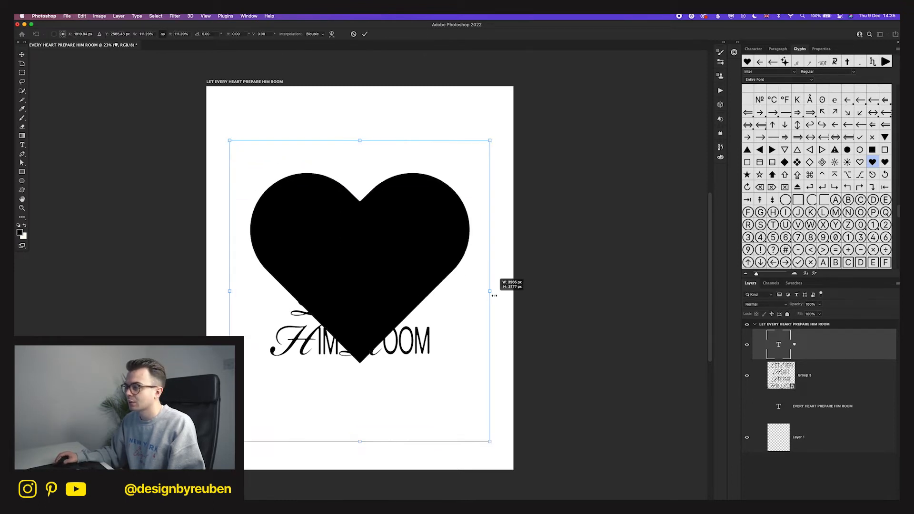
pyautogui.click(365, 35)
pyautogui.click(209, 34)
pyautogui.rightClick(817, 311)
pyautogui.click(808, 236)
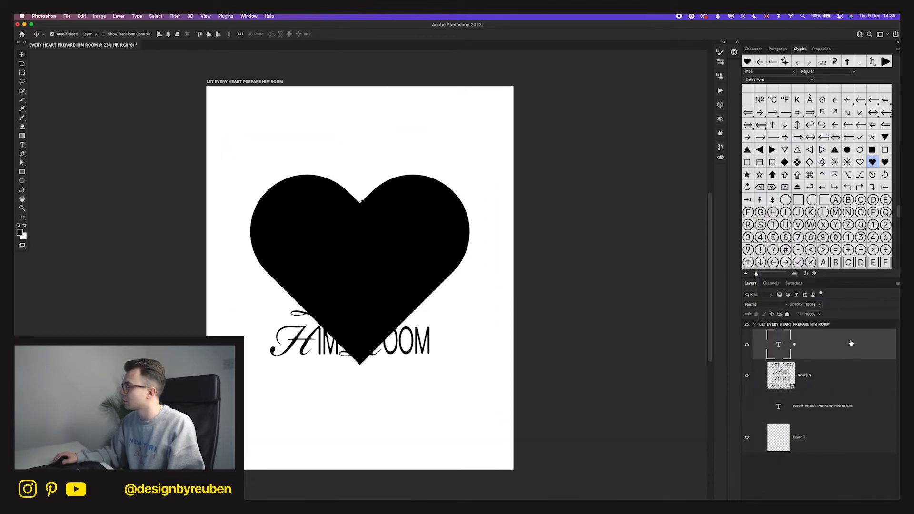
# - Add a thin black outside stroke to the heart layer
pyautogui.doubleClick(836, 351)
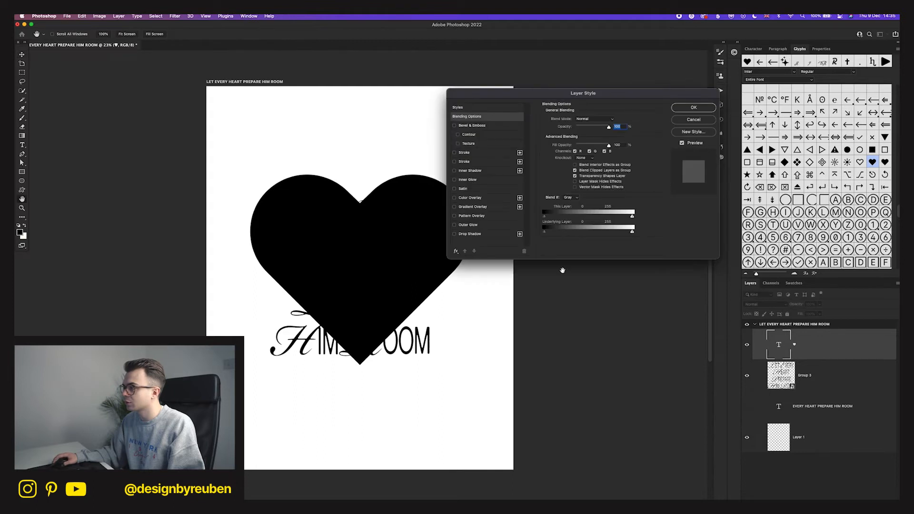
pyautogui.click(464, 153)
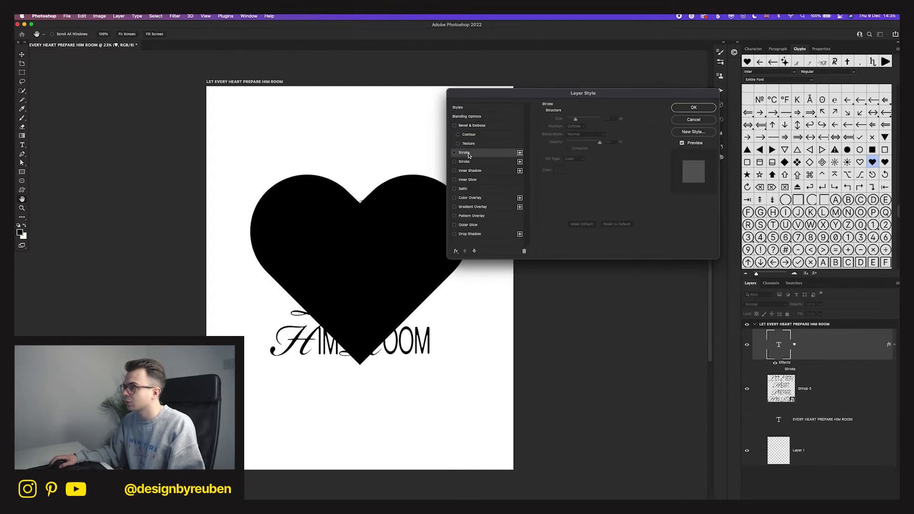
pyautogui.click(454, 162)
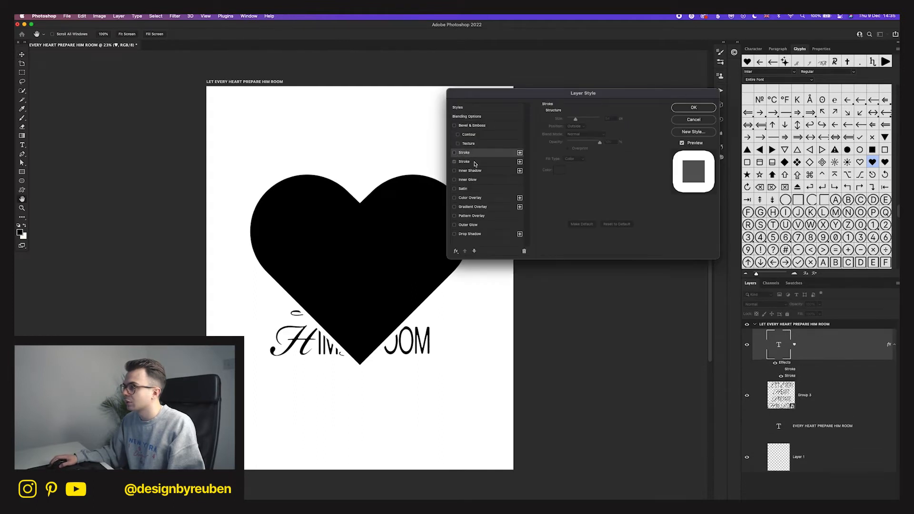
pyautogui.click(474, 164)
pyautogui.moveTo(571, 120); pyautogui.dragTo(569, 120)
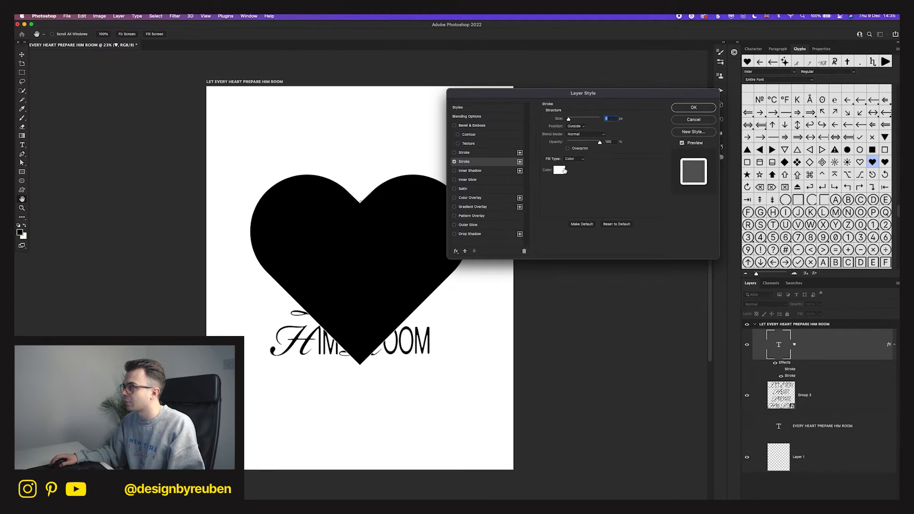
pyautogui.click(559, 170)
pyautogui.click(431, 213)
pyautogui.click(362, 363)
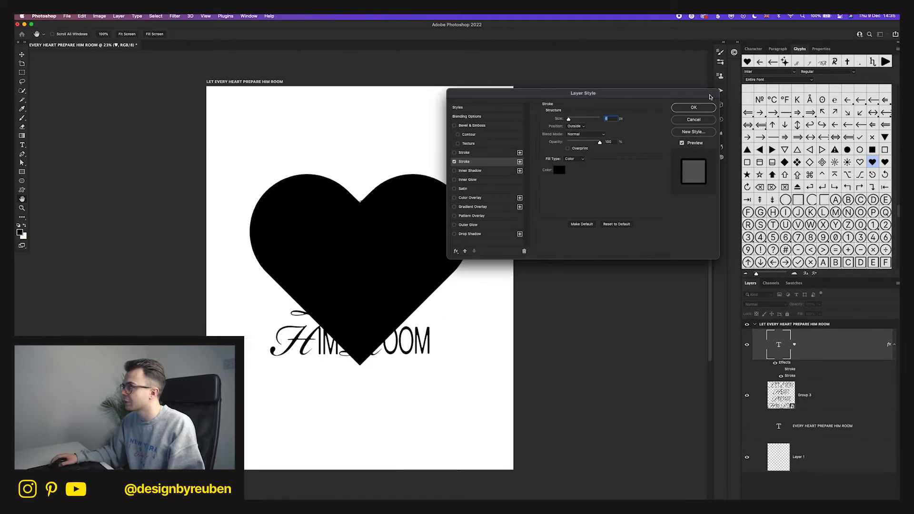
pyautogui.click(694, 107)
# - Set the heart's fill opacity to 0% and thicken its black outline
pyautogui.click(806, 314)
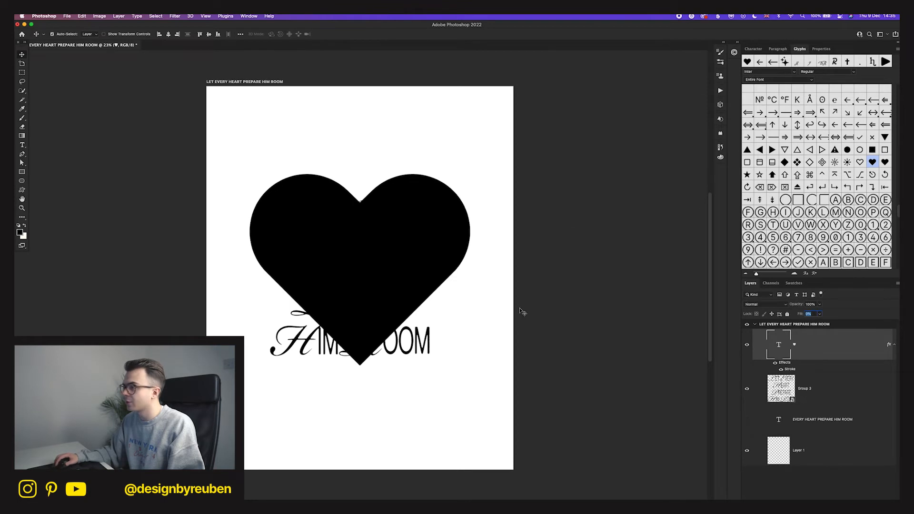
pyautogui.write('0')
pyautogui.press('Return')
pyautogui.doubleClick(794, 369)
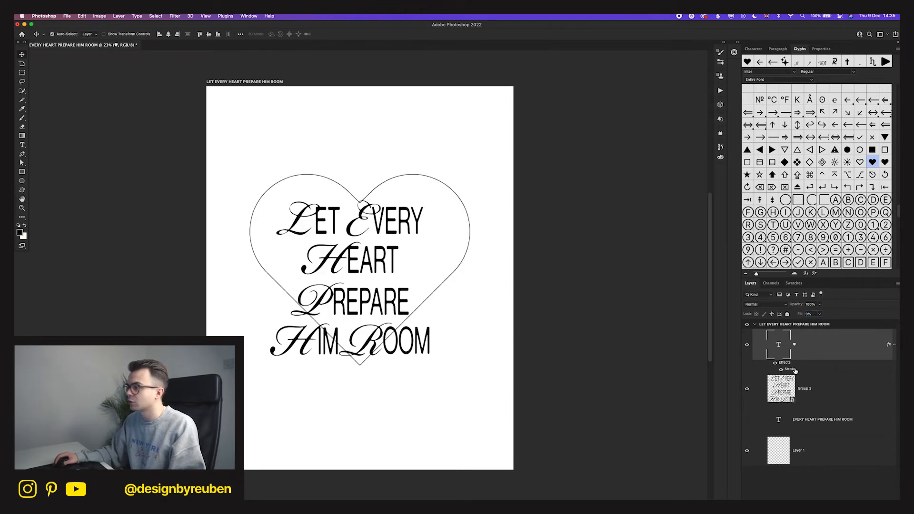
pyautogui.moveTo(571, 120); pyautogui.dragTo(571, 120)
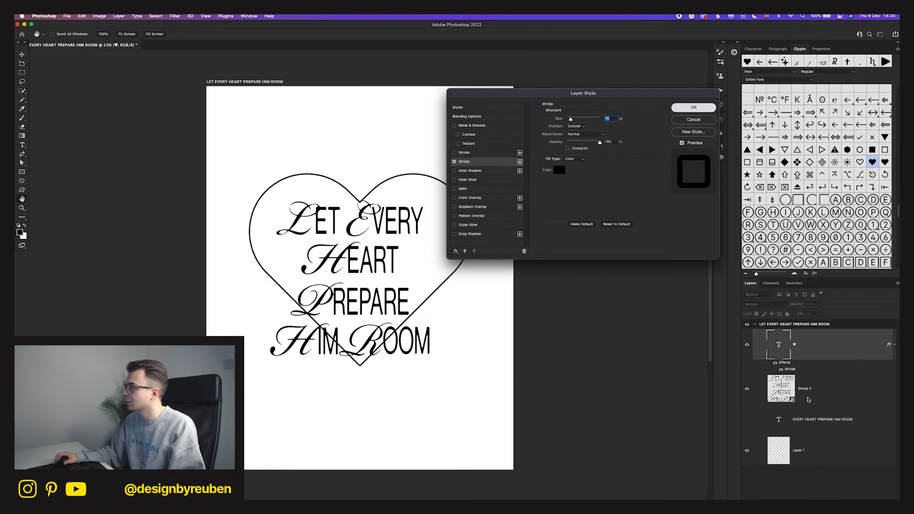
pyautogui.click(688, 107)
# - Convert the outlined heart to a smart object and centre it vertically on the page
pyautogui.rightClick(755, 345)
pyautogui.click(767, 236)
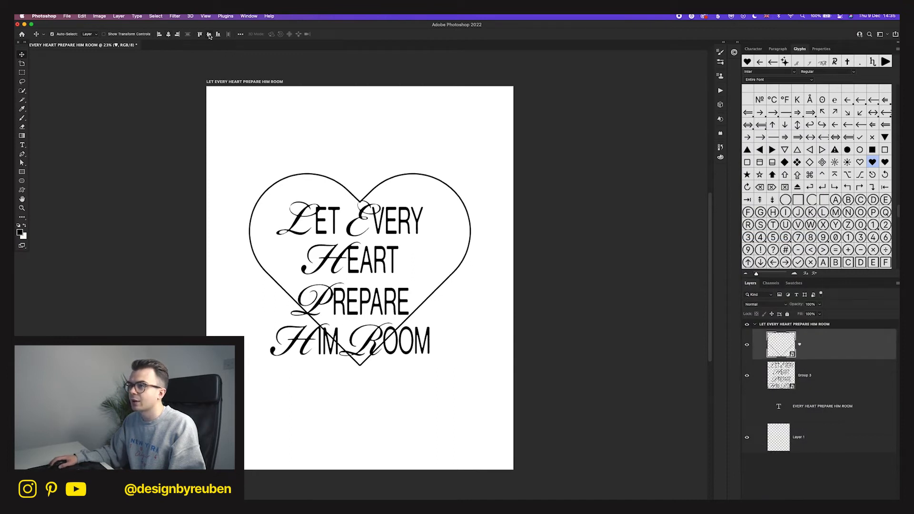
pyautogui.click(209, 34)
# - Move the lettering layer above the heart and give it a thick white outside stroke
pyautogui.moveTo(836, 378); pyautogui.dragTo(831, 333)
pyautogui.doubleClick(842, 344)
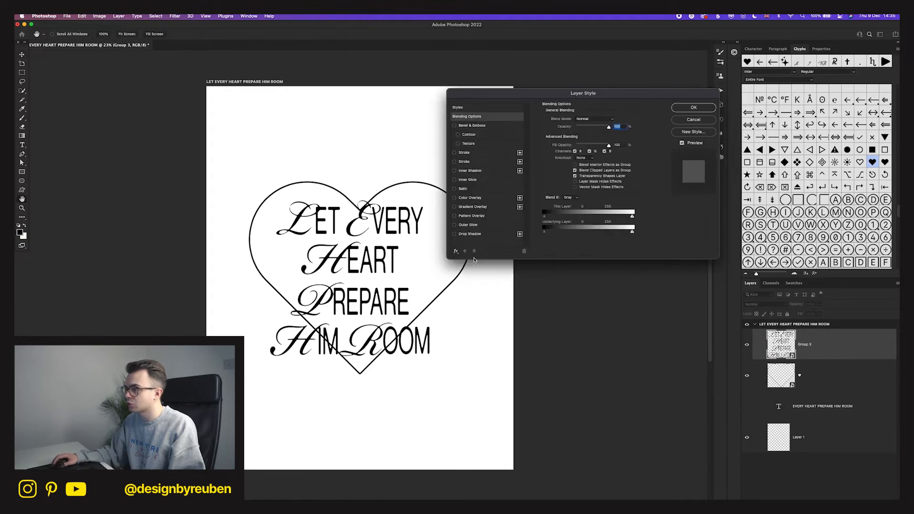
pyautogui.click(454, 161)
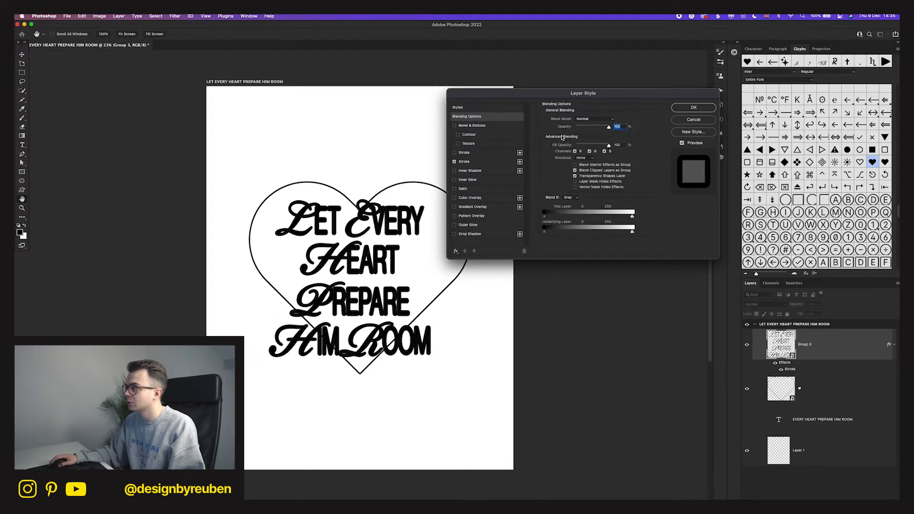
pyautogui.click(470, 162)
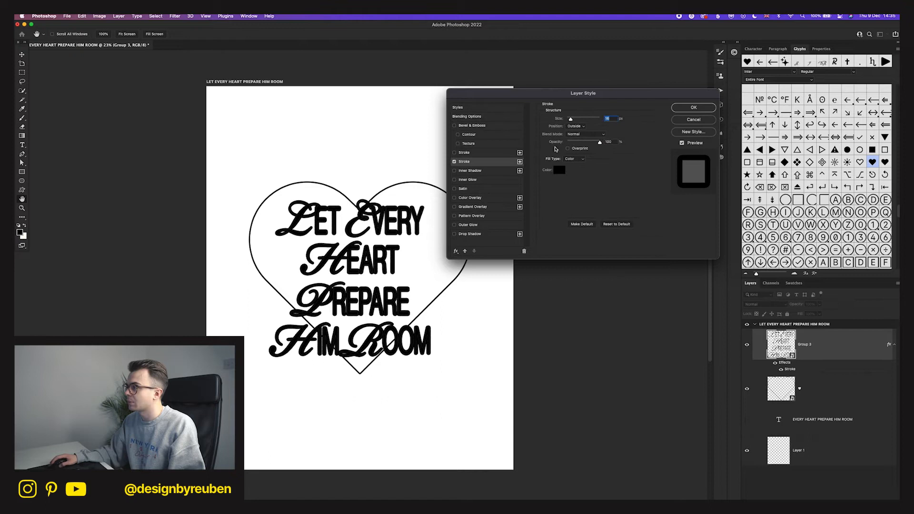
pyautogui.click(559, 170)
pyautogui.click(193, 366)
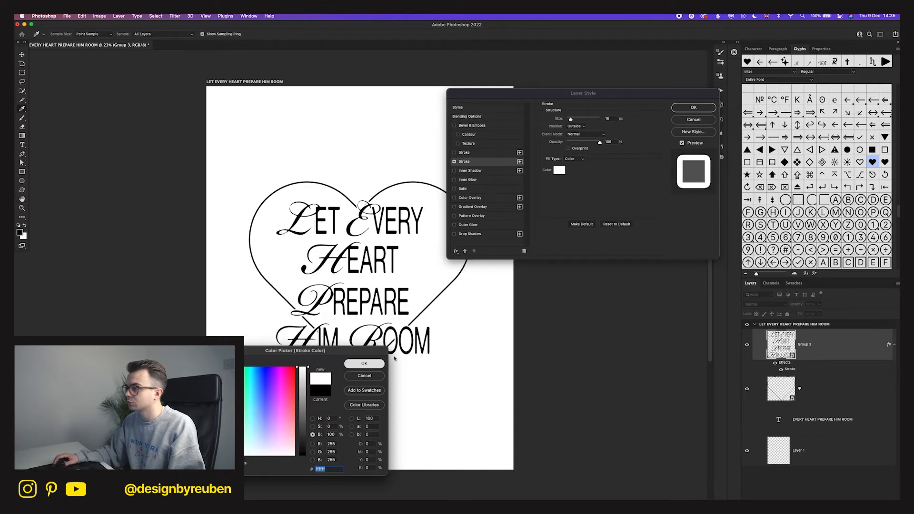
pyautogui.click(364, 363)
pyautogui.moveTo(575, 120); pyautogui.dragTo(578, 120)
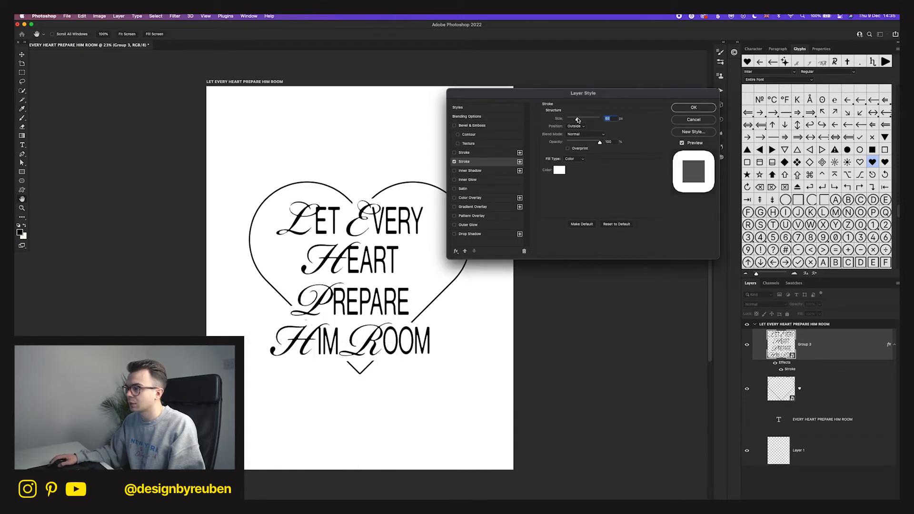
pyautogui.click(675, 108)
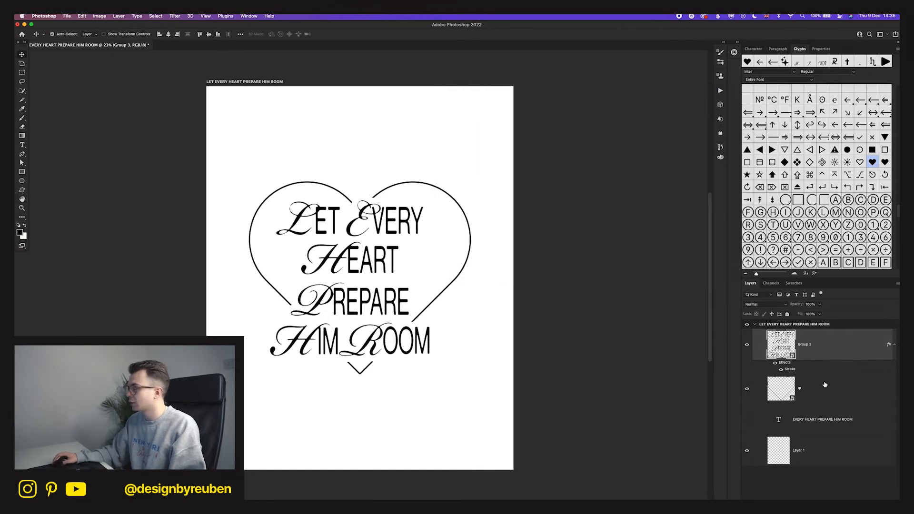
# - Try to convert the lettering and the heart together into one smart object
pyautogui.rightClick(849, 341)
pyautogui.click(849, 341)
pyautogui.keyDown('shift'); pyautogui.click(826, 391); pyautogui.keyUp('shift')
pyautogui.rightClick(832, 388)
pyautogui.click(807, 227)
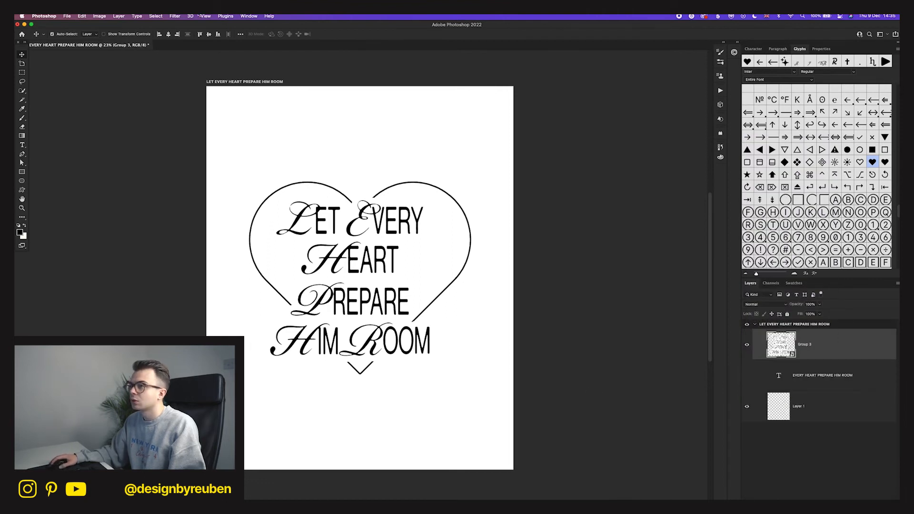
pyautogui.press('super+z')
# - Add a white stroke to the heart layer and convert it with the lettering into one smart object
pyautogui.doubleClick(883, 397)
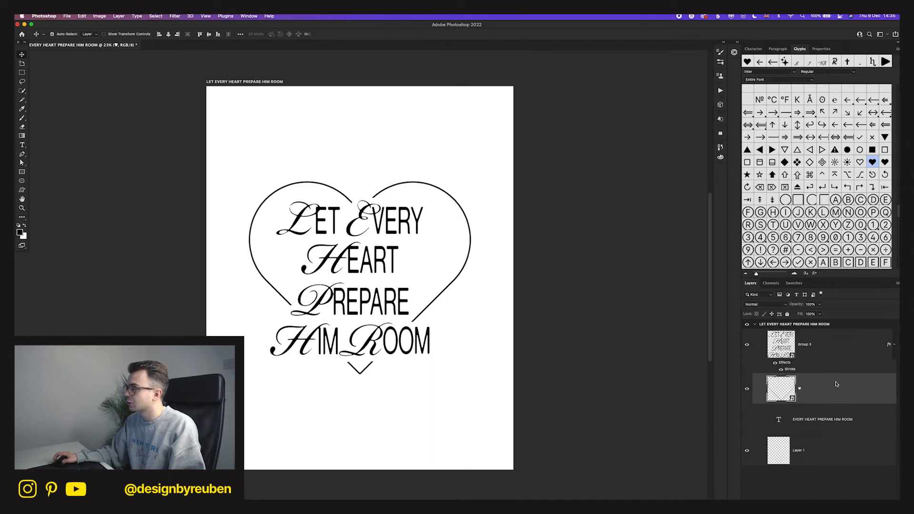
pyautogui.click(454, 162)
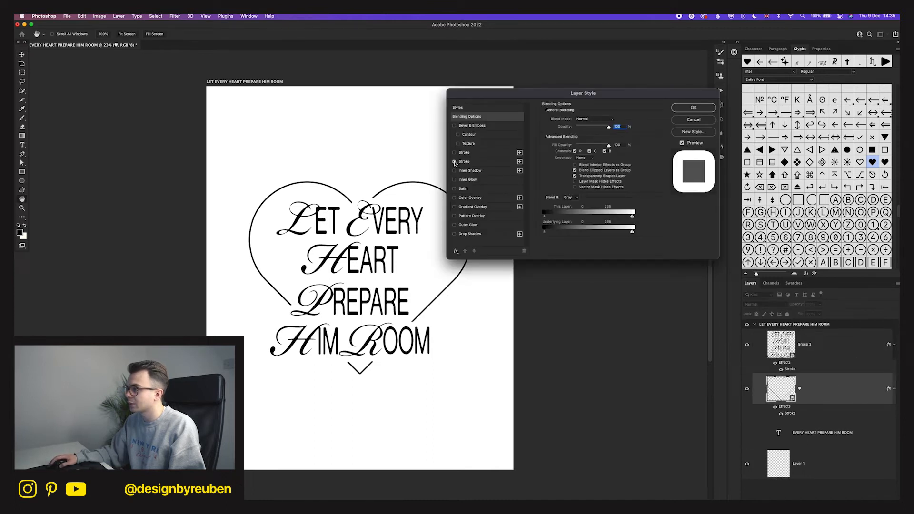
pyautogui.click(692, 106)
pyautogui.rightClick(824, 355)
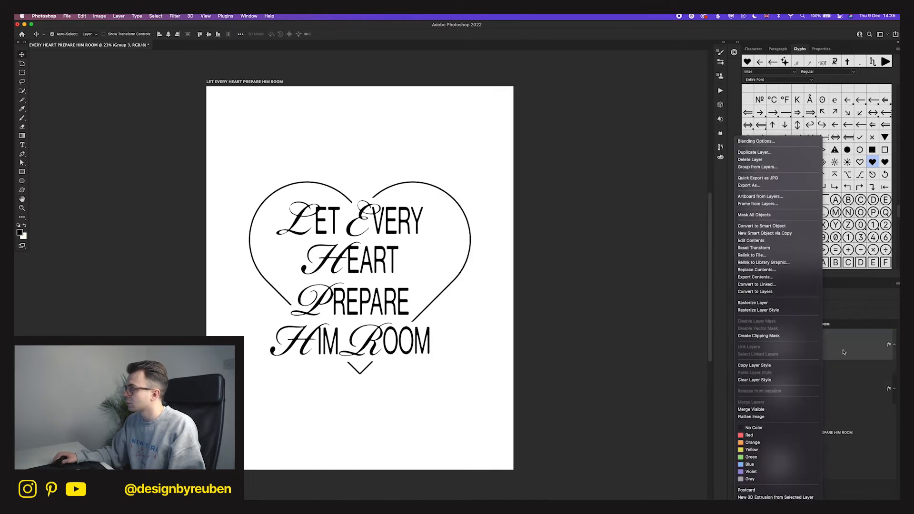
pyautogui.click(845, 387)
pyautogui.keyDown('shift'); pyautogui.click(845, 390); pyautogui.keyUp('shift')
pyautogui.rightClick(844, 390)
pyautogui.click(810, 227)
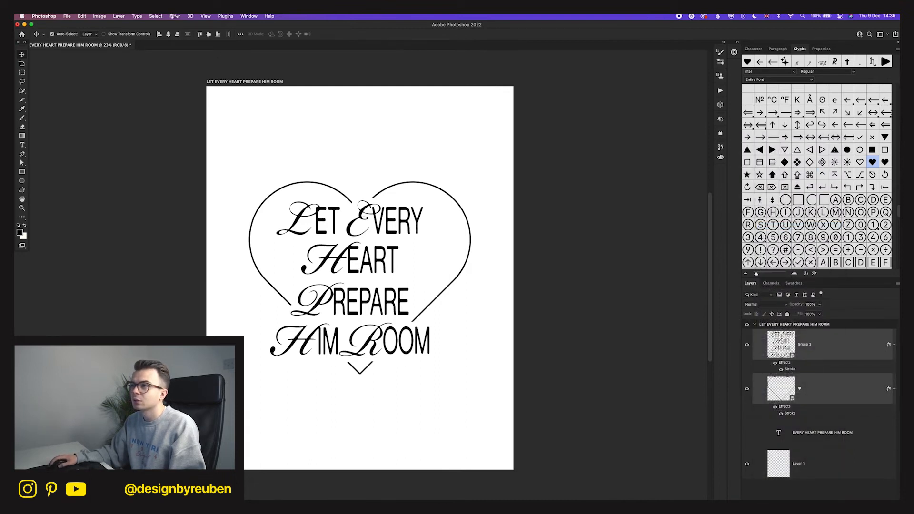
# - Apply the Stamp filter from the Filter Gallery to the combined artwork with light/dark balance 50 and smoothness 3
pyautogui.click(174, 16)
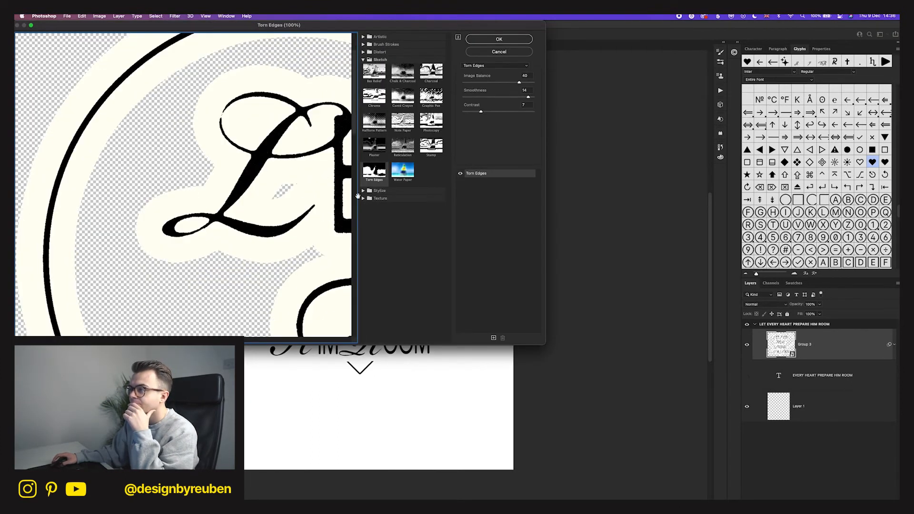
pyautogui.click(431, 145)
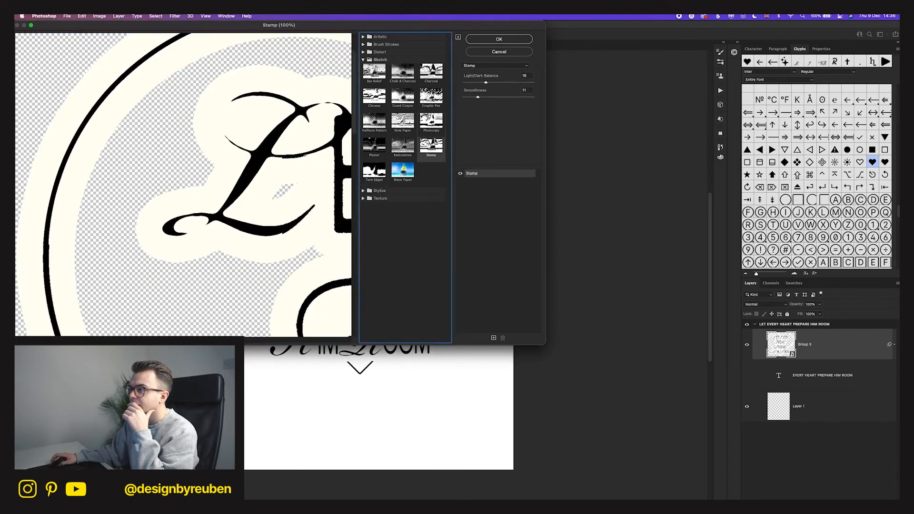
pyautogui.click(494, 96)
pyautogui.click(467, 96)
pyautogui.click(518, 83)
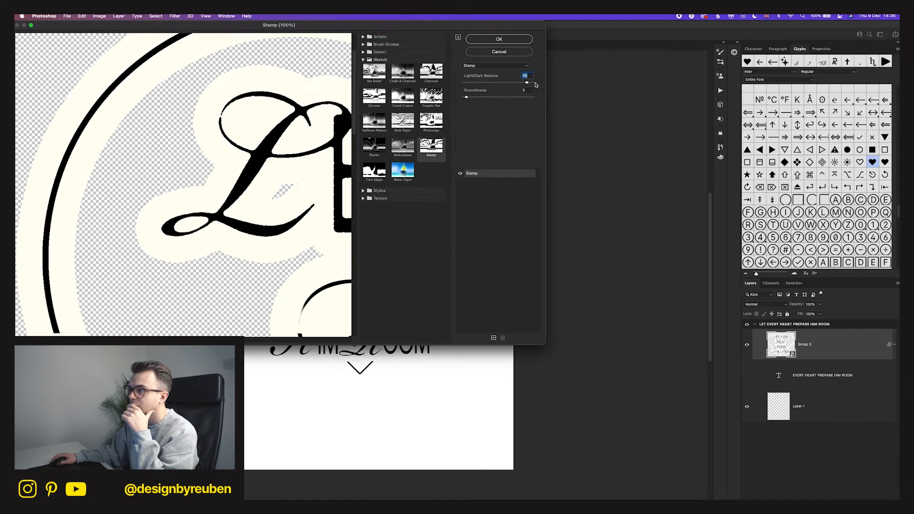
pyautogui.click(534, 84)
pyautogui.click(527, 83)
pyautogui.click(534, 83)
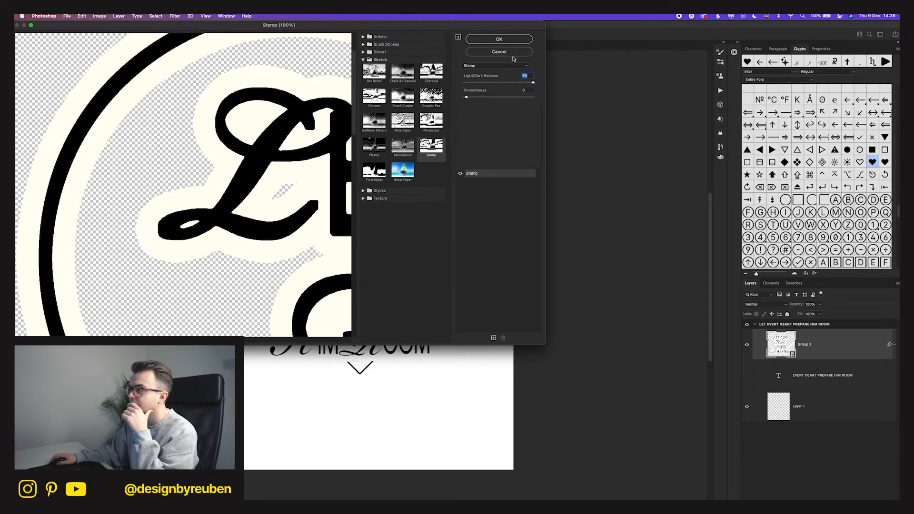
pyautogui.click(484, 42)
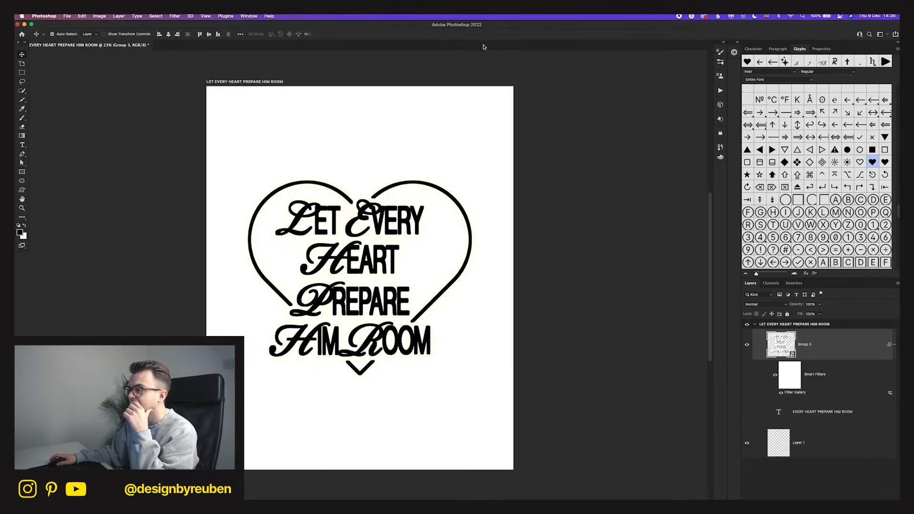
# - Convert the filtered artwork to a smart object and remove its cream halo with the layer's blending options
pyautogui.scroll(-2, 413, 231)
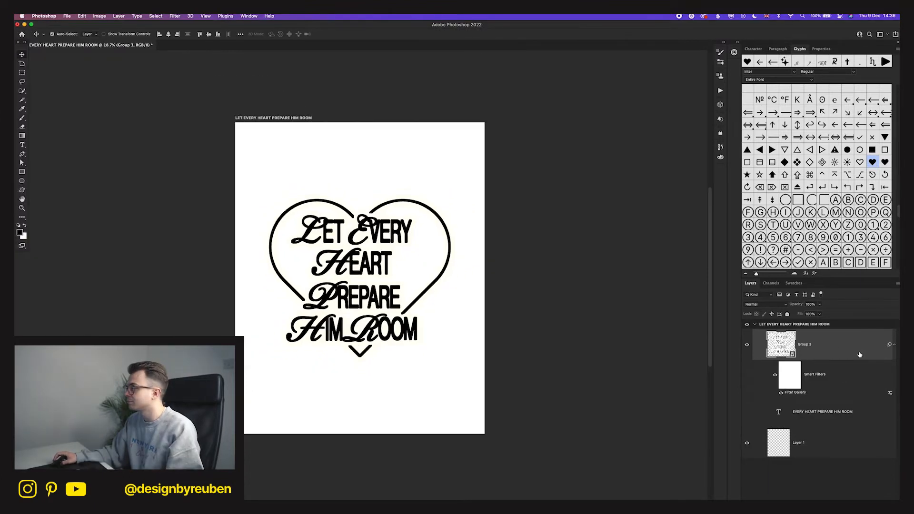
pyautogui.rightClick(859, 355)
pyautogui.click(740, 368)
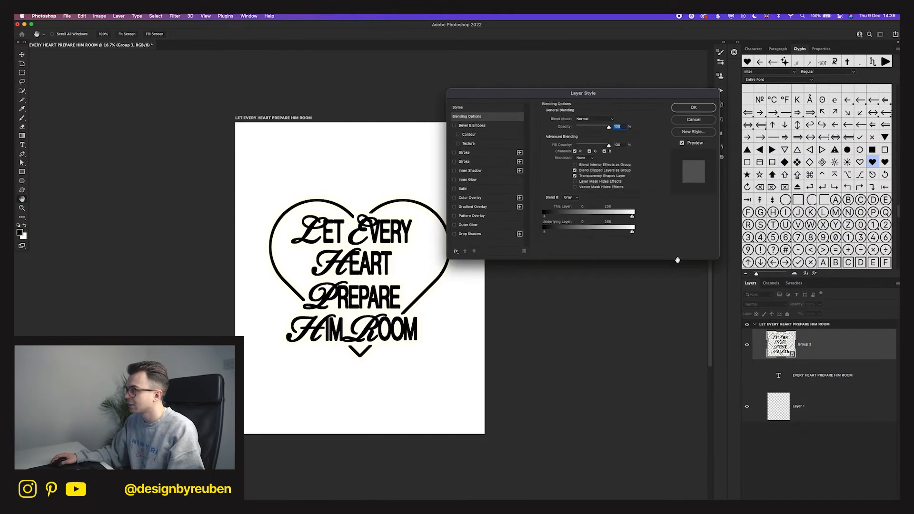
pyautogui.moveTo(588, 218); pyautogui.dragTo(589, 218)
pyautogui.click(693, 107)
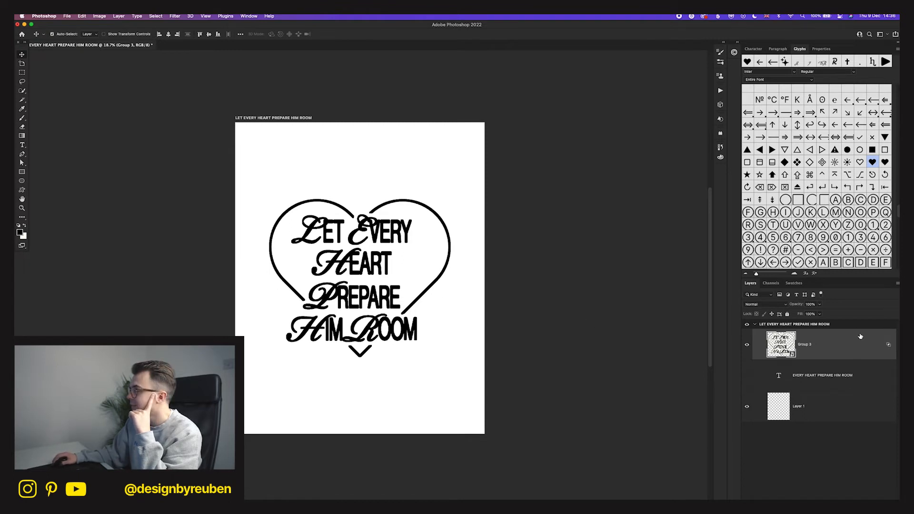
# - Open the nested smart objects one inside another down to the original lettering groups
pyautogui.doubleClick(784, 344)
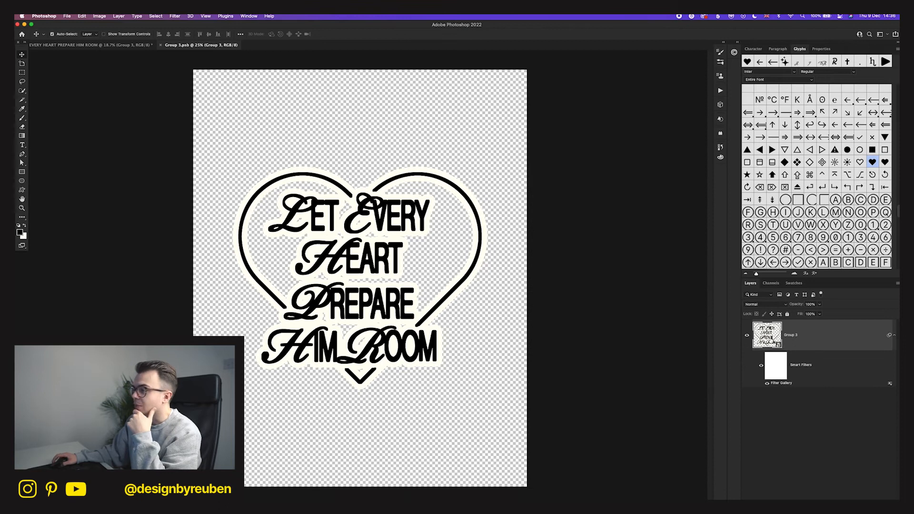
pyautogui.doubleClick(770, 341)
pyautogui.doubleClick(768, 340)
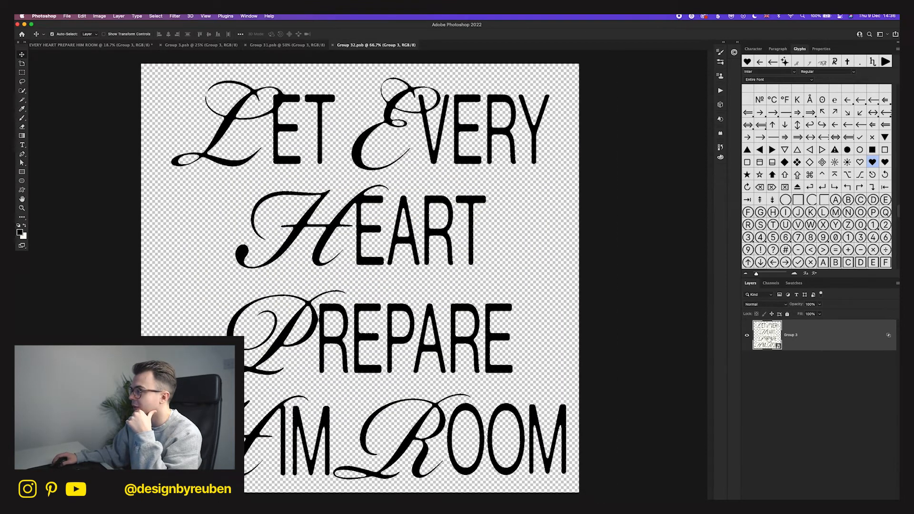
pyautogui.doubleClick(767, 338)
pyautogui.doubleClick(768, 338)
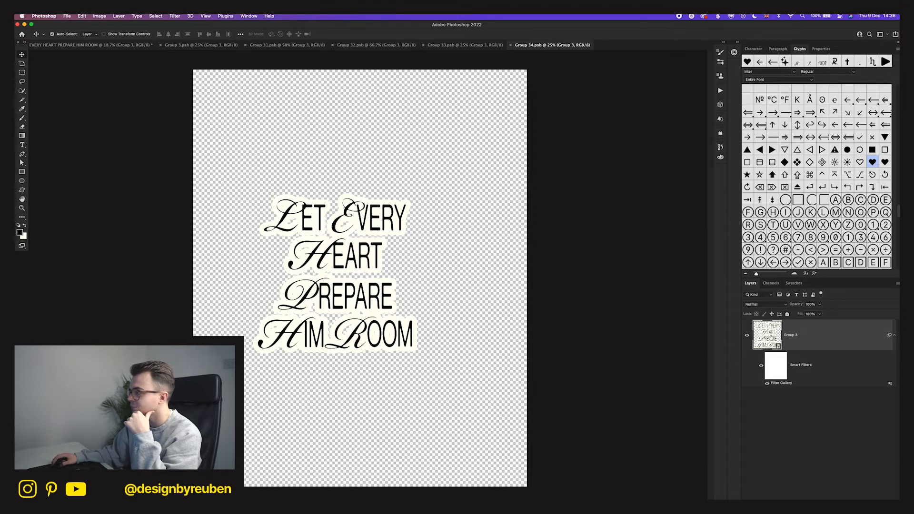
pyautogui.doubleClick(767, 338)
pyautogui.scroll(-2, 542, 340)
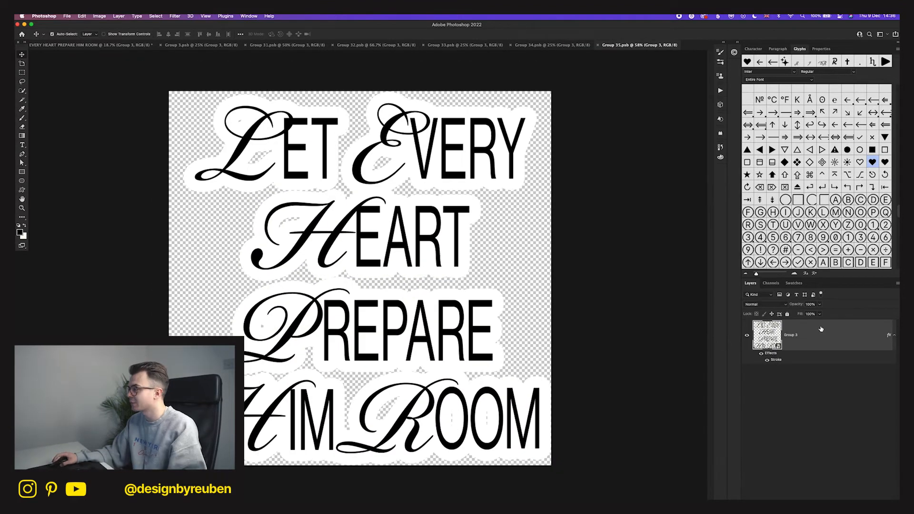
pyautogui.doubleClick(768, 338)
# - Move PREPARE up beside HEART and shift both words left so they share the second line
pyautogui.click(754, 324)
pyautogui.click(800, 351)
pyautogui.moveTo(387, 331); pyautogui.dragTo(655, 227)
pyautogui.keyDown('shift'); pyautogui.click(788, 343); pyautogui.keyUp('shift')
pyautogui.press('super+t')
pyautogui.moveTo(486, 238); pyautogui.dragTo(399, 230)
pyautogui.press('Return')
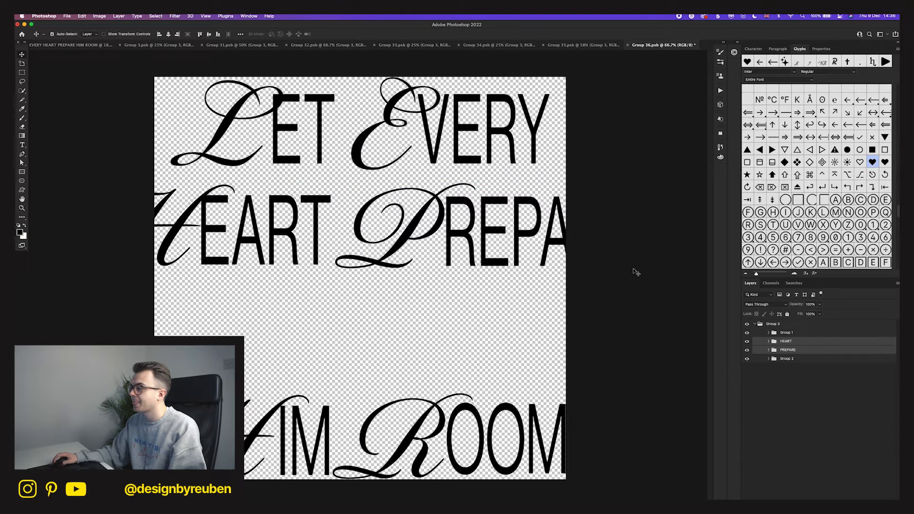
# - Widen the canvas of the lettering document to 2500 pixels
pyautogui.click(788, 325)
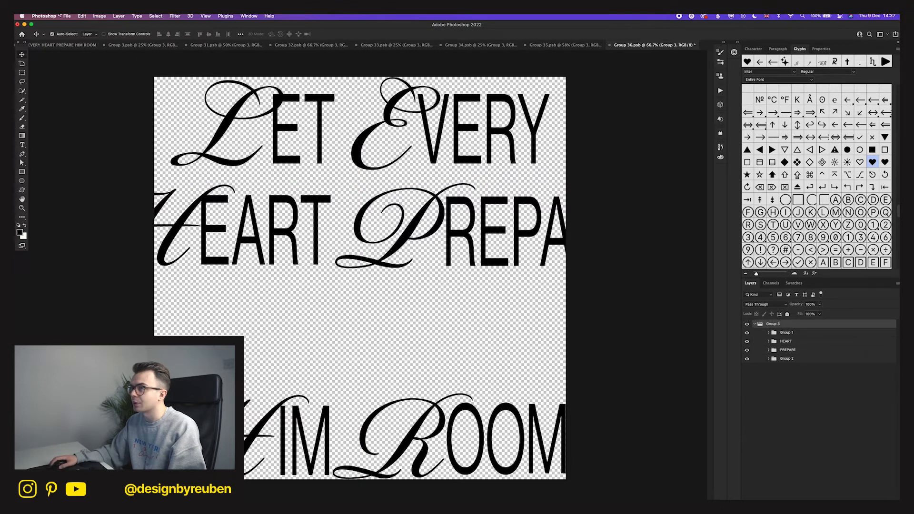
pyautogui.click(99, 16)
pyautogui.click(110, 73)
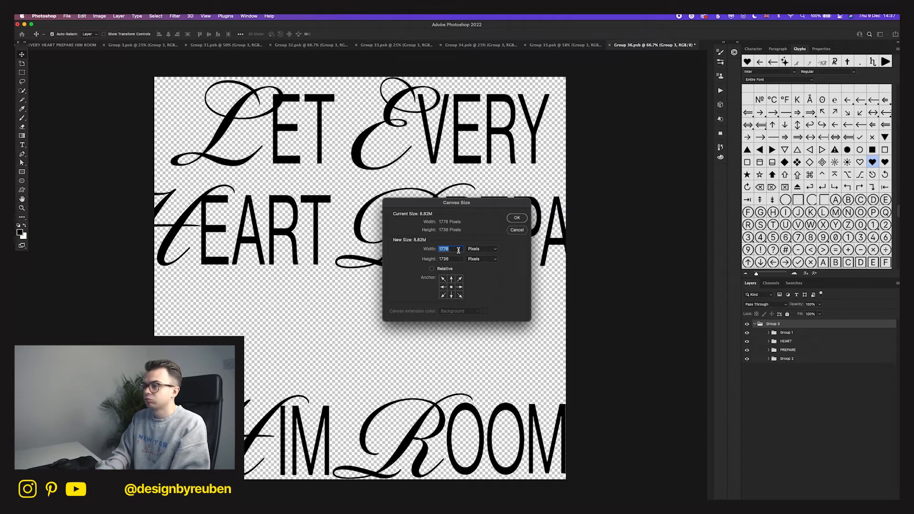
pyautogui.write('2500')
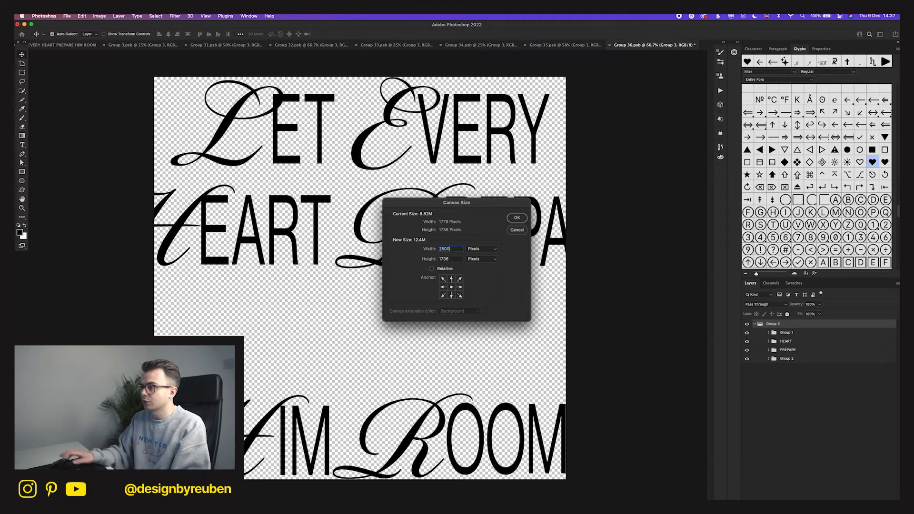
pyautogui.press('Return')
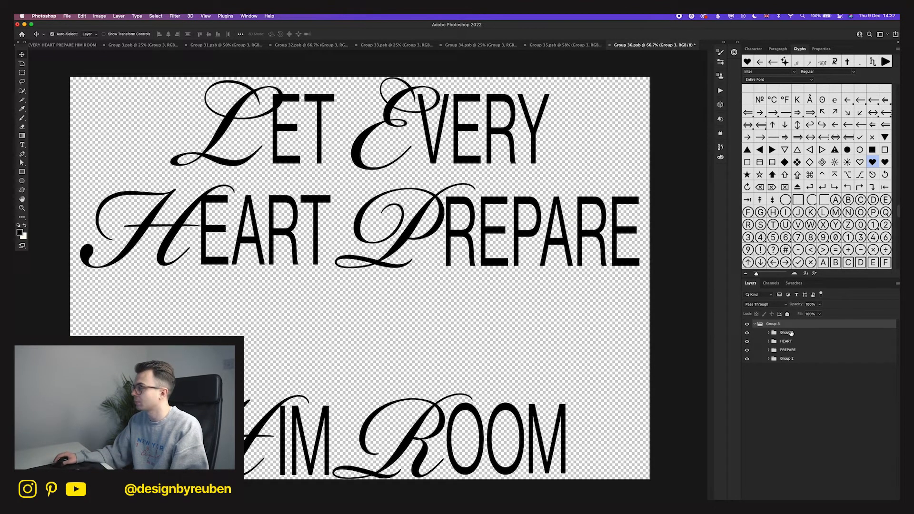
# - Try to align the horizontal centres of all four lettering groups
pyautogui.click(791, 332)
pyautogui.keyDown('shift'); pyautogui.click(793, 360); pyautogui.keyUp('shift')
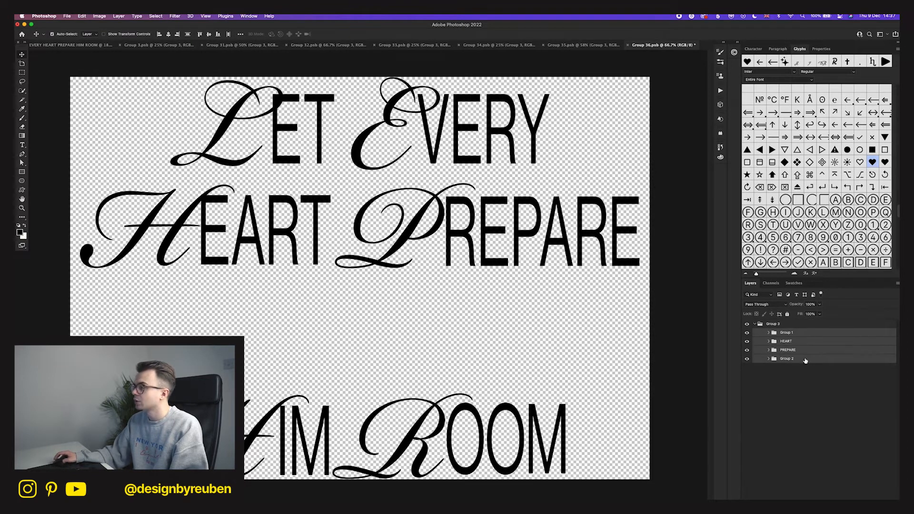
pyautogui.click(169, 34)
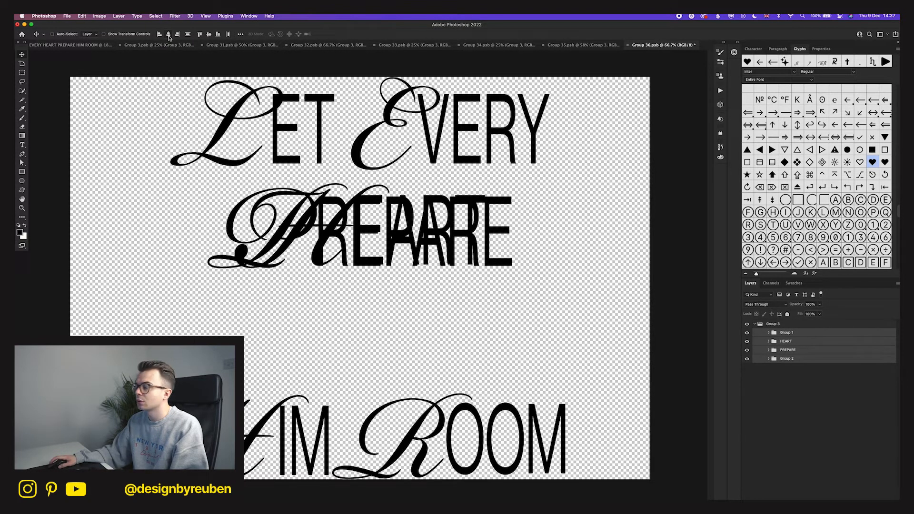
pyautogui.press('super+z')
# - Group HEART and PREPARE together and select all three line groups
pyautogui.press('super+g')
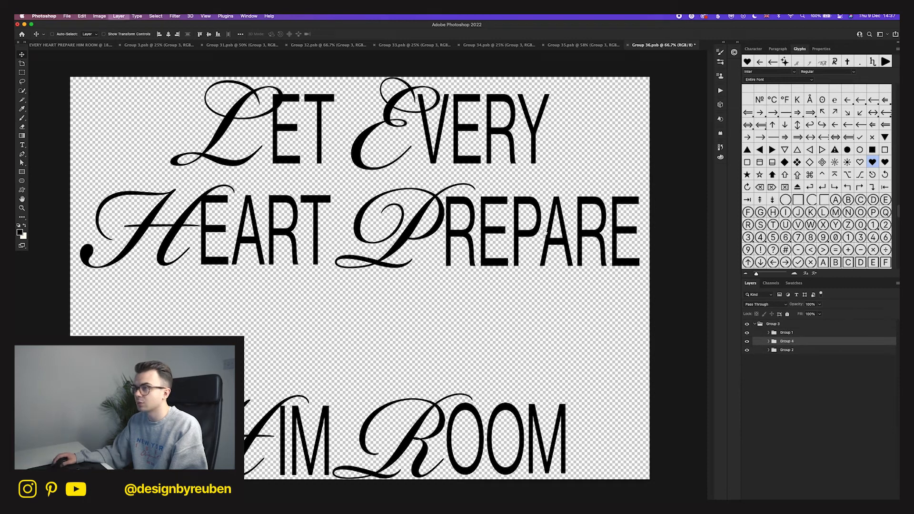
pyautogui.keyDown('shift'); pyautogui.click(796, 351); pyautogui.keyUp('shift')
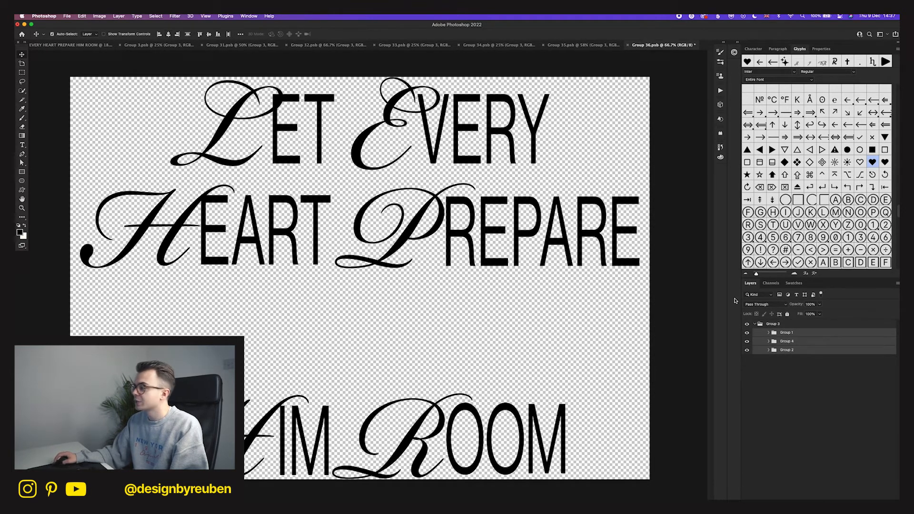
# - Move the HIM ROOM line up beneath HEART PREPARE and save the smart object
pyautogui.click(804, 336)
pyautogui.moveTo(526, 350); pyautogui.dragTo(518, 232)
pyautogui.press('super+alt+a')
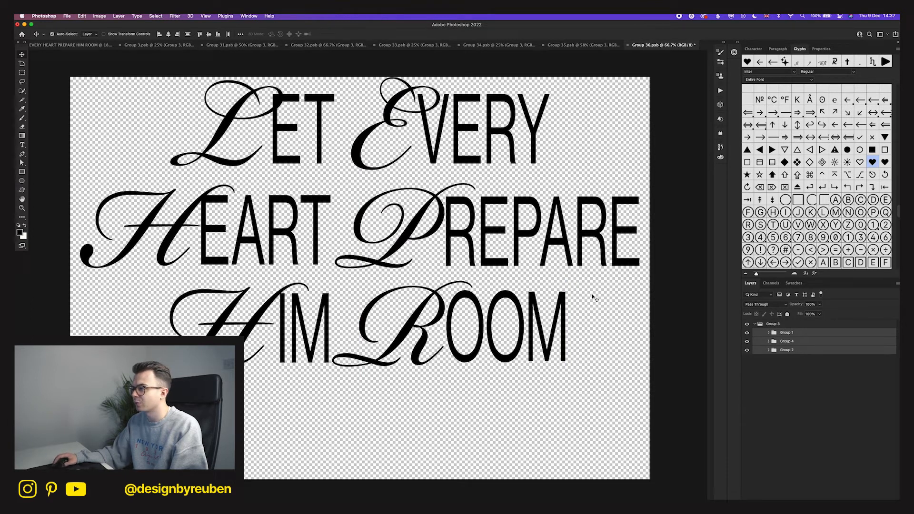
pyautogui.press('super+s')
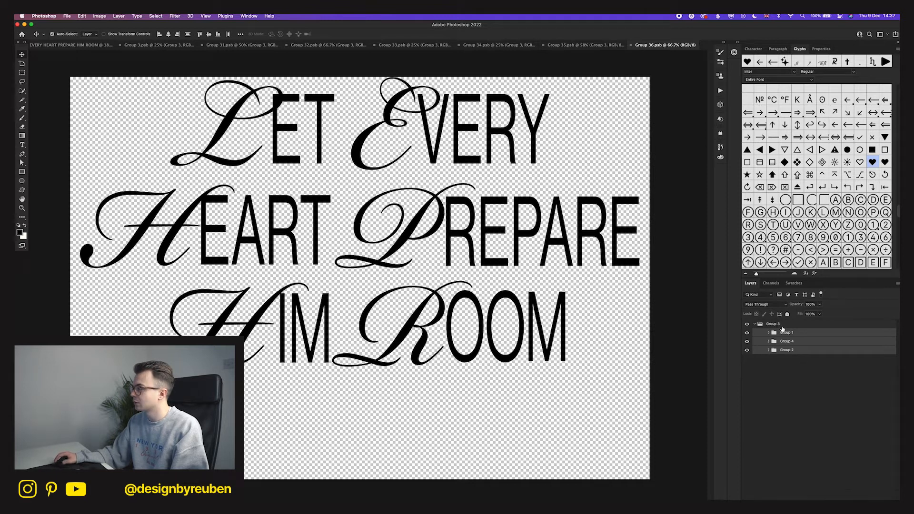
# - Set alignment to use the canvas as reference and select the whole lettering group for centring
pyautogui.click(782, 325)
pyautogui.click(240, 34)
pyautogui.click(260, 98)
pyautogui.click(260, 98)
pyautogui.click(238, 112)
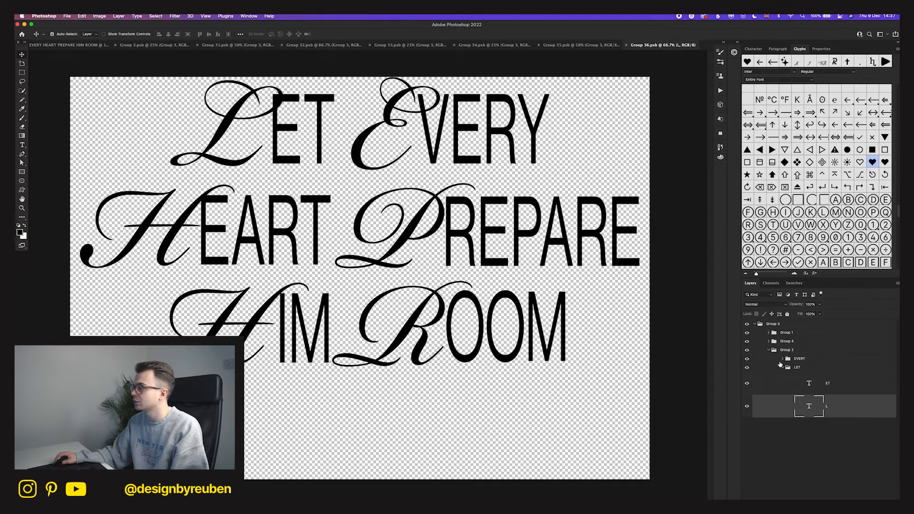
pyautogui.click(775, 324)
pyautogui.click(240, 34)
pyautogui.click(265, 106)
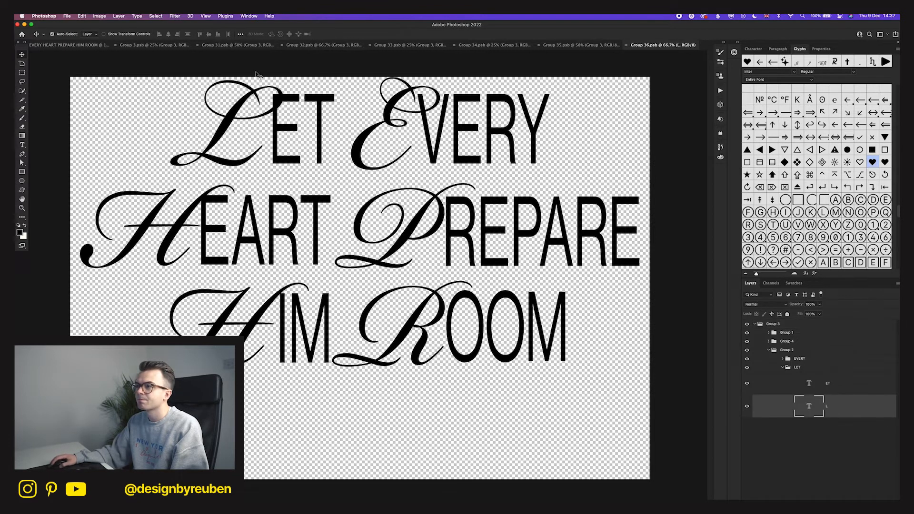
pyautogui.click(241, 34)
pyautogui.click(273, 99)
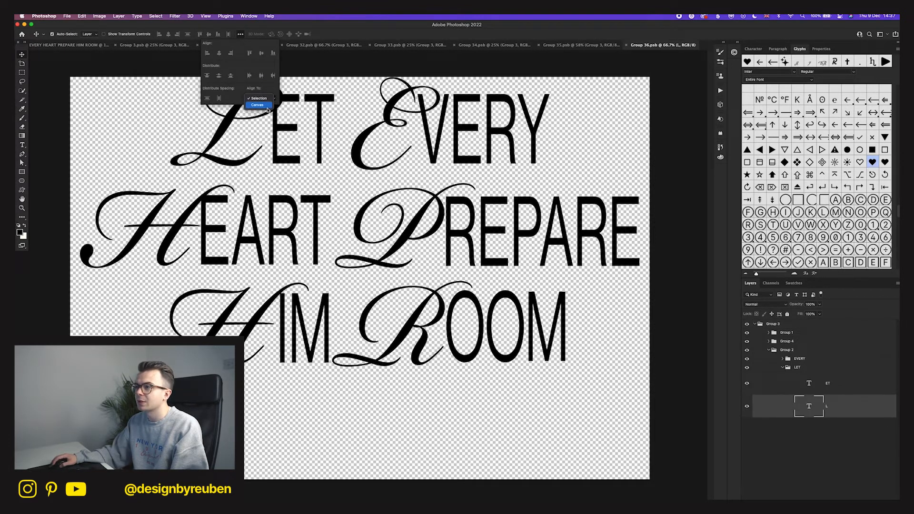
pyautogui.click(793, 326)
pyautogui.click(775, 324)
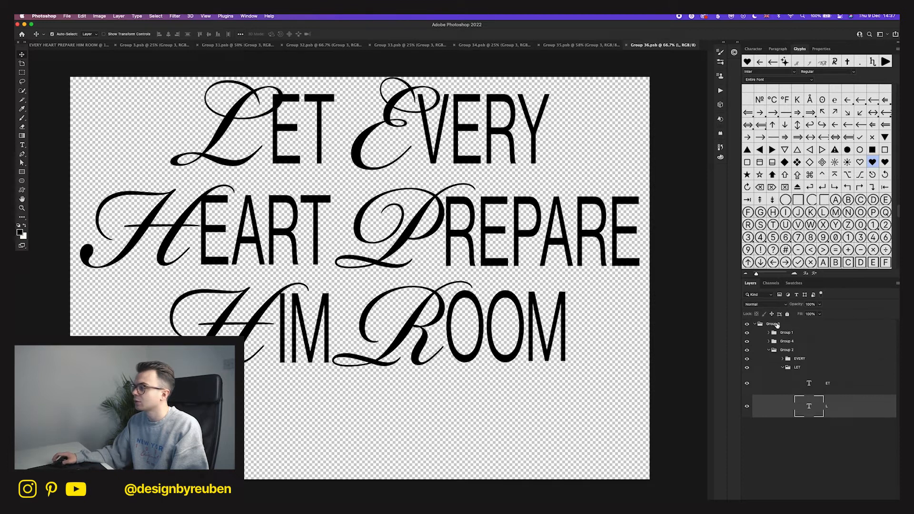
# - Set alignment relative to the canvas, centre the Group 3 lettering vertically, and save and close the Group 36 document
pyautogui.click(240, 33)
pyautogui.click(257, 98)
pyautogui.click(261, 107)
pyautogui.click(209, 34)
pyautogui.click(210, 35)
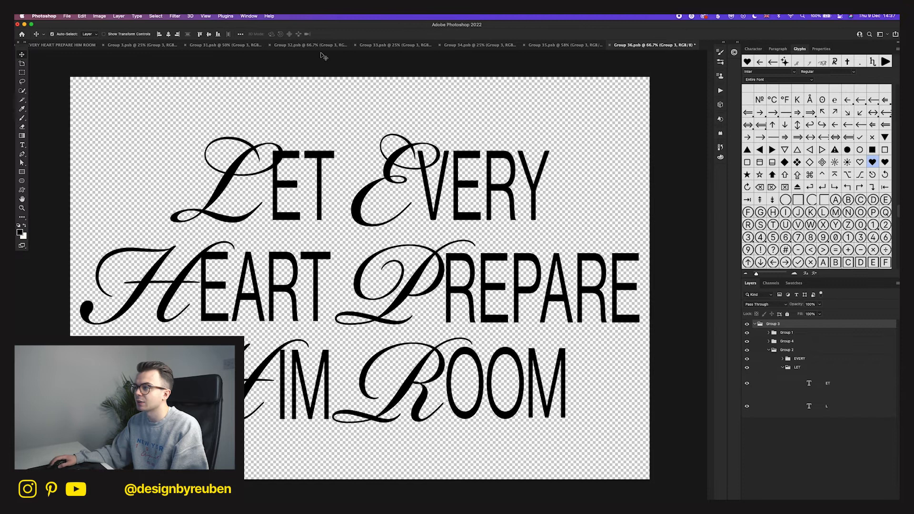
pyautogui.click(411, 104)
pyautogui.press('super+s')
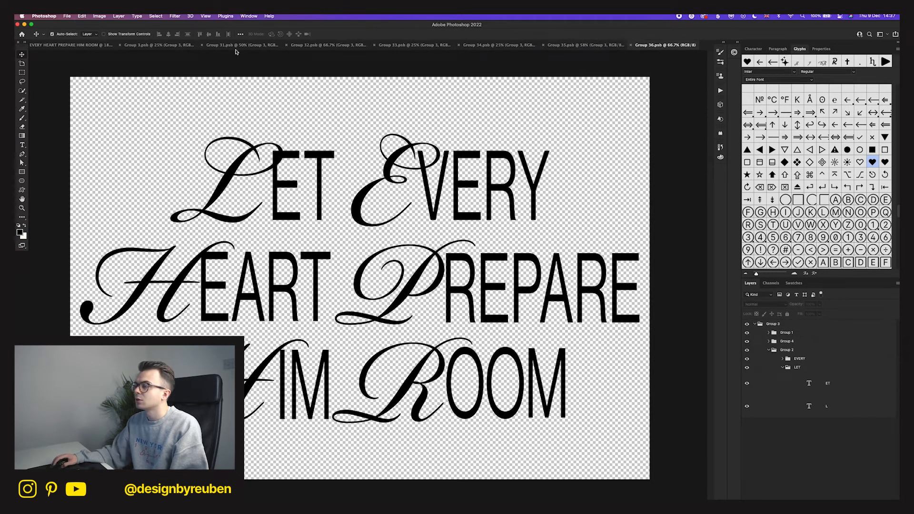
pyautogui.click(775, 325)
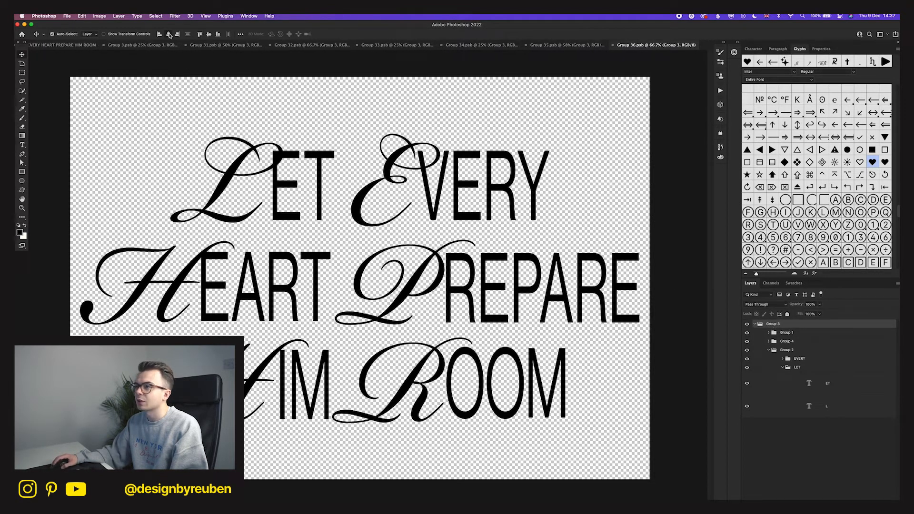
pyautogui.click(613, 46)
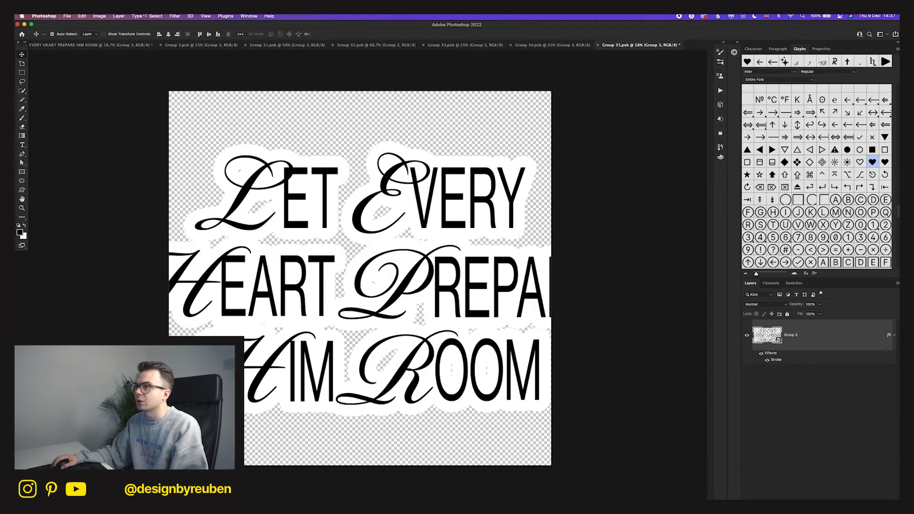
# - Widen the Group 35 canvas to 2500 pixels, and save and close that document
pyautogui.click(99, 16)
pyautogui.click(109, 75)
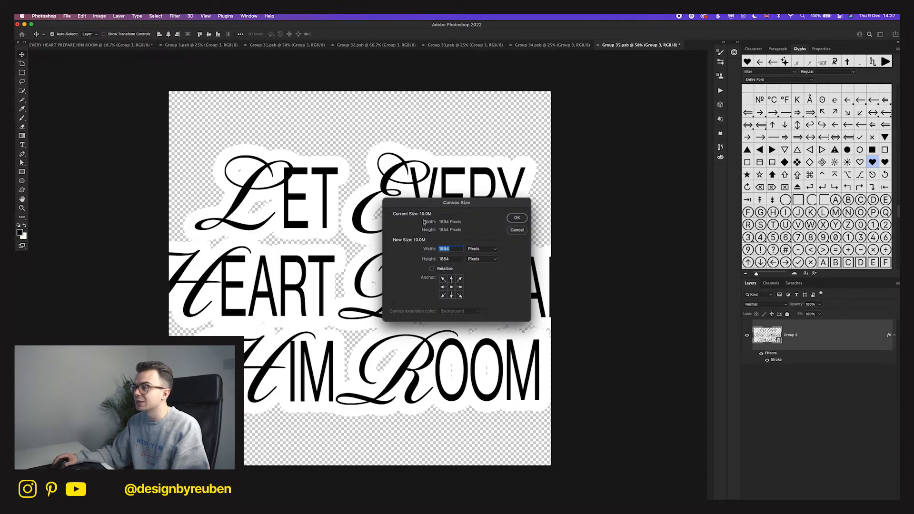
pyautogui.write('2500')
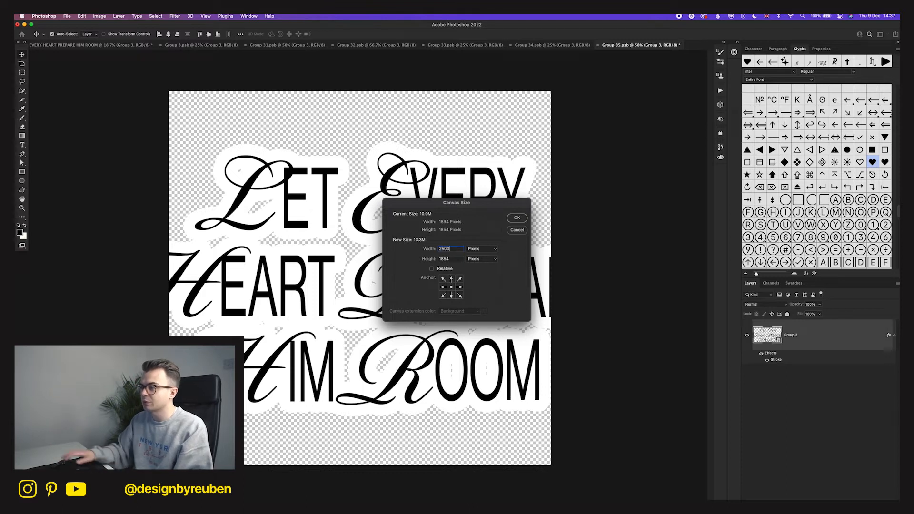
pyautogui.press('Return')
pyautogui.press('super+s')
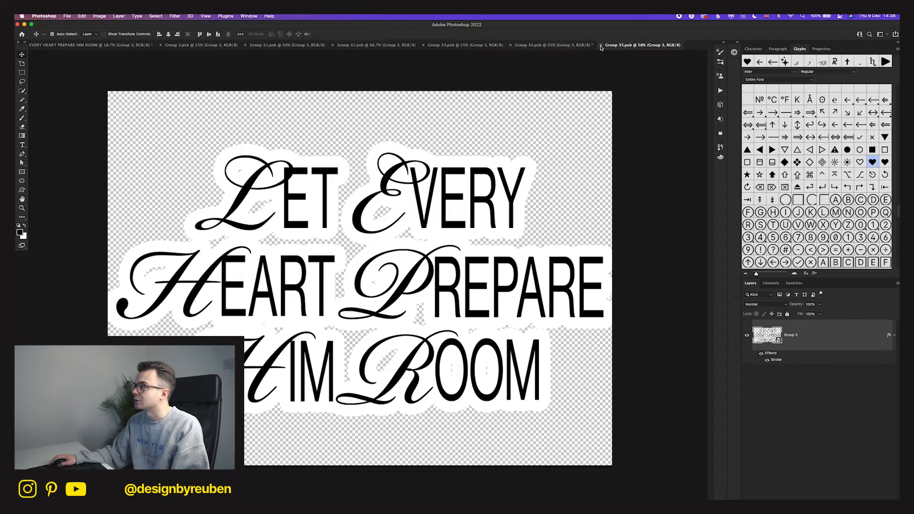
pyautogui.press('super+w')
# - Save and close the Group 34 and Group 33 documents
pyautogui.press('super+s')
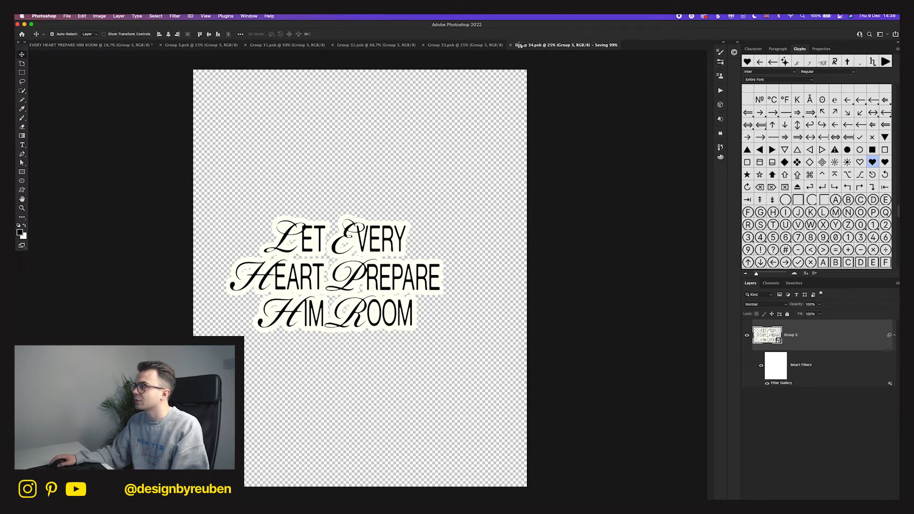
pyautogui.press('super+w')
pyautogui.press('super+s')
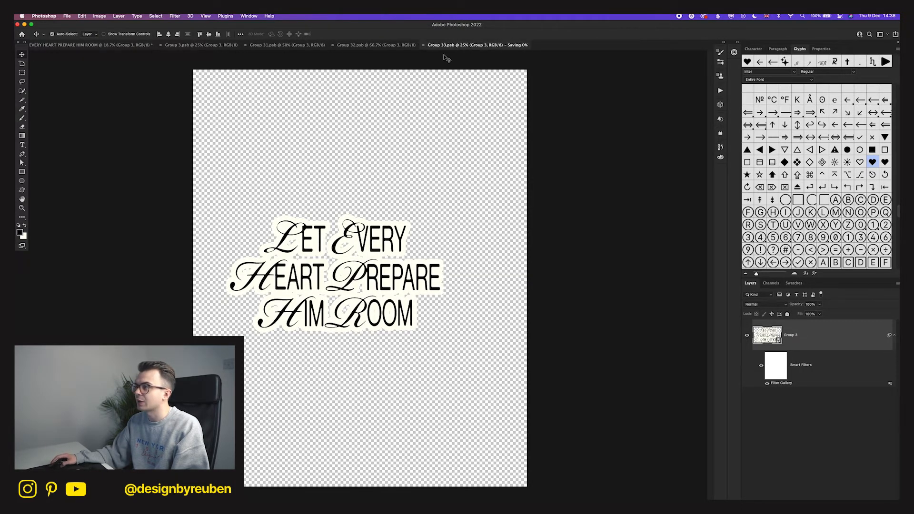
pyautogui.press('super+w')
# - Widen the Group 32 canvas to 2500 pixels, and save and close that document
pyautogui.press('super+s')
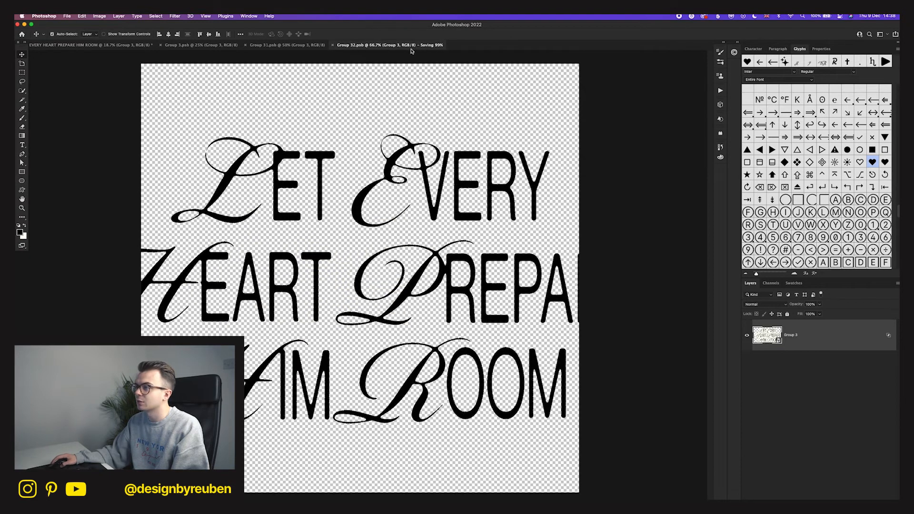
pyautogui.click(175, 15)
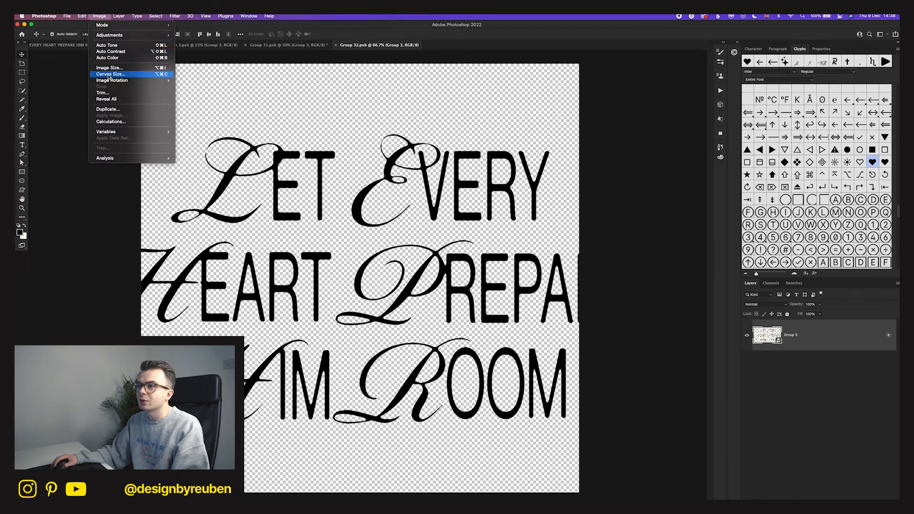
pyautogui.click(112, 75)
pyautogui.write('2500')
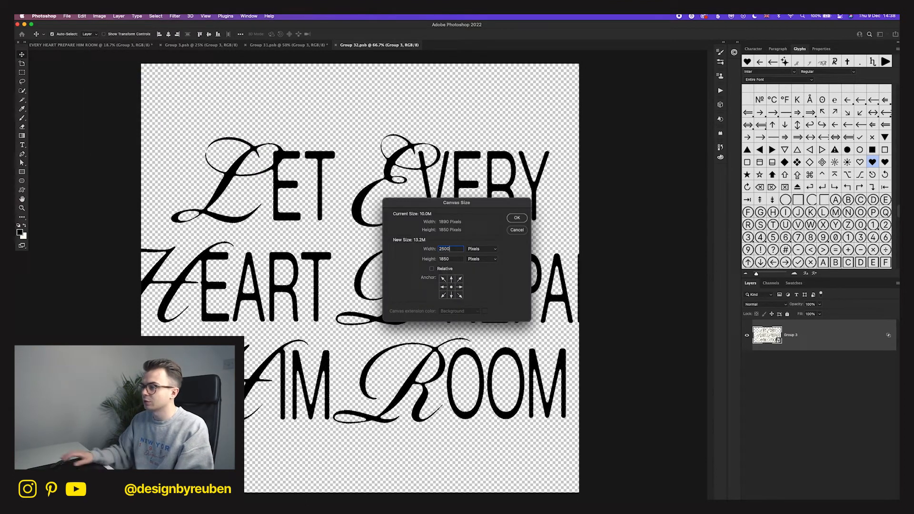
pyautogui.press('Return')
pyautogui.press('super+s')
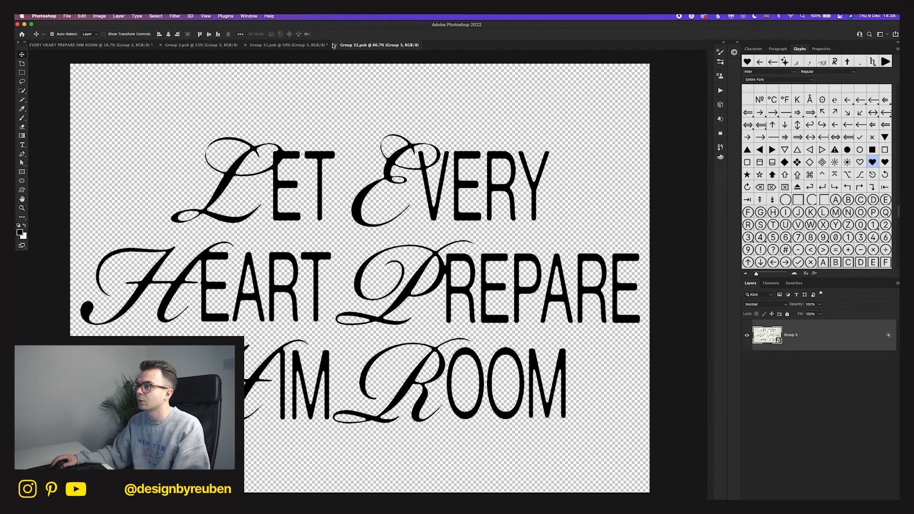
pyautogui.click(335, 45)
# - Save the Group 31 document and widen its canvas to 3200 pixels
pyautogui.press('super+s')
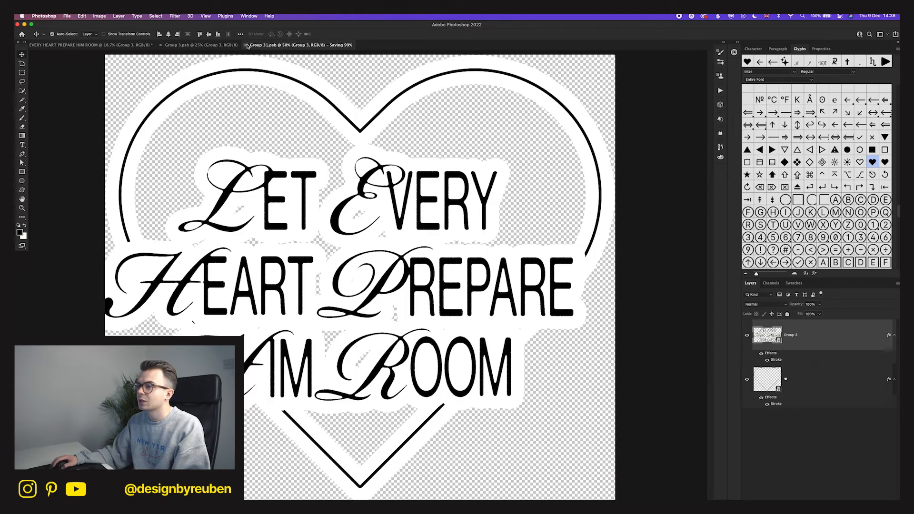
pyautogui.click(99, 15)
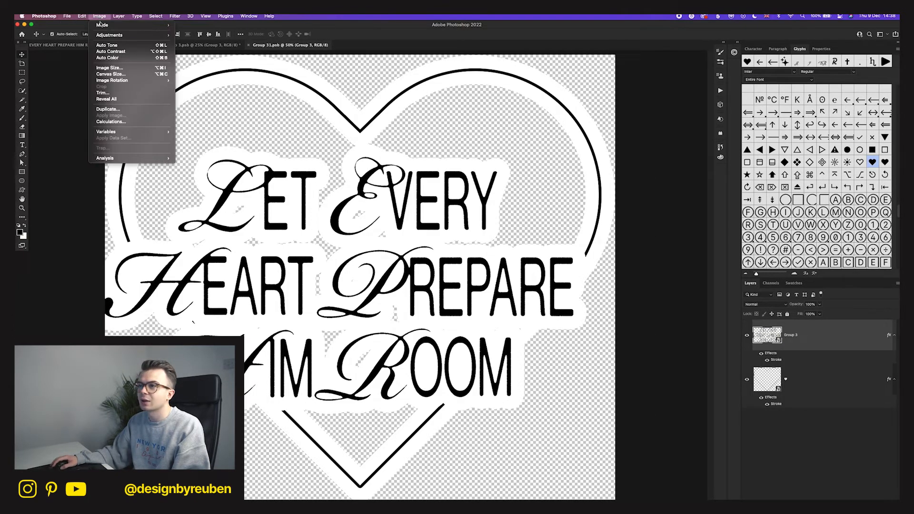
pyautogui.click(110, 75)
pyautogui.write('3200')
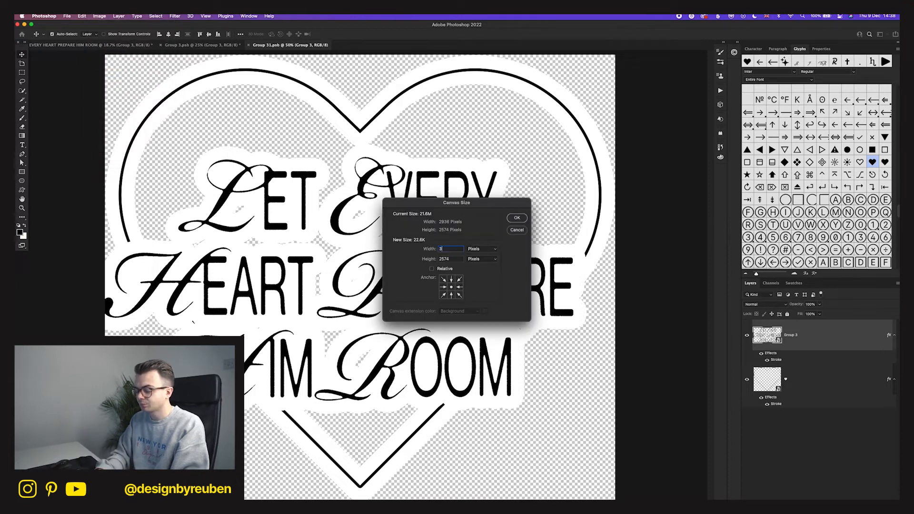
pyautogui.press('Return')
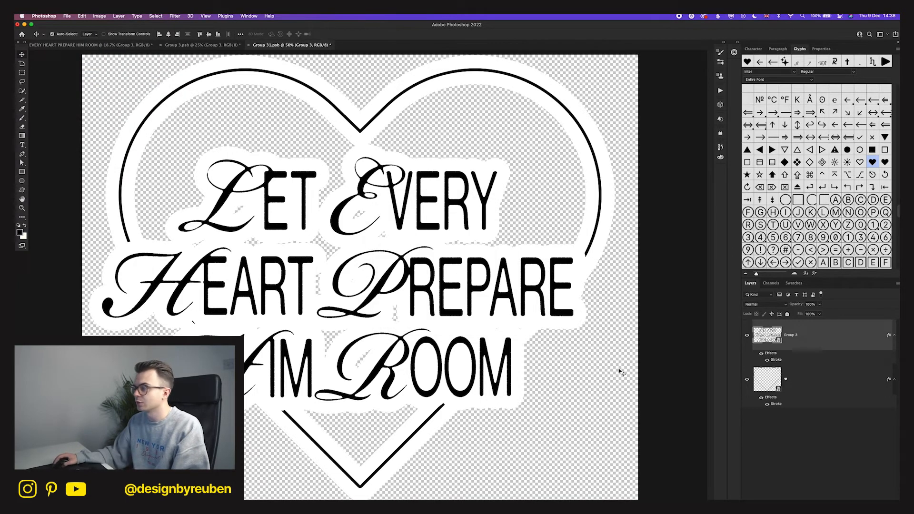
# - Centre the lettering layer on the Group 31 canvas, and save and close the document
pyautogui.click(813, 379)
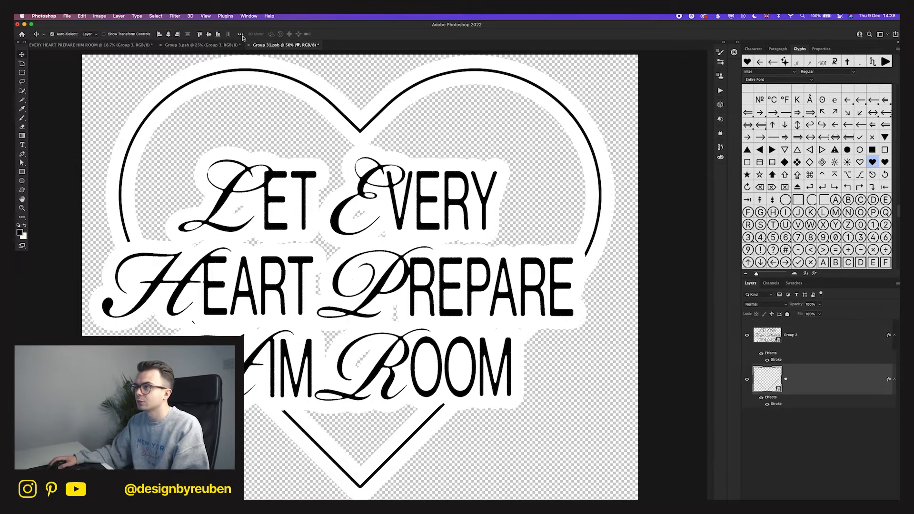
pyautogui.click(240, 34)
pyautogui.click(398, 177)
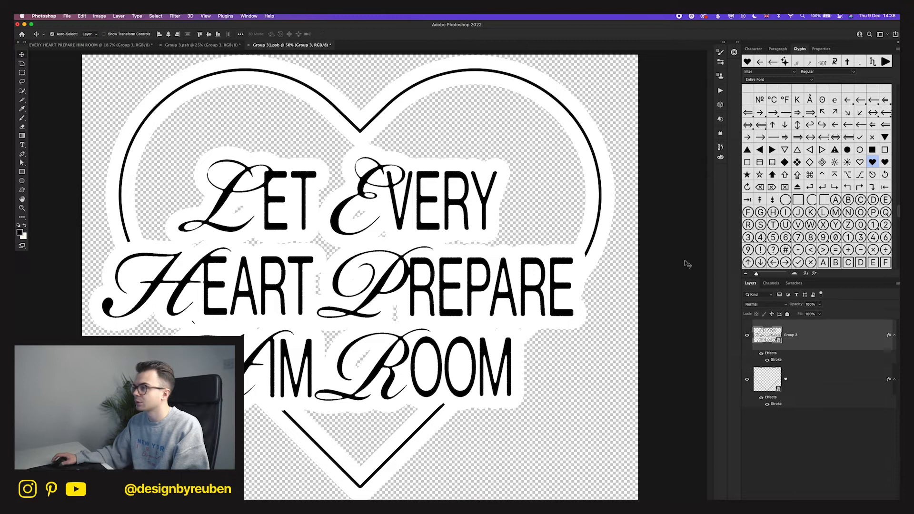
pyautogui.click(208, 35)
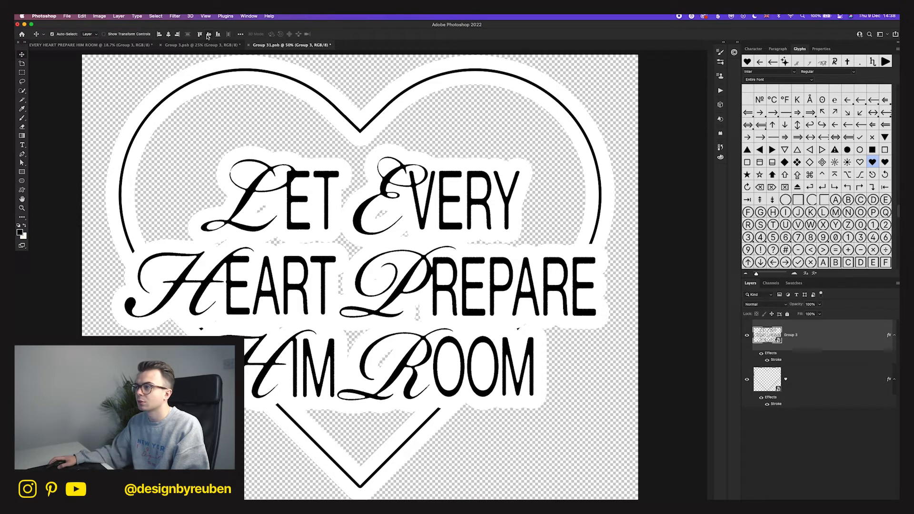
pyautogui.press('super+s')
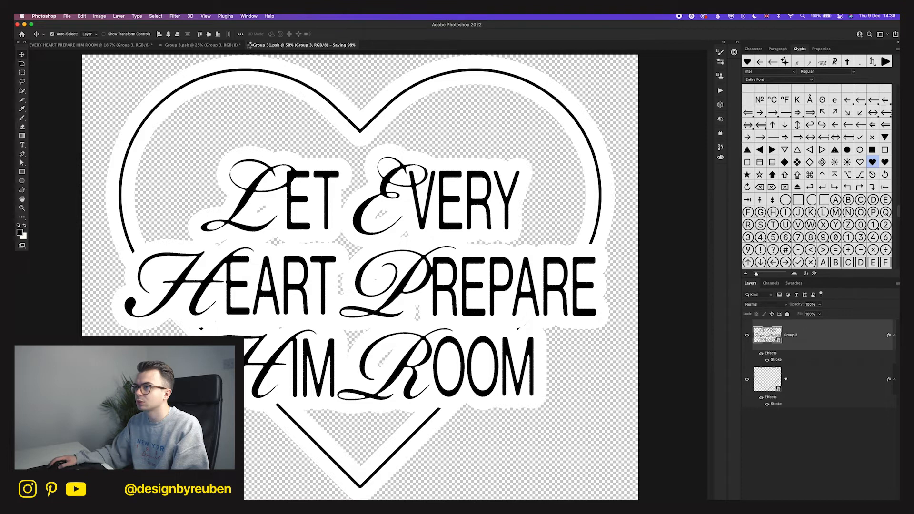
pyautogui.click(250, 45)
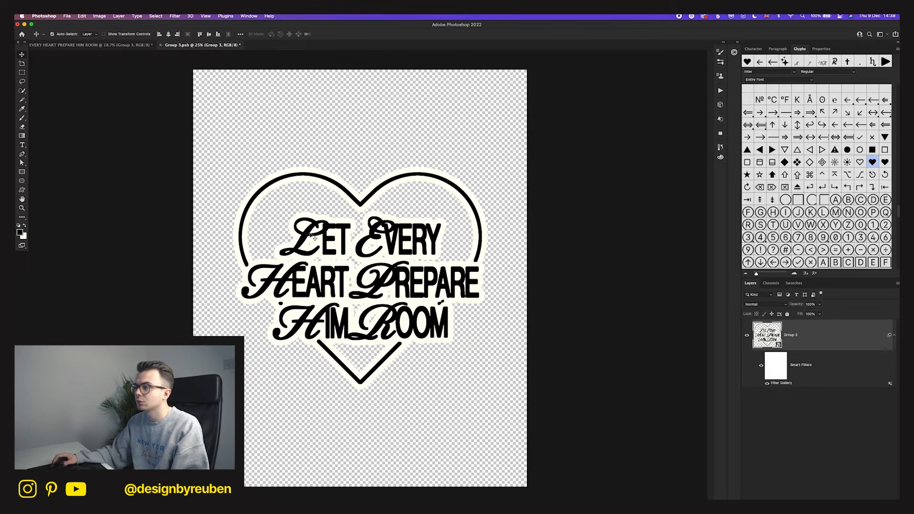
# - Reopen the Group 3 smart object's contents and move the lettering slightly higher inside the heart
pyautogui.scroll(-3, 432, 280)
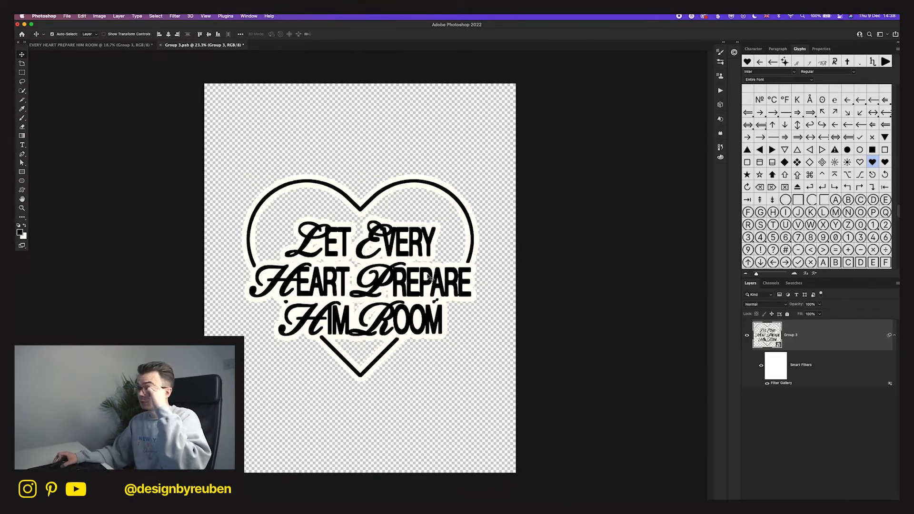
pyautogui.scroll(1, 429, 276)
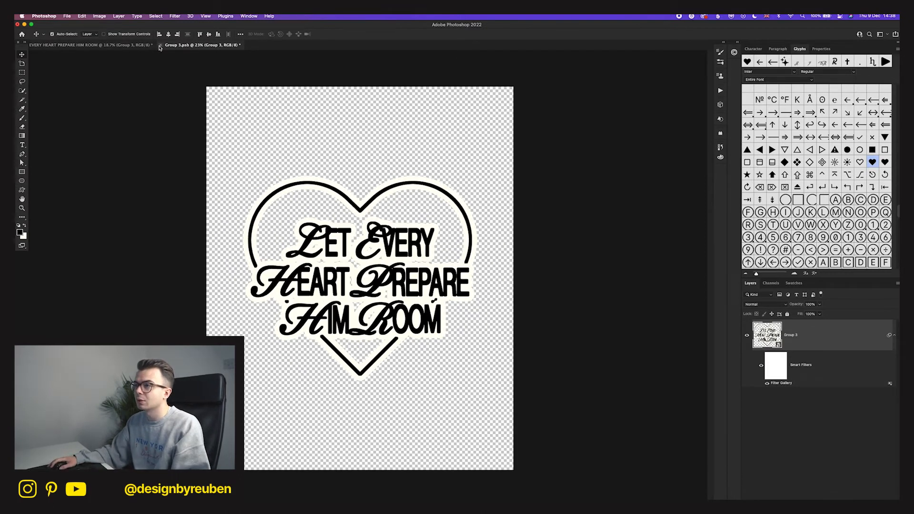
pyautogui.doubleClick(769, 346)
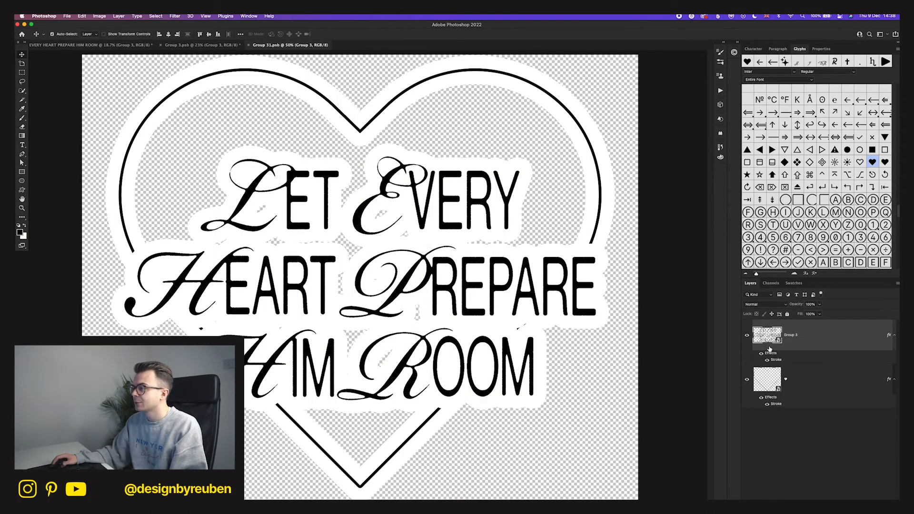
pyautogui.moveTo(468, 353); pyautogui.dragTo(462, 333)
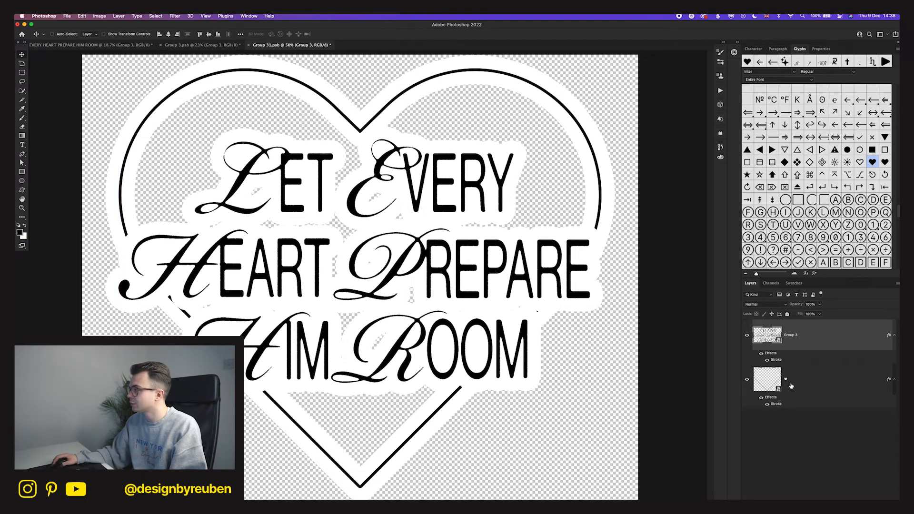
# - Align the horizontal centres of the lettering and heart layers, switching the alignment reference to the selection
pyautogui.keyDown('shift'); pyautogui.click(789, 384); pyautogui.keyUp('shift')
pyautogui.click(168, 34)
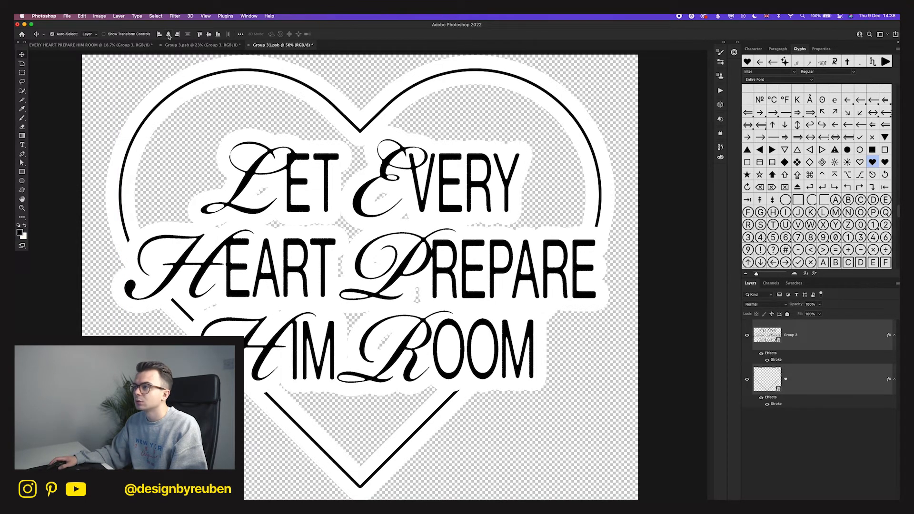
pyautogui.click(241, 34)
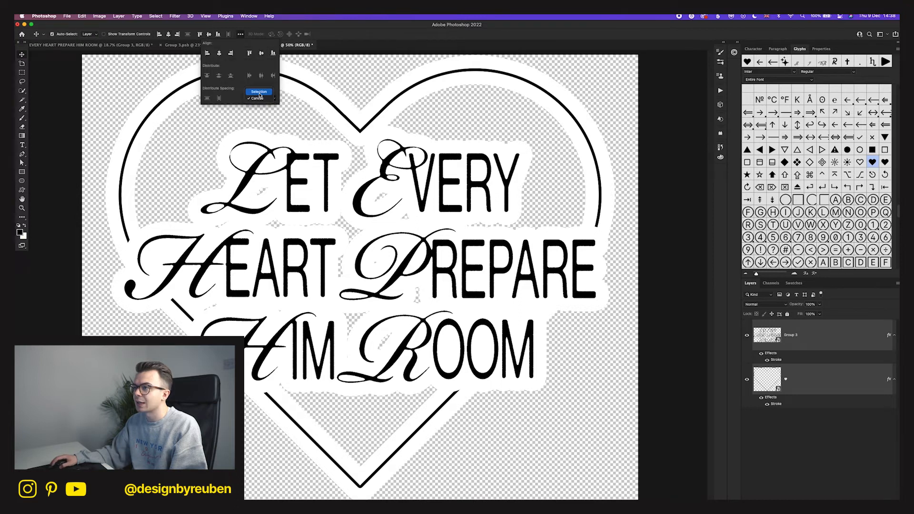
pyautogui.click(168, 35)
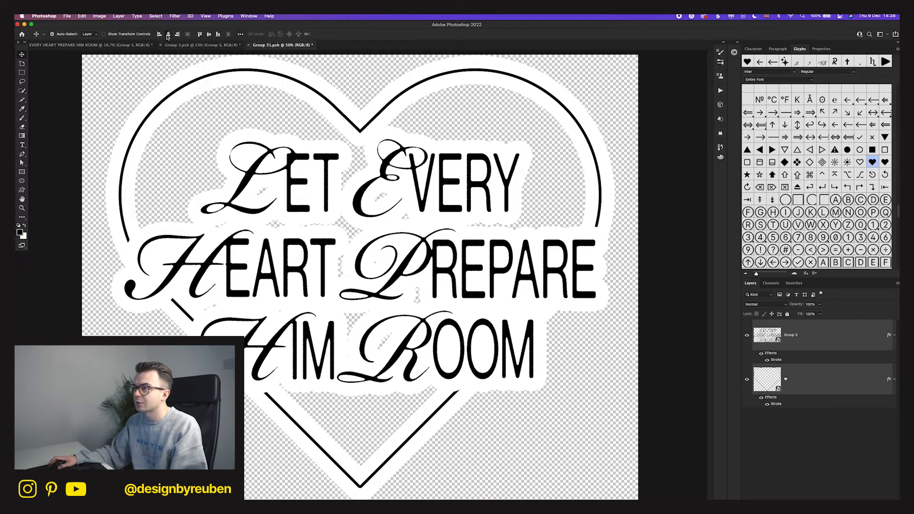
# - Nudge the lettering slightly within the heart, and save and close the Group 31 and Group 3 documents
pyautogui.moveTo(485, 401); pyautogui.dragTo(485, 405)
pyautogui.scroll(-8, 475, 388)
pyautogui.scroll(1, 475, 388)
pyautogui.moveTo(462, 336); pyautogui.dragTo(466, 340)
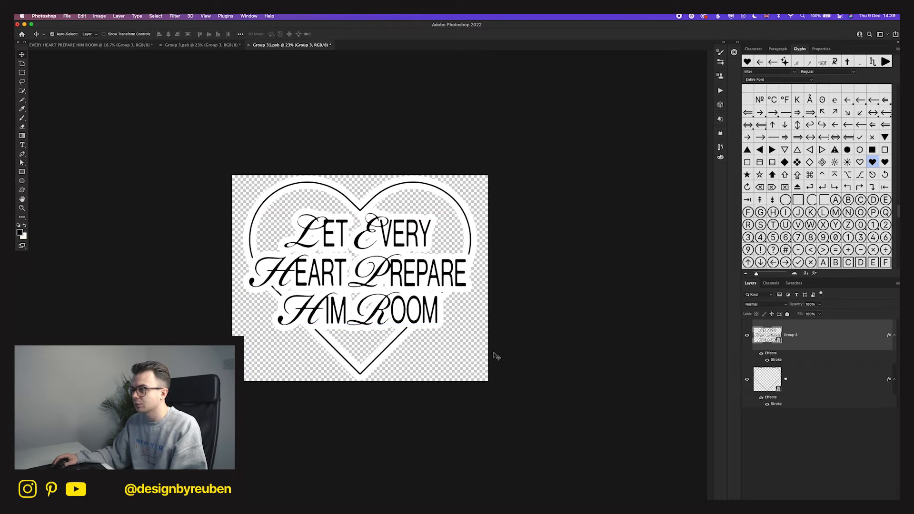
pyautogui.press('super+s')
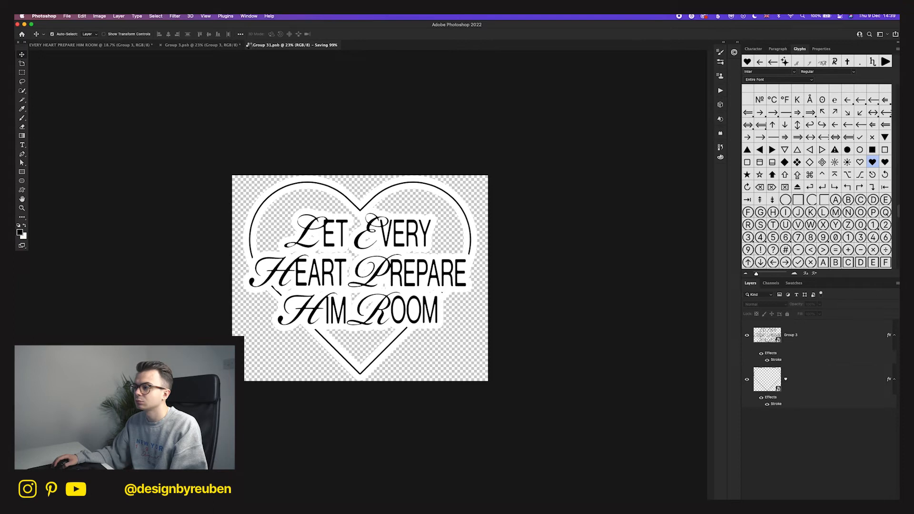
pyautogui.click(247, 45)
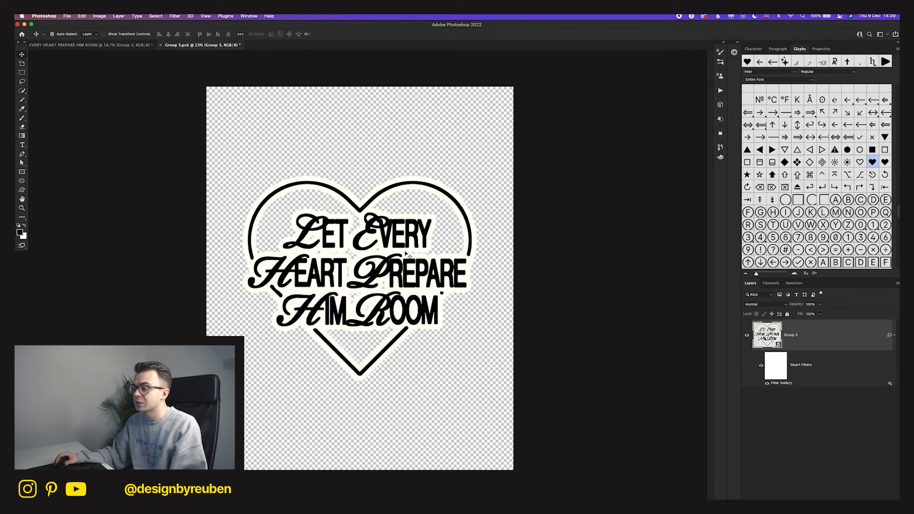
pyautogui.press('super+s')
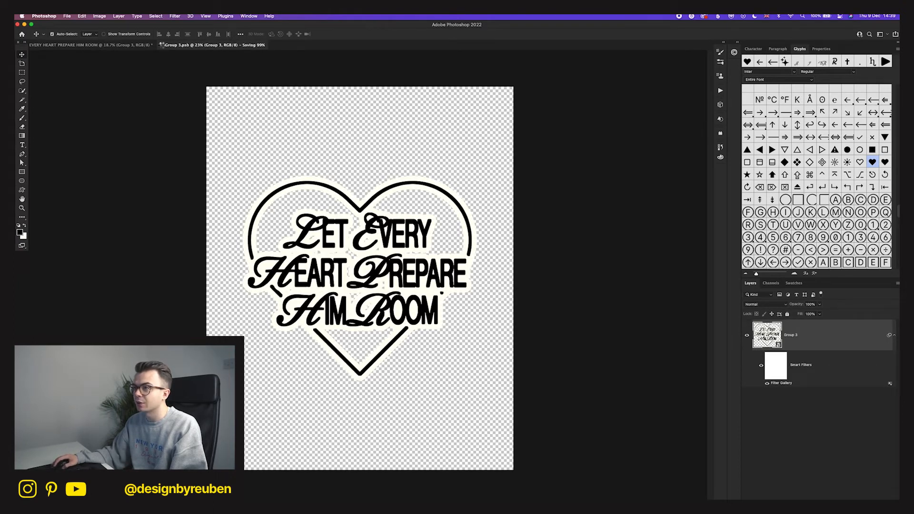
pyautogui.click(162, 45)
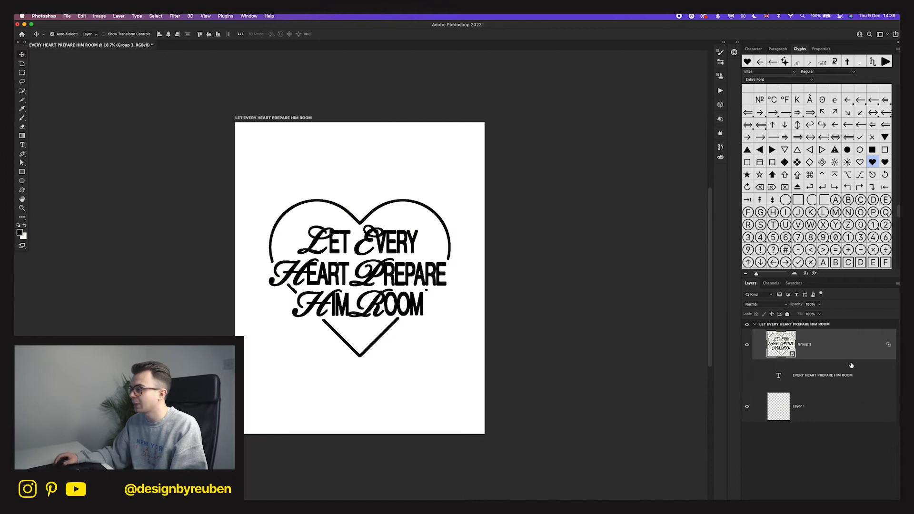
# - Apply a Maximum filter with a radius of about 7.4 pixels to the Group 3 layer and convert the result into a smart object
pyautogui.click(175, 15)
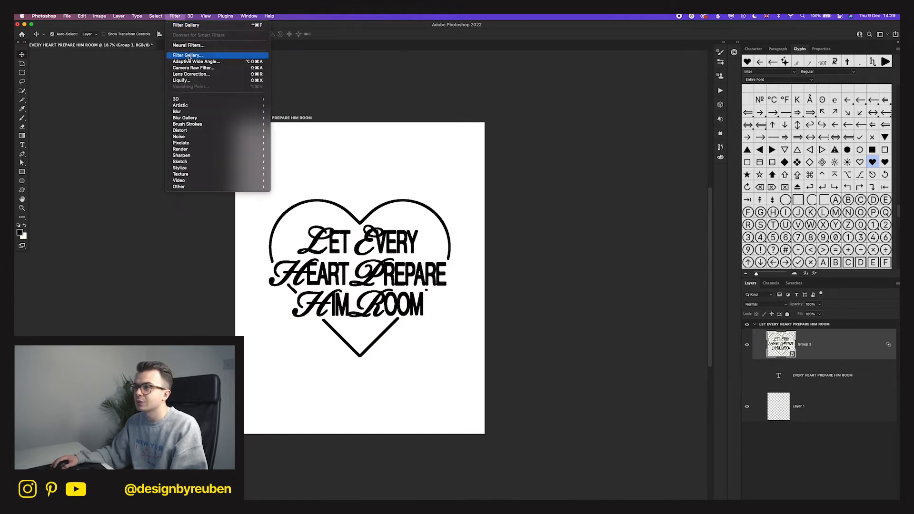
pyautogui.moveTo(195, 186)
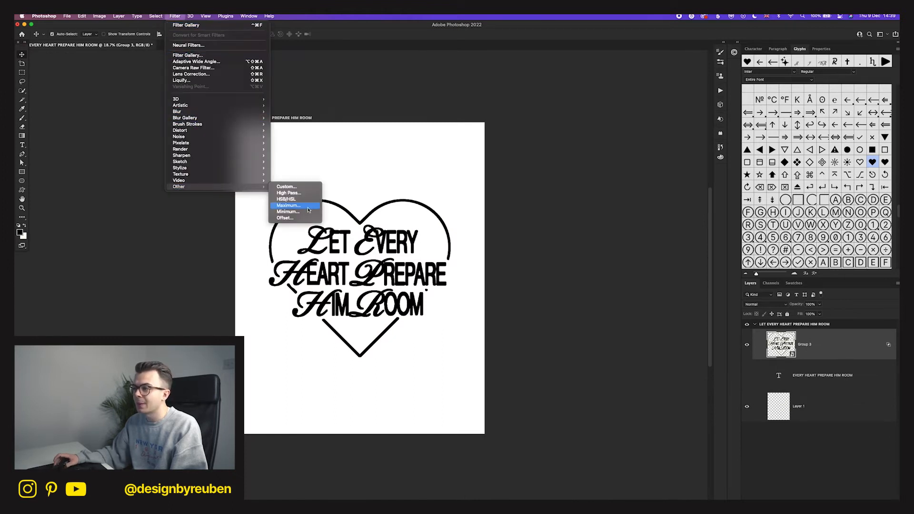
pyautogui.click(290, 205)
pyautogui.moveTo(414, 246); pyautogui.dragTo(415, 246)
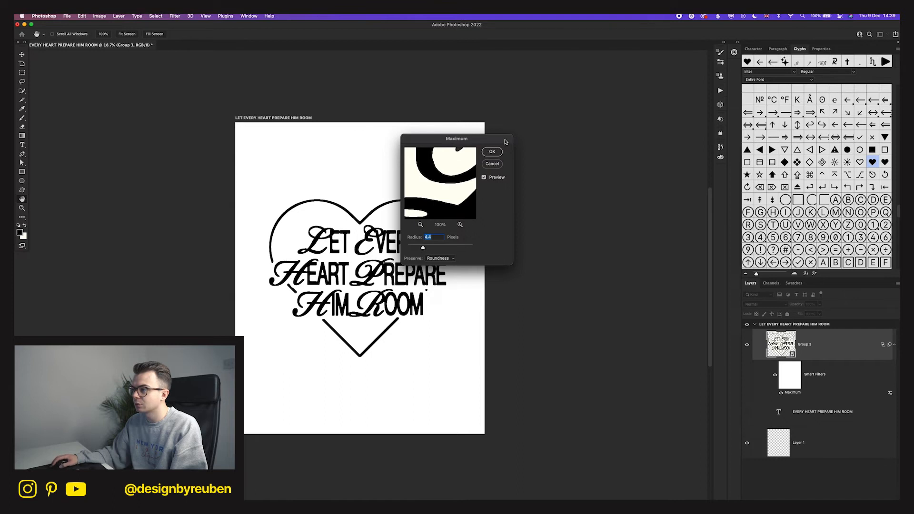
pyautogui.moveTo(492, 142); pyautogui.dragTo(575, 121)
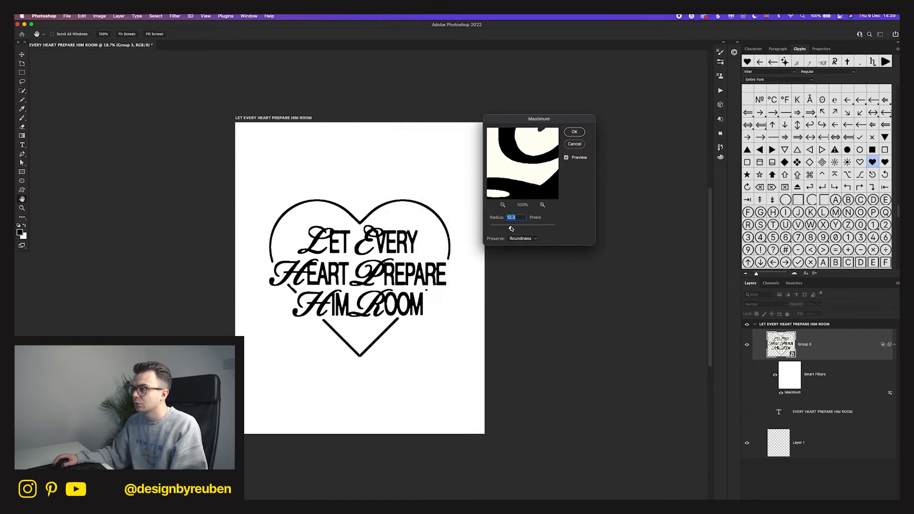
pyautogui.moveTo(517, 228); pyautogui.dragTo(508, 229)
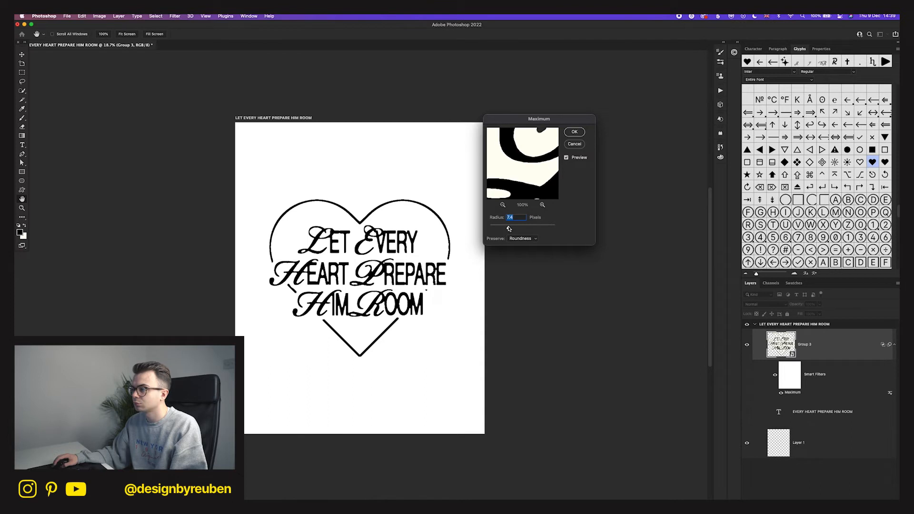
pyautogui.click(580, 135)
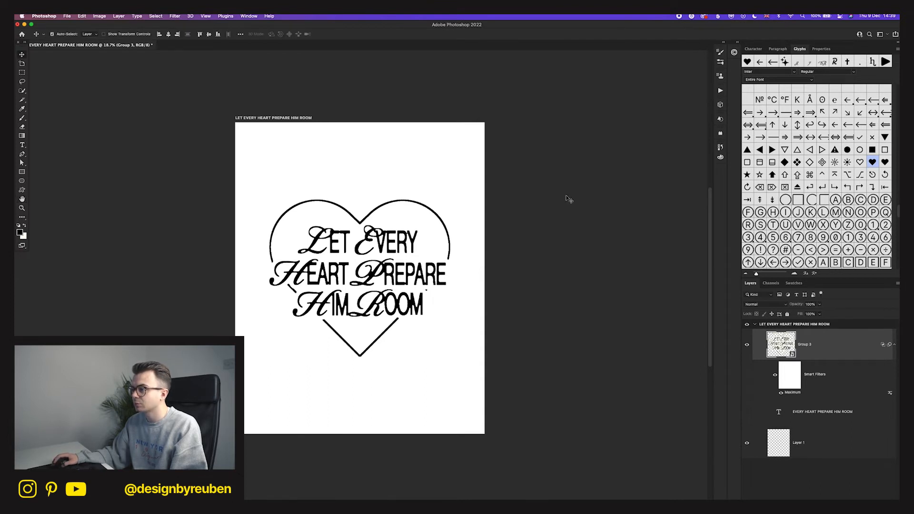
pyautogui.rightClick(832, 347)
pyautogui.click(800, 229)
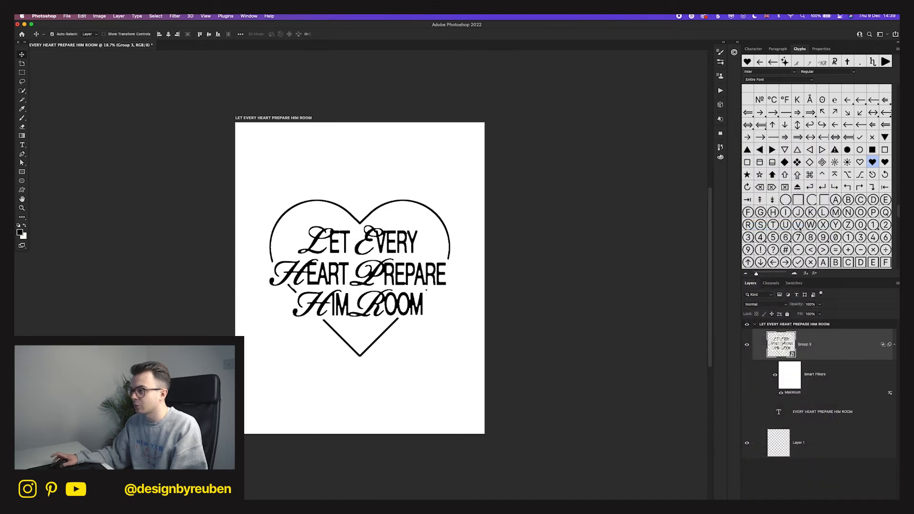
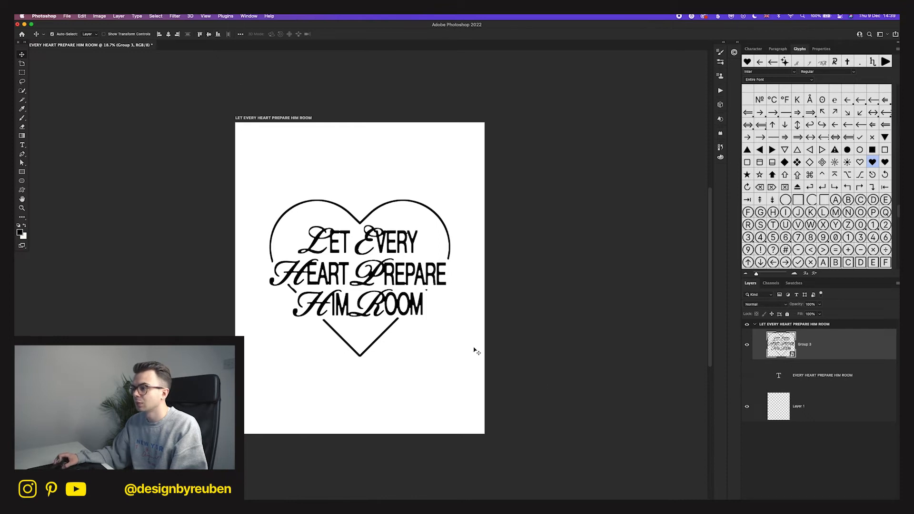
# - Scale the heart lettering artwork down slightly on the artboard, keeping its proportions and centre
pyautogui.scroll(-3, 474, 348)
pyautogui.scroll(2, 475, 348)
pyautogui.hotkey('ctrl', 't')
pyautogui.moveTo(466, 278)
pyautogui.mouseDown()
pyautogui.moveTo(446, 277)
pyautogui.moveTo(467, 278)
pyautogui.mouseUp()
pyautogui.moveTo(360, 411)
pyautogui.mouseDown()
pyautogui.moveTo(360, 429)
pyautogui.moveTo(360, 411)
pyautogui.mouseUp()
pyautogui.press('Return')
pyautogui.hotkey('ctrl', 't')
pyautogui.moveTo(450, 279); pyautogui.dragTo(456, 278)
pyautogui.click(354, 34)
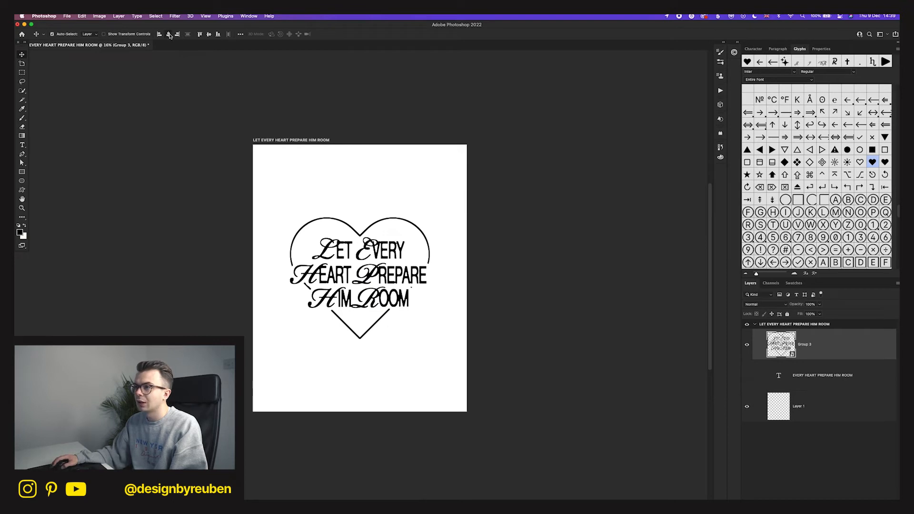
# - Add an empty layer directly beneath the heart lettering layer and fit the artboard in view
pyautogui.click(837, 407)
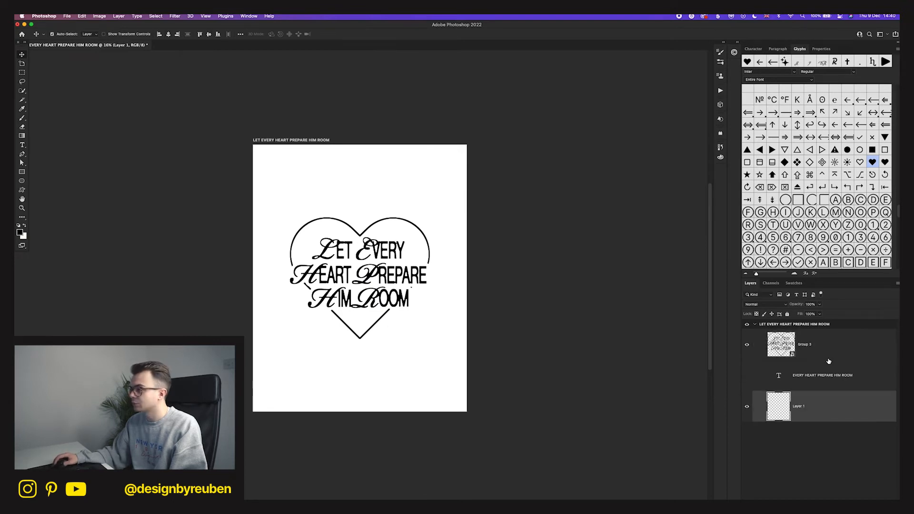
pyautogui.click(828, 361)
pyautogui.press('super+0')
pyautogui.press('super+alt+shift+n')
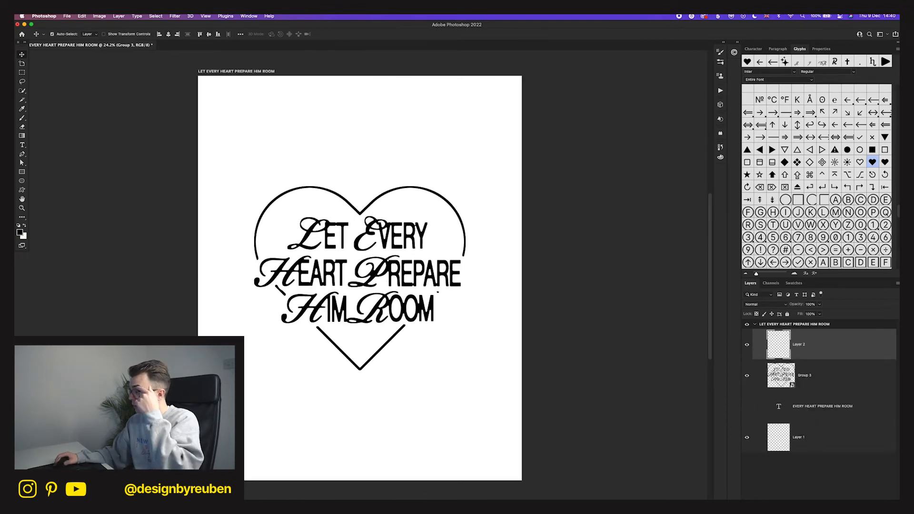
pyautogui.press('super+bracketleft')
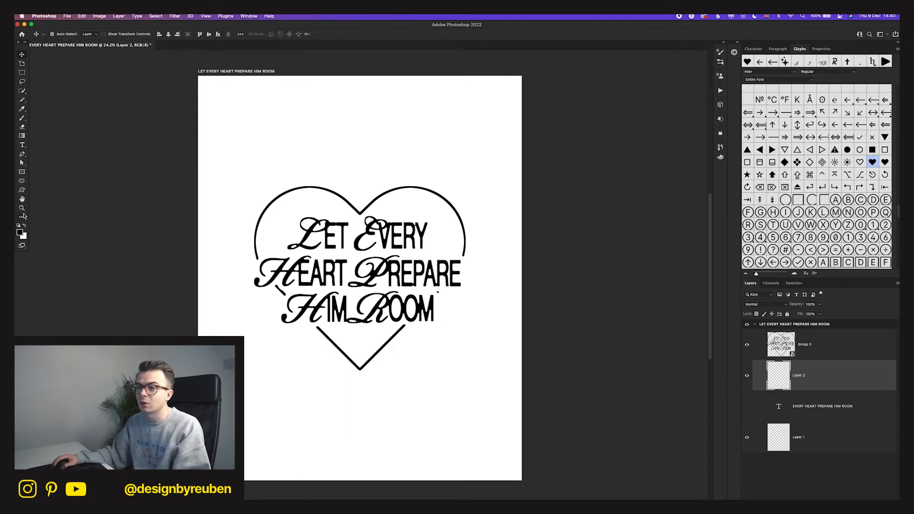
# - Draw a circle about 2429 px in diameter on the new layer and centre it behind the heart lettering
pyautogui.click(21, 182)
pyautogui.moveTo(277, 192); pyautogui.dragTo(482, 395)
pyautogui.click(22, 55)
pyautogui.moveTo(395, 292); pyautogui.dragTo(376, 276)
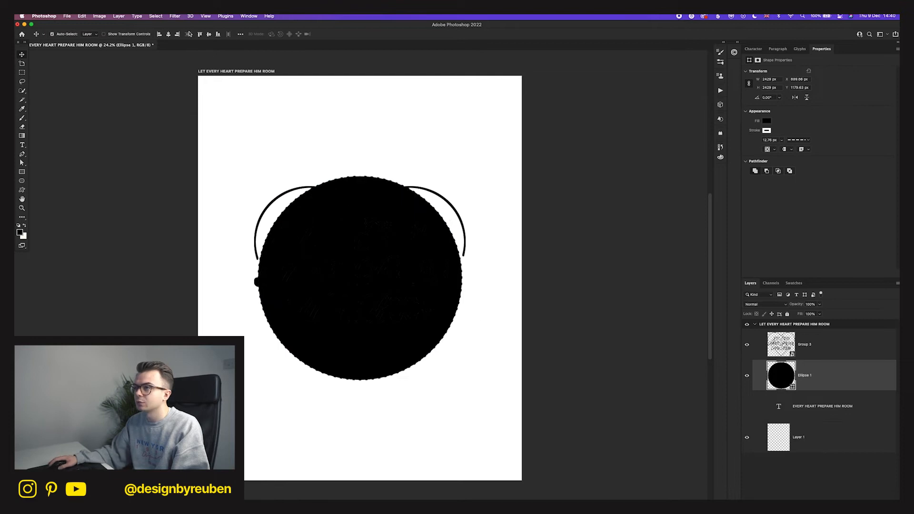
# - Fill the circle with the pink, magenta and blue gradient preset, and set the gradient style to Radial
pyautogui.click(766, 121)
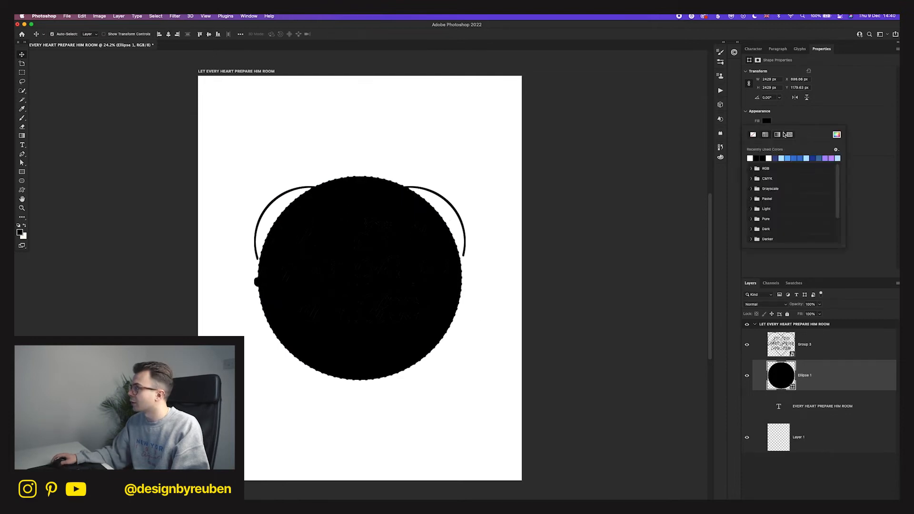
pyautogui.click(777, 134)
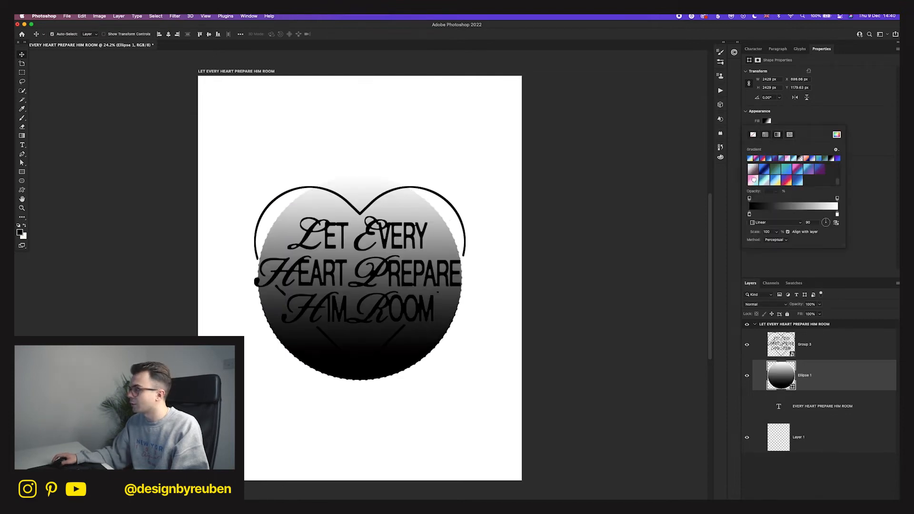
pyautogui.click(753, 180)
pyautogui.scroll(3, 771, 179)
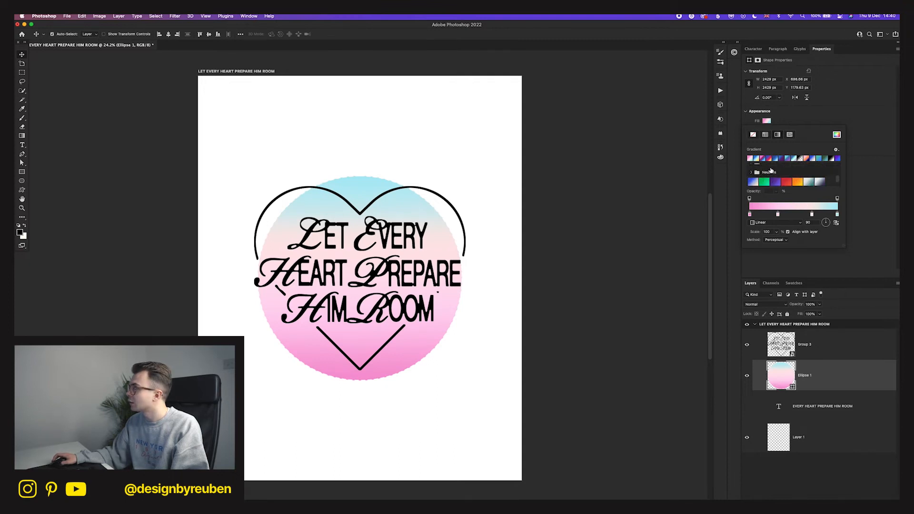
pyautogui.click(795, 181)
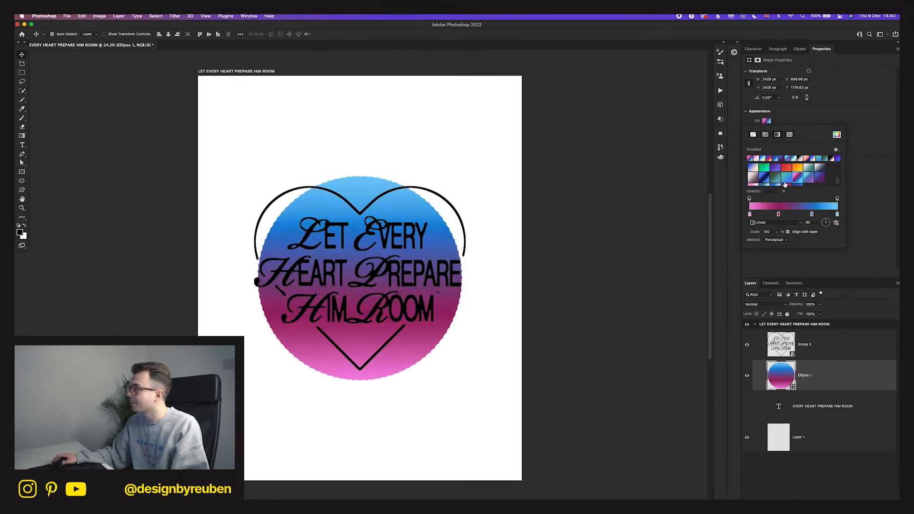
pyautogui.scroll(-5, 784, 185)
pyautogui.click(771, 226)
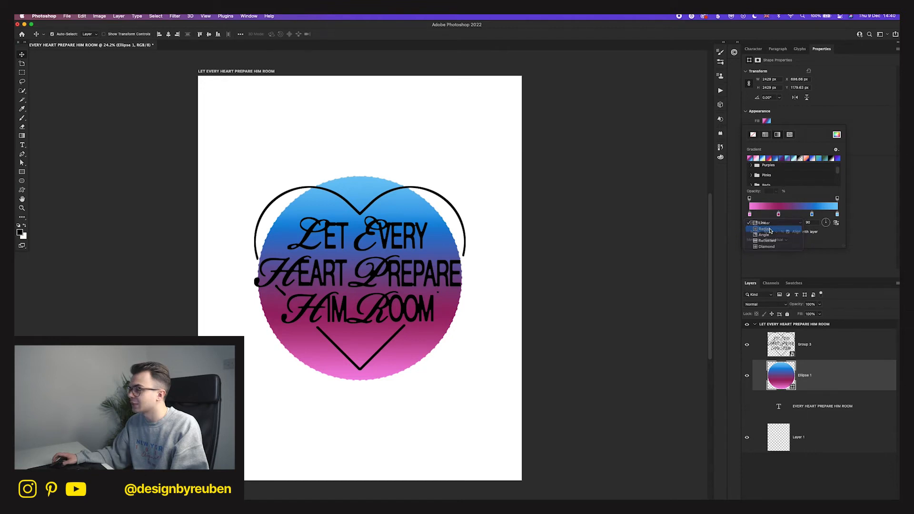
pyautogui.click(769, 230)
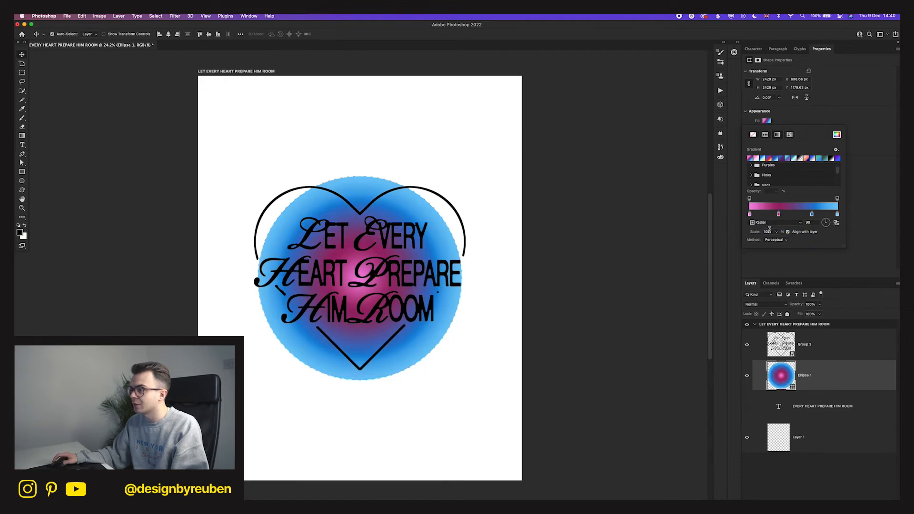
pyautogui.click(874, 219)
# - Remove the gradient circle's stroke and convert the circle into a smart object
pyautogui.click(766, 130)
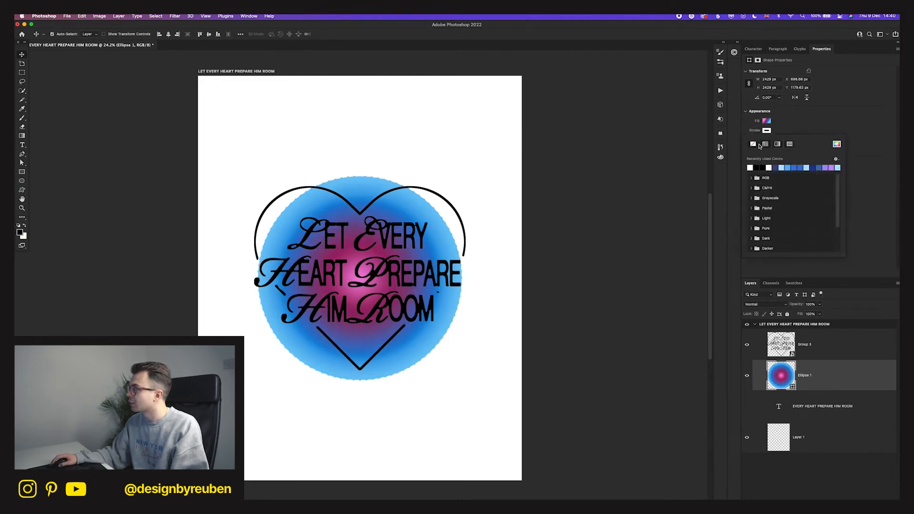
pyautogui.click(756, 144)
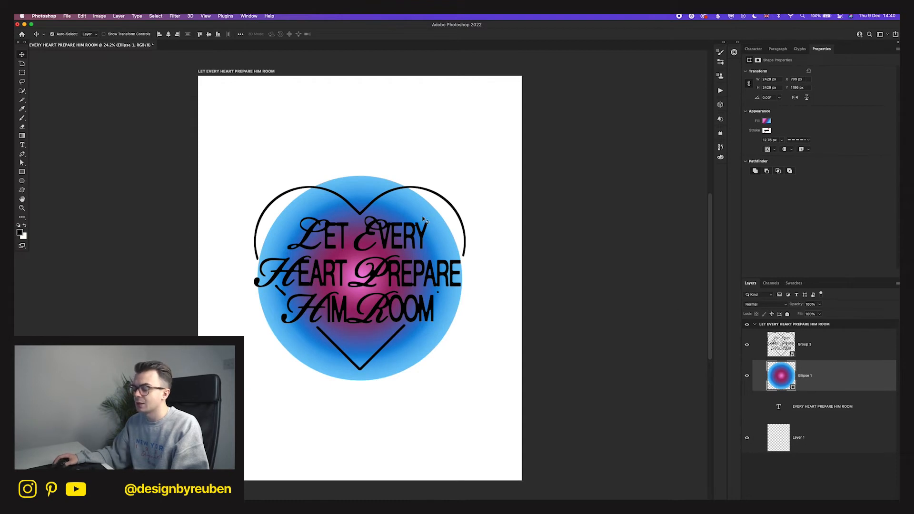
pyautogui.rightClick(839, 380)
pyautogui.click(801, 273)
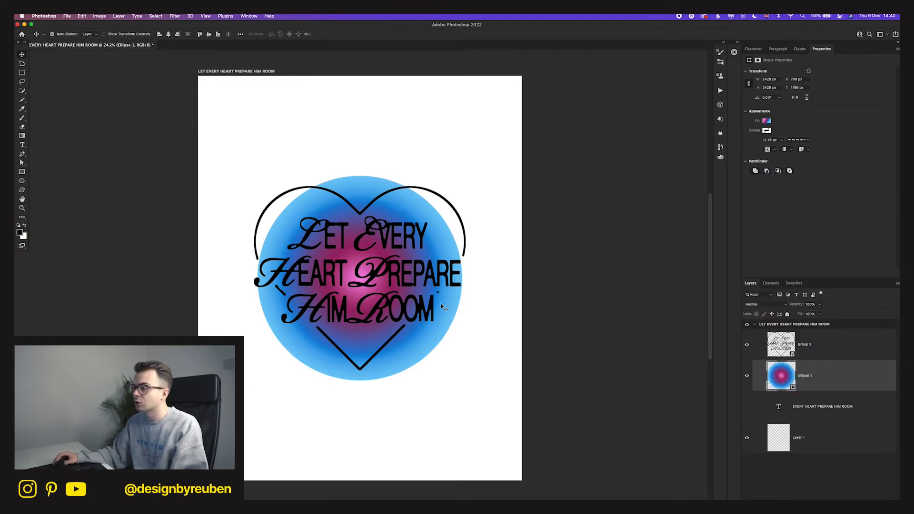
# - Apply a Gaussian Blur with a radius of about 224 pixels to the gradient circle
pyautogui.click(175, 15)
pyautogui.moveTo(190, 111)
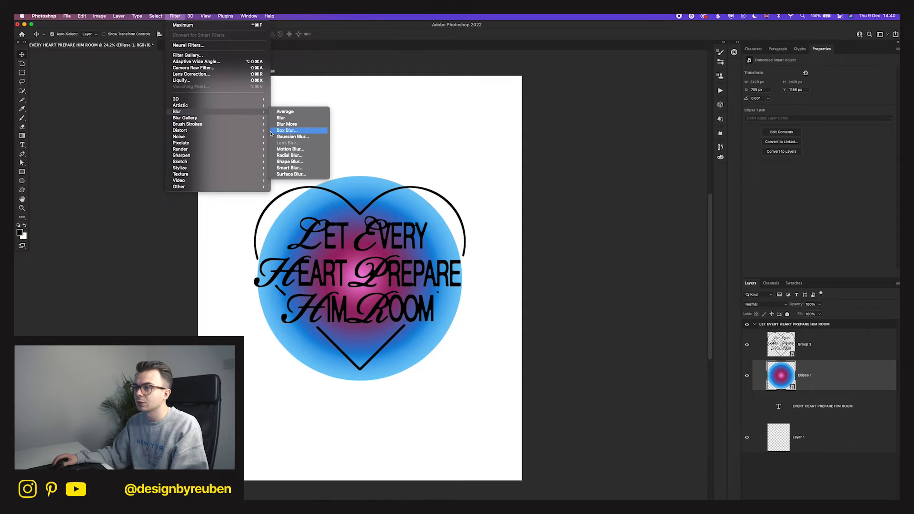
pyautogui.click(297, 137)
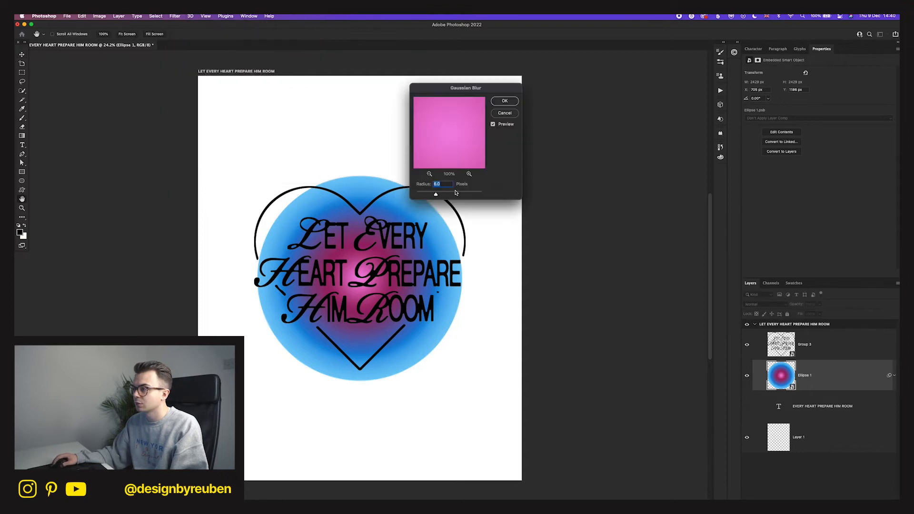
pyautogui.click(456, 192)
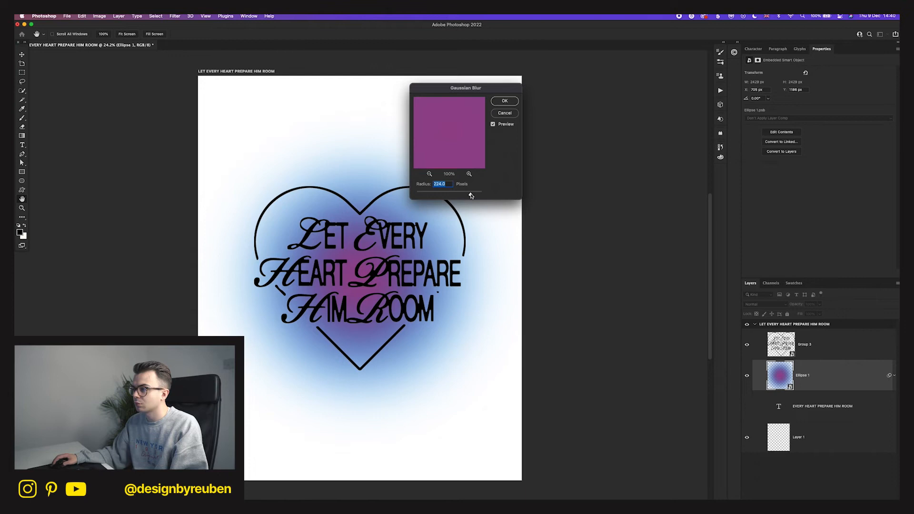
pyautogui.click(504, 100)
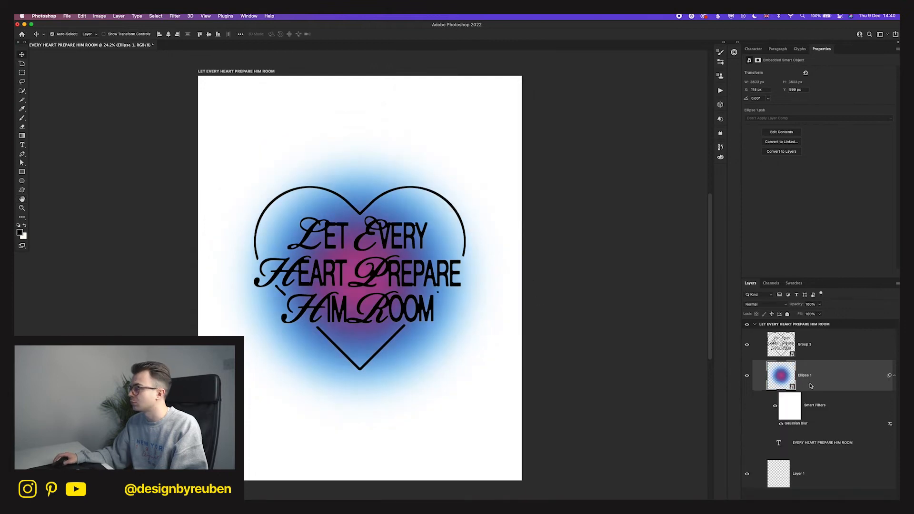
# - Convert the blurred circle into a new smart object and scale it down to about 84% around its centre
pyautogui.rightClick(810, 386)
pyautogui.click(771, 226)
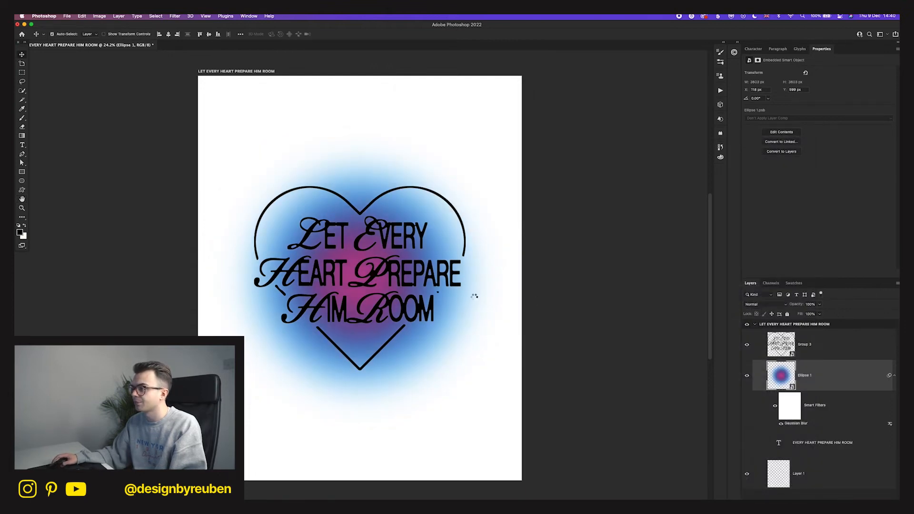
pyautogui.press('super+t')
pyautogui.moveTo(496, 278); pyautogui.dragTo(498, 278)
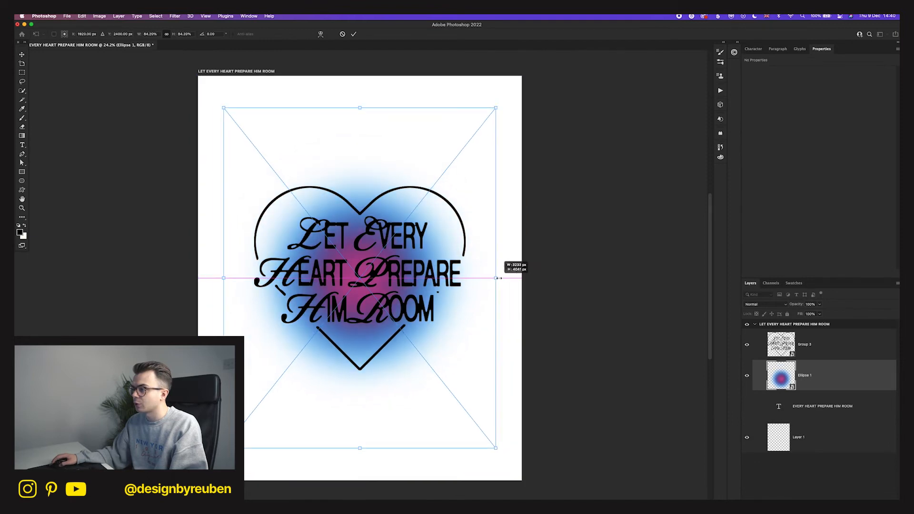
pyautogui.click(354, 34)
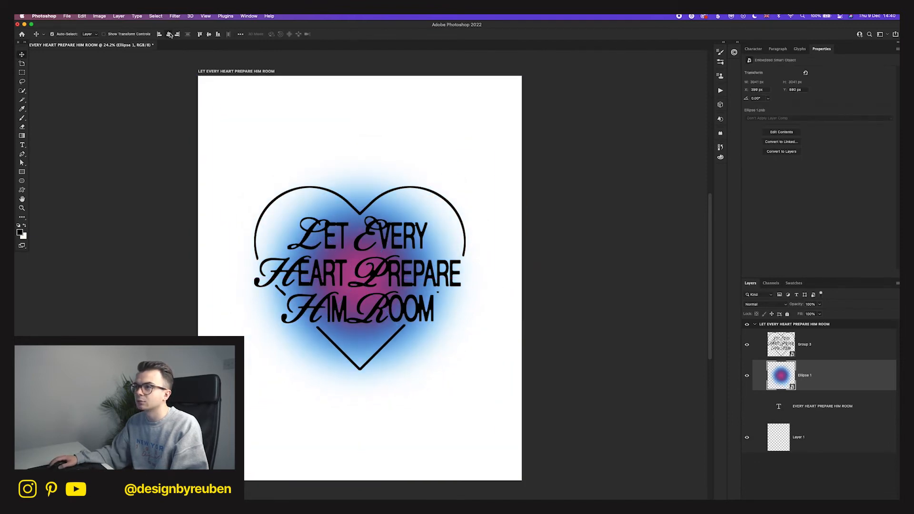
pyautogui.click(810, 346)
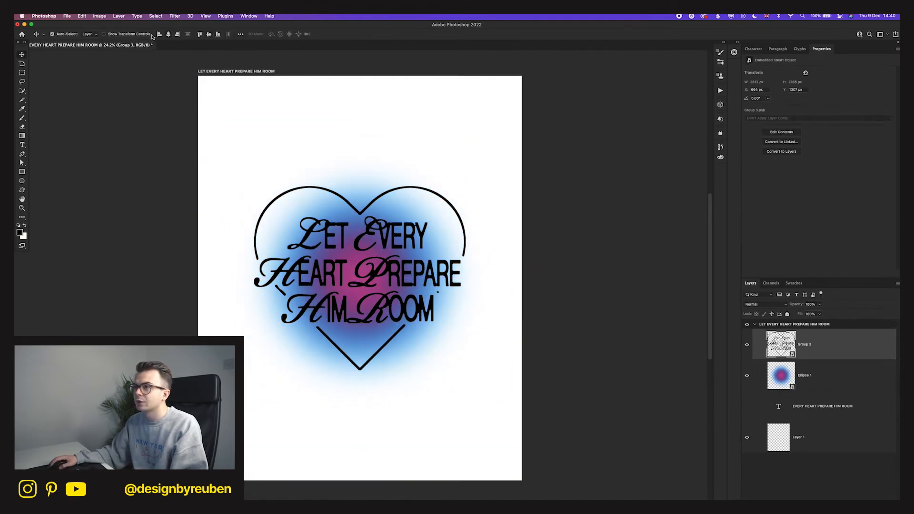
pyautogui.doubleClick(832, 346)
pyautogui.click(694, 121)
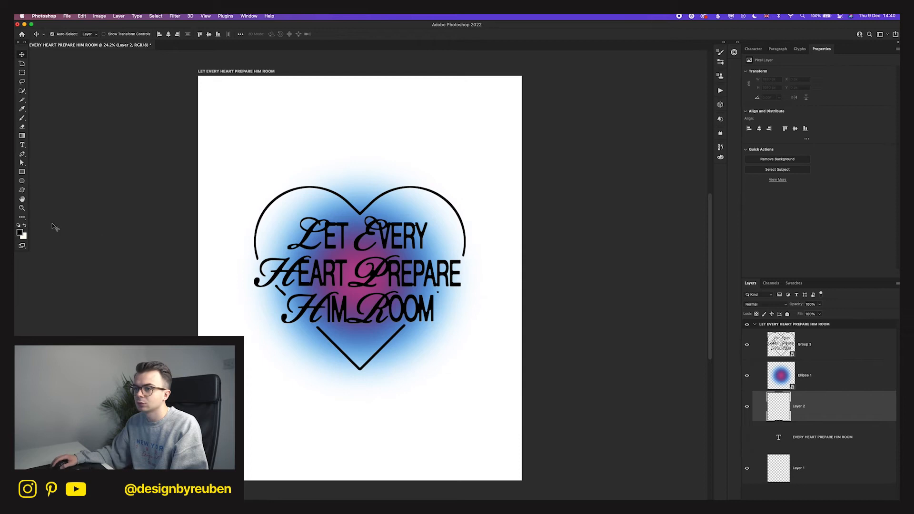
# - Fill the empty layer beneath the blurred circle with black using the Paint Bucket
pyautogui.click(22, 218)
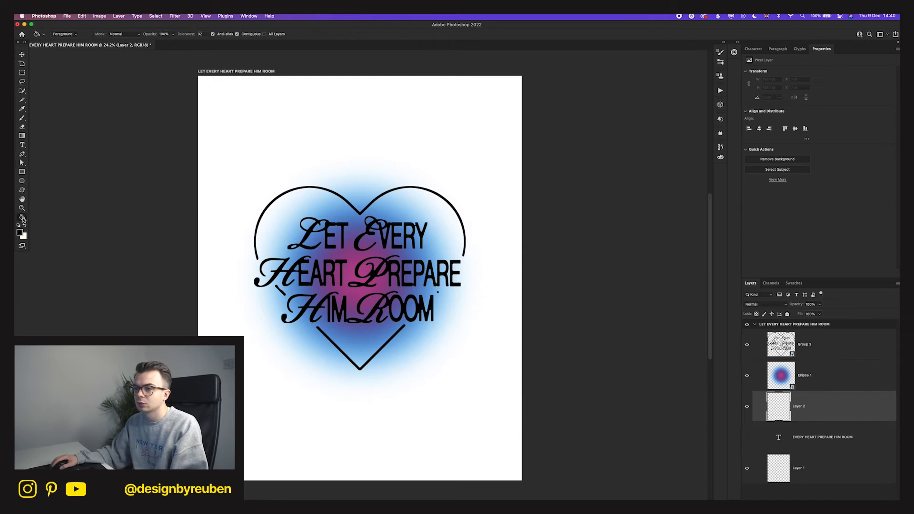
pyautogui.click(312, 437)
pyautogui.click(23, 53)
# - Add a Color Overlay effect in white (ffffff) to the heart lettering layer
pyautogui.click(842, 349)
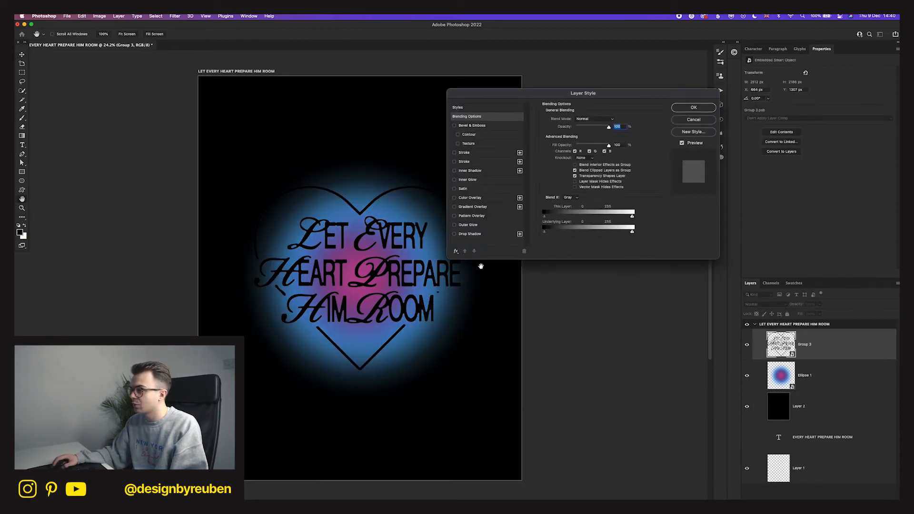
pyautogui.click(455, 198)
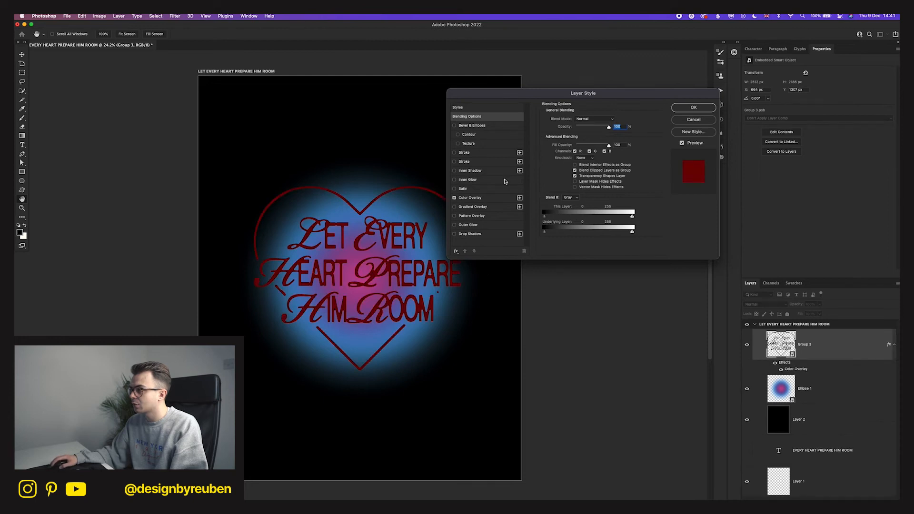
pyautogui.click(475, 198)
pyautogui.click(613, 120)
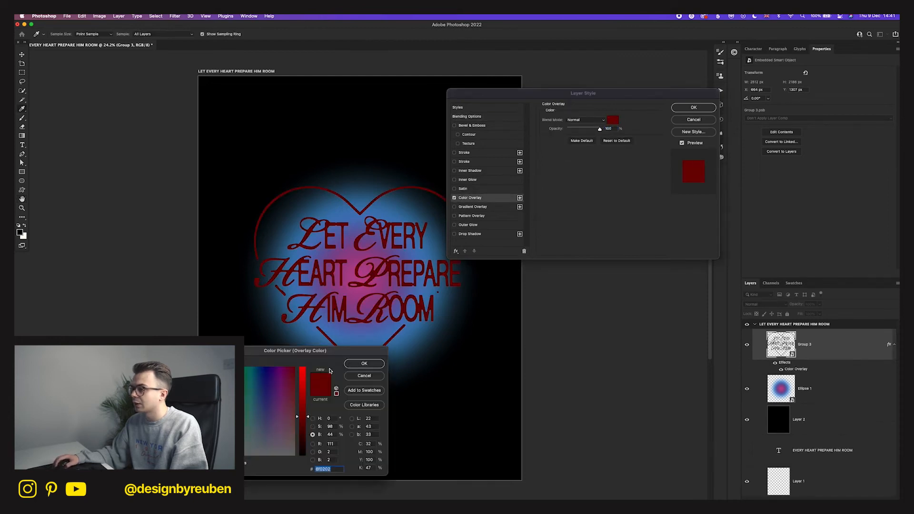
pyautogui.write('ffffff')
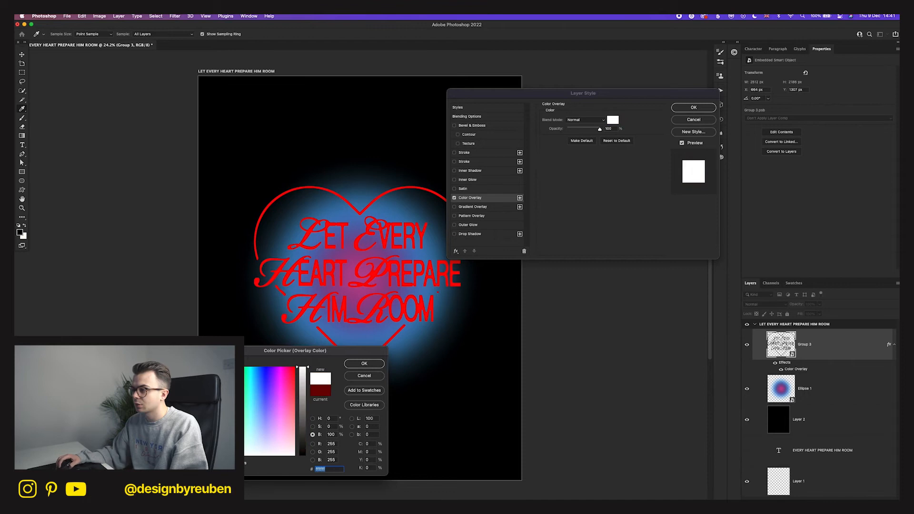
pyautogui.click(362, 364)
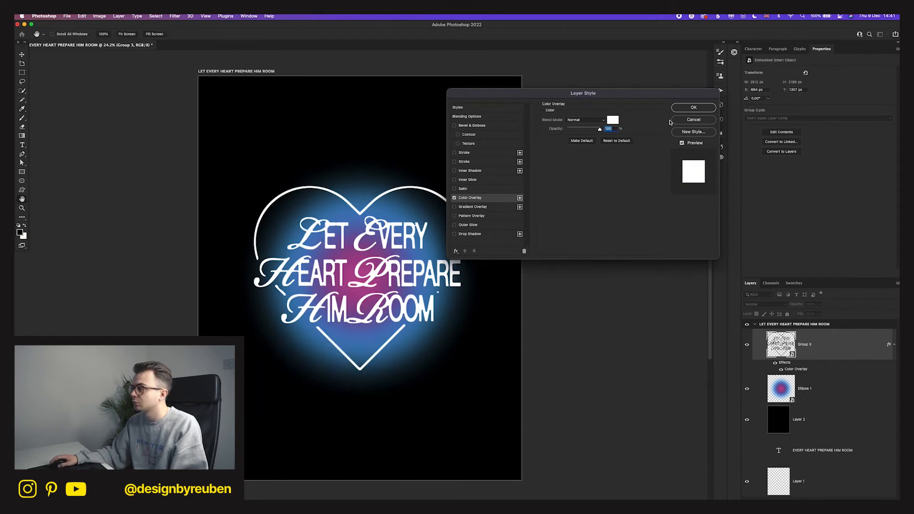
pyautogui.click(693, 107)
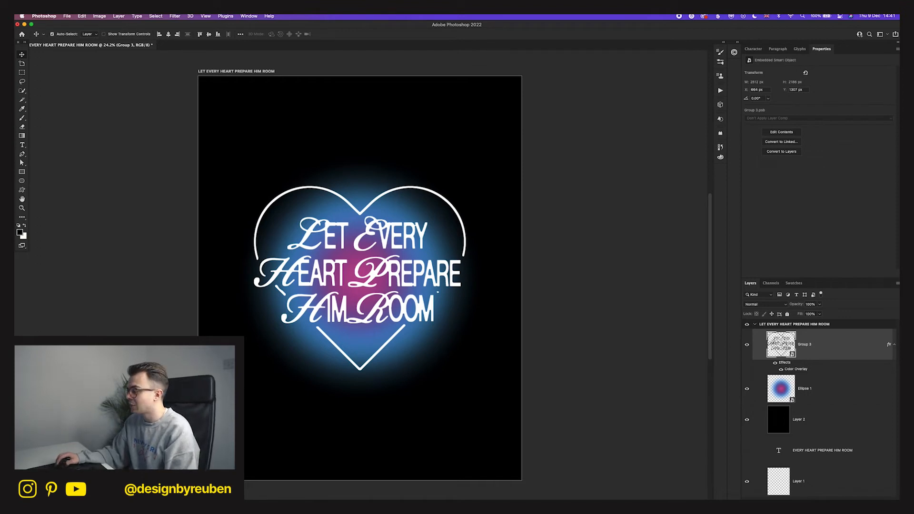
# - Place the chuko-cribb Unsplash photo from the downloads and scale it to about 113% so it covers the poster
pyautogui.click(605, 497)
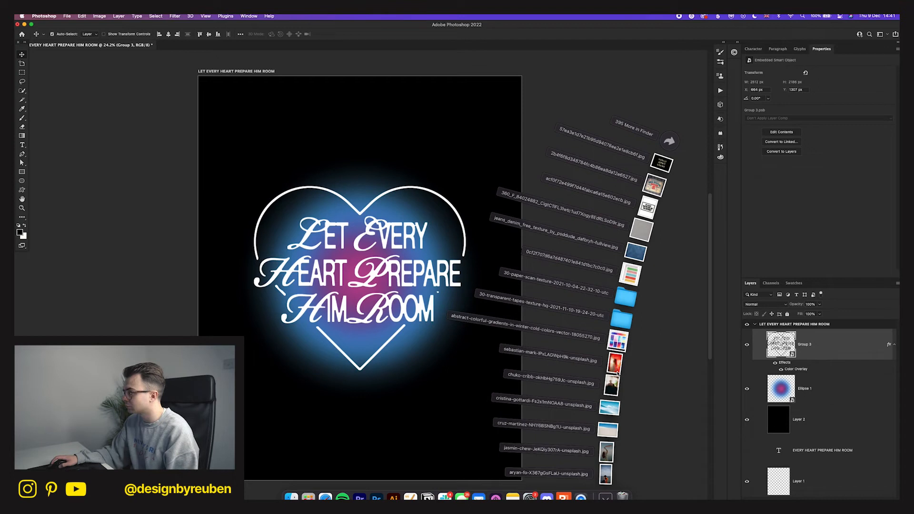
pyautogui.moveTo(613, 386); pyautogui.dragTo(395, 405)
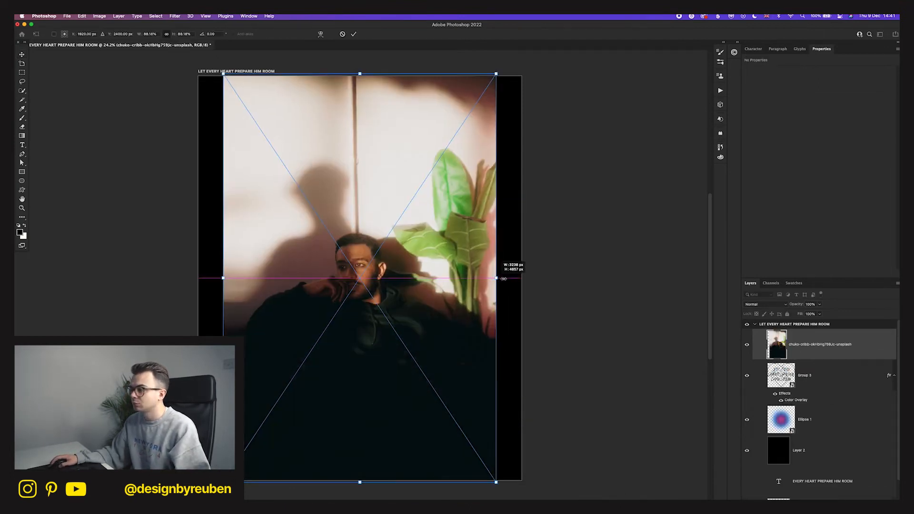
pyautogui.moveTo(519, 301); pyautogui.dragTo(517, 241)
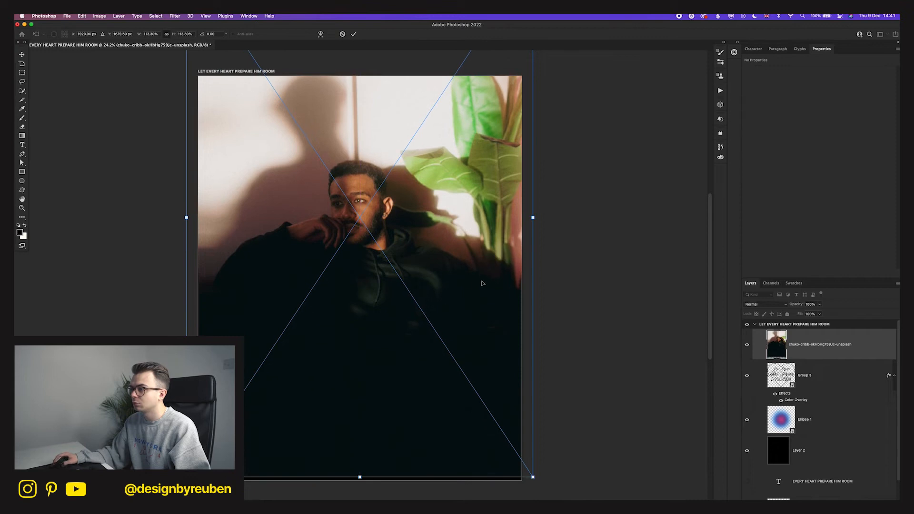
pyautogui.click(353, 35)
# - Move the photo layer beneath the blurred gradient circle and hide the circle
pyautogui.moveTo(828, 357); pyautogui.dragTo(819, 445)
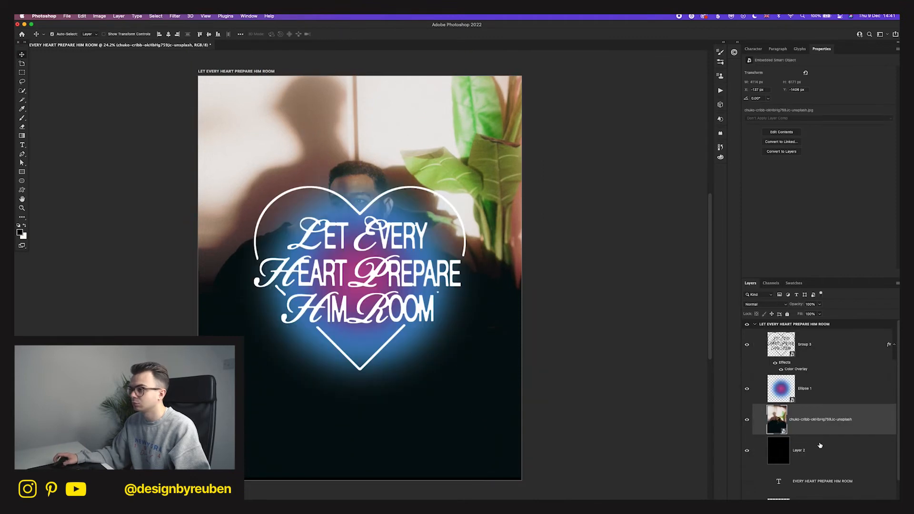
pyautogui.click(747, 389)
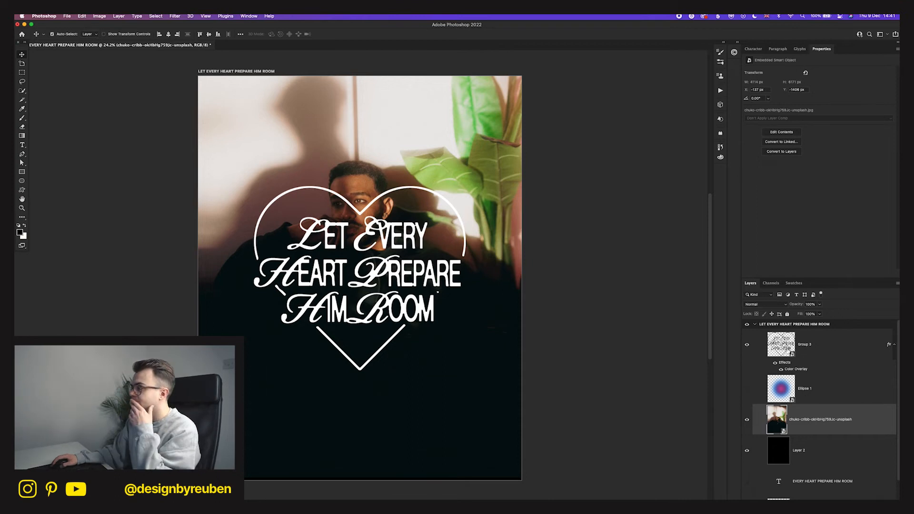
# - Open the lettering's nested smart objects down to the separate heart layer and scale the heart to about 2444 px wide around its centre
pyautogui.doubleClick(783, 347)
pyautogui.doubleClick(783, 343)
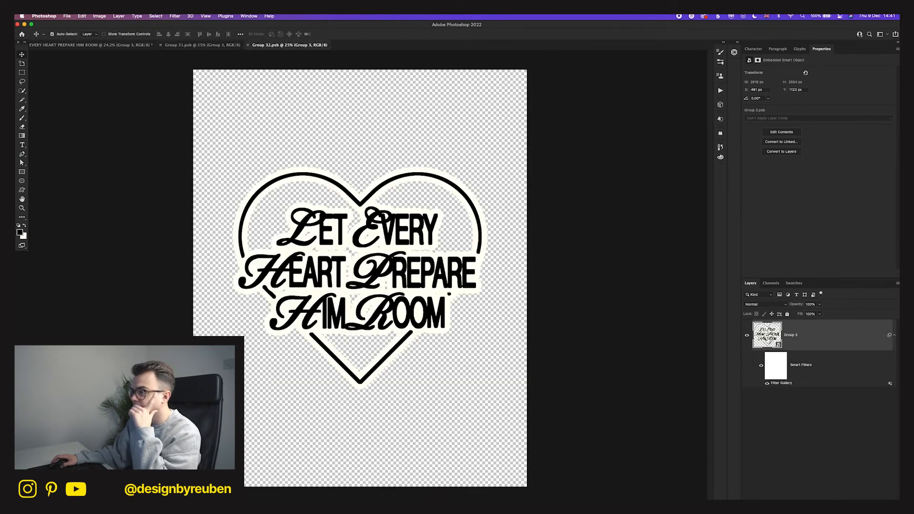
pyautogui.doubleClick(767, 339)
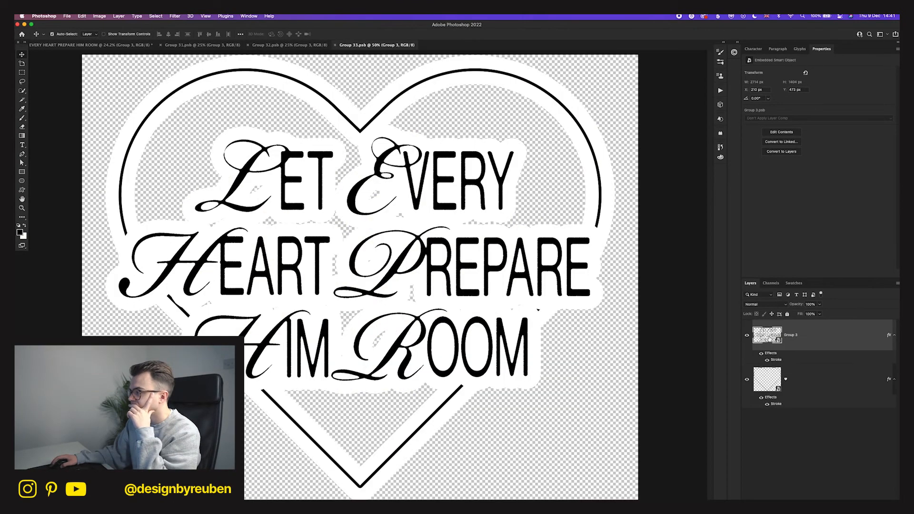
pyautogui.click(801, 382)
pyautogui.press('super+minus')
pyautogui.press('super+t')
pyautogui.moveTo(548, 285); pyautogui.dragTo(526, 285)
pyautogui.click(354, 34)
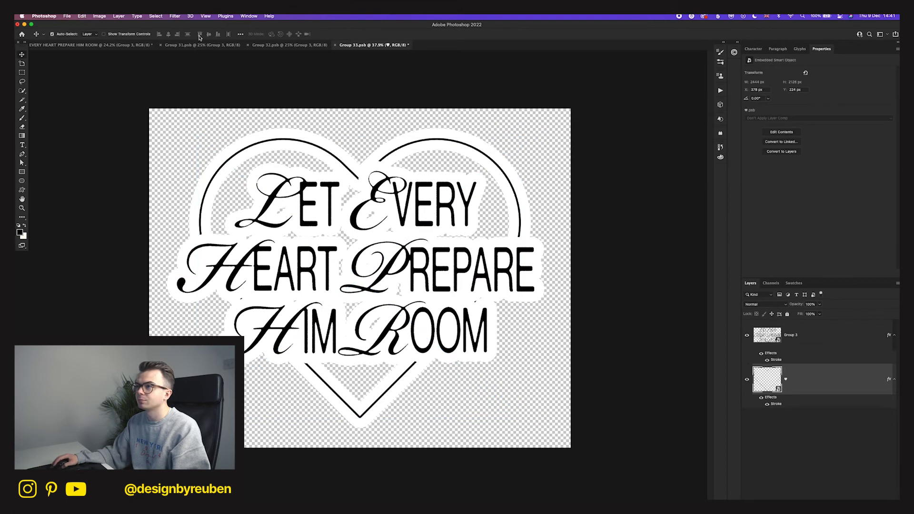
# - Align the heart to the canvas's vertical centre, then save and close its smart object
pyautogui.click(237, 35)
pyautogui.click(255, 98)
pyautogui.click(255, 104)
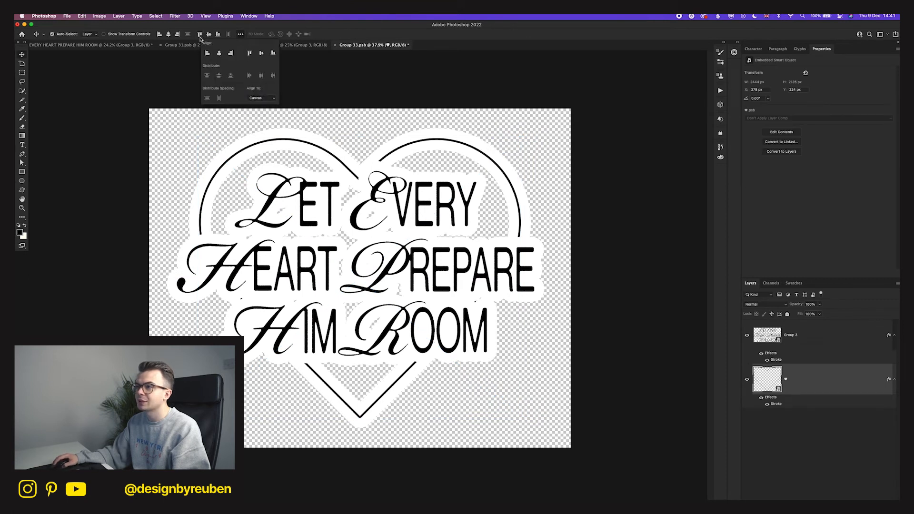
pyautogui.click(209, 36)
pyautogui.press('super+s')
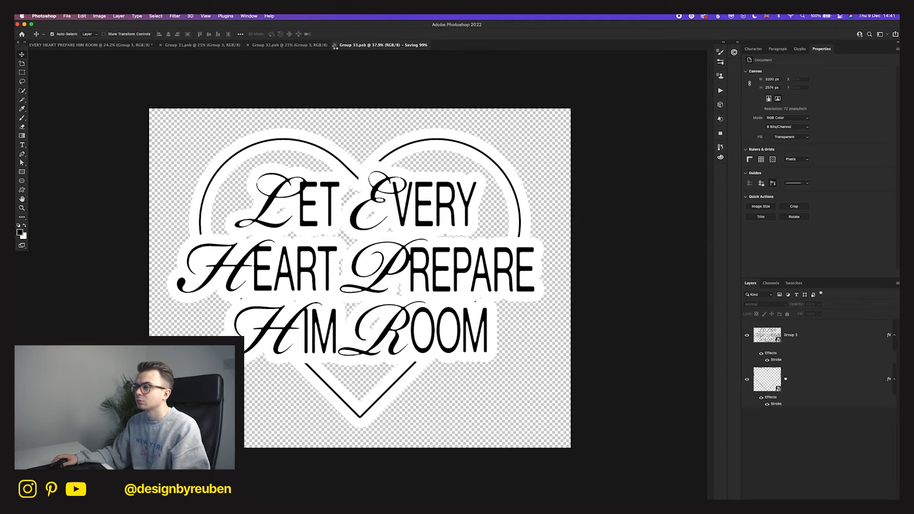
pyautogui.click(335, 45)
pyautogui.press('super+s')
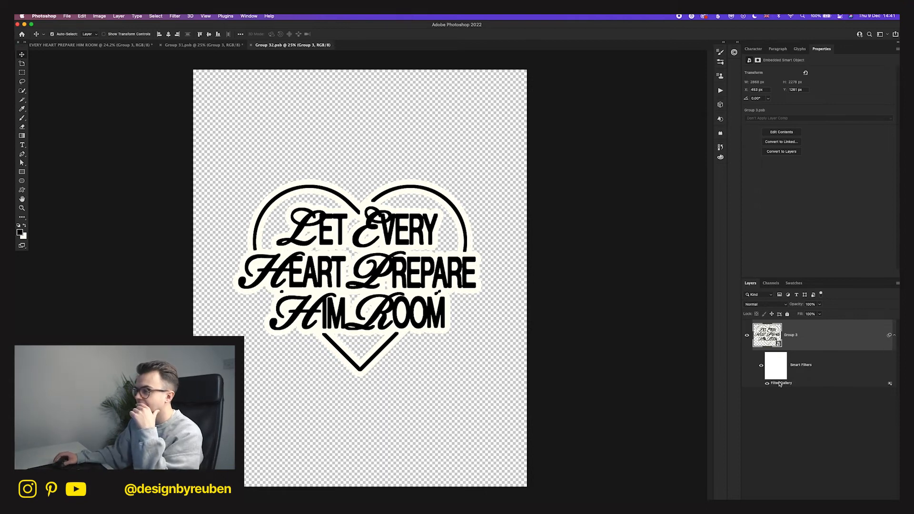
pyautogui.doubleClick(780, 383)
pyautogui.moveTo(533, 86); pyautogui.dragTo(532, 85)
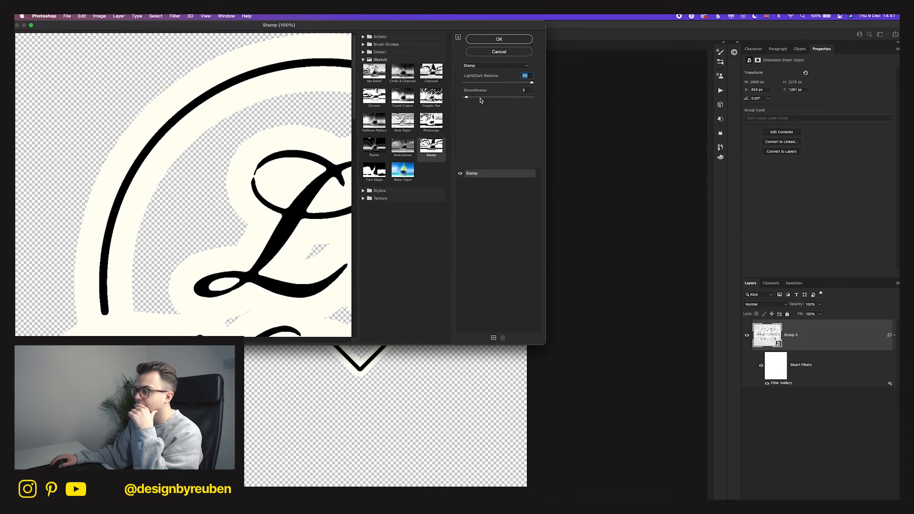
pyautogui.moveTo(470, 98); pyautogui.dragTo(465, 98)
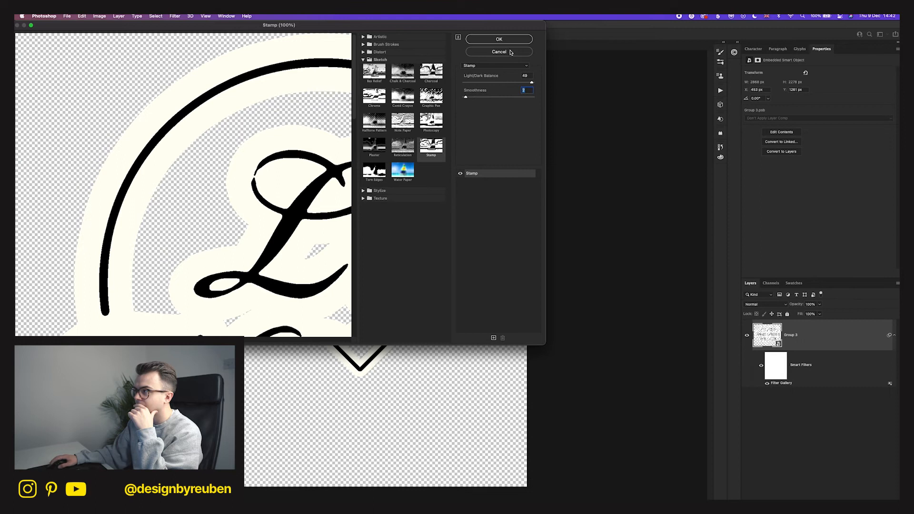
pyautogui.click(509, 52)
pyautogui.click(766, 383)
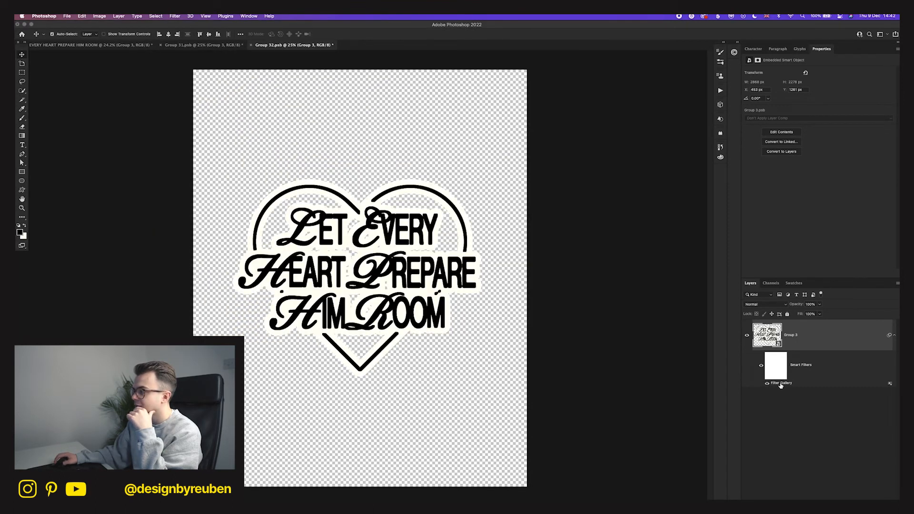
# - Set the lettering's Stamp filter to a Light/Dark Balance of 49 and a Smoothness of 8
pyautogui.doubleClick(781, 383)
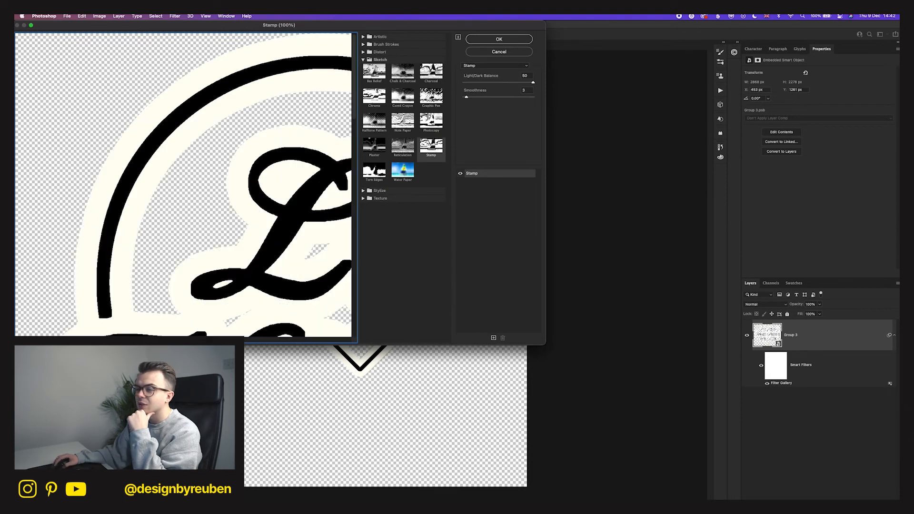
pyautogui.press('super+minus')
pyautogui.press('super+minus')
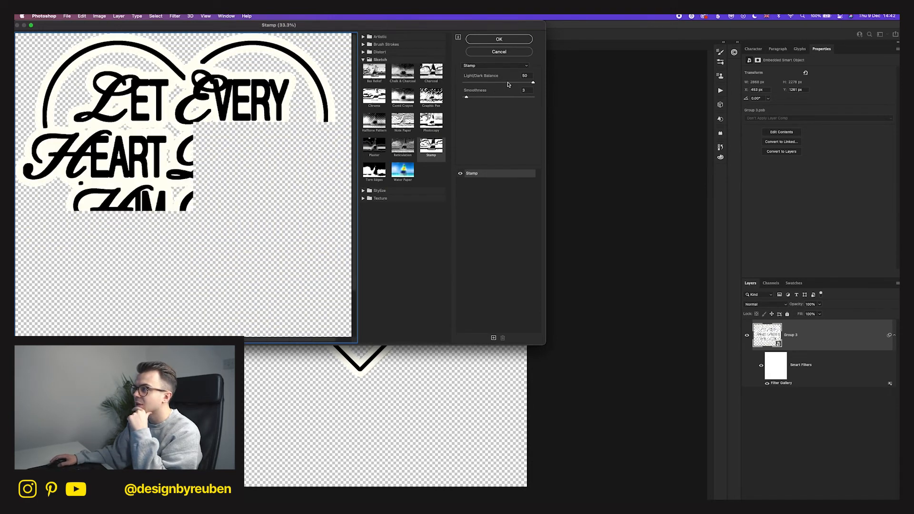
pyautogui.moveTo(532, 83); pyautogui.dragTo(531, 84)
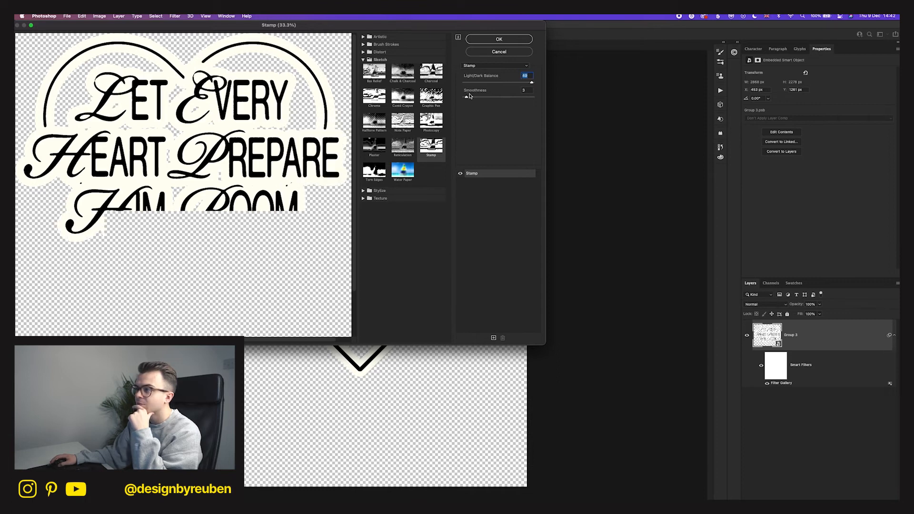
pyautogui.moveTo(466, 97); pyautogui.dragTo(473, 99)
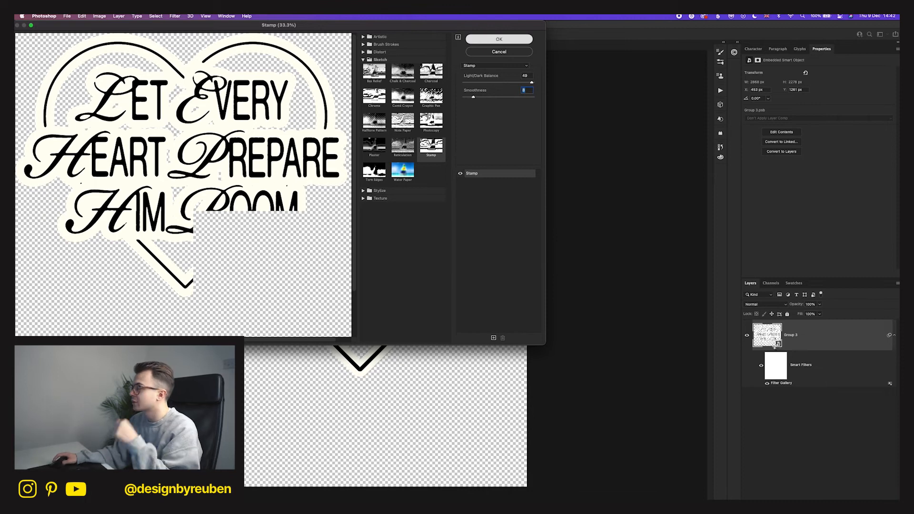
# - Convert the stamped lettering into a new smart object, then save and close its document
pyautogui.rightClick(813, 341)
pyautogui.click(784, 225)
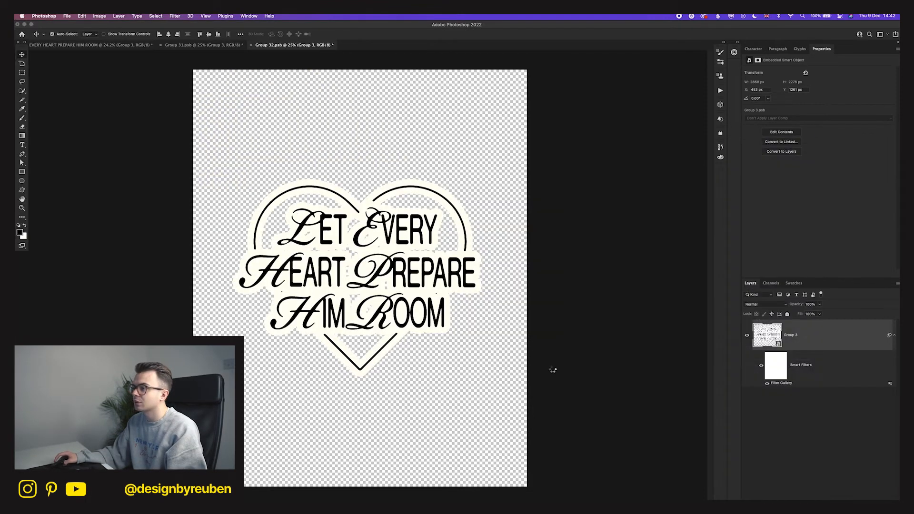
pyautogui.press('super+s')
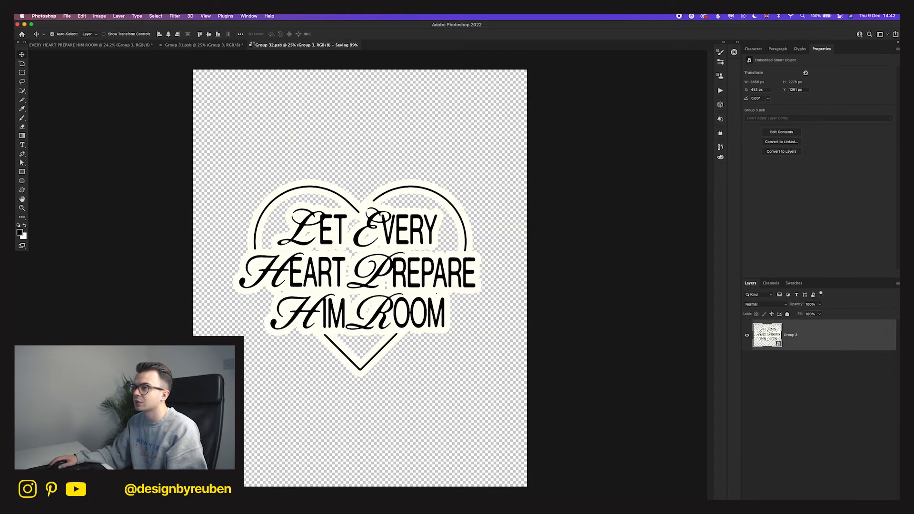
pyautogui.click(251, 44)
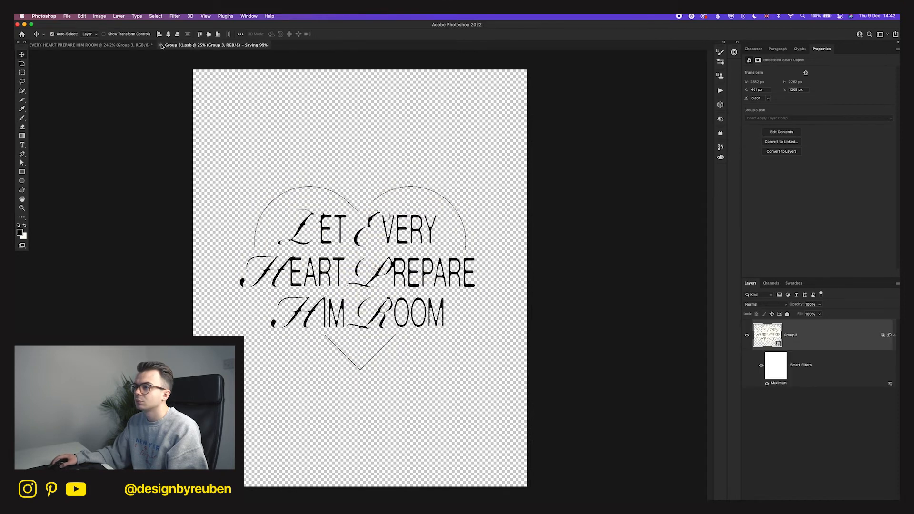
# - Hide the Maximum smart filter on the lettering in the parent smart object, then save and close it
pyautogui.click(767, 383)
pyautogui.press('super+s')
pyautogui.click(157, 45)
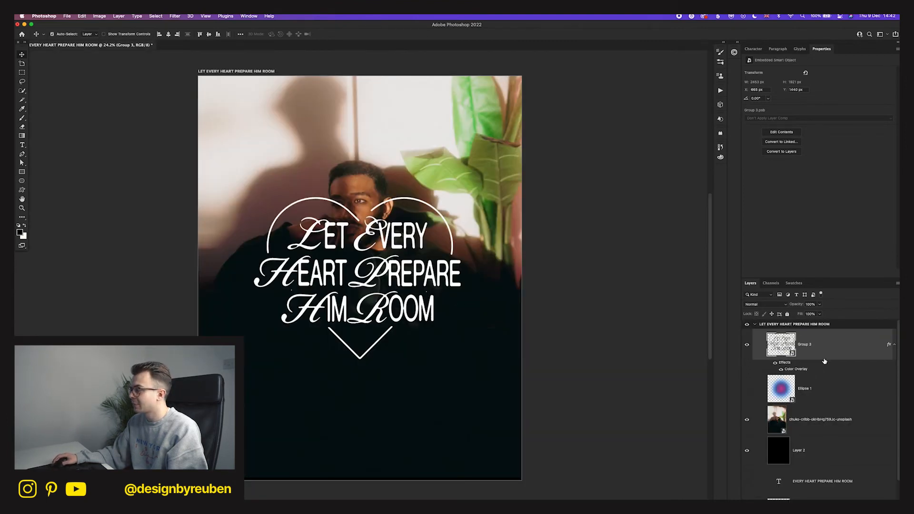
# - Convert the poster's white lettering layer into a new smart object
pyautogui.press('super+t')
pyautogui.press('Return')
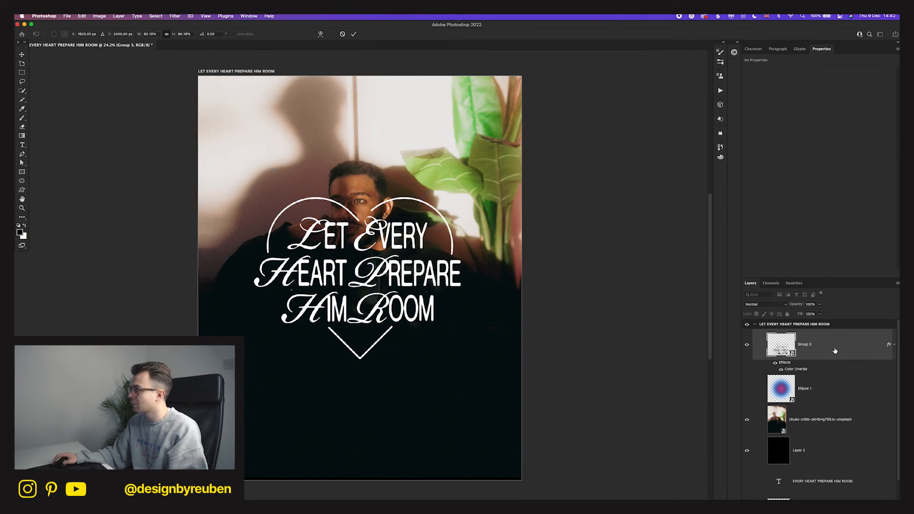
pyautogui.rightClick(830, 345)
# - Scale the lettering up to about 120% and centre it horizontally on the poster
pyautogui.press('super+t')
pyautogui.moveTo(463, 284); pyautogui.dragTo(481, 277)
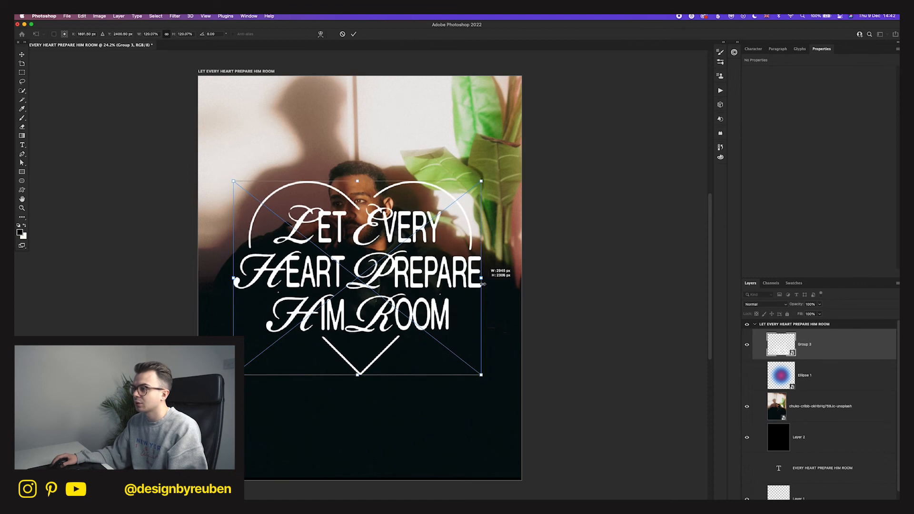
pyautogui.click(354, 35)
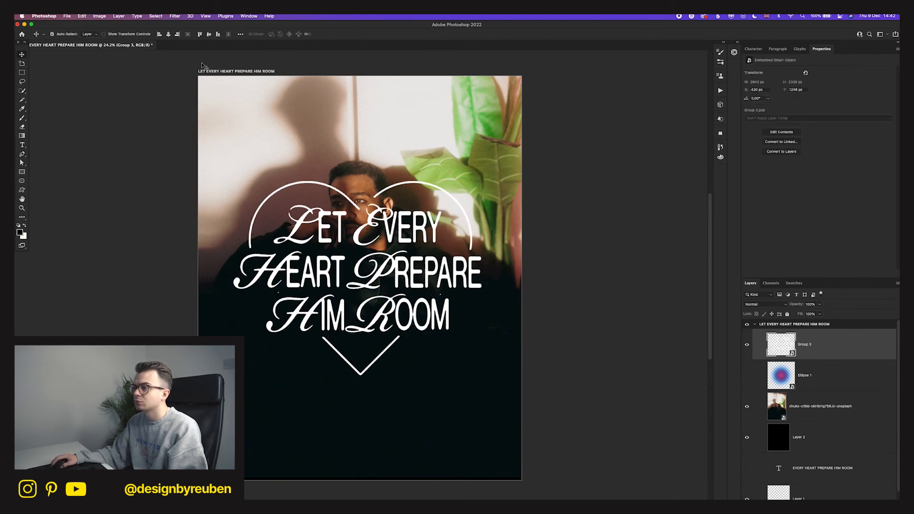
pyautogui.click(159, 35)
pyautogui.click(168, 35)
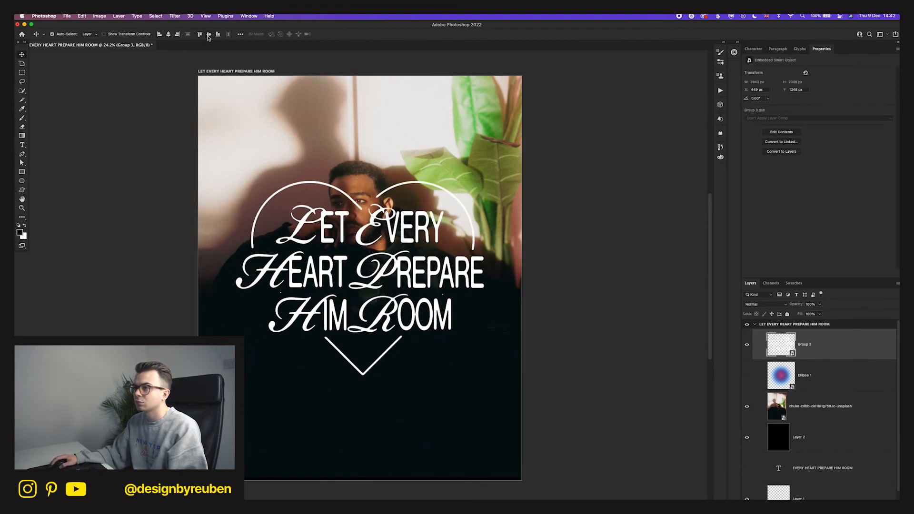
pyautogui.scroll(-2, 470, 246)
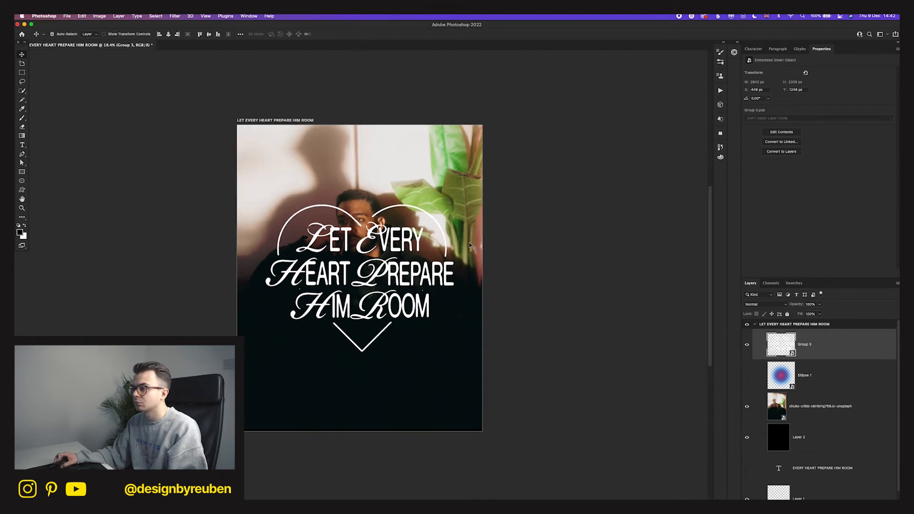
pyautogui.scroll(1, 472, 283)
pyautogui.moveTo(450, 264); pyautogui.dragTo(452, 277)
pyautogui.press('super+z')
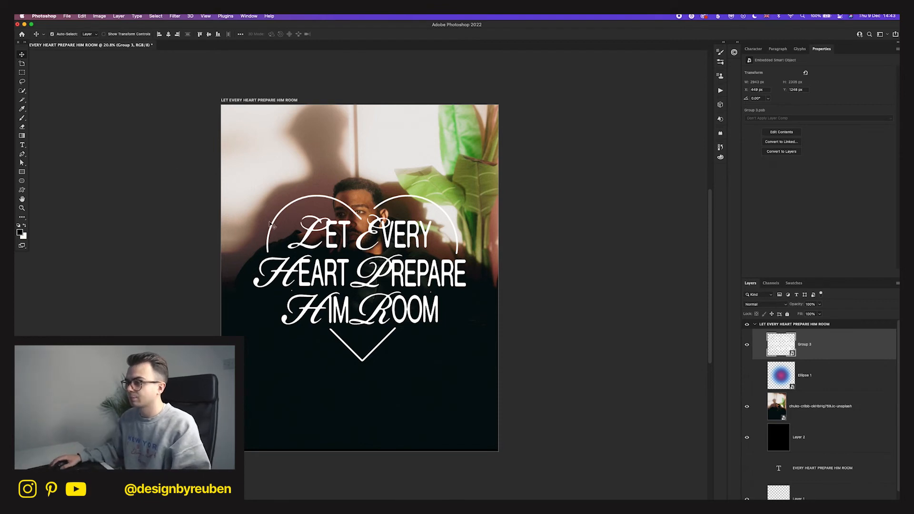
# - Start a new text layer to the lower left of the heart lettering and set its text colour to white (ffffff)
pyautogui.click(22, 136)
pyautogui.click(22, 144)
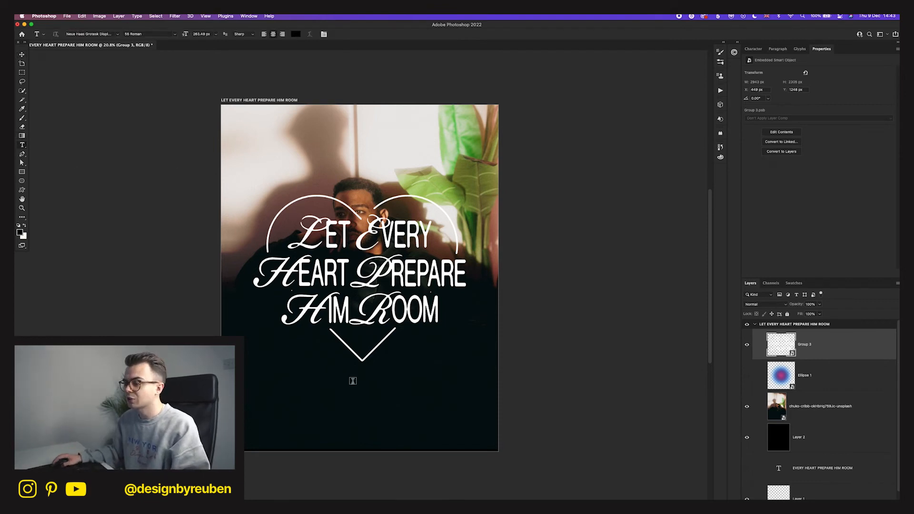
pyautogui.click(284, 354)
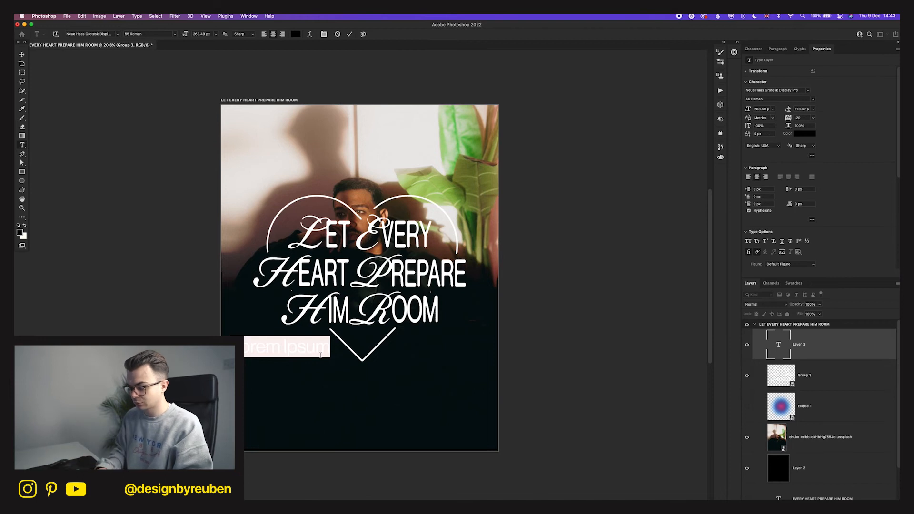
pyautogui.write('JO')
pyautogui.press('BackSpace')
pyautogui.press('BackSpace')
pyautogui.press('BackSpace')
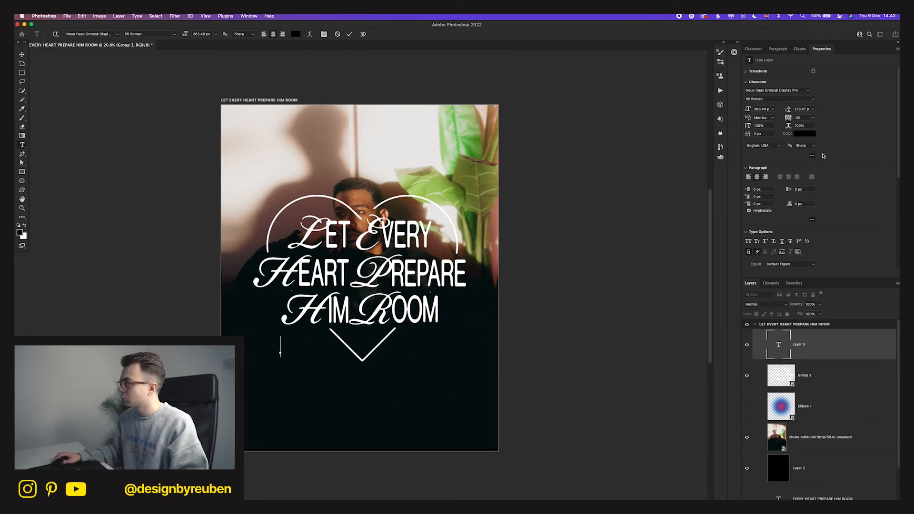
pyautogui.click(809, 133)
pyautogui.write('ffffff')
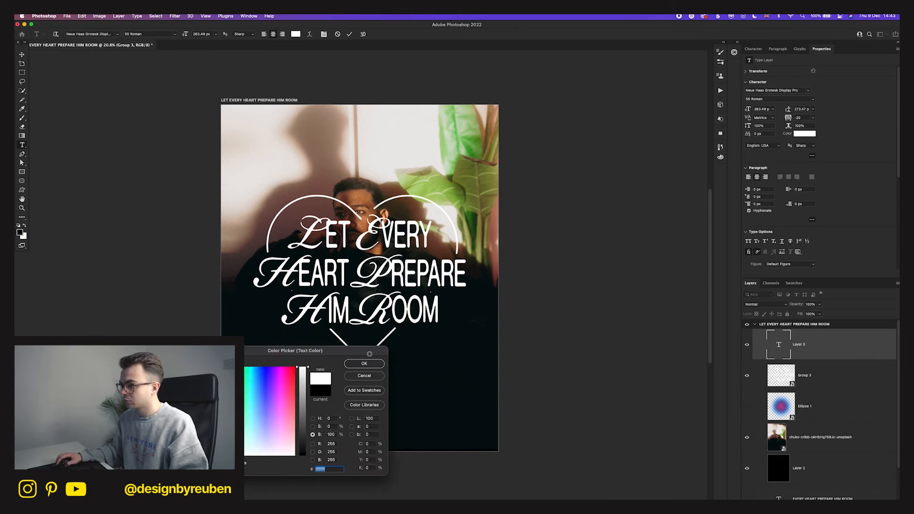
pyautogui.click(375, 365)
# - Enter "JOY TO THE WORLD" in the new text layer, with WORLD on a second line
pyautogui.write('JOY TO THE')
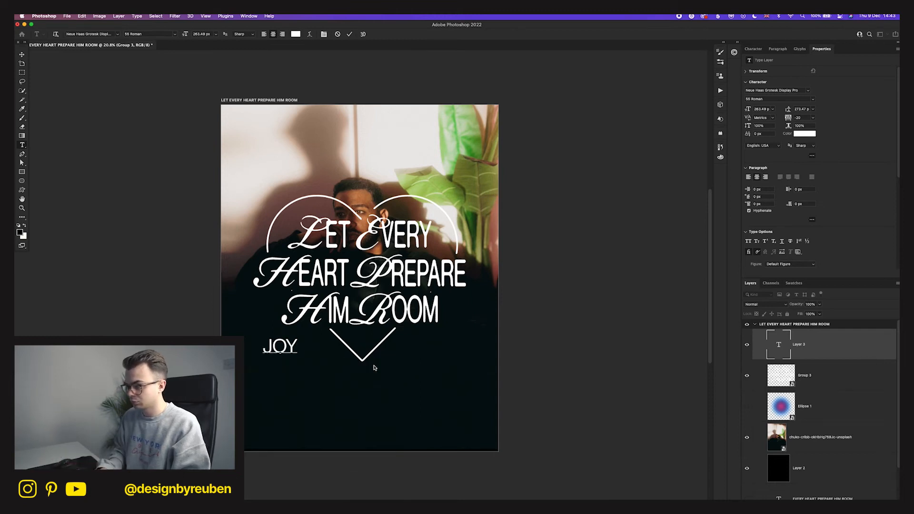
pyautogui.press('BackSpace')
pyautogui.press('BackSpace')
pyautogui.press('BackSpace')
pyautogui.press('BackSpace')
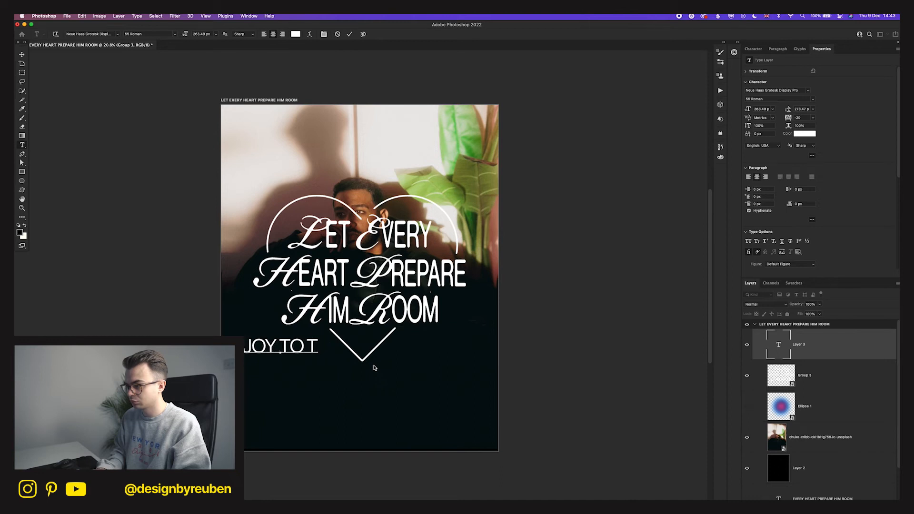
pyautogui.write('THE')
pyautogui.press('Return')
pyautogui.write('WORLD')
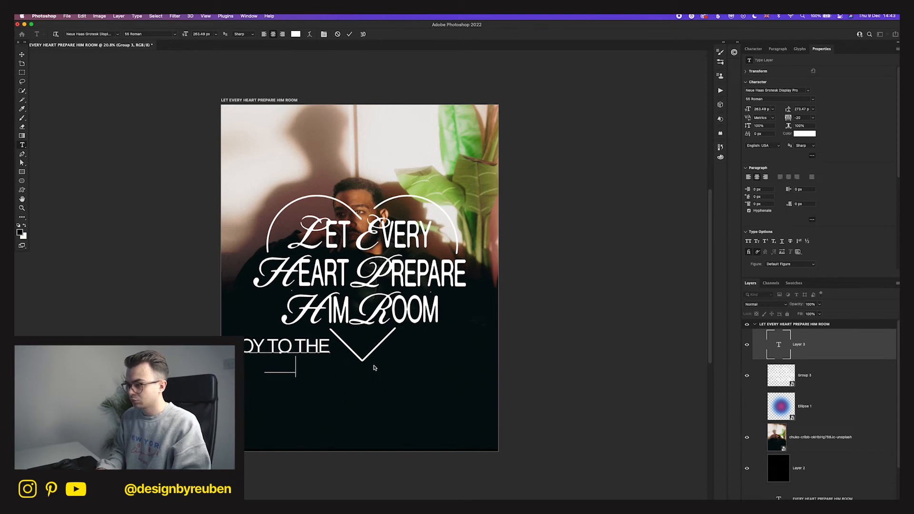
# - Scale the JOY TO THE WORLD text to about 101 px, place it left of the heart's point and copy it to the right side
pyautogui.click(22, 51)
pyautogui.hotkey('ctrl', 't')
pyautogui.moveTo(330, 378); pyautogui.dragTo(433, 350)
pyautogui.press('Return')
# - Replace the wording of the copied text with "THE LORD IS COME" on two lines
pyautogui.doubleClick(434, 350)
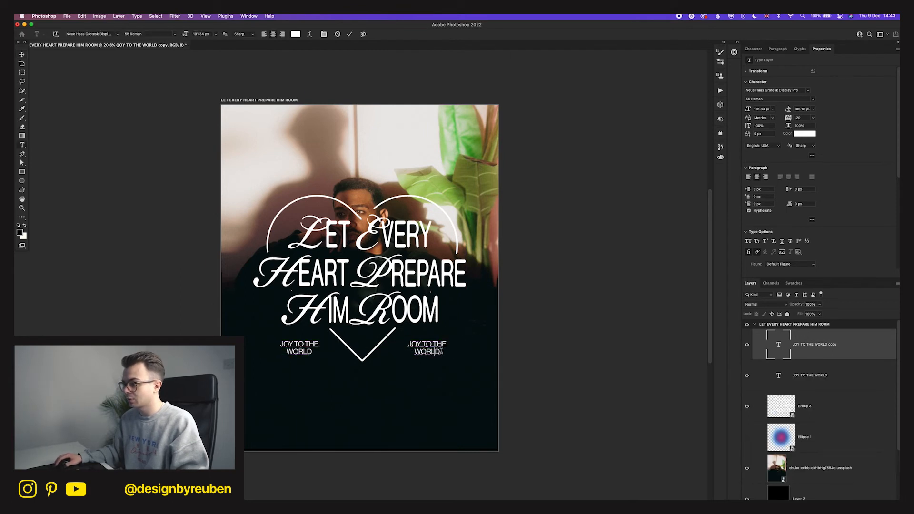
pyautogui.write('THE LORD')
pyautogui.press('Return')
pyautogui.write('IS COME')
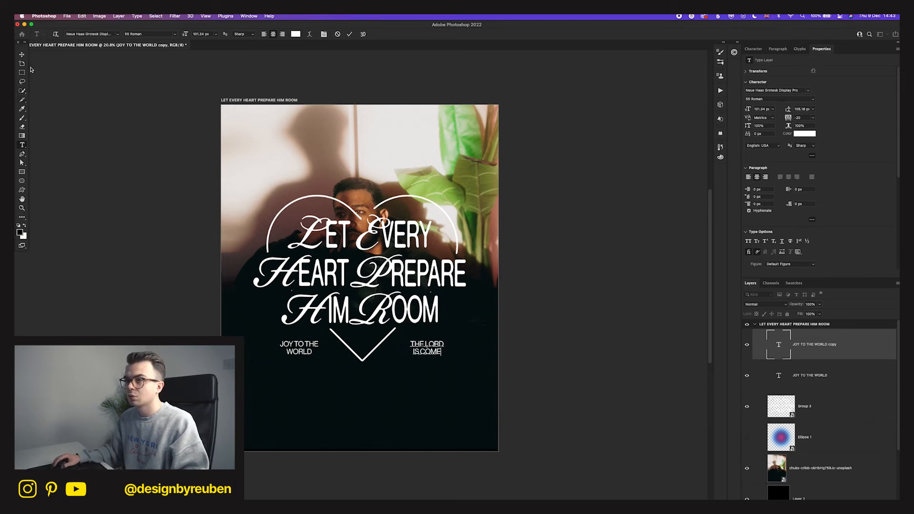
# - Set the leading of both small text layers to 112 px
pyautogui.click(22, 55)
pyautogui.keyDown('shift'); pyautogui.click(847, 383); pyautogui.keyUp('shift')
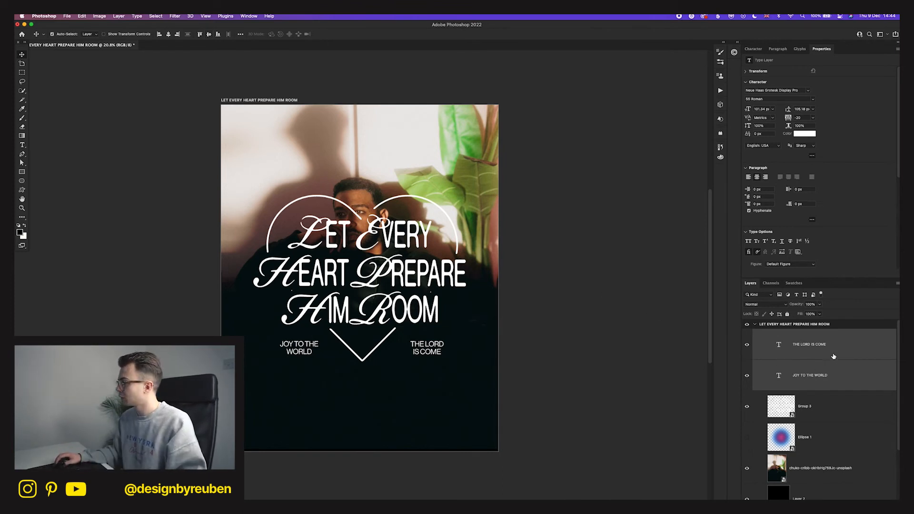
pyautogui.moveTo(790, 113); pyautogui.dragTo(787, 112)
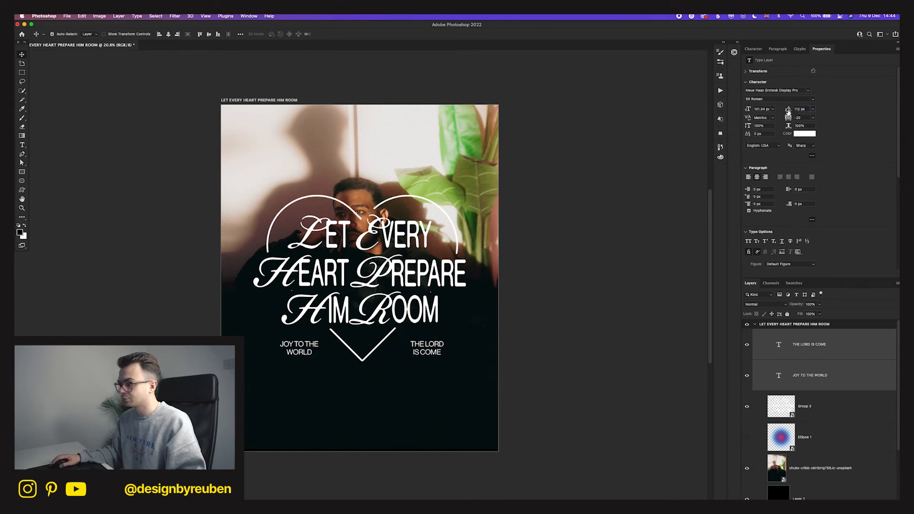
# - Delete the THE LORD IS COME layer and place a copy of JOY TO THE WORLD right of the heart's point
pyautogui.click(820, 356)
pyautogui.press('Delete')
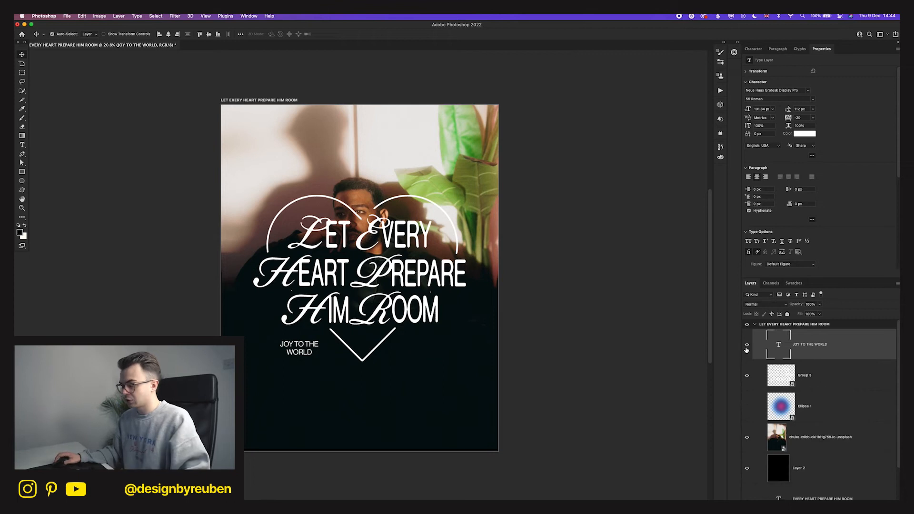
pyautogui.press('super+j')
pyautogui.moveTo(281, 383); pyautogui.dragTo(407, 383)
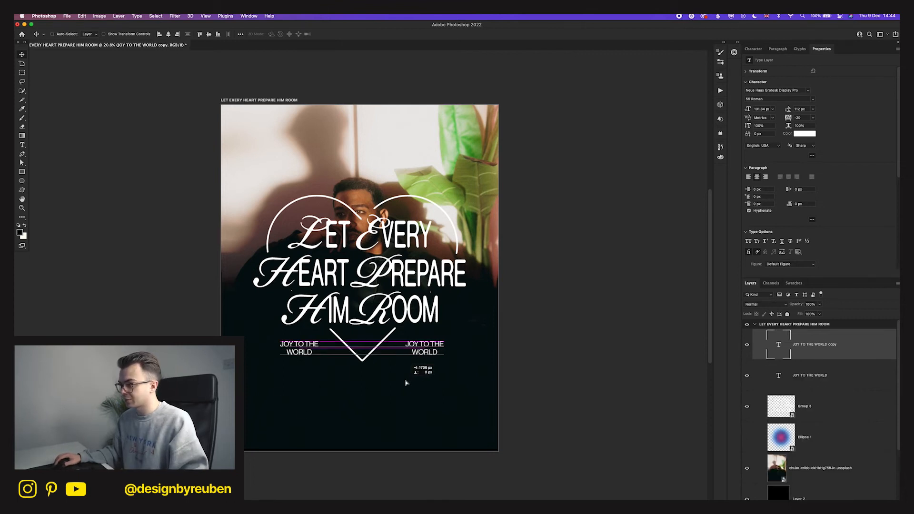
# - Group the two JOY TO THE WORLD layers and centre the group horizontally with the heart lettering
pyautogui.click(817, 386)
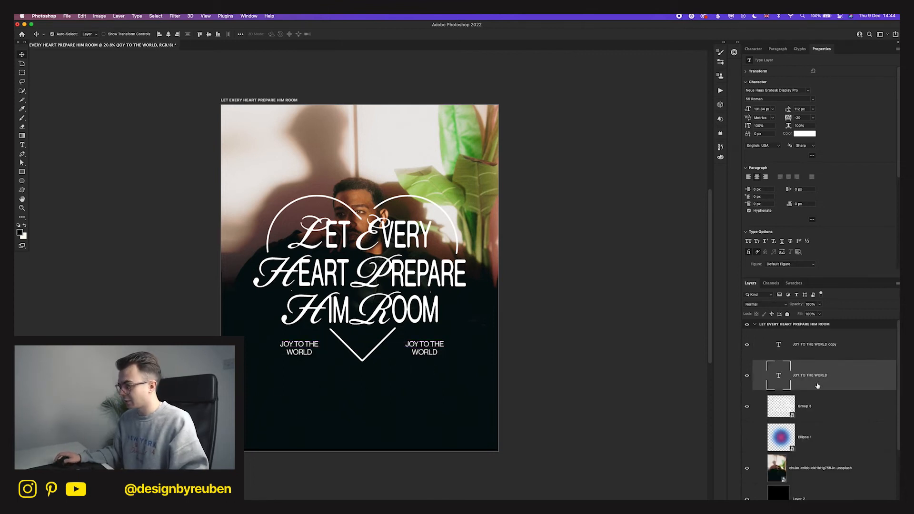
pyautogui.keyDown('shift'); pyautogui.click(828, 355); pyautogui.keyUp('shift')
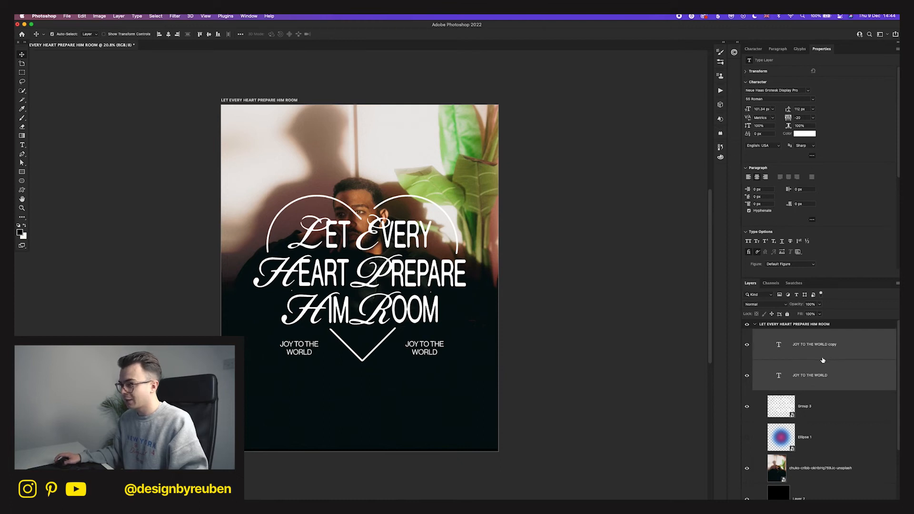
pyautogui.press('super+g')
pyautogui.click(169, 34)
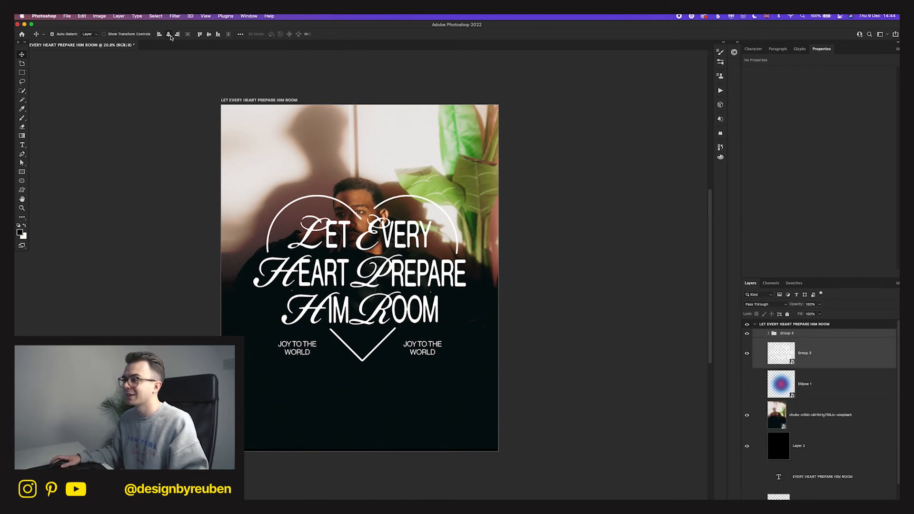
# - Expand the text group and try to recolour both JOY TO THE WORLD layers black together
pyautogui.doubleClick(815, 335)
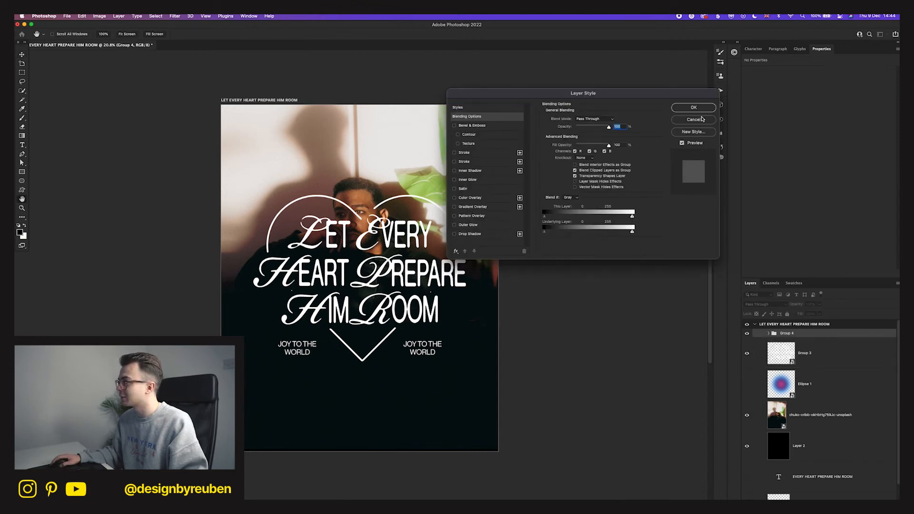
pyautogui.click(701, 119)
pyautogui.click(768, 333)
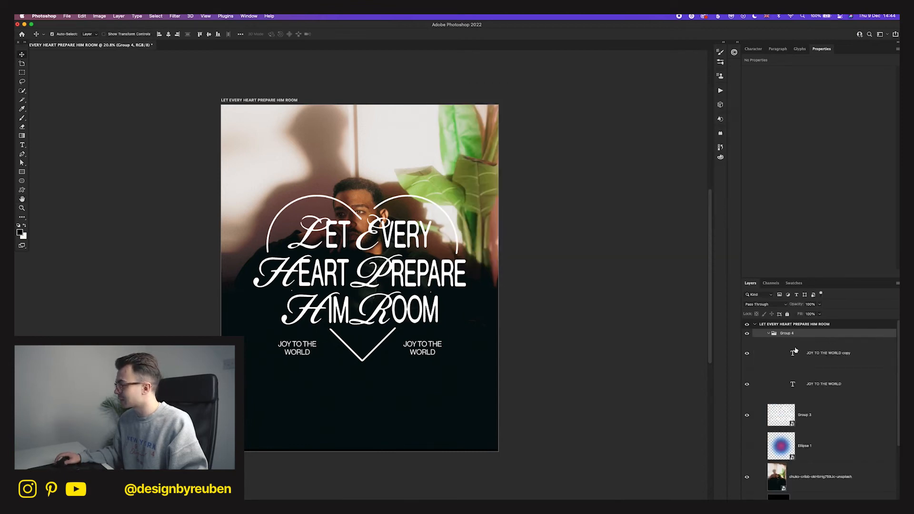
pyautogui.click(824, 353)
pyautogui.keyDown('shift'); pyautogui.click(823, 383); pyautogui.keyUp('shift')
pyautogui.click(804, 134)
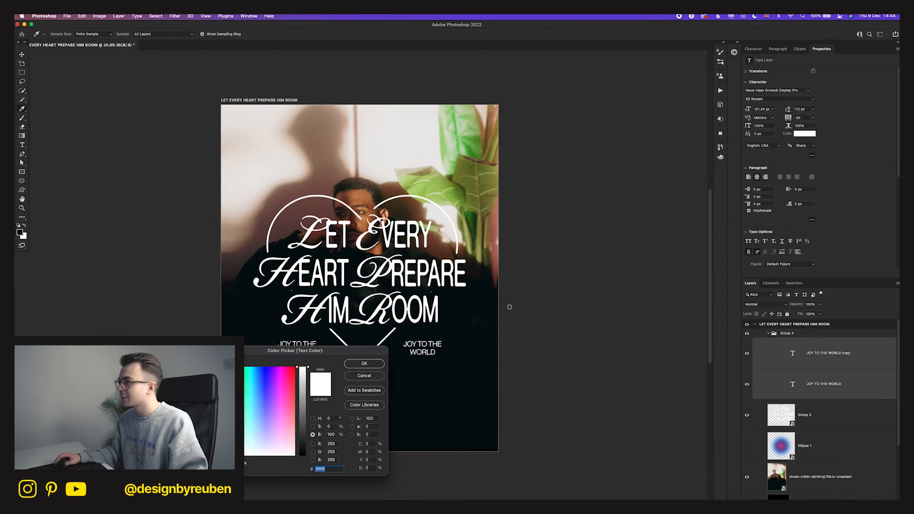
pyautogui.moveTo(300, 418); pyautogui.dragTo(301, 456)
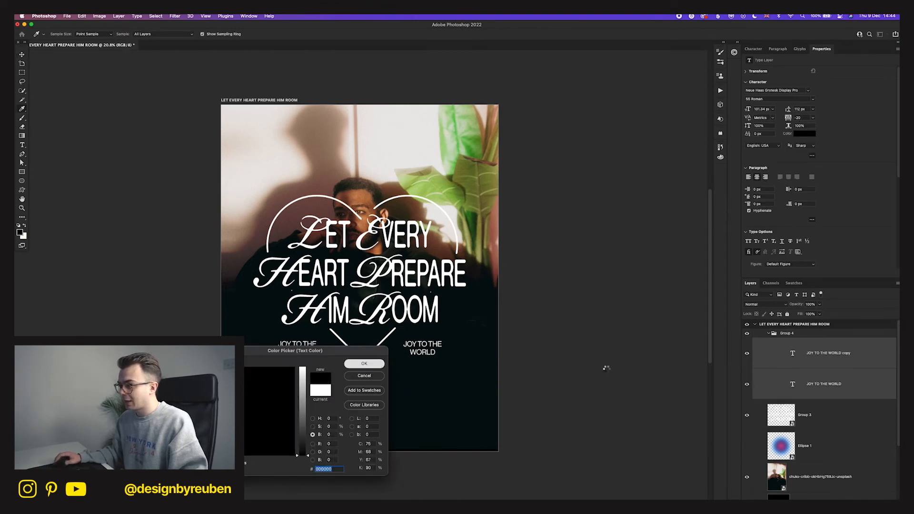
pyautogui.press('Escape')
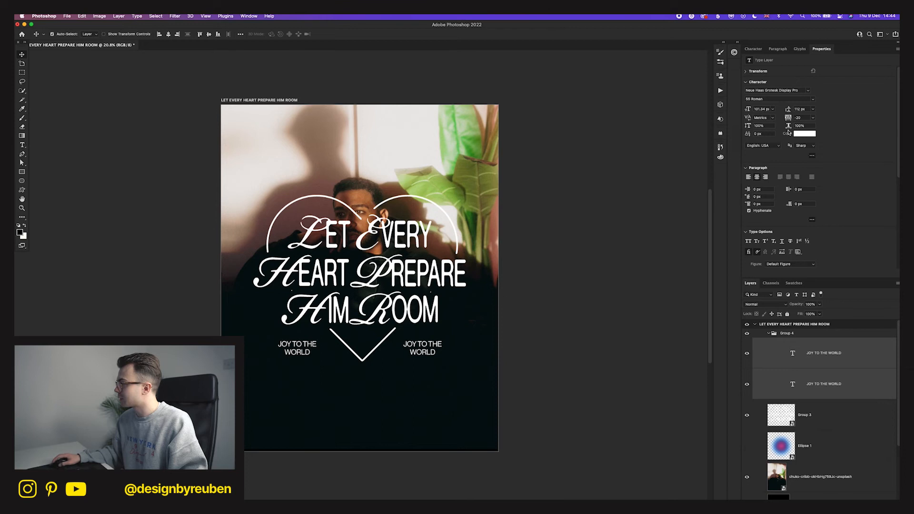
# - Set the text colour of each JOY TO THE WORLD layer to black, one layer at a time
pyautogui.click(824, 353)
pyautogui.click(802, 134)
pyautogui.click(257, 425)
pyautogui.moveTo(301, 425); pyautogui.dragTo(301, 456)
pyautogui.click(264, 447)
pyautogui.click(374, 363)
pyautogui.click(827, 379)
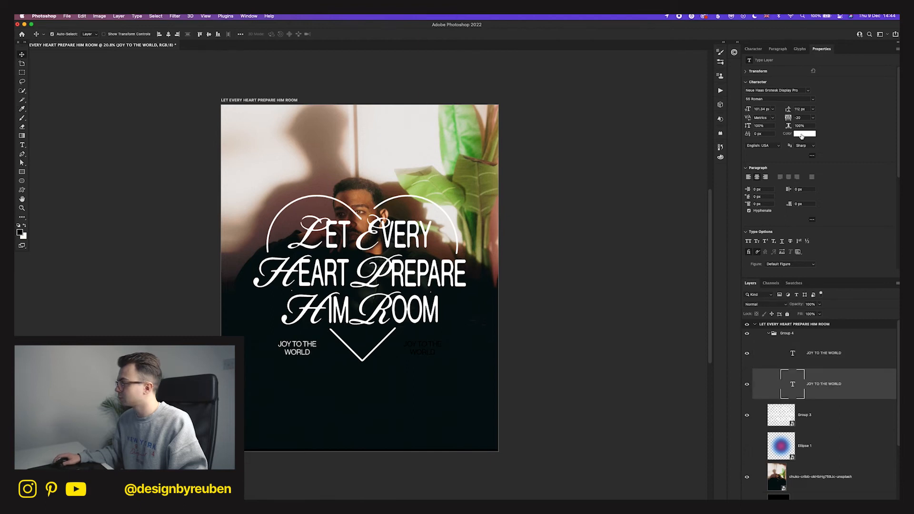
pyautogui.click(801, 134)
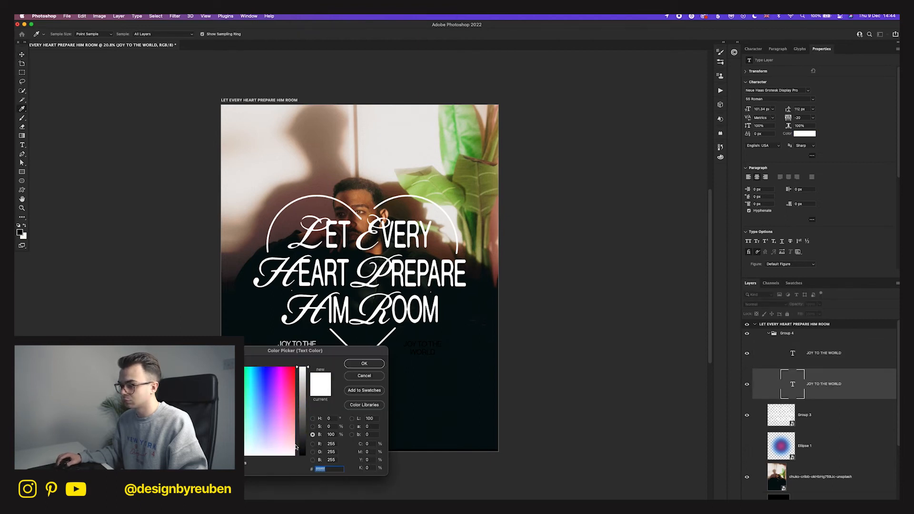
pyautogui.moveTo(296, 447); pyautogui.dragTo(295, 456)
pyautogui.click(364, 363)
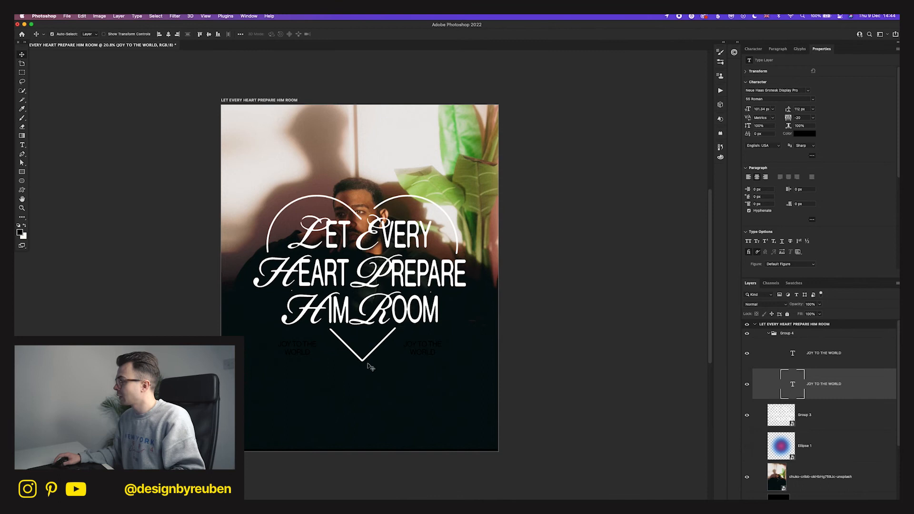
# - Add a thick white Stroke layer style to the group holding the two JOY TO THE WORLD texts
pyautogui.click(809, 335)
pyautogui.click(816, 349)
pyautogui.click(799, 335)
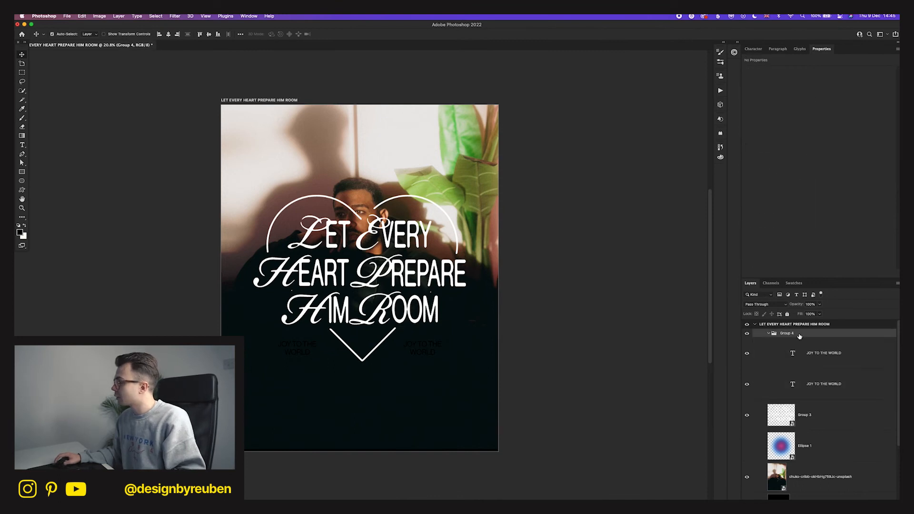
pyautogui.click(769, 334)
pyautogui.doubleClick(847, 333)
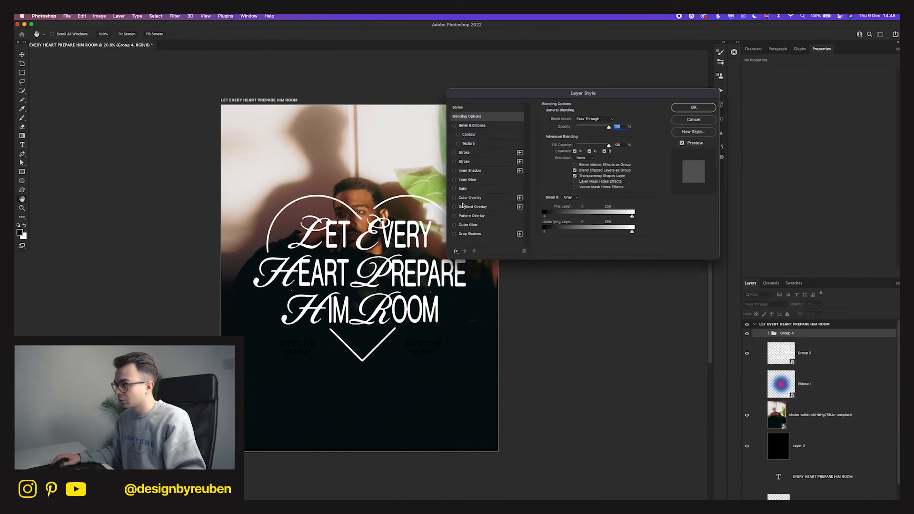
pyautogui.click(454, 162)
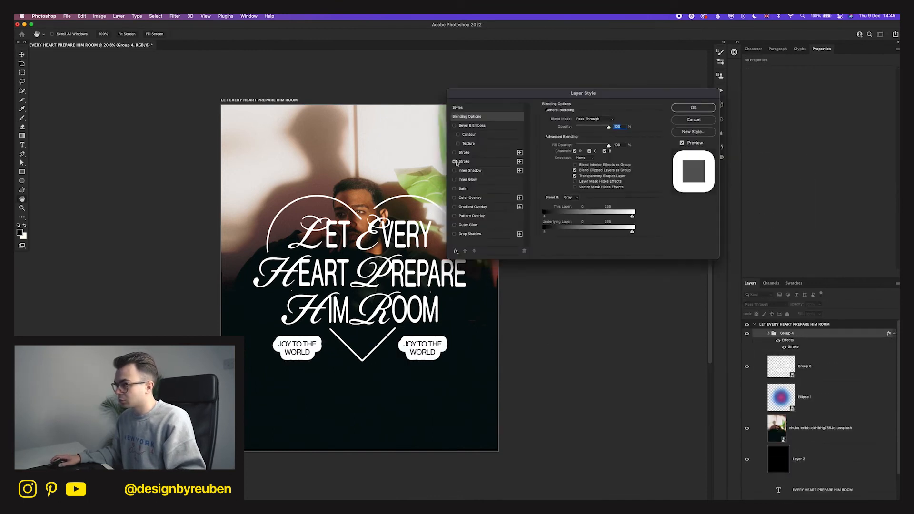
pyautogui.click(693, 107)
pyautogui.rightClick(800, 336)
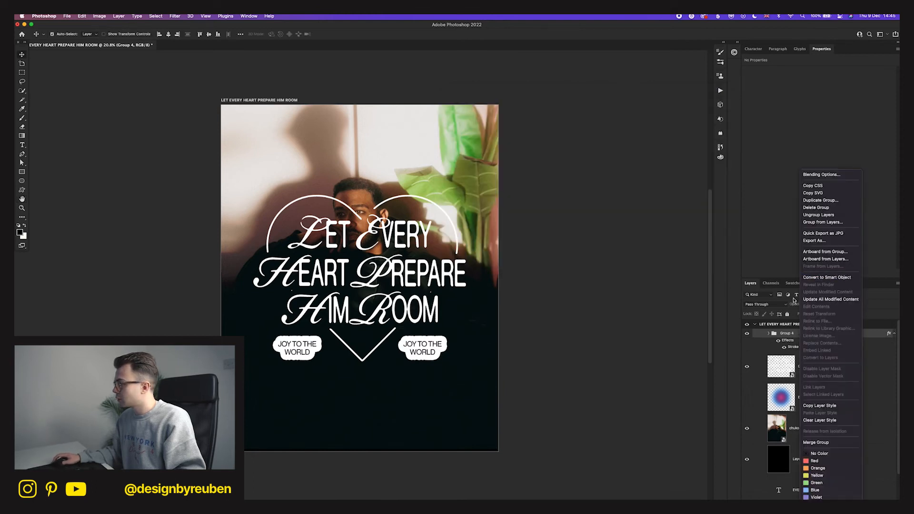
pyautogui.click(781, 335)
# - Set both JOY TO THE WORLD texts to the 65 Medium font style with tracking 0
pyautogui.click(769, 334)
pyautogui.click(825, 367)
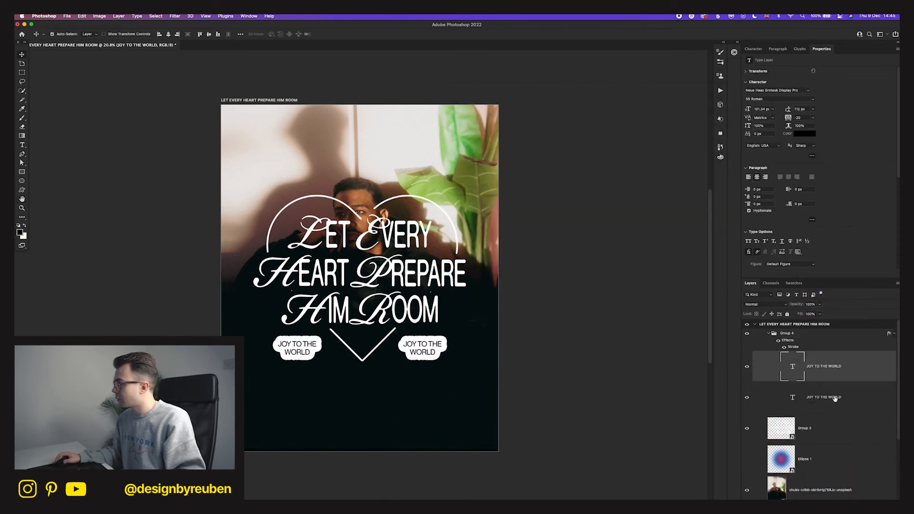
pyautogui.keyDown('shift'); pyautogui.click(825, 396); pyautogui.keyUp('shift')
pyautogui.click(804, 97)
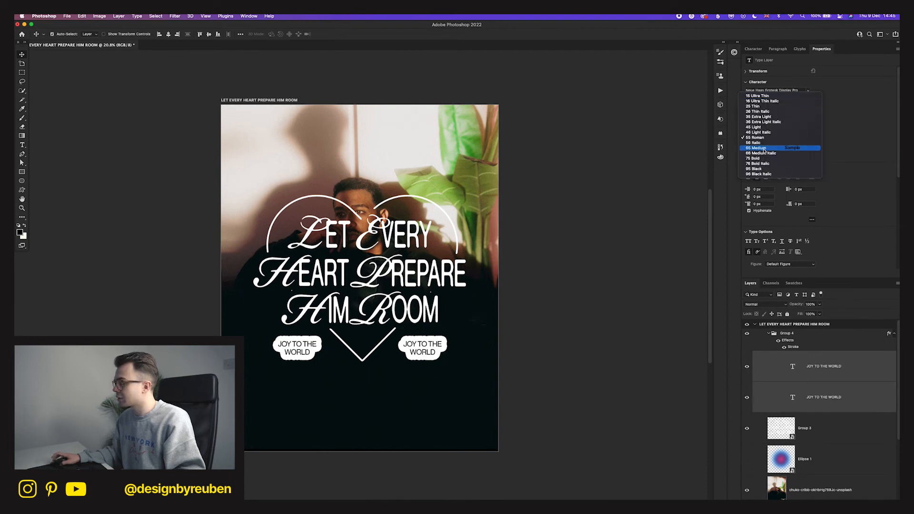
pyautogui.click(775, 148)
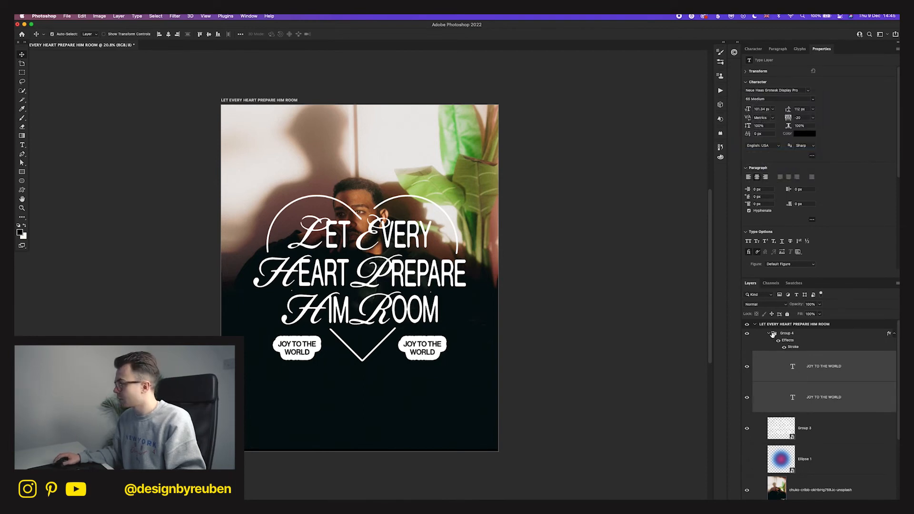
pyautogui.doubleClick(797, 117)
pyautogui.write('0')
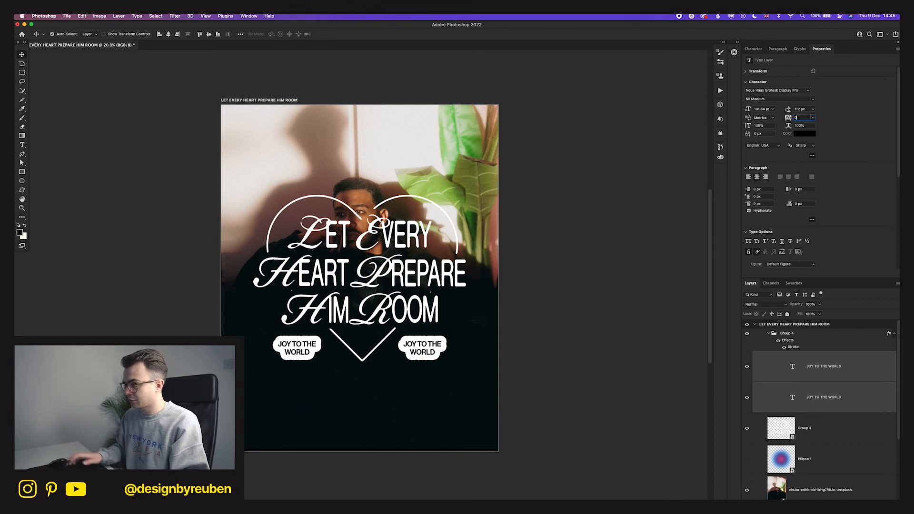
pyautogui.press('Return')
# - Collapse the group holding the two JOY TO THE WORLD badges and convert it to a smart object
pyautogui.click(768, 333)
pyautogui.rightClick(814, 333)
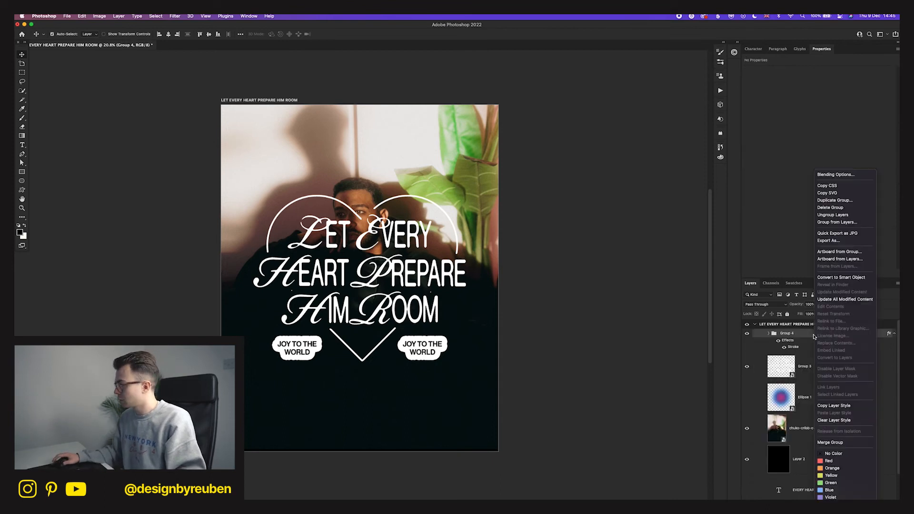
pyautogui.click(841, 278)
# - Apply the Stamp filter to the JOY TO THE WORLD badges with Light/Dark Balance 7 and low Smoothness
pyautogui.click(175, 16)
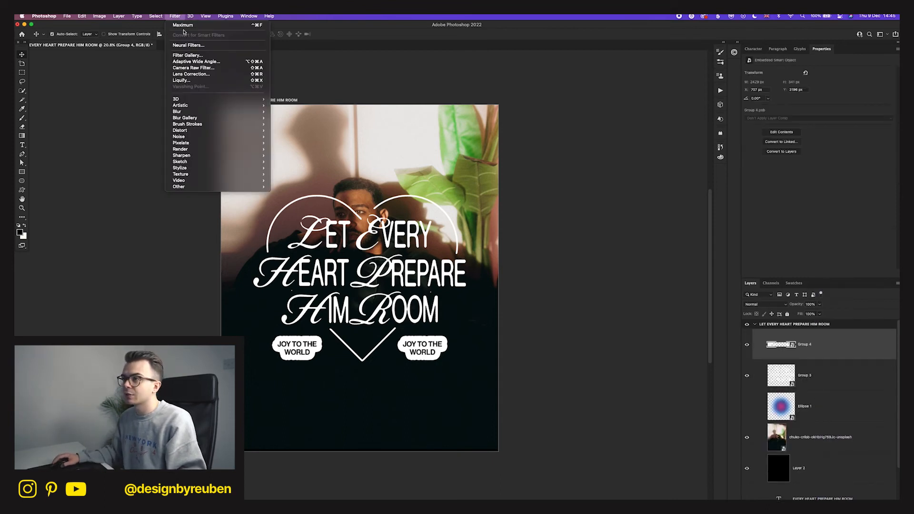
pyautogui.click(190, 58)
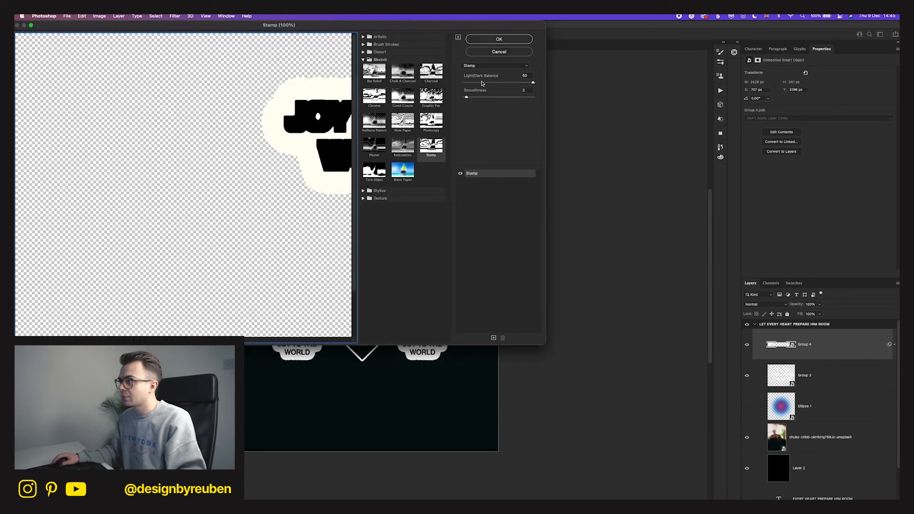
pyautogui.moveTo(482, 84); pyautogui.dragTo(479, 84)
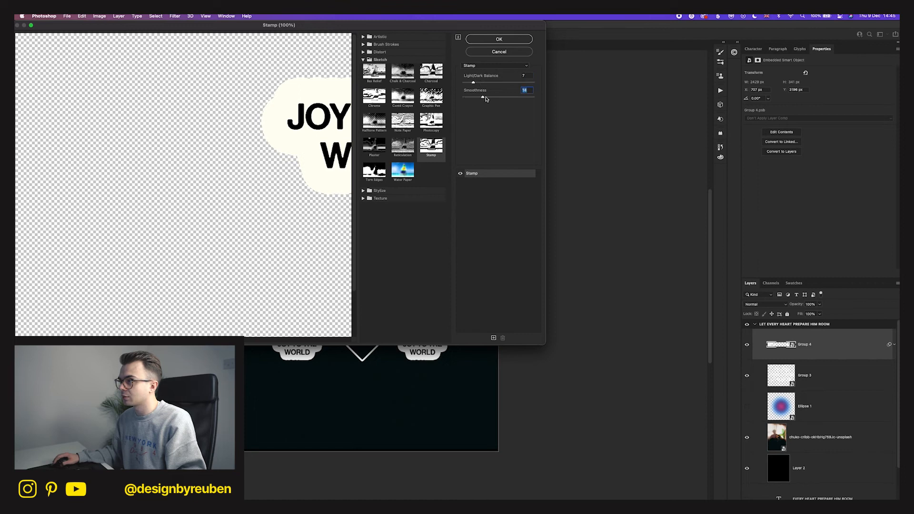
pyautogui.moveTo(486, 98); pyautogui.dragTo(471, 98)
pyautogui.click(493, 42)
# - Convert the stamped badges to a smart object and lower the This Layer white Blend If limit to hide their white areas
pyautogui.rightClick(822, 352)
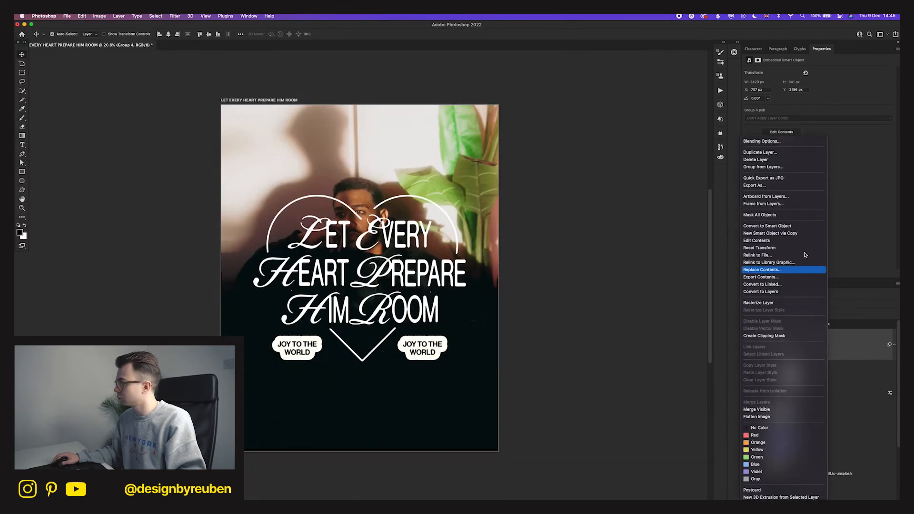
pyautogui.click(792, 227)
pyautogui.doubleClick(840, 347)
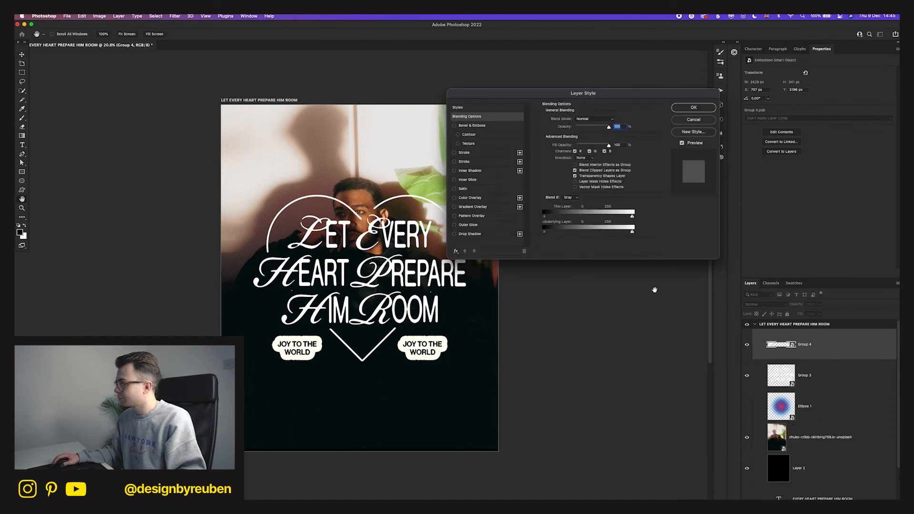
pyautogui.moveTo(632, 216); pyautogui.dragTo(599, 215)
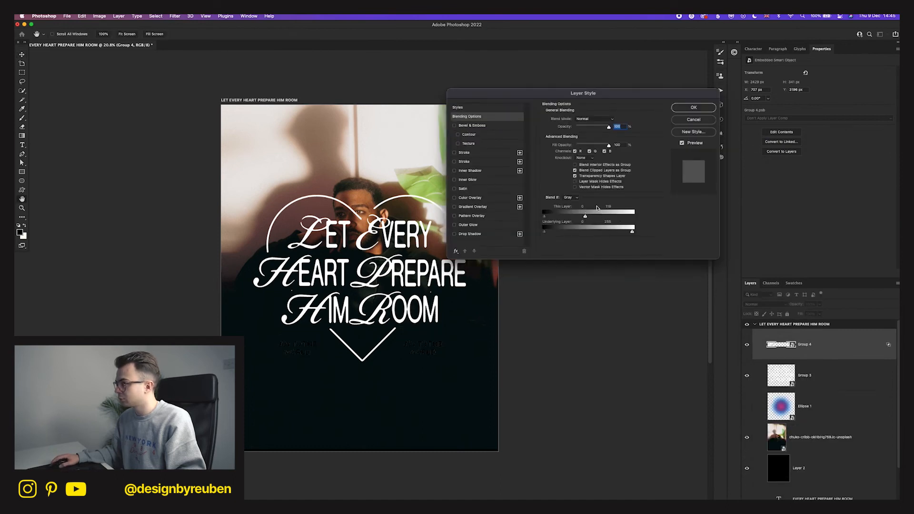
pyautogui.click(693, 107)
# - Convert the remaining JOY TO THE WORLD lettering to a smart object again and give it a white Color Overlay
pyautogui.rightClick(826, 338)
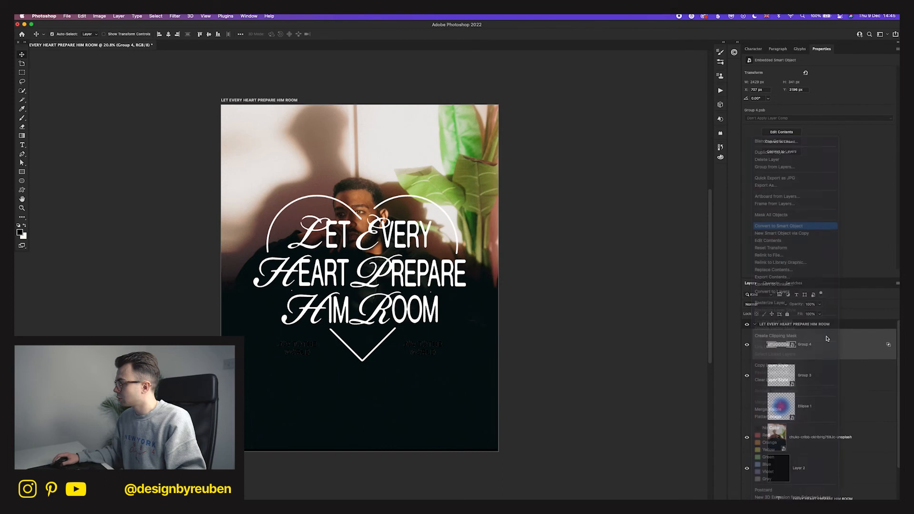
pyautogui.doubleClick(828, 348)
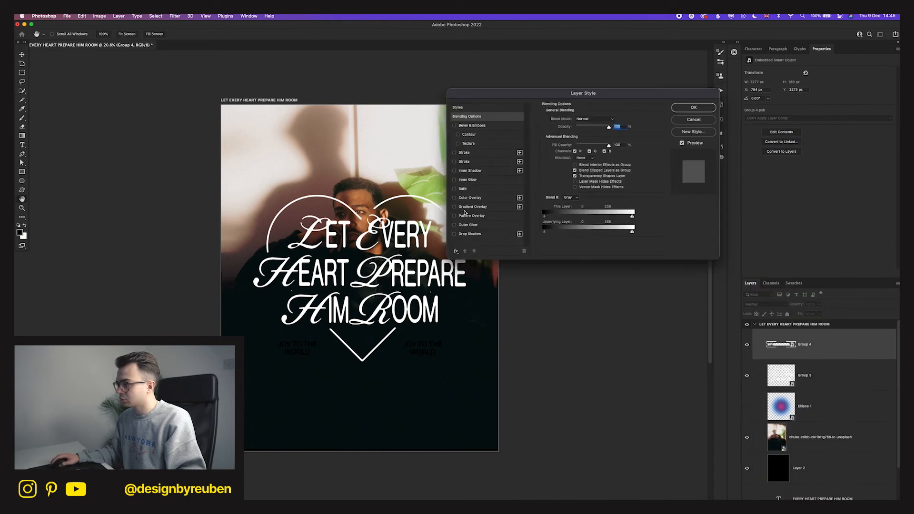
pyautogui.click(454, 197)
pyautogui.click(694, 109)
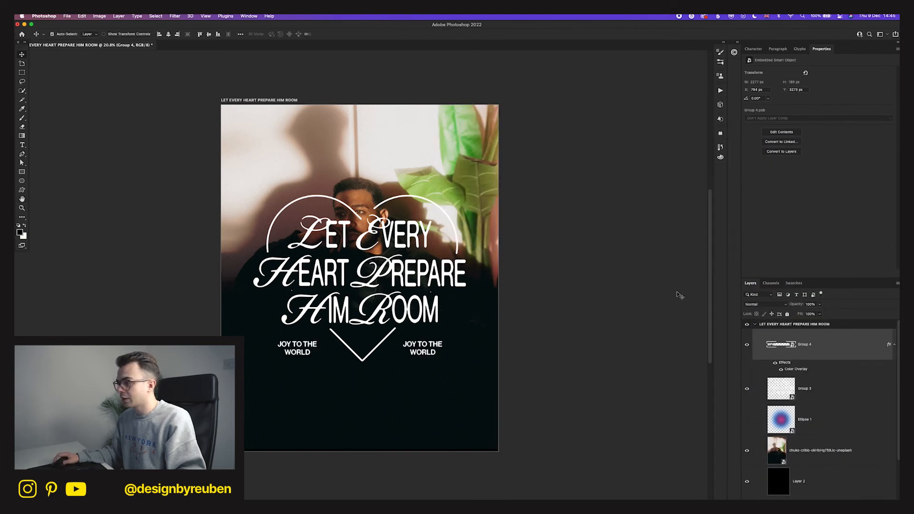
# - Convert the white JOY TO THE WORLD layer to a smart object and nudge it slightly upward
pyautogui.keyDown('shift'); pyautogui.click(832, 392); pyautogui.keyUp('shift')
pyautogui.rightClick(825, 343)
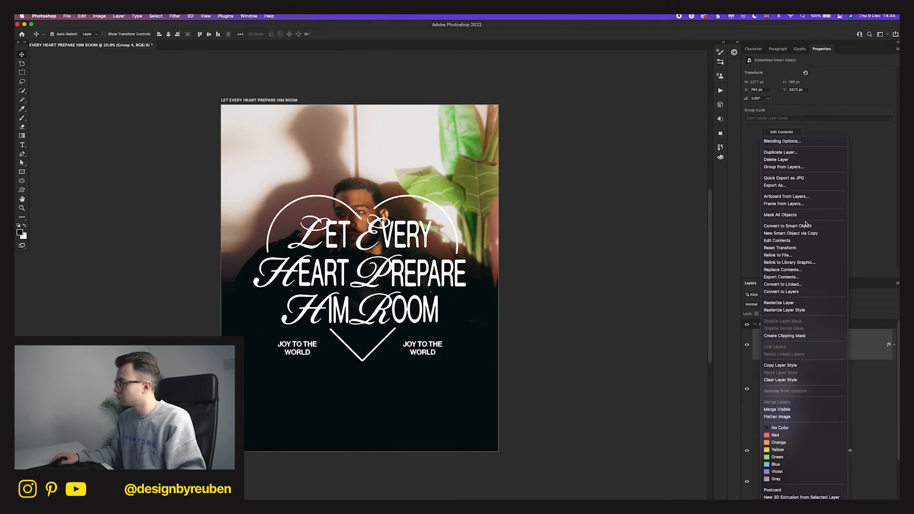
pyautogui.click(804, 226)
pyautogui.keyDown('shift'); pyautogui.click(824, 379); pyautogui.keyUp('shift')
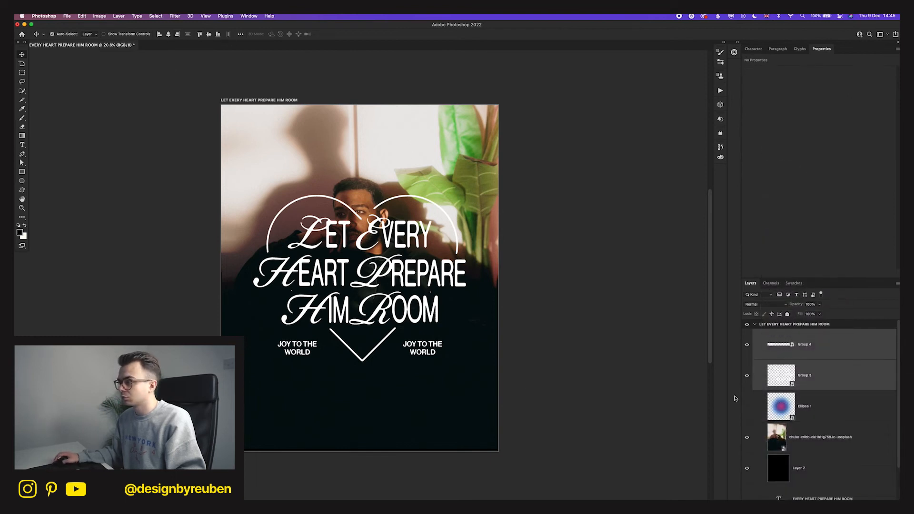
pyautogui.click(790, 349)
pyautogui.moveTo(580, 421); pyautogui.dragTo(581, 420)
# - Group the JOY TO THE WORLD layer with the heart lettering and scale the group up slightly on the poster
pyautogui.keyDown('shift'); pyautogui.click(819, 381); pyautogui.keyUp('shift')
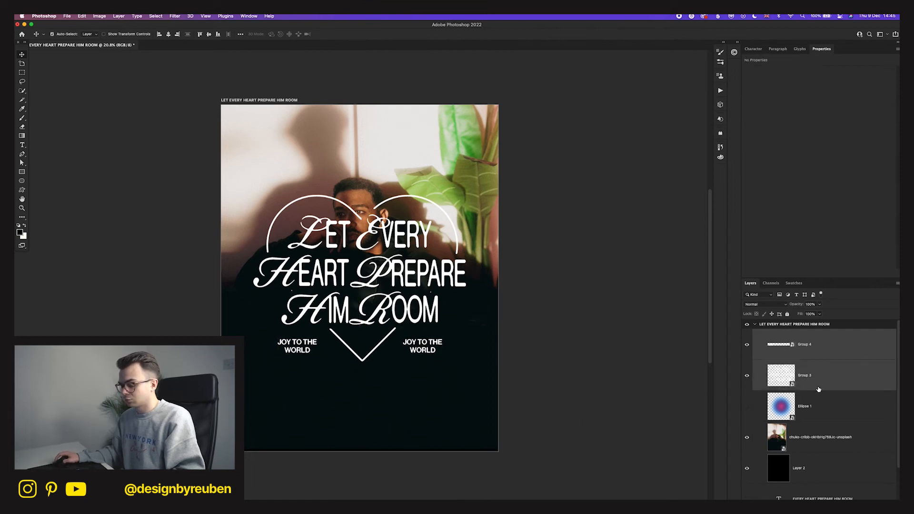
pyautogui.press('super+g')
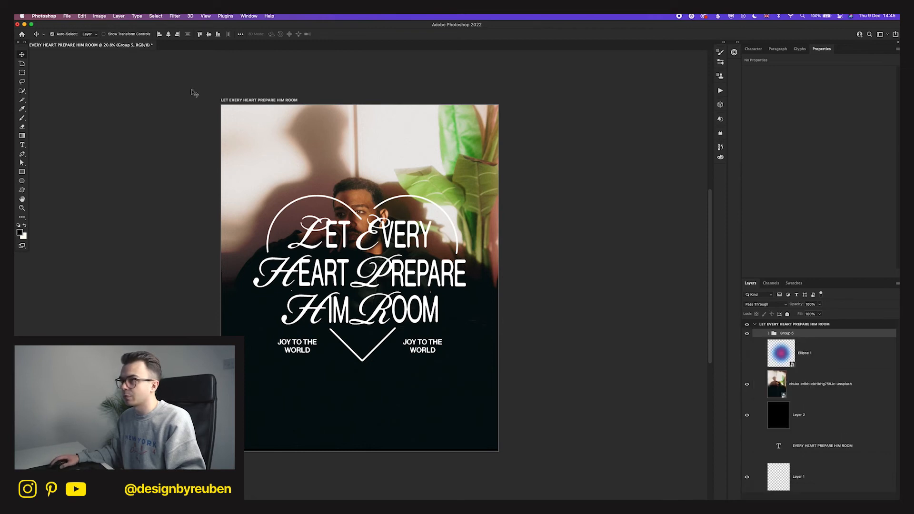
pyautogui.press('super+t')
pyautogui.moveTo(468, 289); pyautogui.dragTo(473, 279)
pyautogui.click(364, 35)
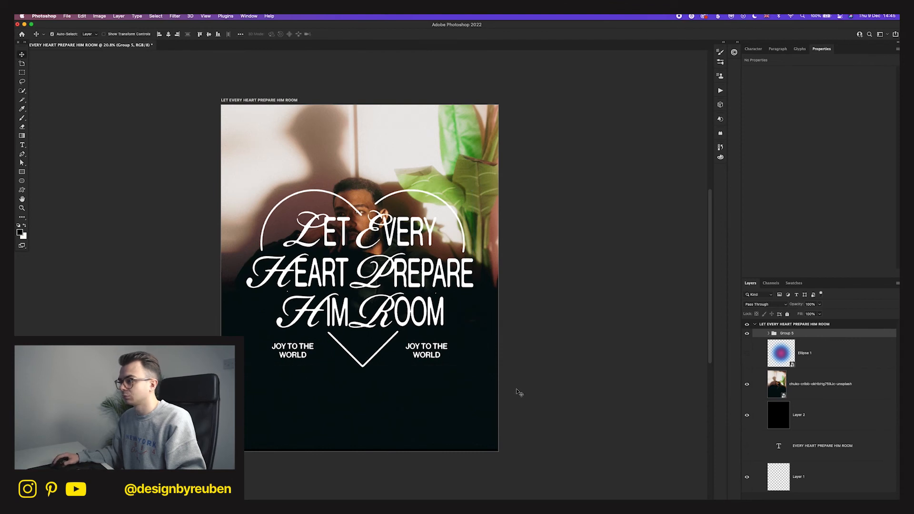
# - Hide the portrait photo and place the blurred red photo from Downloads beneath the lettering, scaled to fill the artboard
pyautogui.click(856, 395)
pyautogui.click(746, 384)
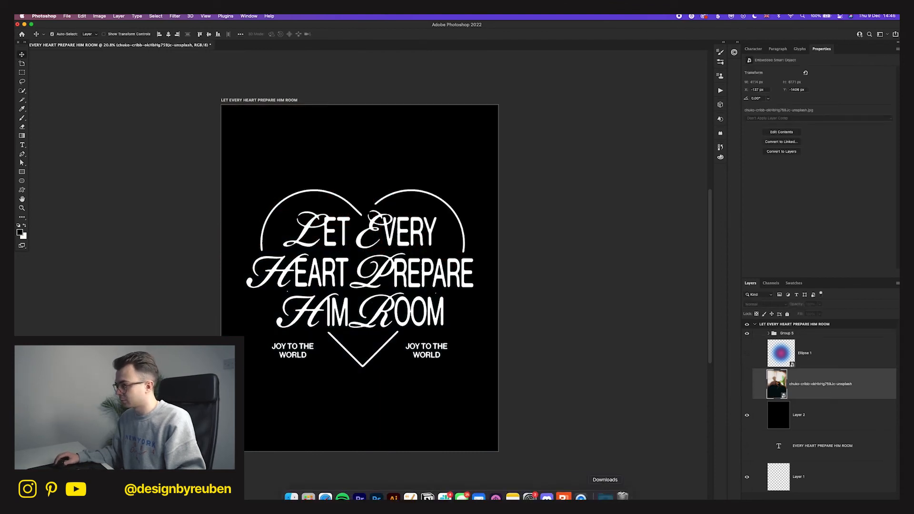
pyautogui.click(603, 496)
pyautogui.moveTo(609, 368); pyautogui.dragTo(414, 401)
pyautogui.moveTo(478, 278); pyautogui.dragTo(499, 276)
pyautogui.moveTo(470, 336); pyautogui.dragTo(468, 312)
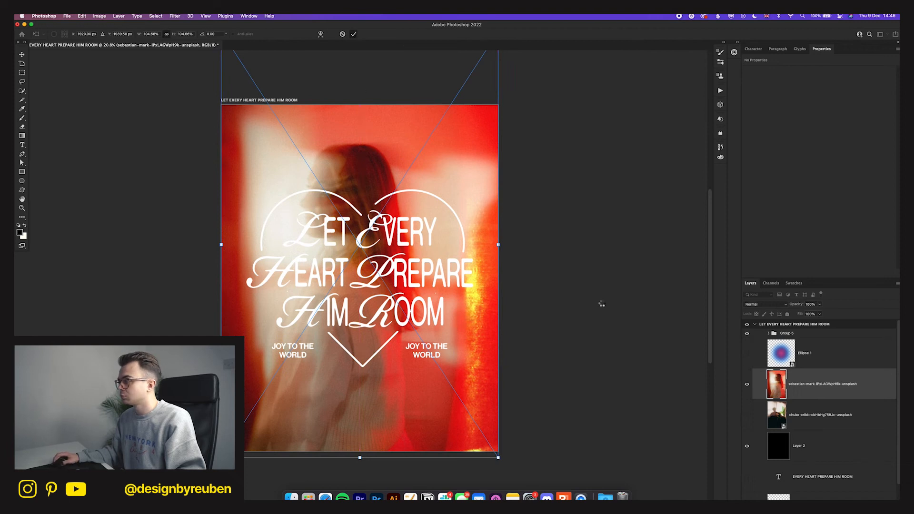
pyautogui.press('Return')
# - Try a yellow #ffe400 Color Overlay on the lettering group over the red photo
pyautogui.doubleClick(812, 338)
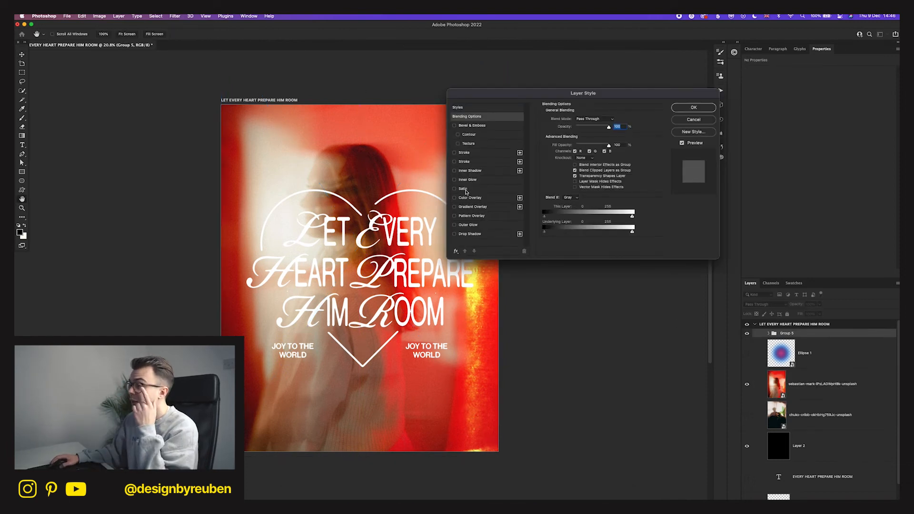
pyautogui.click(468, 197)
pyautogui.click(612, 119)
pyautogui.moveTo(291, 398); pyautogui.dragTo(219, 366)
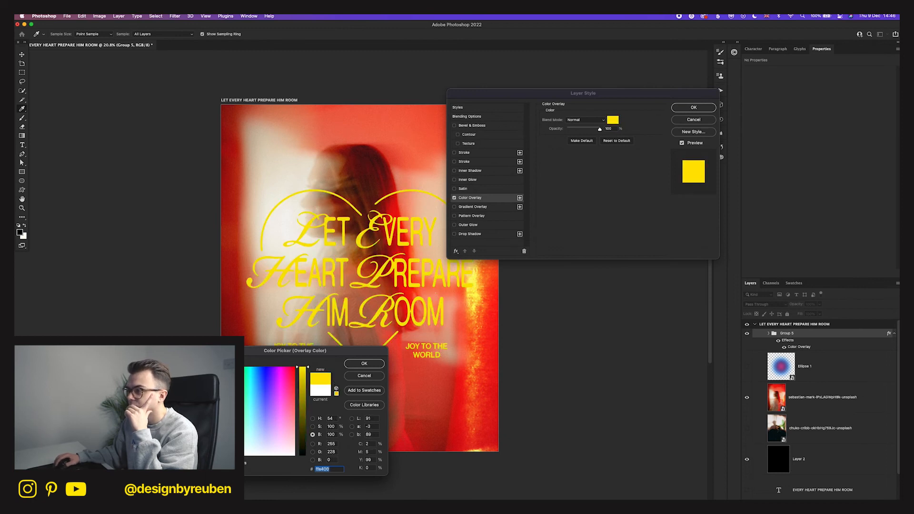
pyautogui.click(362, 375)
pyautogui.click(693, 119)
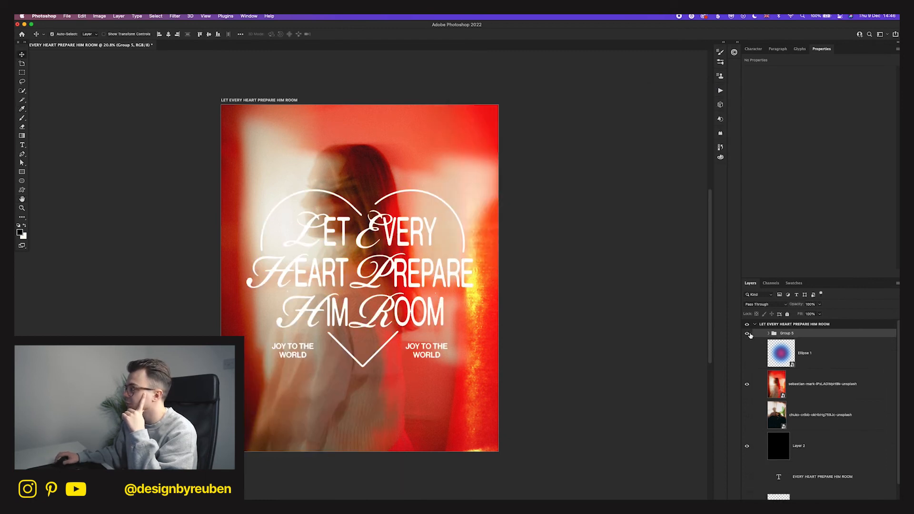
# - Hide the red photo and place the photo of the woman raising a scarf, filling the artboard beneath the lettering group
pyautogui.click(746, 333)
pyautogui.click(746, 333)
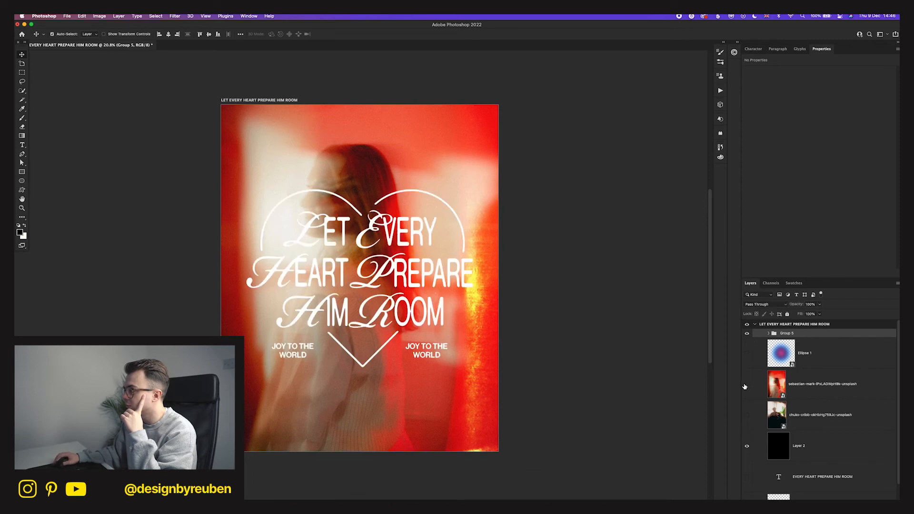
pyautogui.click(746, 384)
pyautogui.click(605, 496)
pyautogui.moveTo(610, 456); pyautogui.dragTo(407, 432)
pyautogui.moveTo(472, 280); pyautogui.dragTo(495, 261)
pyautogui.click(353, 34)
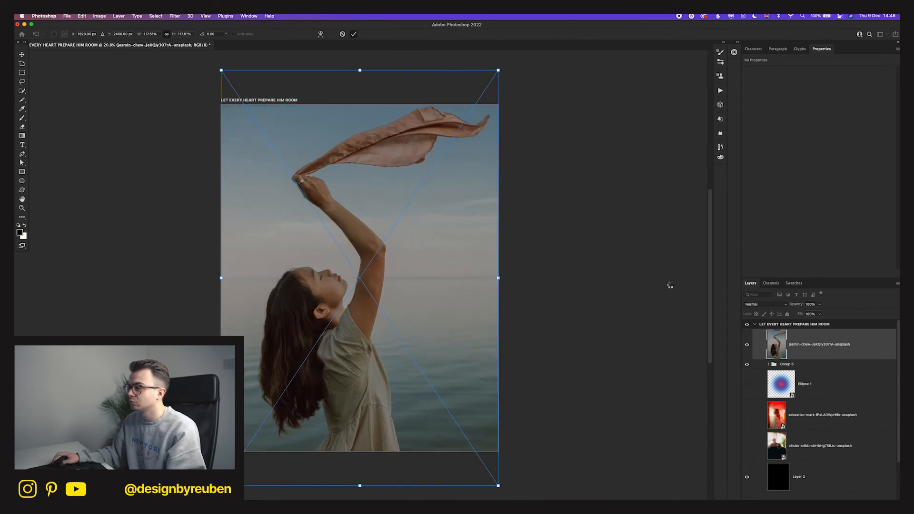
pyautogui.moveTo(811, 350); pyautogui.dragTo(808, 373)
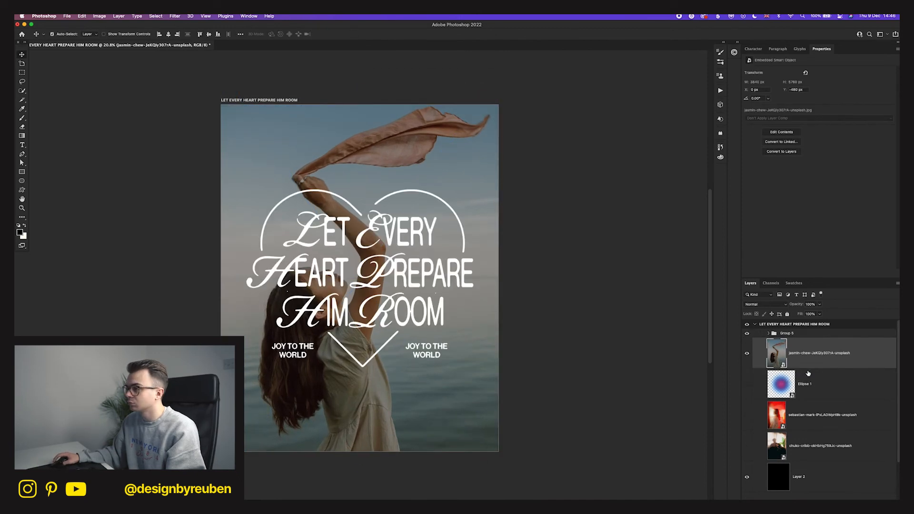
# - Try a bright green #2aff00 Color Overlay on the lettering group over the scarf photo
pyautogui.click(814, 334)
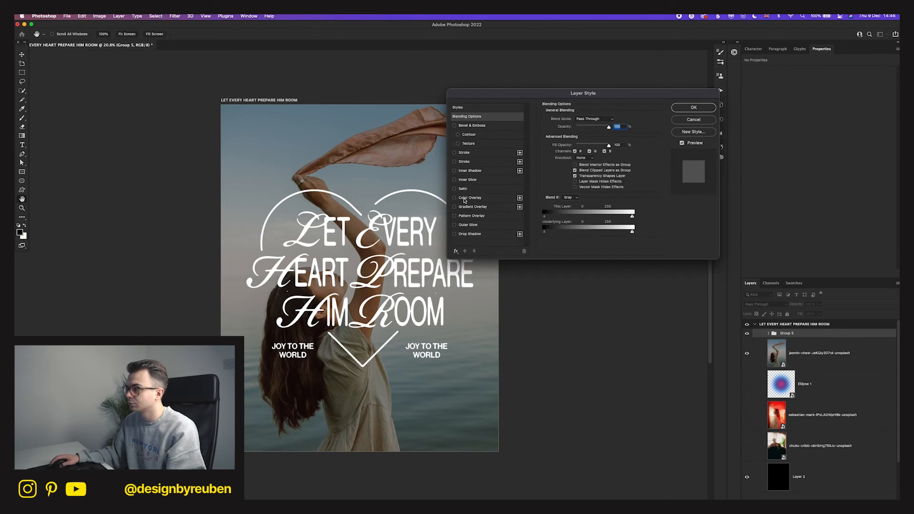
pyautogui.click(460, 198)
pyautogui.click(612, 120)
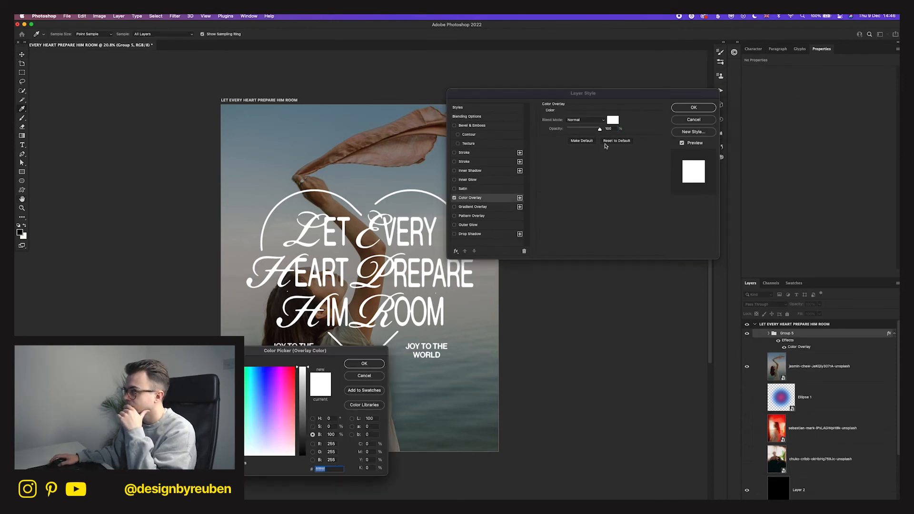
pyautogui.moveTo(285, 376); pyautogui.dragTo(241, 368)
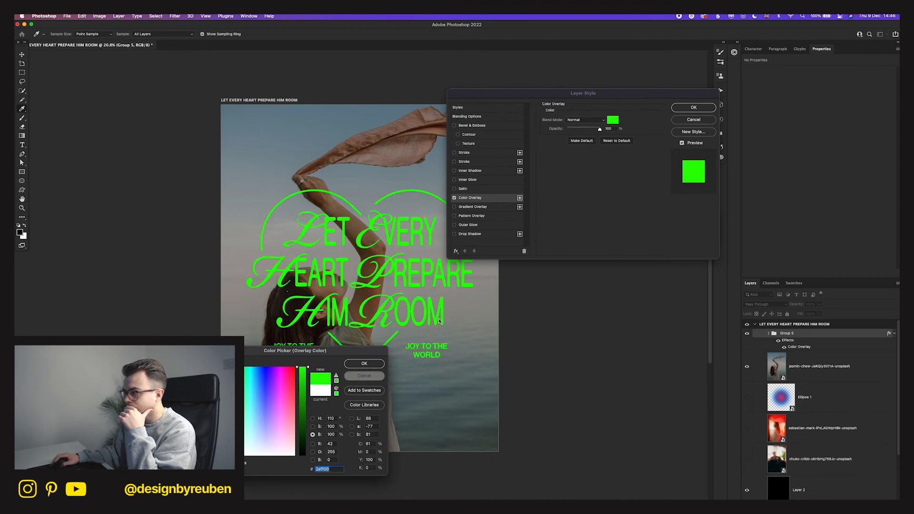
pyautogui.click(364, 375)
pyautogui.click(693, 120)
# - Hide the scarf photo and place the seaside photo of the man in orange, filling the artboard beneath the lettering group
pyautogui.click(748, 353)
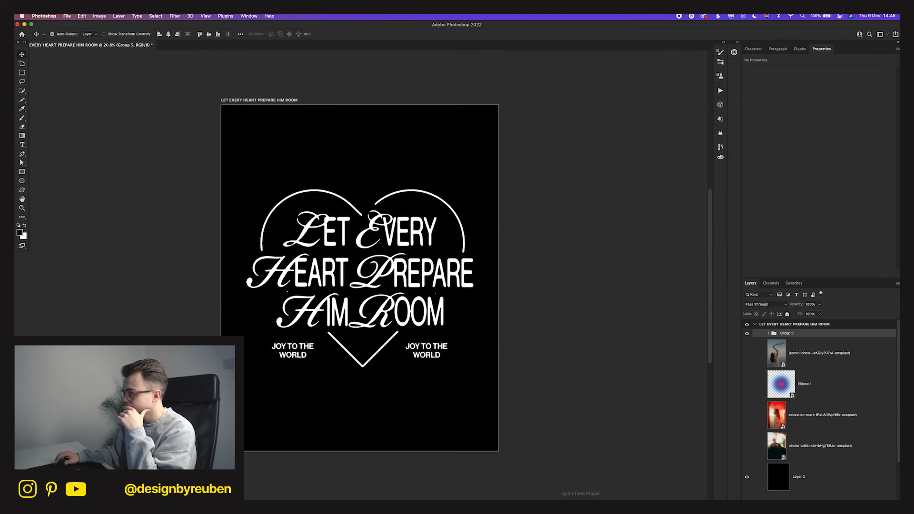
pyautogui.click(605, 498)
pyautogui.moveTo(613, 477); pyautogui.dragTo(417, 366)
pyautogui.moveTo(444, 279); pyautogui.dragTo(498, 281)
pyautogui.moveTo(455, 341); pyautogui.dragTo(454, 318)
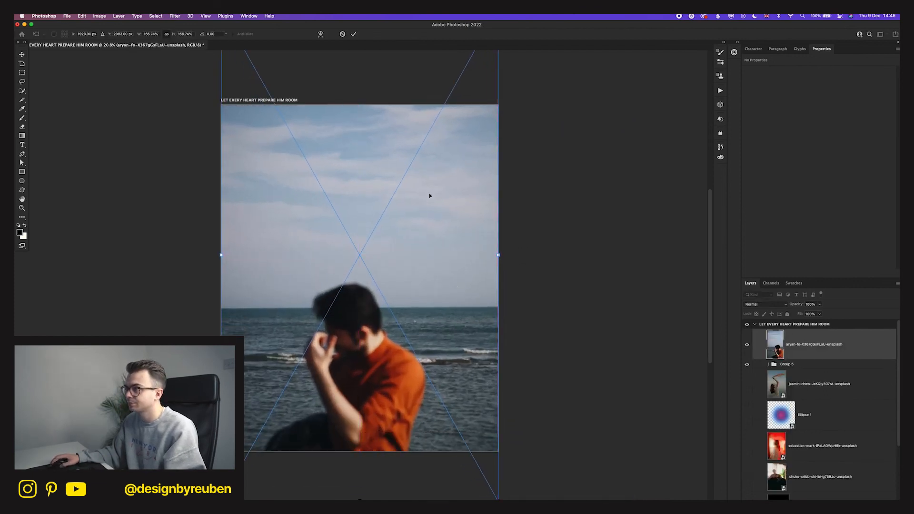
pyautogui.click(352, 33)
pyautogui.moveTo(814, 347); pyautogui.dragTo(804, 373)
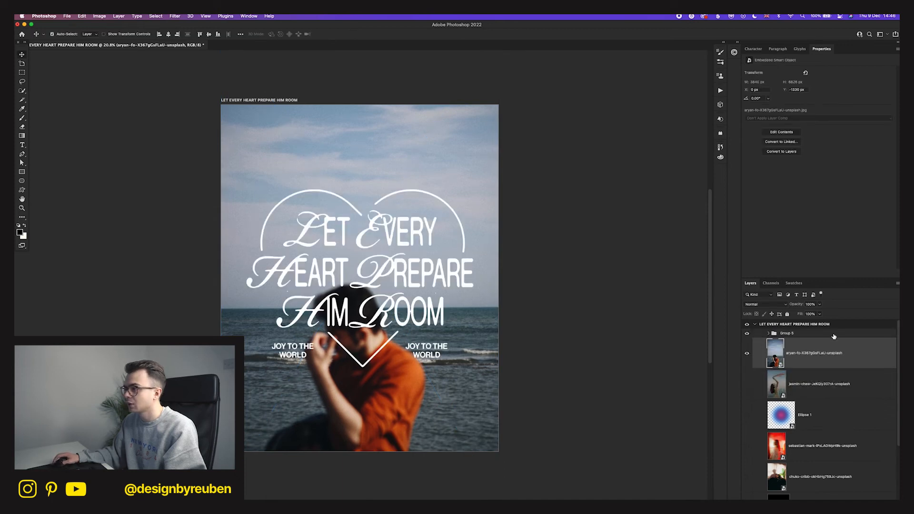
# - Add a Color Overlay in pale aqua #defffd to the lettering group over the seaside photo
pyautogui.click(832, 337)
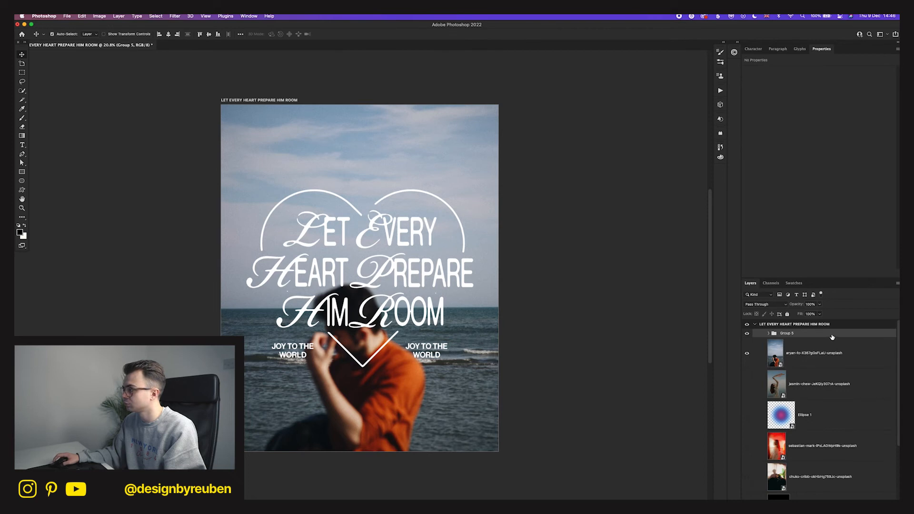
pyautogui.doubleClick(832, 336)
pyautogui.click(488, 198)
pyautogui.click(613, 119)
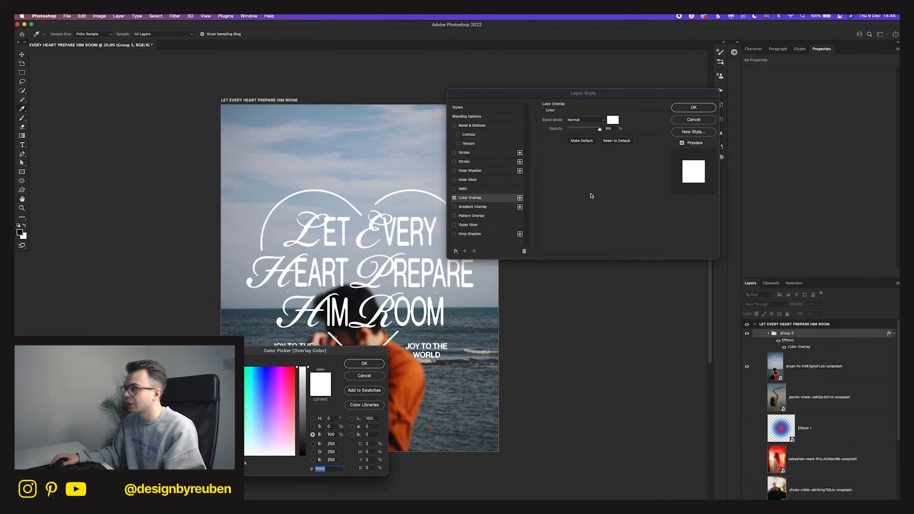
pyautogui.moveTo(329, 360); pyautogui.dragTo(599, 287)
pyautogui.write('ff3600')
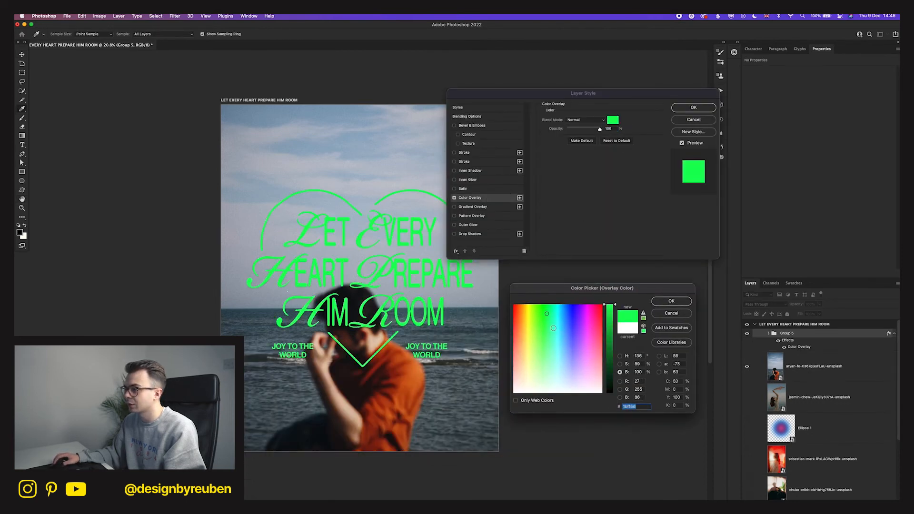
pyautogui.write('c8ccff')
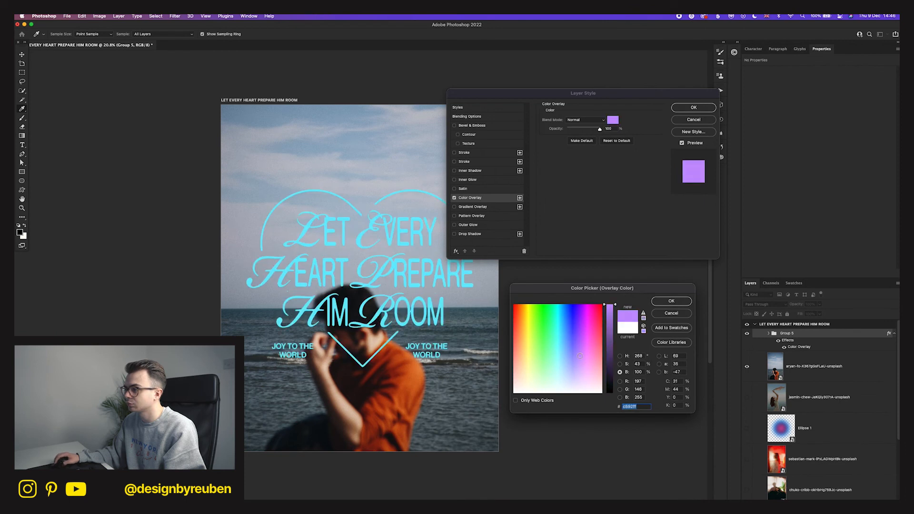
pyautogui.write('dbfbff')
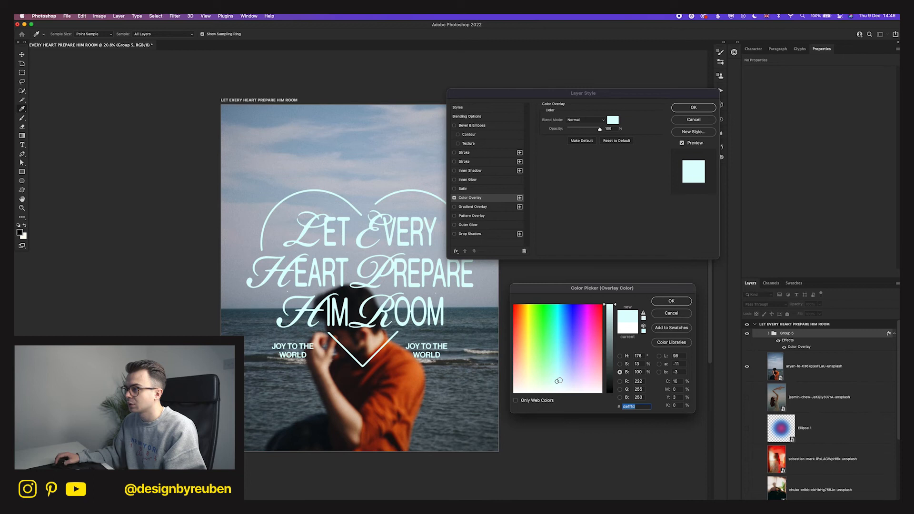
pyautogui.click(660, 300)
pyautogui.click(693, 107)
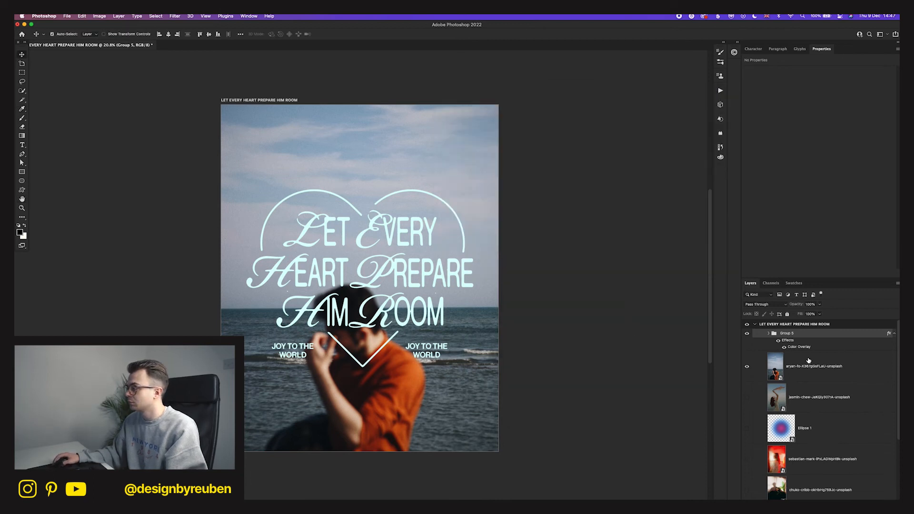
# - Move the Ellipse 1 layer directly beneath the lettering group and swap the seaside photo for the photo of the man beside the plant
pyautogui.moveTo(783, 428); pyautogui.dragTo(816, 357)
pyautogui.click(746, 367)
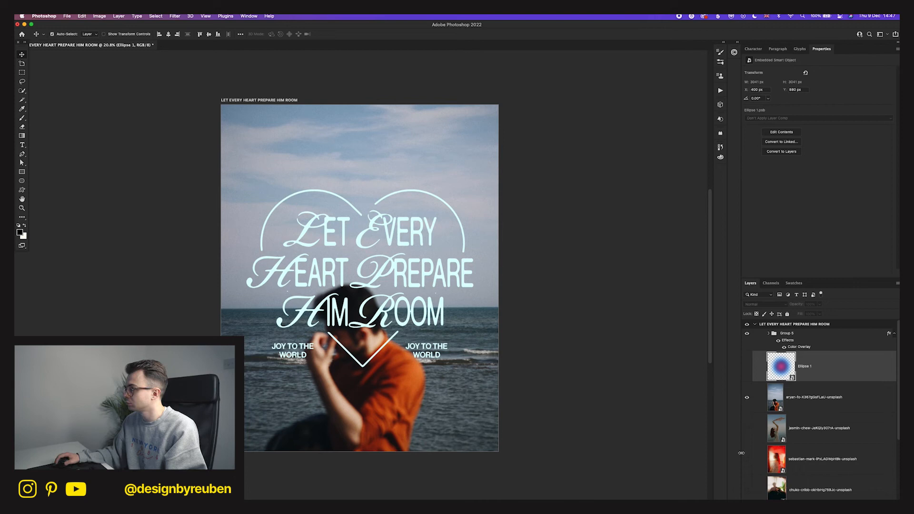
pyautogui.click(747, 405)
pyautogui.click(745, 496)
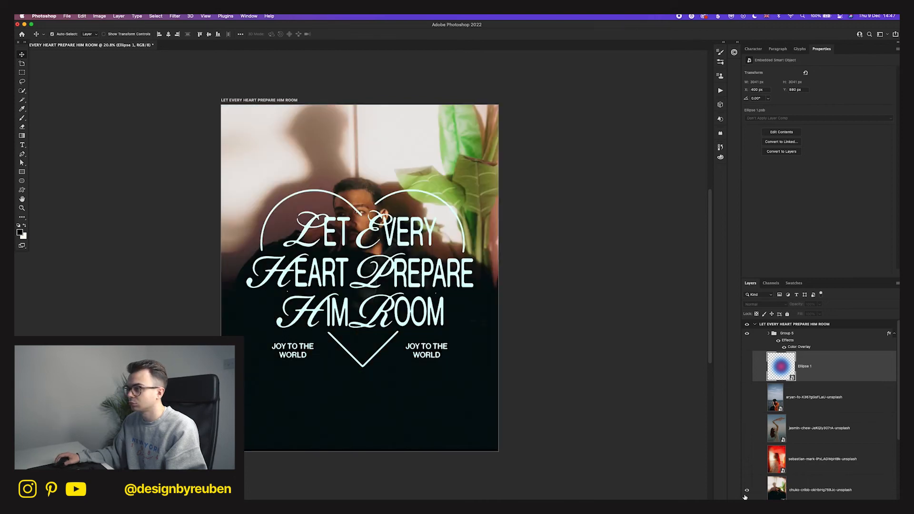
# - Move the photo of the man beside the plant down to about X -137 px, Y -282 px, keeping the artboard covered
pyautogui.click(809, 489)
pyautogui.moveTo(460, 361); pyautogui.dragTo(473, 458)
pyautogui.moveTo(475, 388)
pyautogui.mouseDown()
pyautogui.moveTo(473, 415)
pyautogui.moveTo(474, 387)
pyautogui.mouseUp()
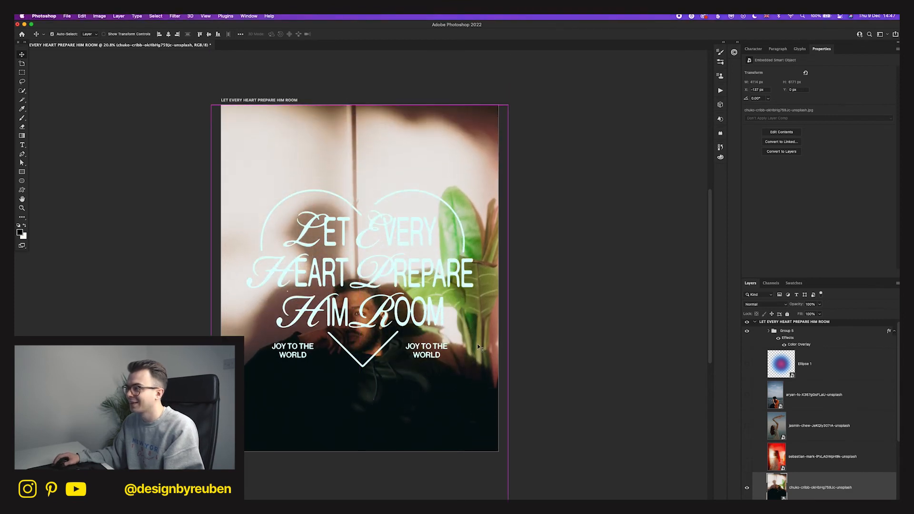
pyautogui.moveTo(474, 334); pyautogui.dragTo(492, 322)
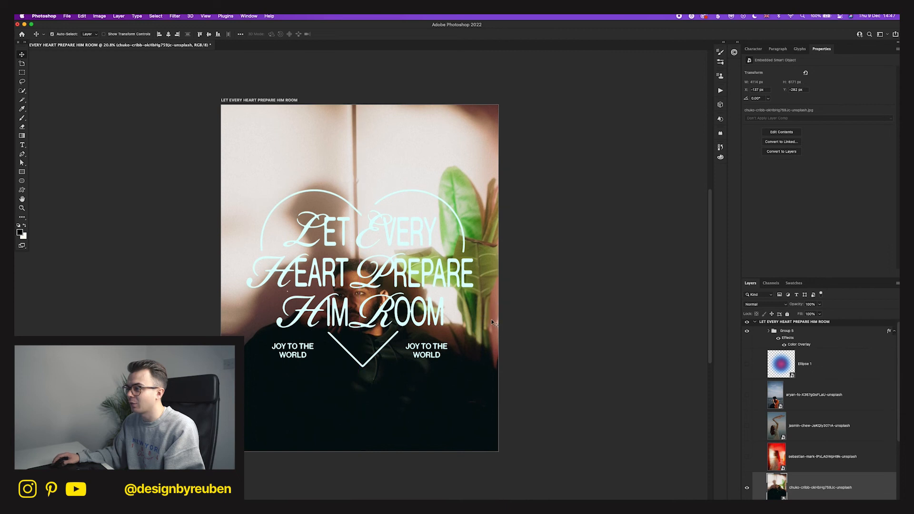
# - Try a pale yellow #f8ff8c Color Overlay on the lettering group over the plant photo
pyautogui.doubleClick(799, 344)
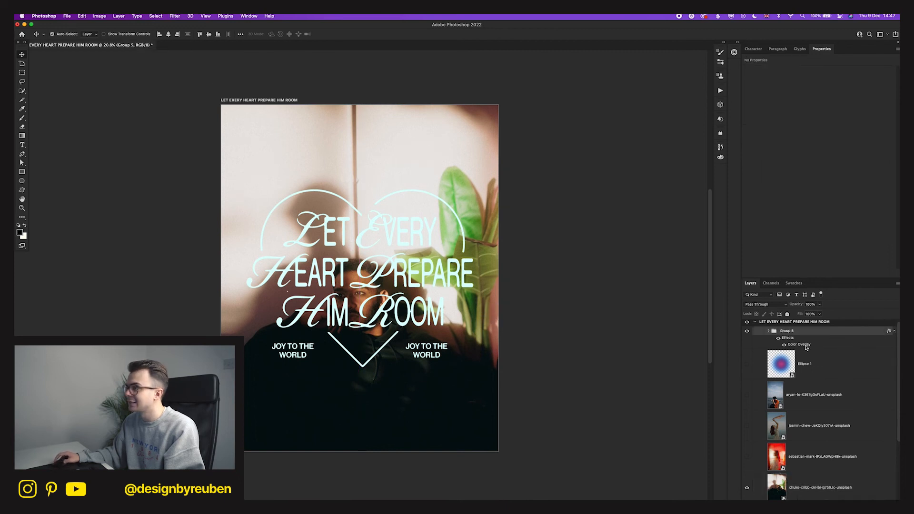
pyautogui.click(613, 121)
pyautogui.moveTo(561, 335); pyautogui.dragTo(540, 326)
pyautogui.write('ff6600')
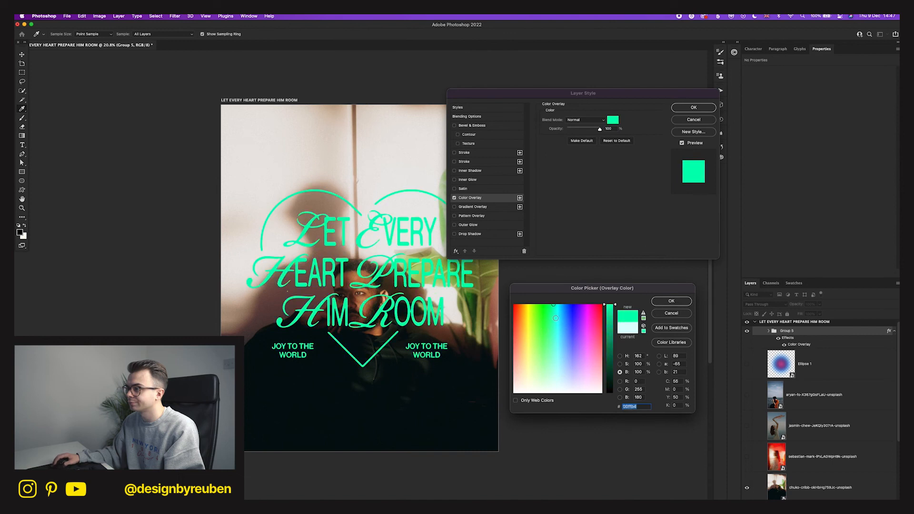
pyautogui.write('ffec95')
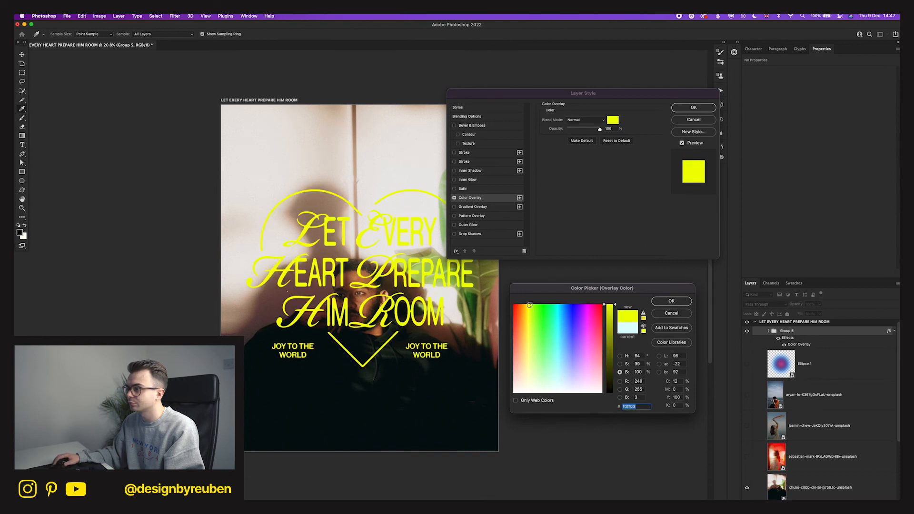
pyautogui.click(543, 359)
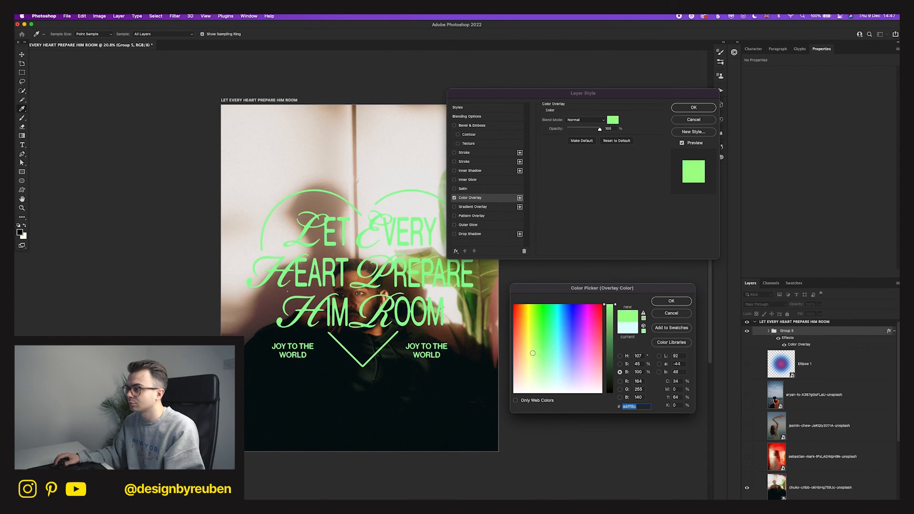
pyautogui.click(529, 352)
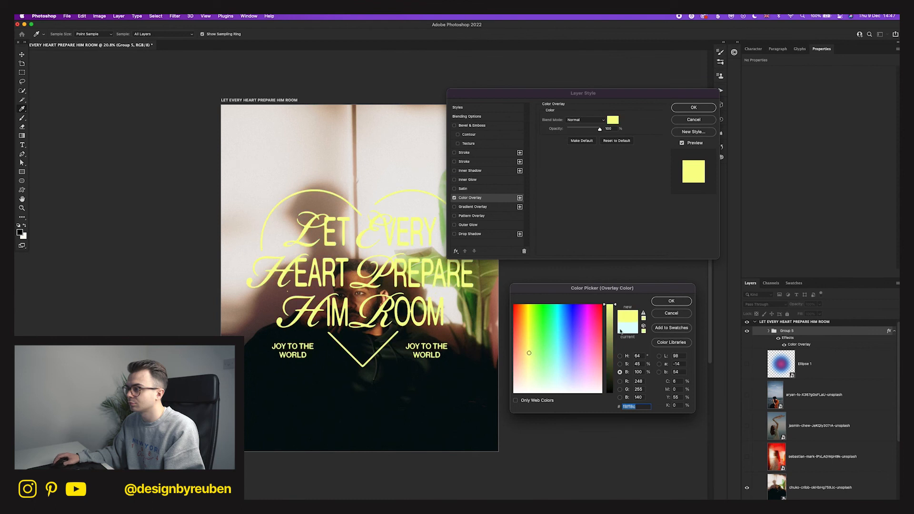
pyautogui.click(671, 302)
pyautogui.click(694, 107)
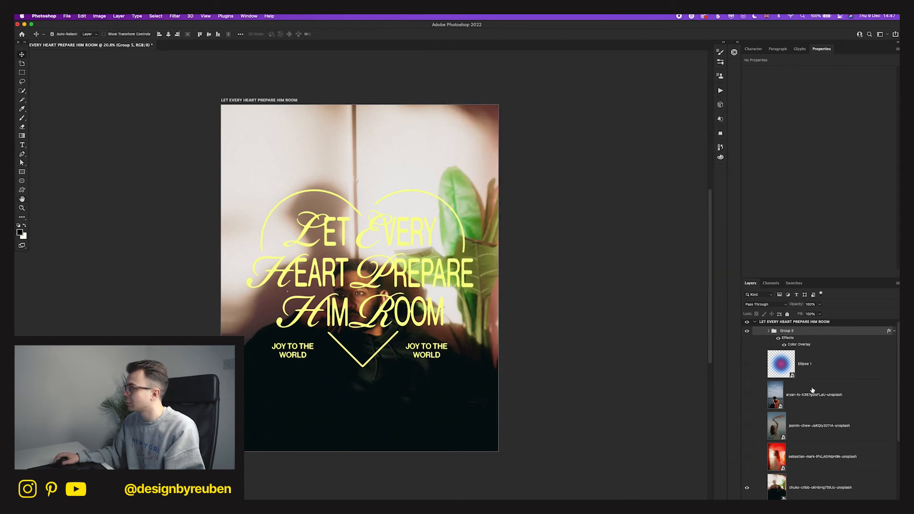
# - Add an Exposure adjustment layer directly above the photo of the man beside the plant and darken it very slightly
pyautogui.click(812, 392)
pyautogui.click(811, 484)
pyautogui.click(854, 499)
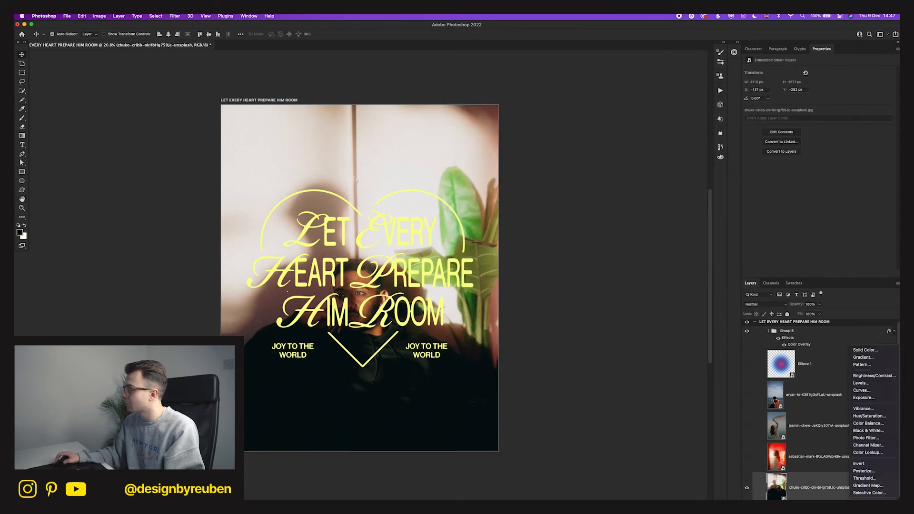
pyautogui.click(863, 397)
pyautogui.moveTo(818, 89); pyautogui.dragTo(817, 89)
pyautogui.click(834, 334)
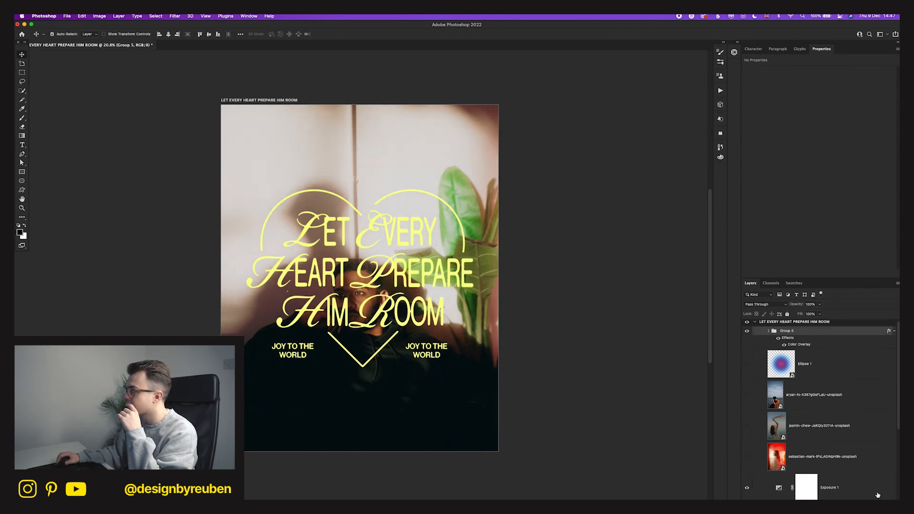
# - Create a new layer above the lettering group and fill it with black across the artboard
pyautogui.click(877, 497)
pyautogui.click(22, 218)
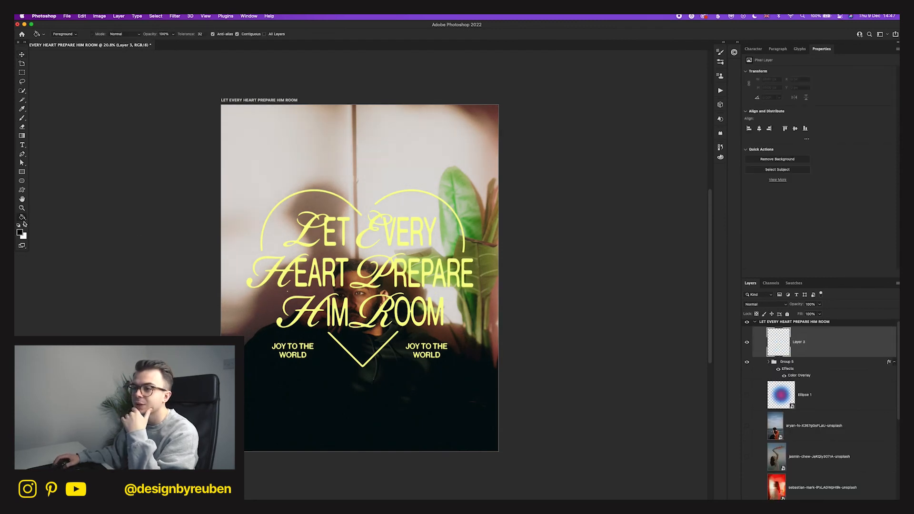
pyautogui.click(356, 180)
pyautogui.press('v')
# - Apply the Add Noise filter to the black layer with an amount of 25%, Gaussian distribution and Monochromatic enabled
pyautogui.click(175, 16)
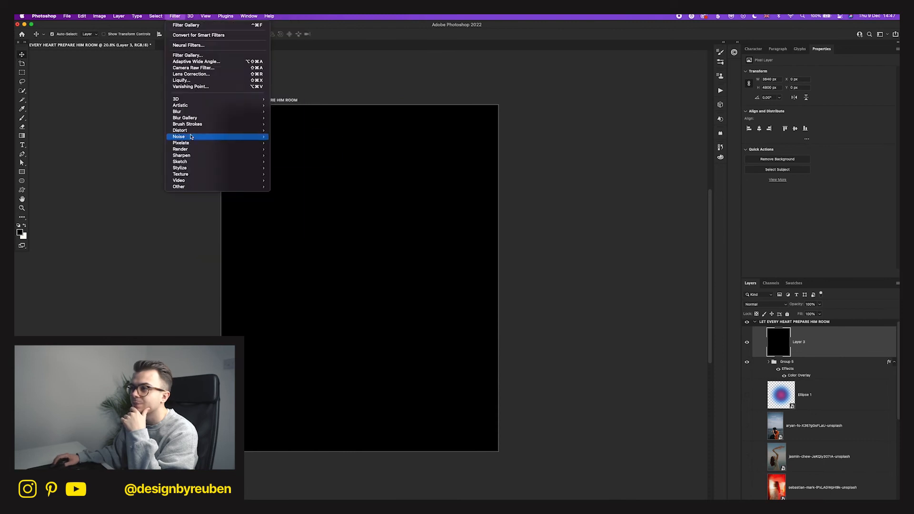
pyautogui.moveTo(268, 137)
pyautogui.click(304, 136)
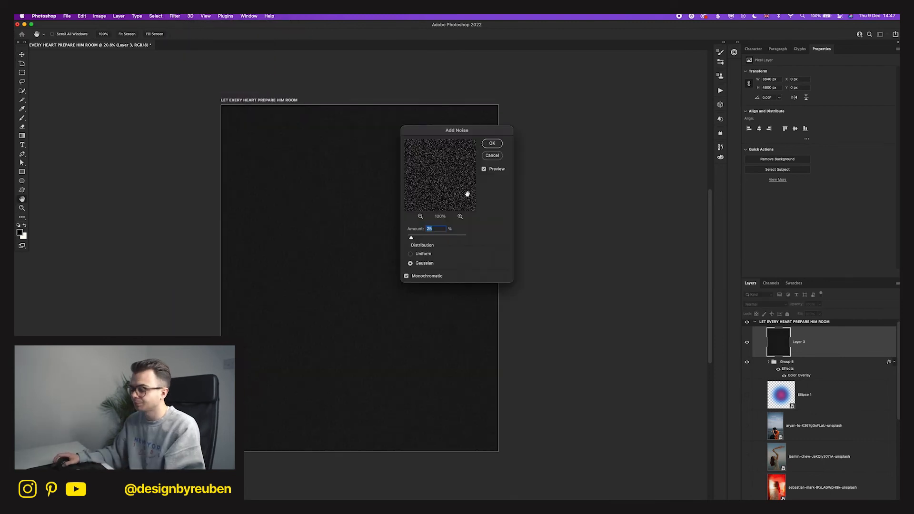
pyautogui.click(491, 142)
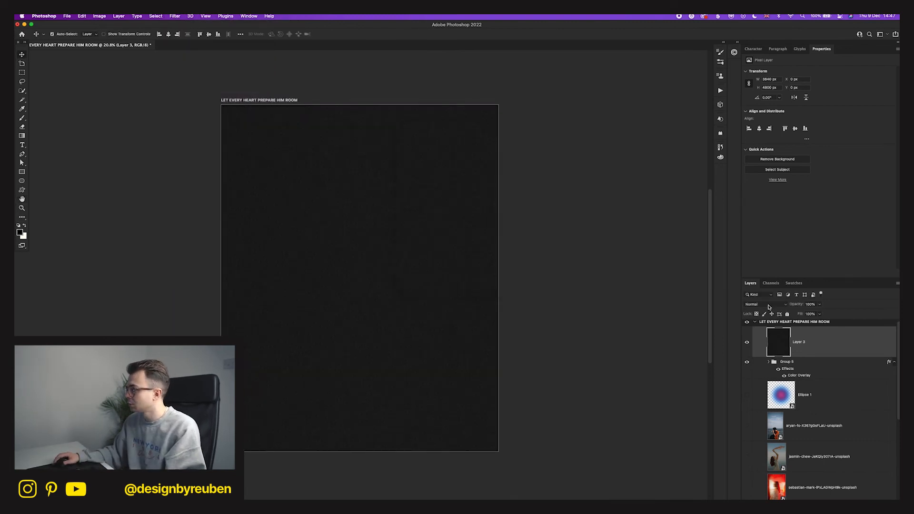
# - Blend the noise layer with Linear Dodge (Add) at 60% opacity to lay grain over the poster
pyautogui.click(762, 304)
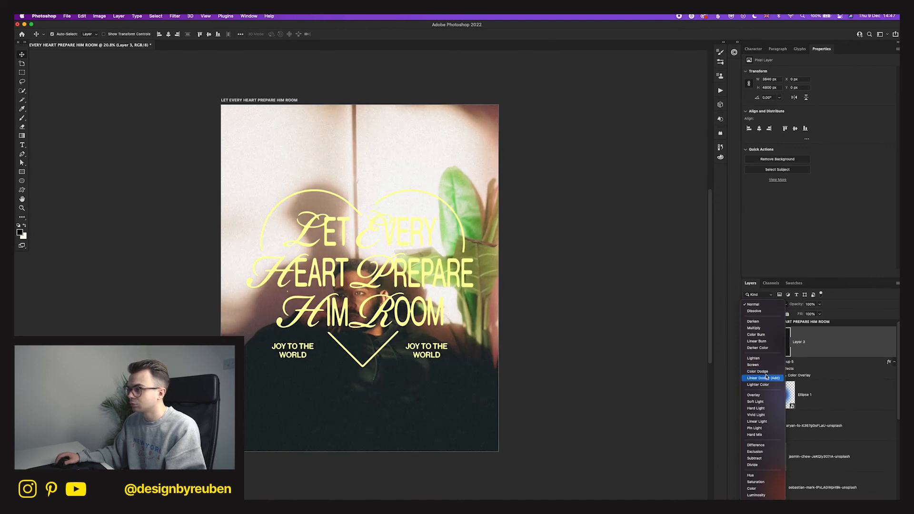
pyautogui.click(766, 377)
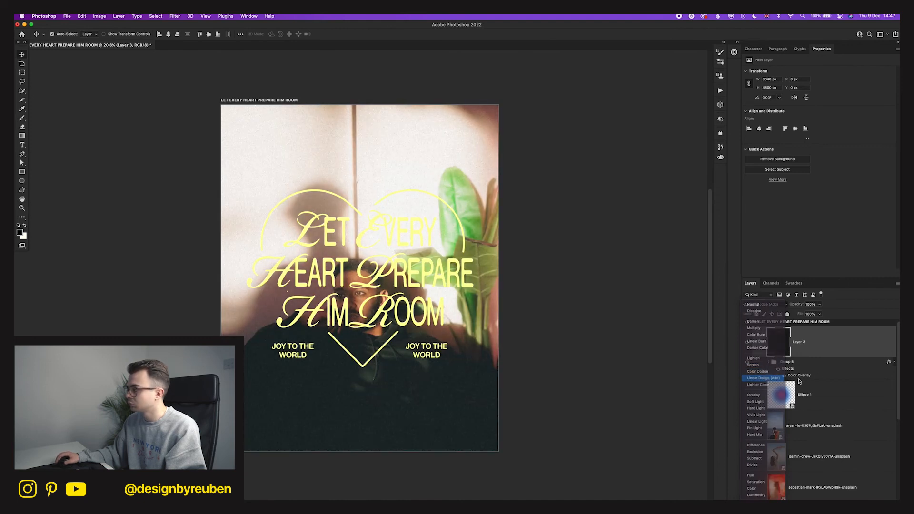
pyautogui.click(810, 304)
pyautogui.write('60')
pyautogui.press('Return')
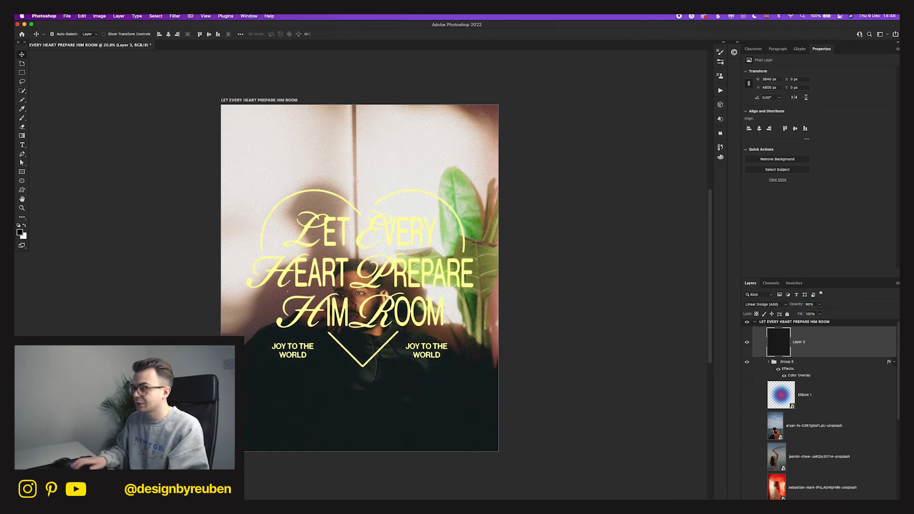
# - Change the lettering group's Color Overlay to a periwinkle blue of about #929cff
pyautogui.click(804, 362)
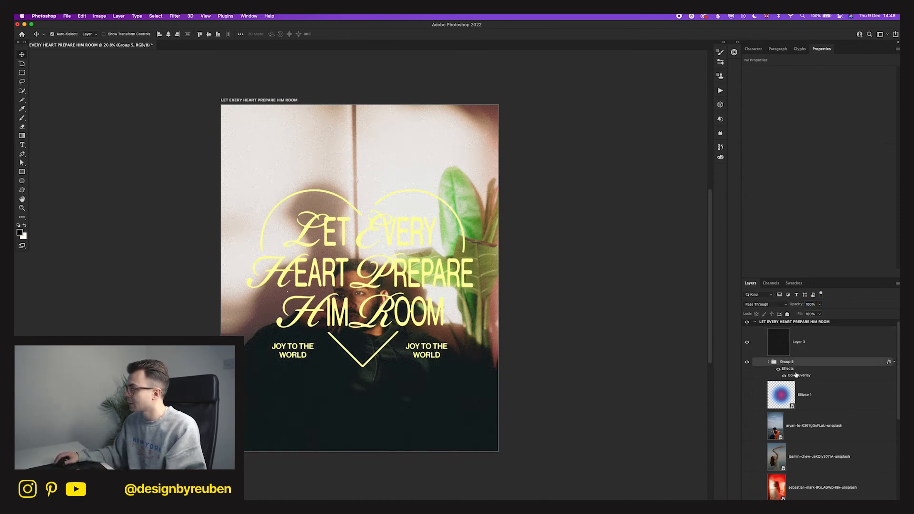
pyautogui.doubleClick(798, 375)
pyautogui.click(611, 122)
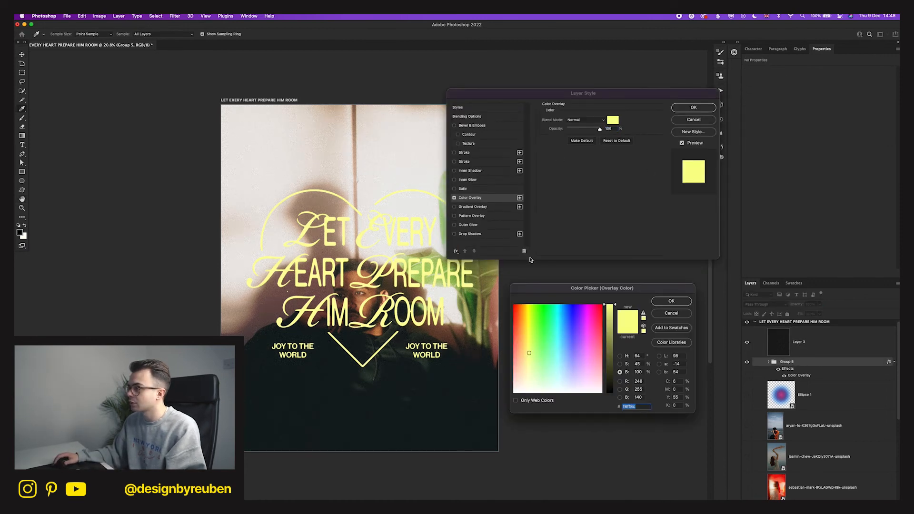
pyautogui.click(552, 314)
pyautogui.moveTo(552, 324)
pyautogui.mouseDown()
pyautogui.moveTo(541, 322)
pyautogui.moveTo(583, 319)
pyautogui.moveTo(568, 364)
pyautogui.moveTo(561, 362)
pyautogui.moveTo(573, 351)
pyautogui.mouseUp()
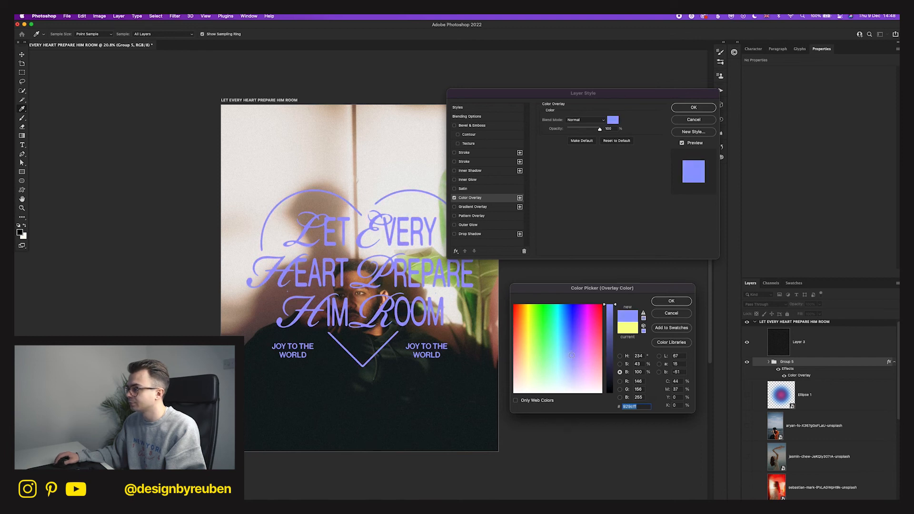
pyautogui.click(671, 301)
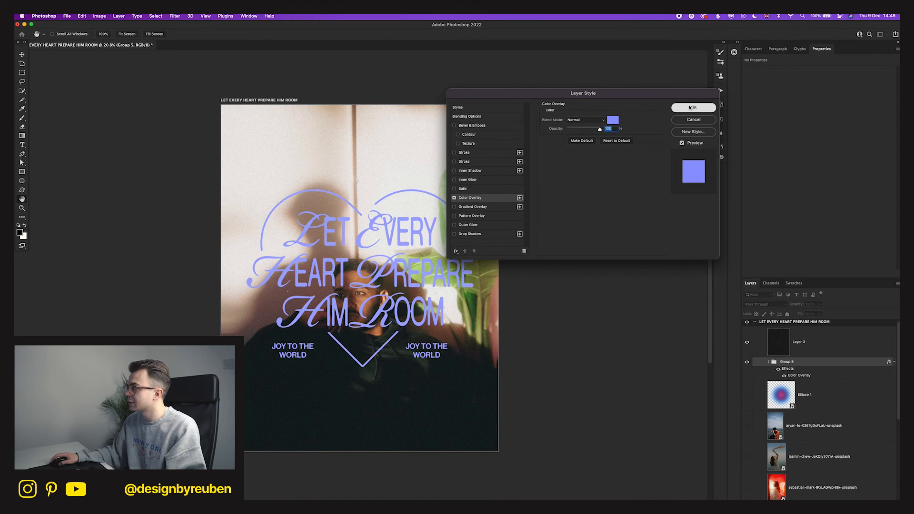
pyautogui.click(693, 108)
# - Raise the exposure slightly in the existing Exposure adjustment layer to brighten the plant photo
pyautogui.scroll(-2, 828, 429)
pyautogui.click(835, 486)
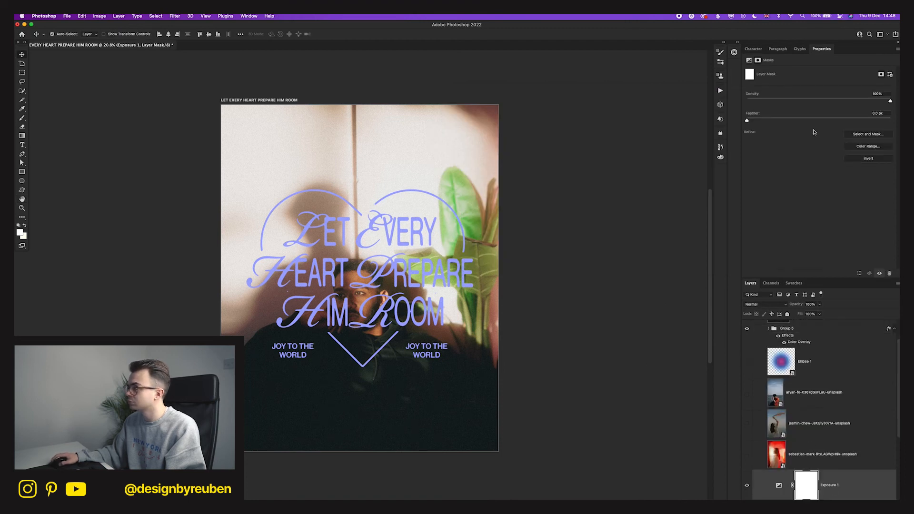
pyautogui.click(779, 485)
pyautogui.moveTo(815, 91)
pyautogui.mouseDown()
pyautogui.moveTo(806, 90)
pyautogui.moveTo(819, 91)
pyautogui.mouseUp()
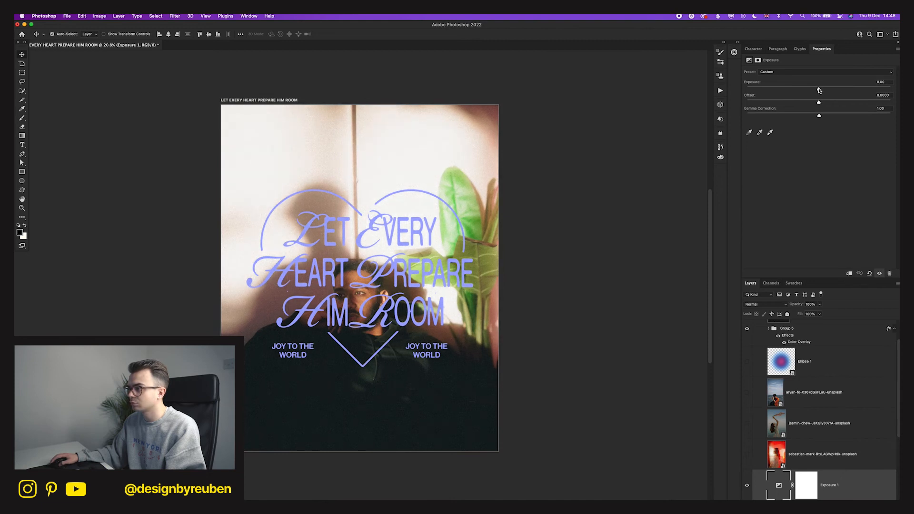
# - Try the blurred blue and pink Ellipse 1 glow behind the lettering, scaled down to about 55%
pyautogui.click(814, 360)
pyautogui.click(746, 362)
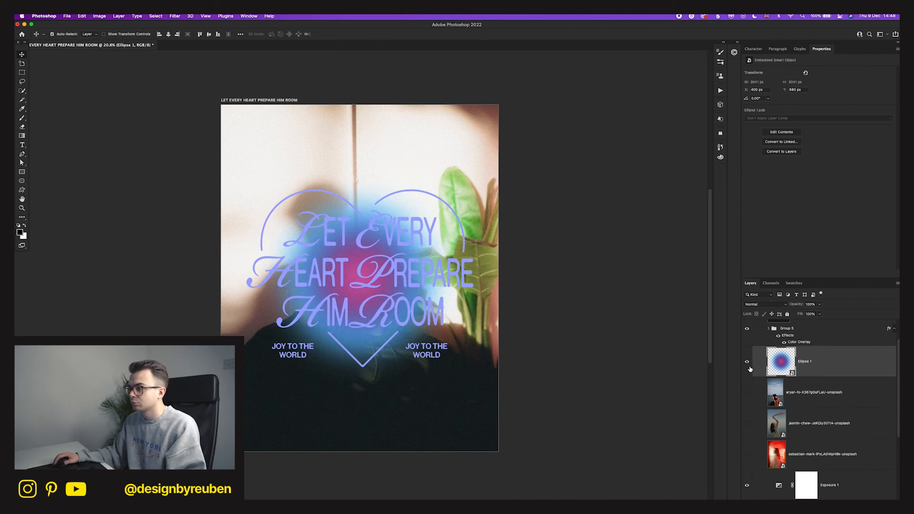
pyautogui.press('super+t')
pyautogui.moveTo(482, 276); pyautogui.dragTo(435, 277)
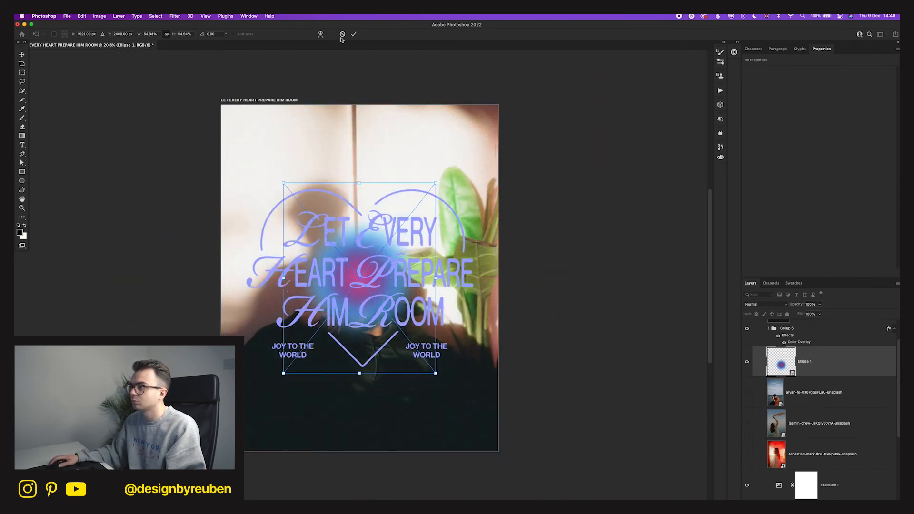
pyautogui.click(342, 34)
pyautogui.click(746, 361)
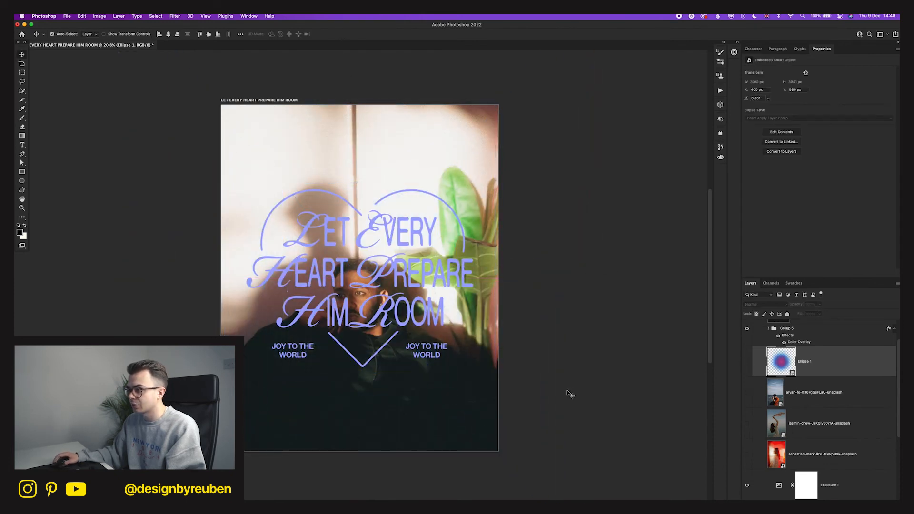
# - Convert the lettering group with its Color Overlay into a smart object
pyautogui.scroll(2, 816, 412)
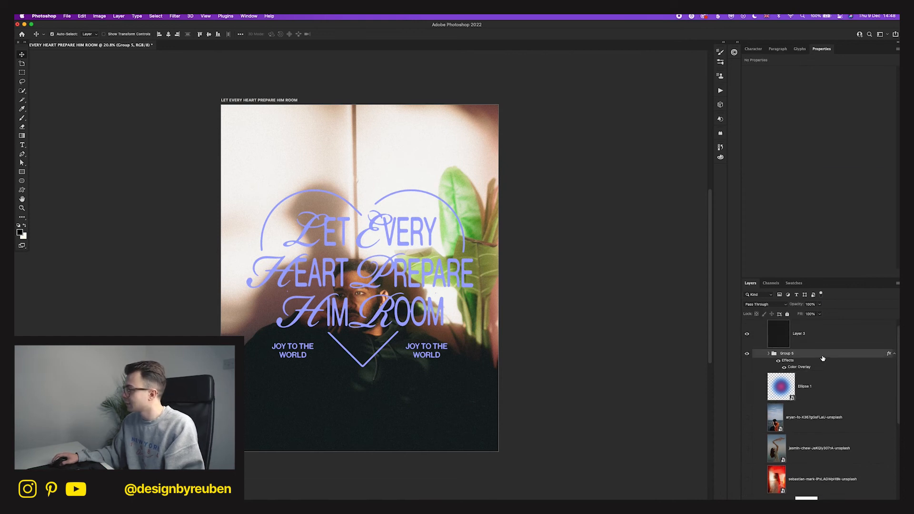
pyautogui.rightClick(822, 353)
pyautogui.click(842, 276)
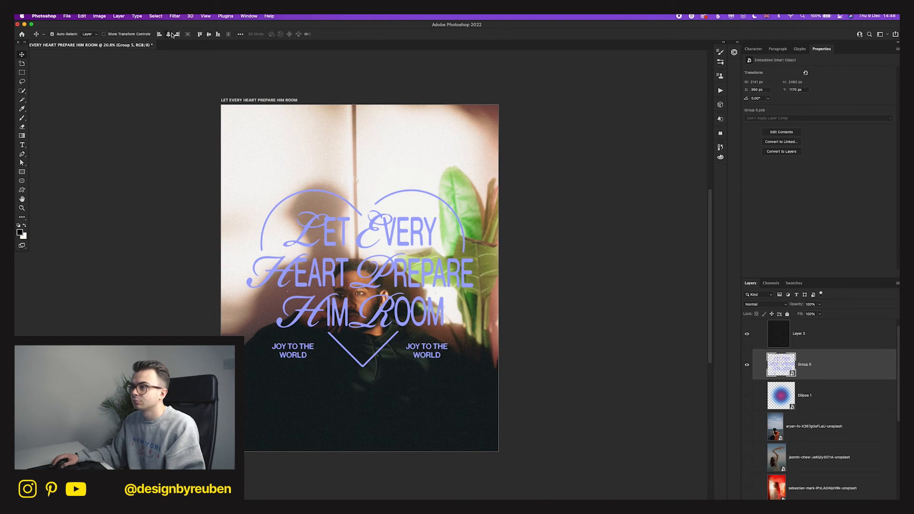
pyautogui.click(525, 370)
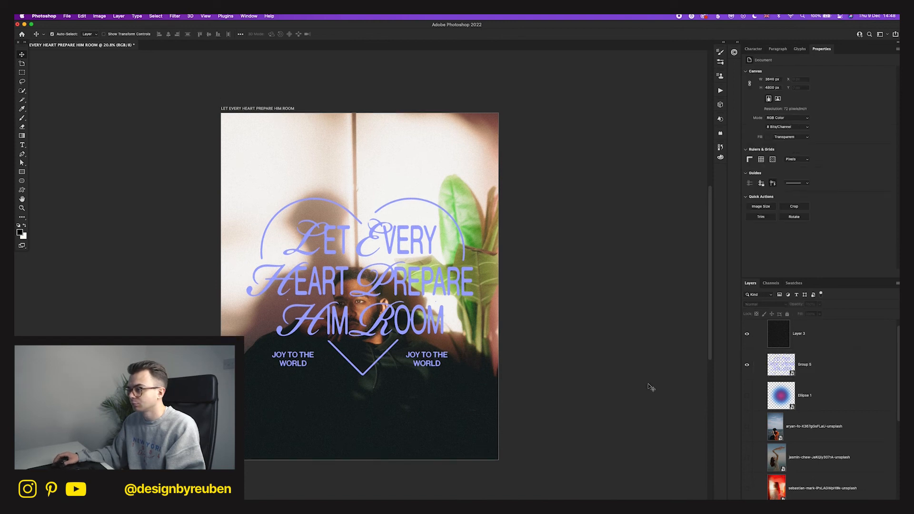
# - Add a Hue/Saturation adjustment layer above the lettering smart object and shift its hue slightly into the negative
pyautogui.click(817, 376)
pyautogui.click(859, 503)
pyautogui.click(878, 417)
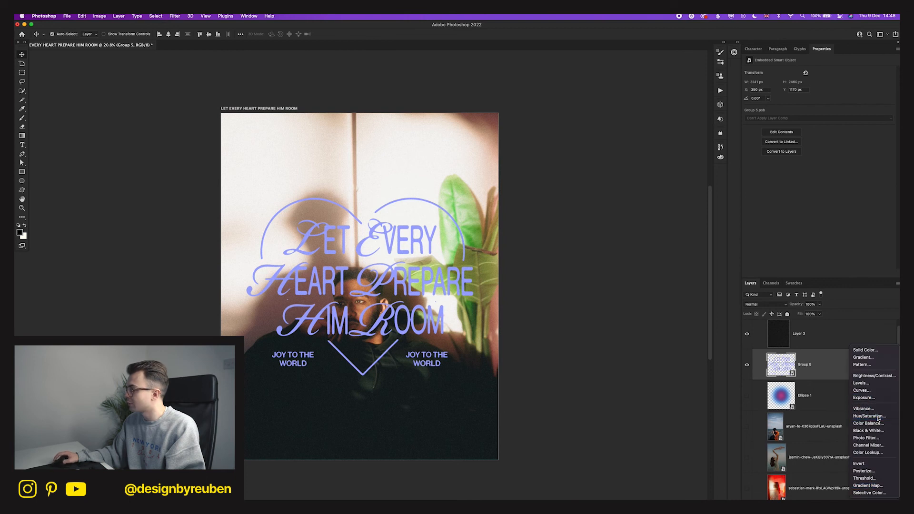
pyautogui.moveTo(817, 99)
pyautogui.mouseDown()
pyautogui.moveTo(806, 98)
pyautogui.moveTo(832, 98)
pyautogui.moveTo(813, 98)
pyautogui.mouseUp()
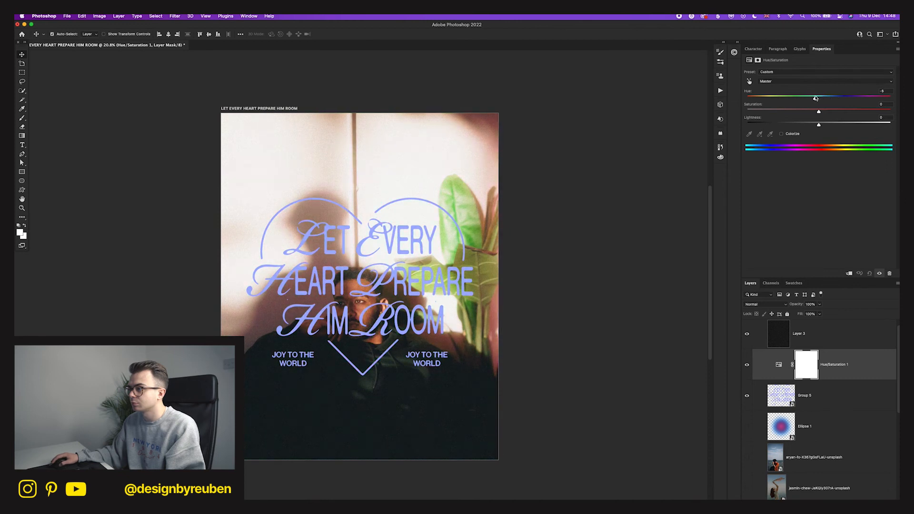
pyautogui.moveTo(819, 113); pyautogui.dragTo(818, 125)
# - Try a Normal-mode drop shadow on the lettering smart object with slightly raised opacity
pyautogui.click(824, 401)
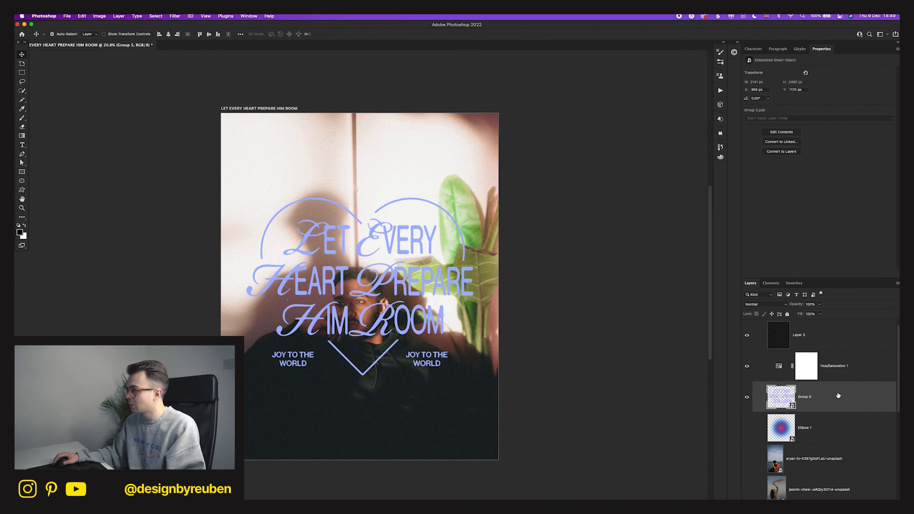
pyautogui.doubleClick(746, 398)
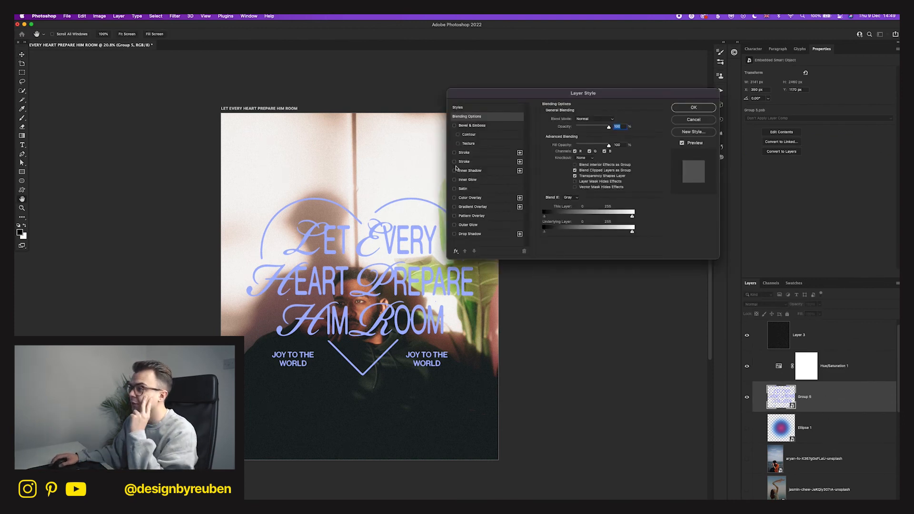
pyautogui.click(454, 234)
pyautogui.click(468, 234)
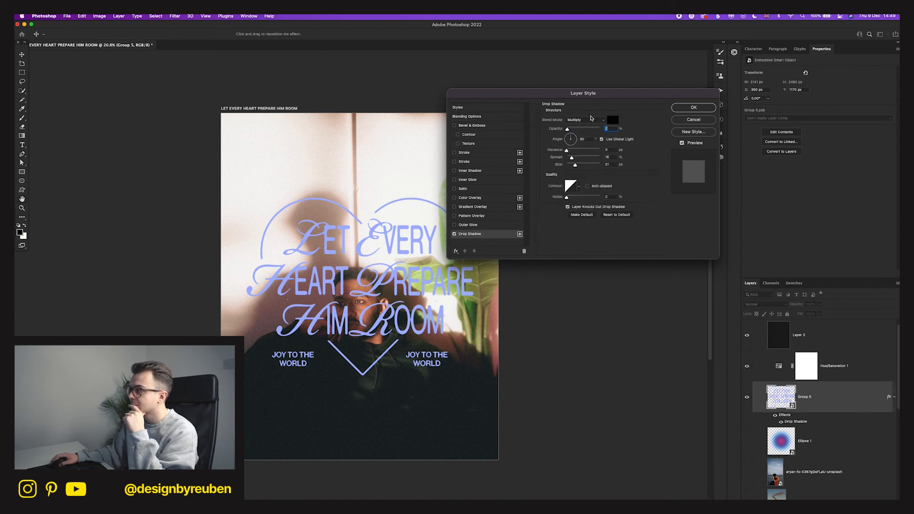
pyautogui.click(588, 126)
pyautogui.click(581, 98)
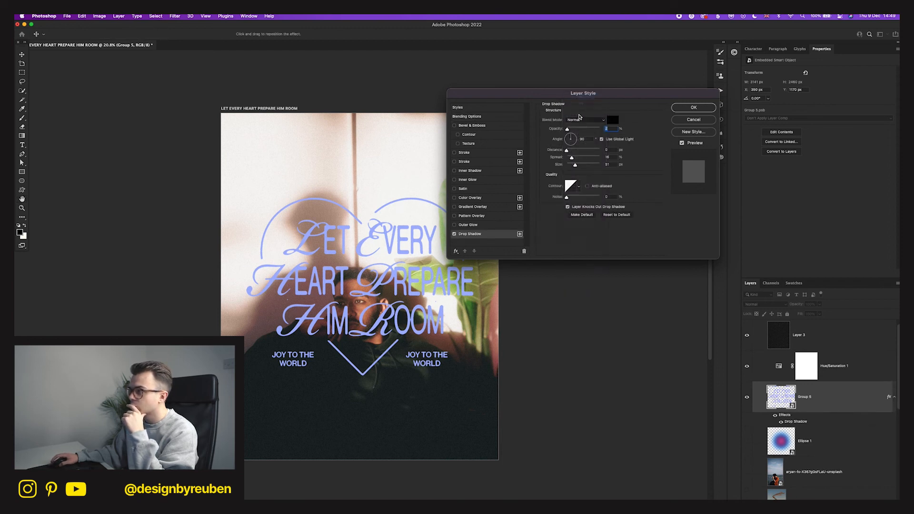
pyautogui.moveTo(576, 131); pyautogui.dragTo(572, 129)
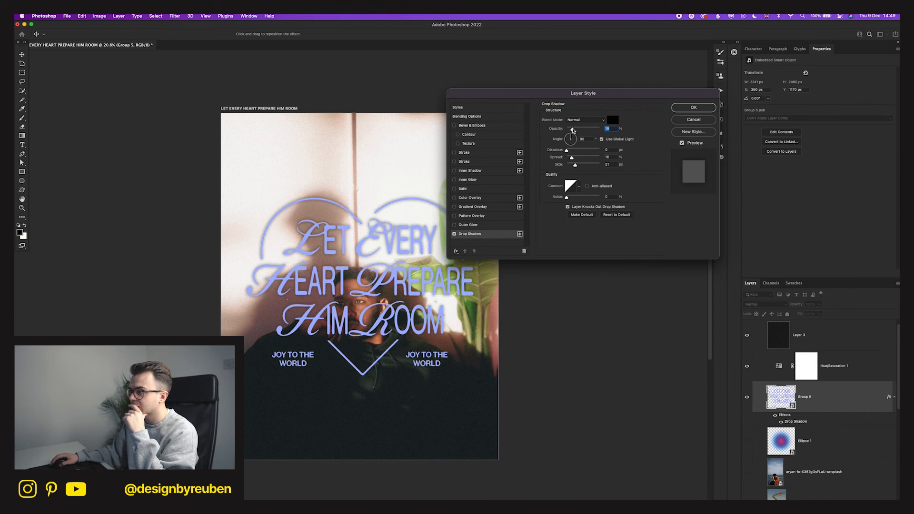
pyautogui.click(692, 120)
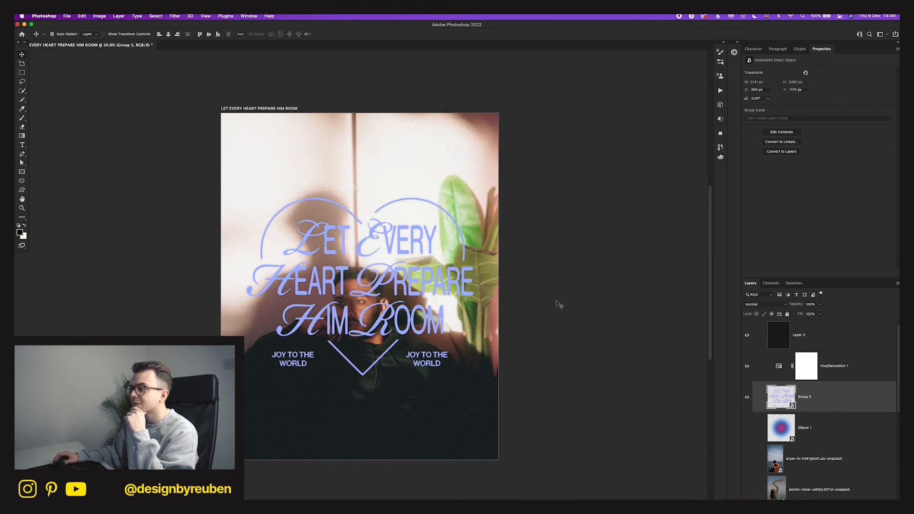
# - Duplicate the lettering smart object in place and put the copy beneath the original
pyautogui.scroll(-3, 545, 301)
pyautogui.scroll(3, 545, 301)
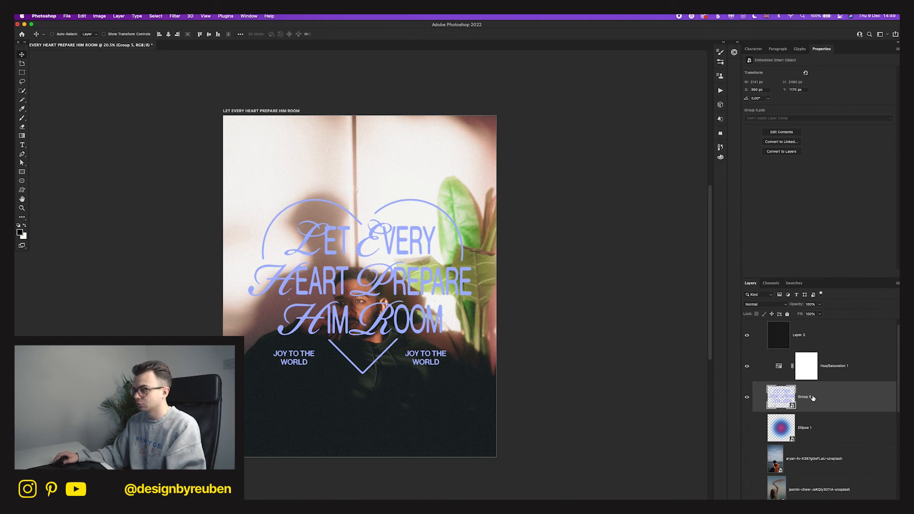
pyautogui.press('super+j')
pyautogui.moveTo(428, 311); pyautogui.dragTo(437, 366)
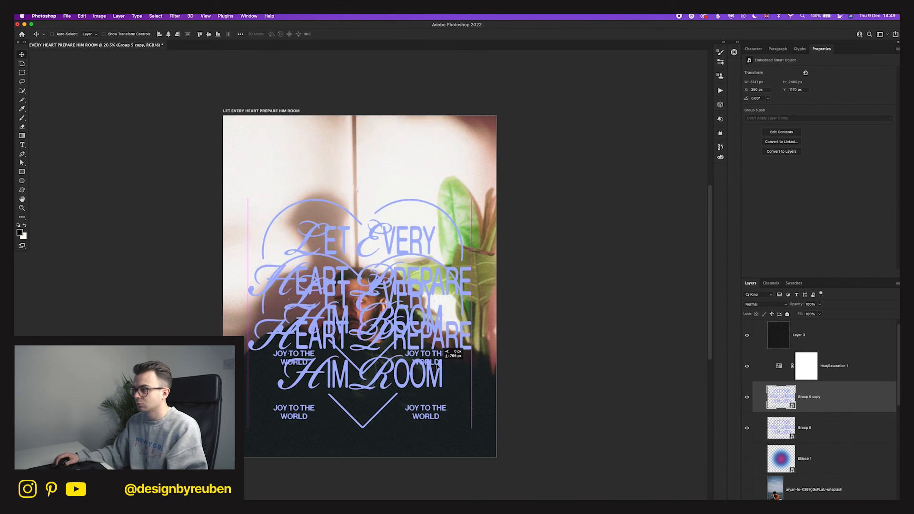
pyautogui.moveTo(387, 337); pyautogui.dragTo(389, 286)
pyautogui.moveTo(823, 402); pyautogui.dragTo(868, 432)
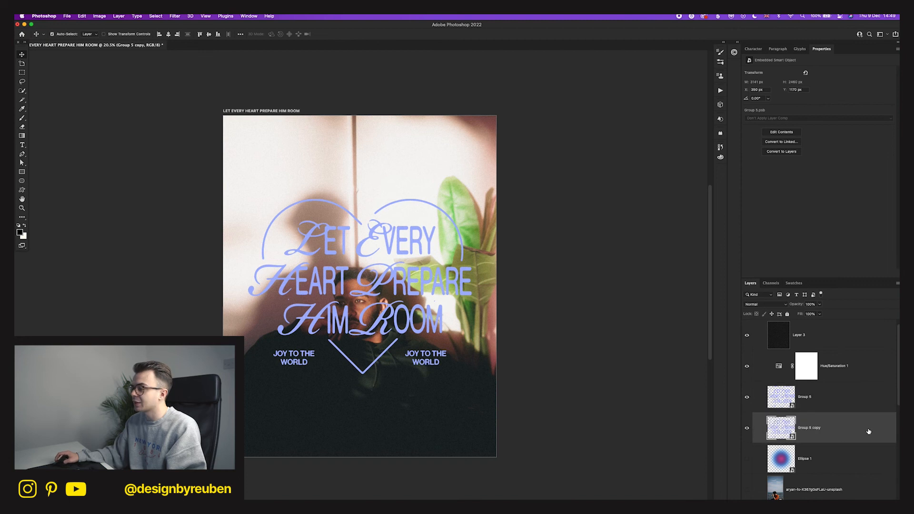
pyautogui.click(174, 16)
pyautogui.moveTo(193, 138)
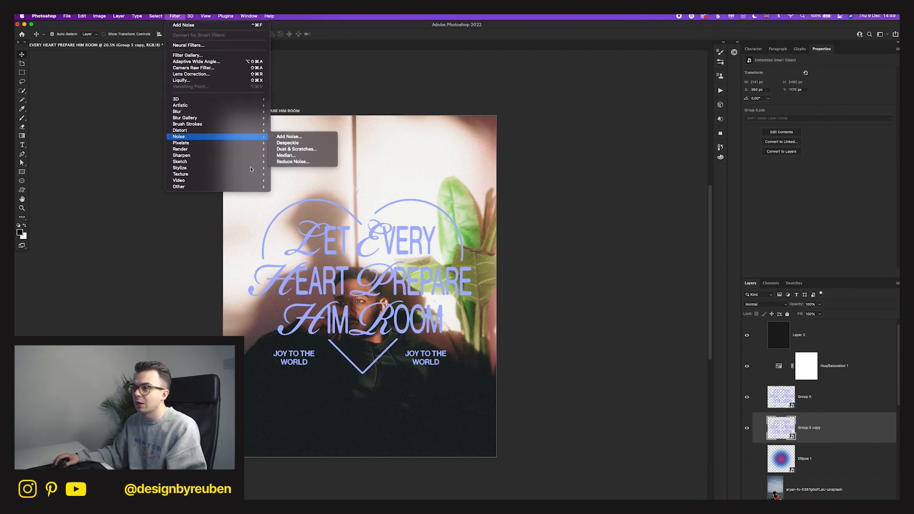
pyautogui.moveTo(223, 113)
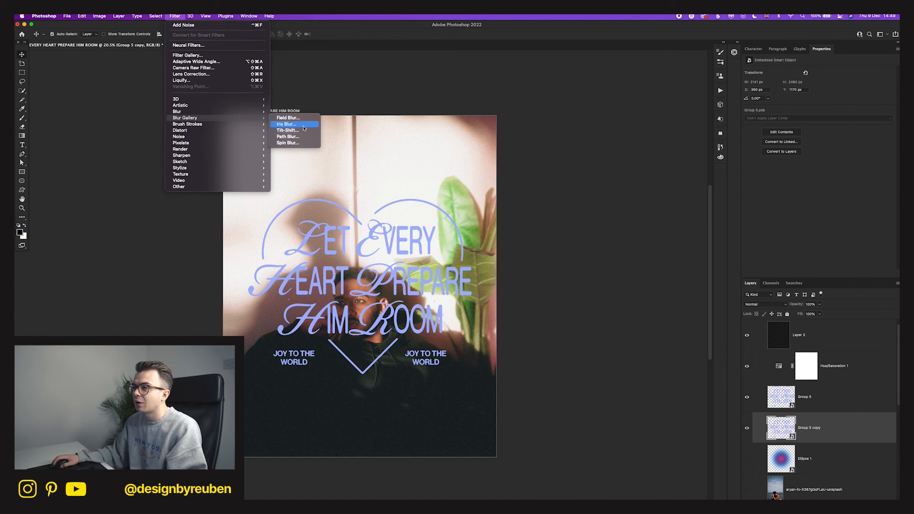
pyautogui.click(287, 124)
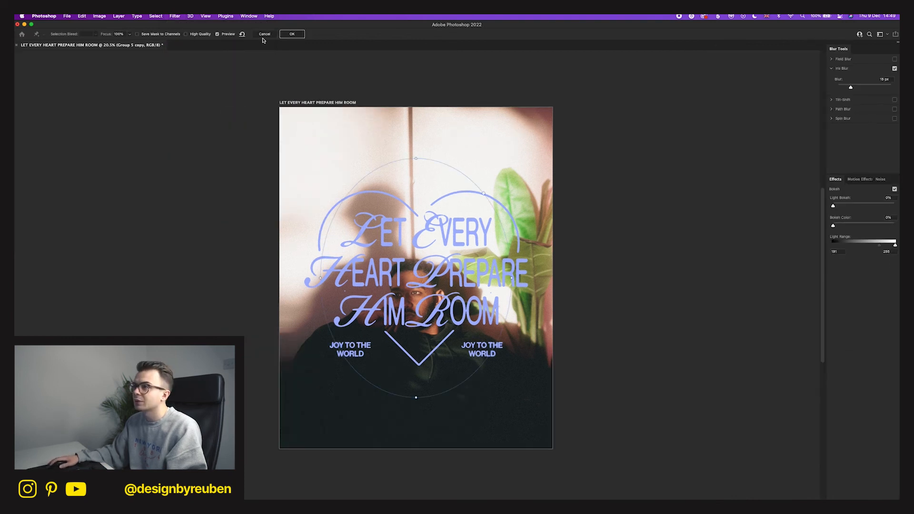
pyautogui.press('Escape')
# - Apply a Radial Blur smart filter to the lettering copy, using the Zoom method and Best quality
pyautogui.click(175, 16)
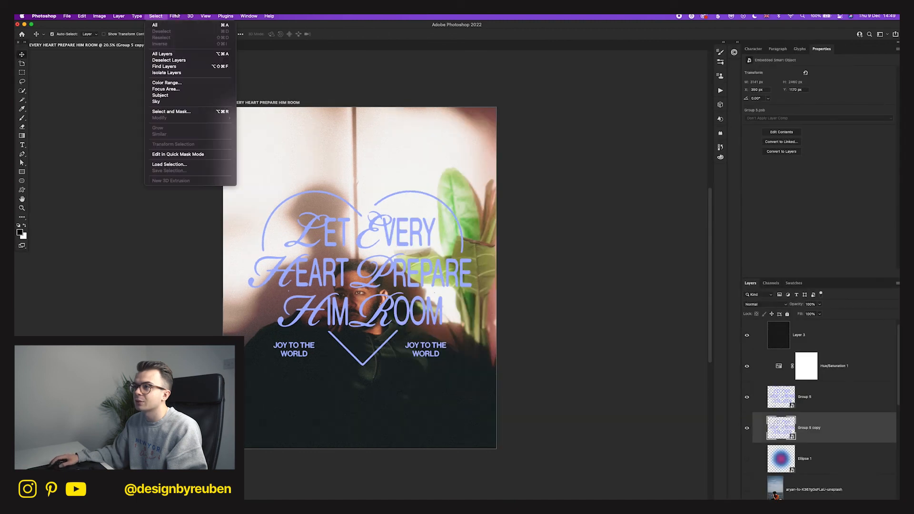
pyautogui.moveTo(189, 111)
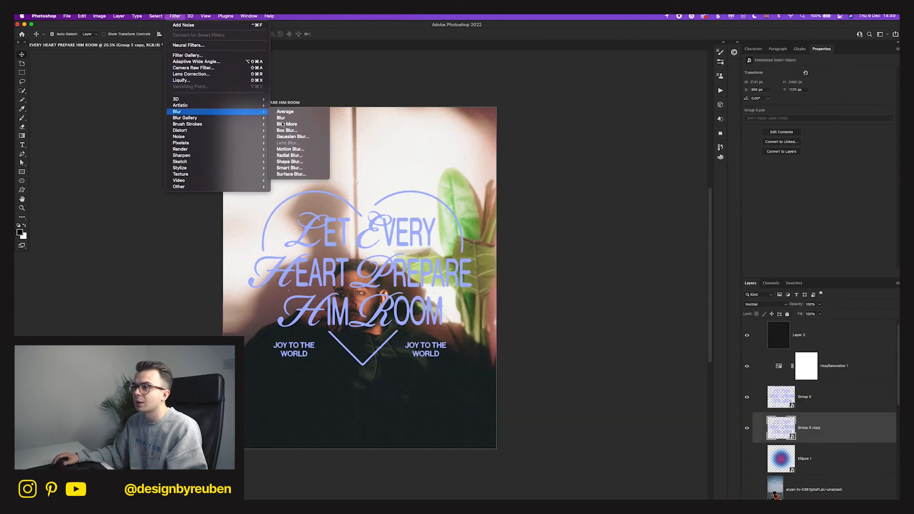
pyautogui.click(304, 155)
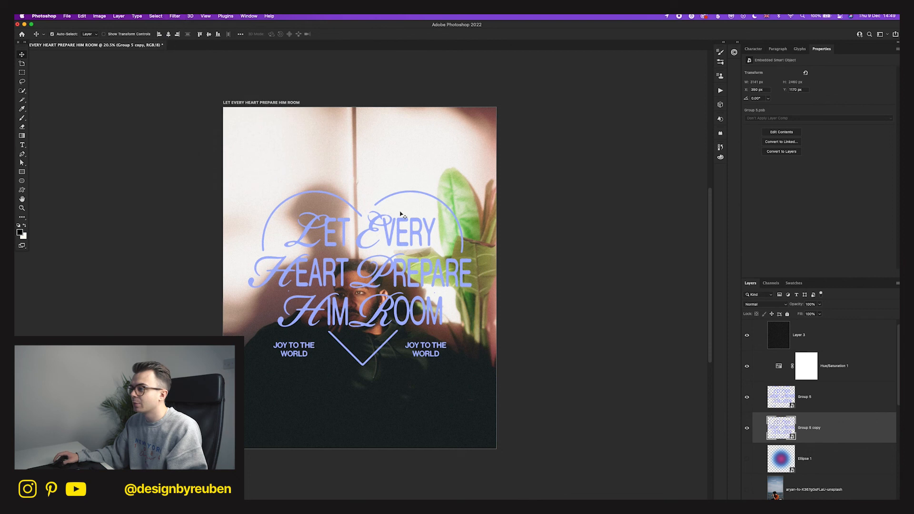
pyautogui.click(253, 167)
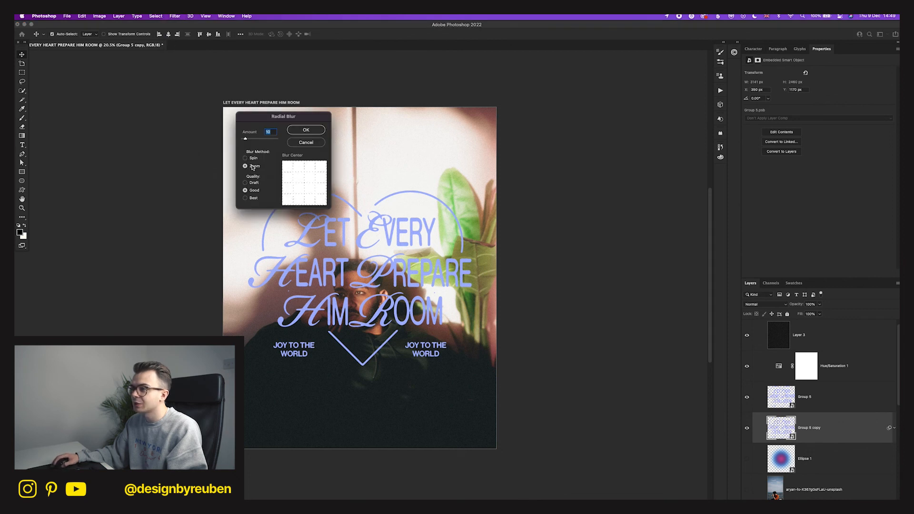
pyautogui.moveTo(245, 139); pyautogui.dragTo(257, 139)
pyautogui.click(314, 131)
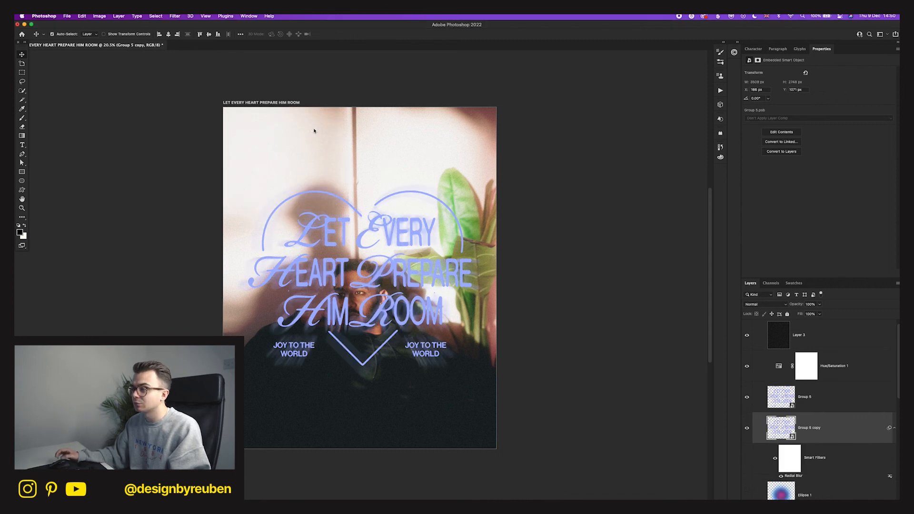
# - Lower the Radial Blur amount on the lettering copy and hide that copy after comparing the poster with and without it
pyautogui.doubleClick(797, 476)
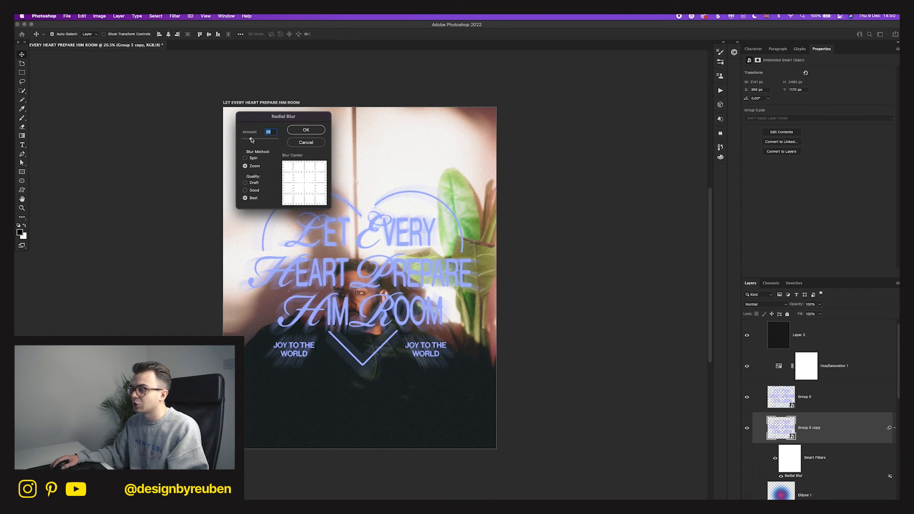
pyautogui.click(300, 132)
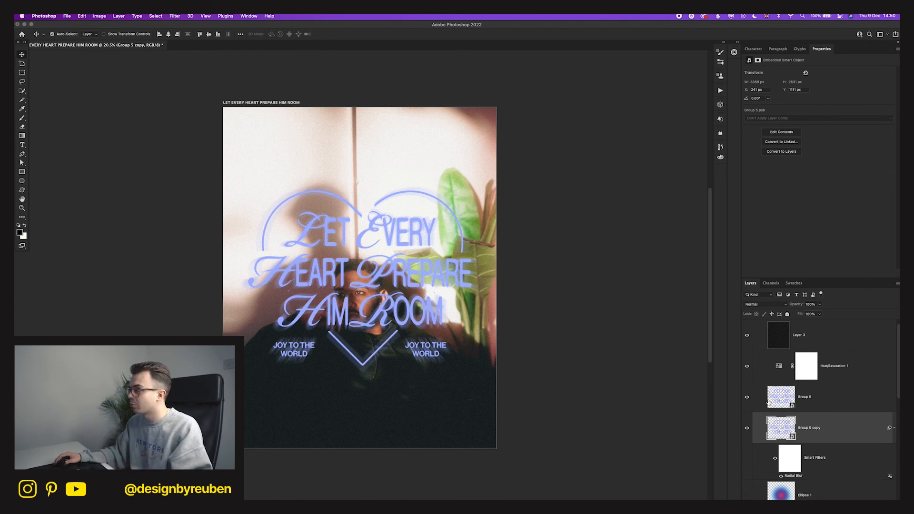
pyautogui.click(747, 429)
pyautogui.click(747, 430)
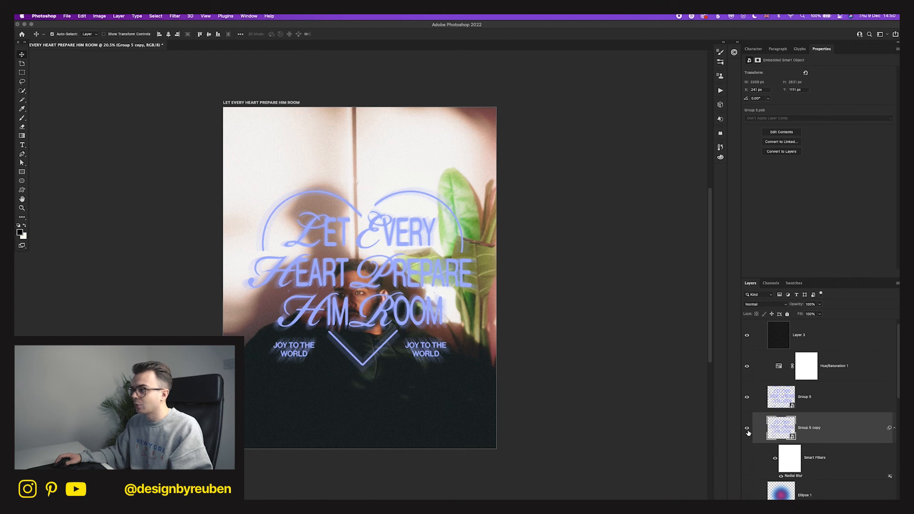
pyautogui.click(747, 430)
pyautogui.scroll(1, 557, 397)
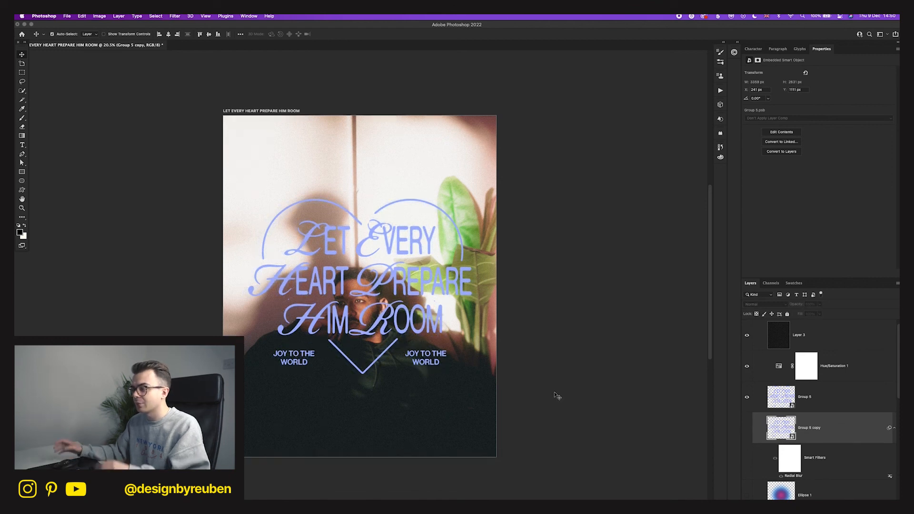
# - Add a Vibrance adjustment layer above the Hue/Saturation 1 layer with vibrance +8 and saturation +4
pyautogui.click(838, 408)
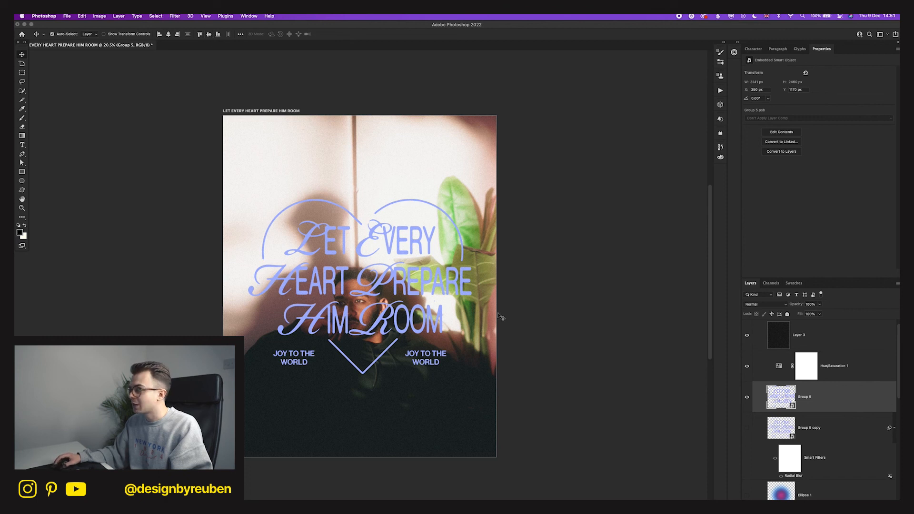
pyautogui.scroll(1, 807, 385)
pyautogui.click(806, 383)
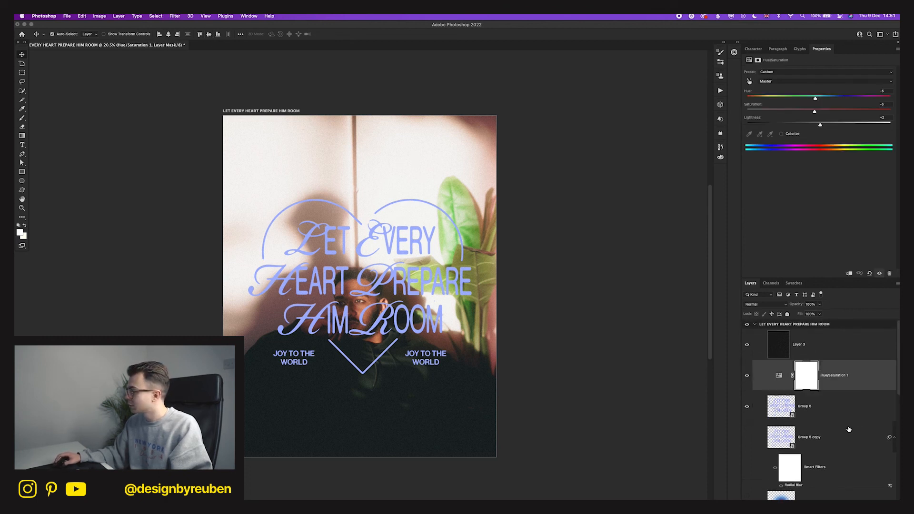
pyautogui.click(858, 499)
pyautogui.click(870, 408)
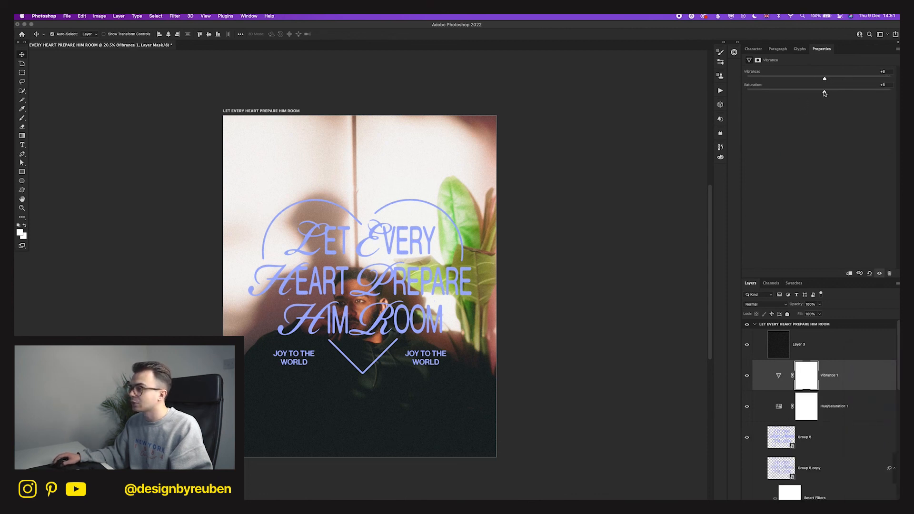
# - Move the plant photo upward behind the lettering so more of the man's shoulders and dark clothing fills the poster
pyautogui.scroll(-4, 848, 474)
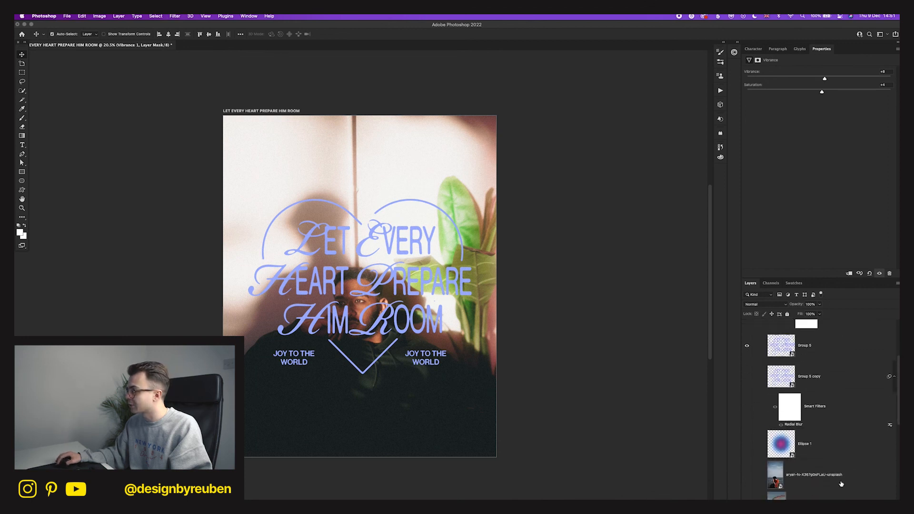
pyautogui.click(841, 483)
pyautogui.scroll(-7, 833, 483)
pyautogui.click(823, 395)
pyautogui.moveTo(603, 394); pyautogui.dragTo(603, 360)
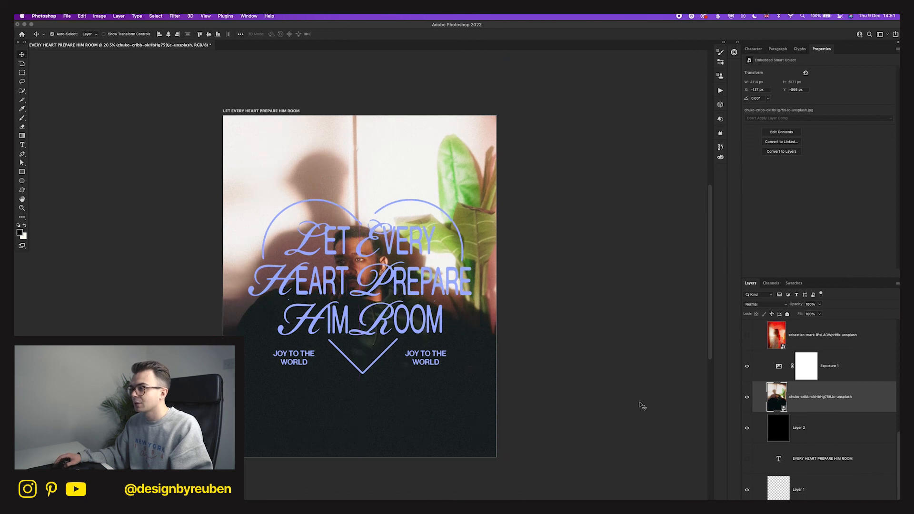
pyautogui.scroll(1, 640, 405)
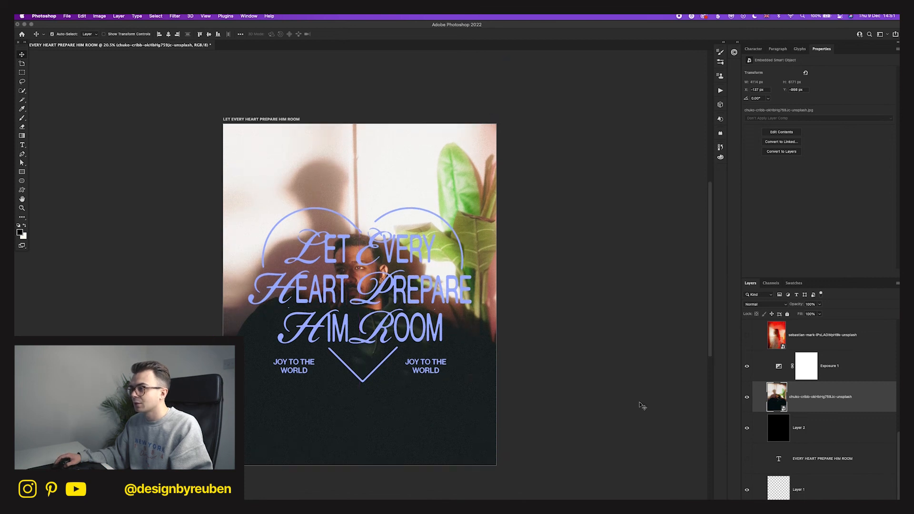
# - Add a second Hue/Saturation adjustment layer directly above the lettering smart object and clip it to the lettering
pyautogui.scroll(5, 836, 363)
pyautogui.click(824, 353)
pyautogui.scroll(2, 849, 419)
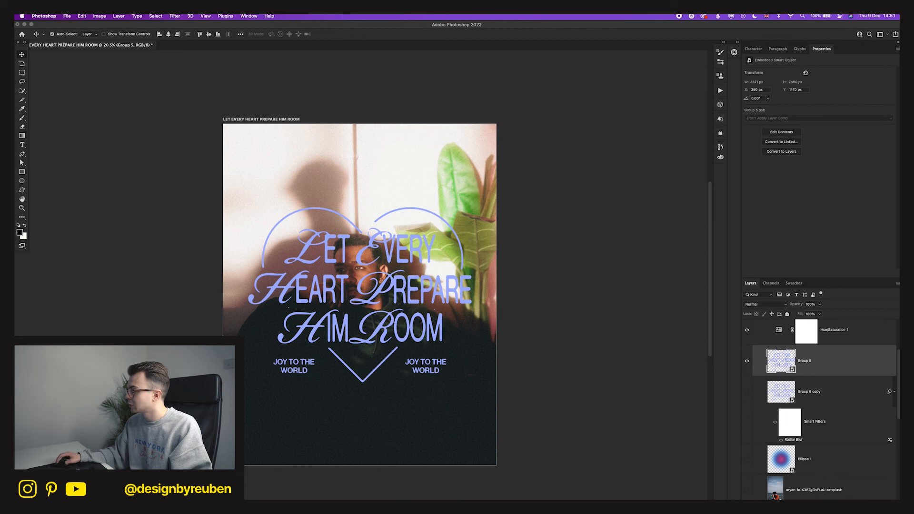
pyautogui.click(865, 502)
pyautogui.click(867, 416)
pyautogui.rightClick(856, 362)
pyautogui.click(837, 318)
# - Recolour the lettering pink by setting the clipped adjustment layer's hue to +120
pyautogui.moveTo(818, 98); pyautogui.dragTo(874, 102)
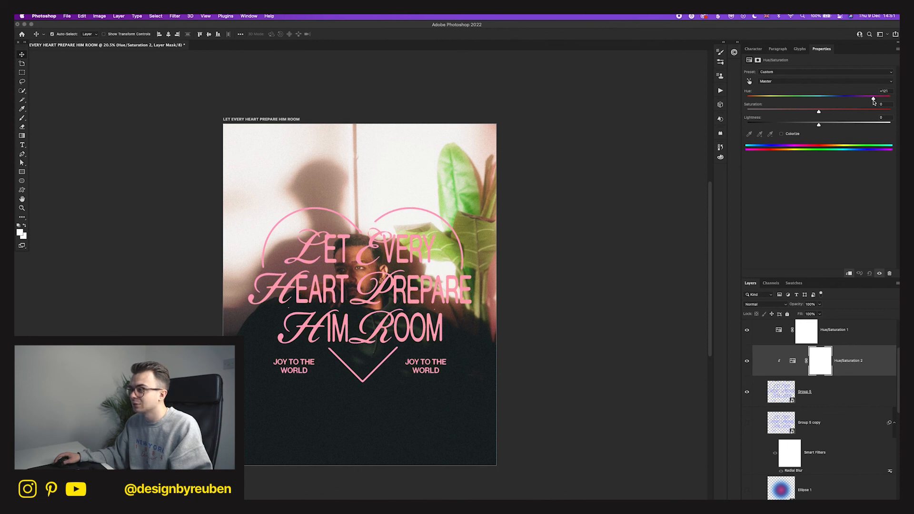
pyautogui.moveTo(872, 102)
pyautogui.mouseDown()
pyautogui.moveTo(864, 102)
pyautogui.moveTo(874, 102)
pyautogui.mouseUp()
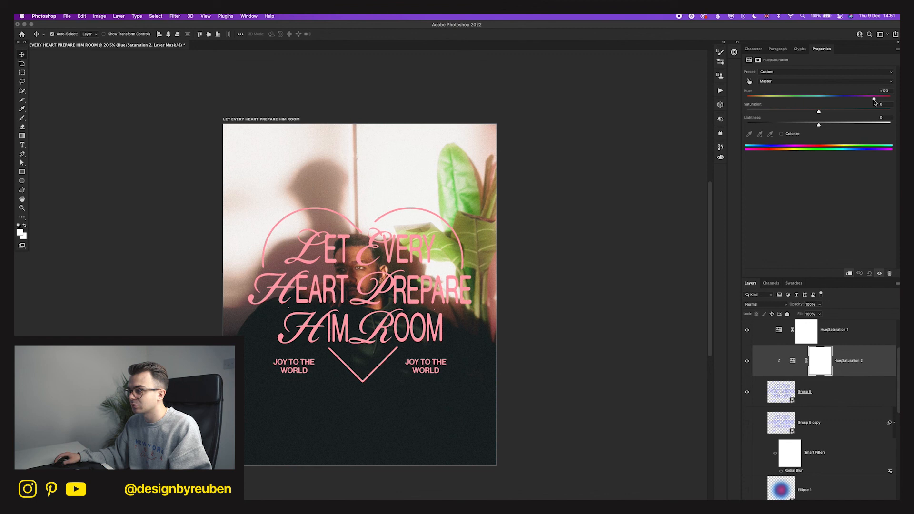
pyautogui.moveTo(872, 102); pyautogui.dragTo(873, 102)
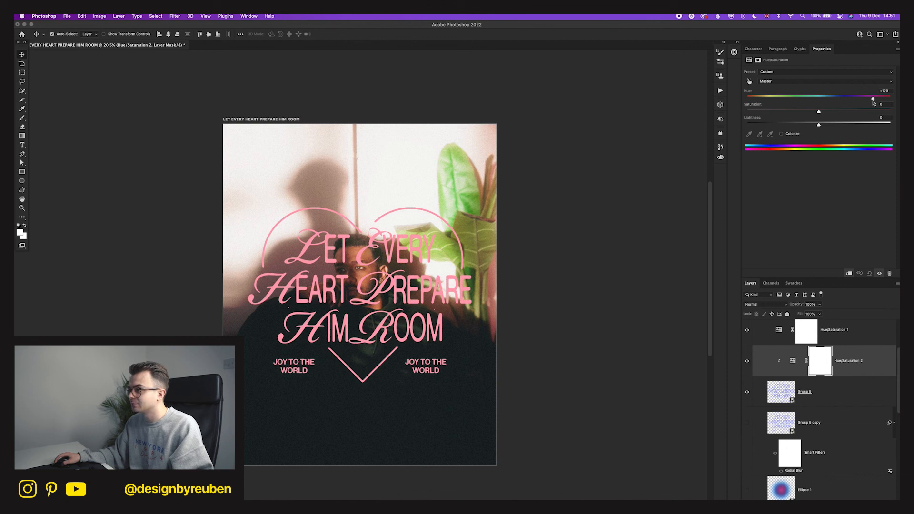
# - Check the unclipped Hue/Saturation 1 layer's settings, mask and effect on the whole poster
pyautogui.scroll(1, 809, 371)
pyautogui.click(756, 339)
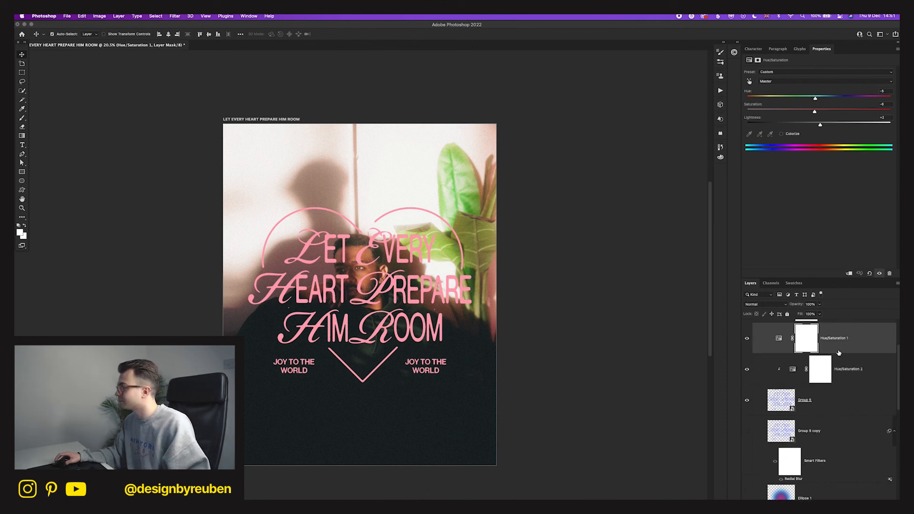
pyautogui.click(746, 341)
pyautogui.click(811, 343)
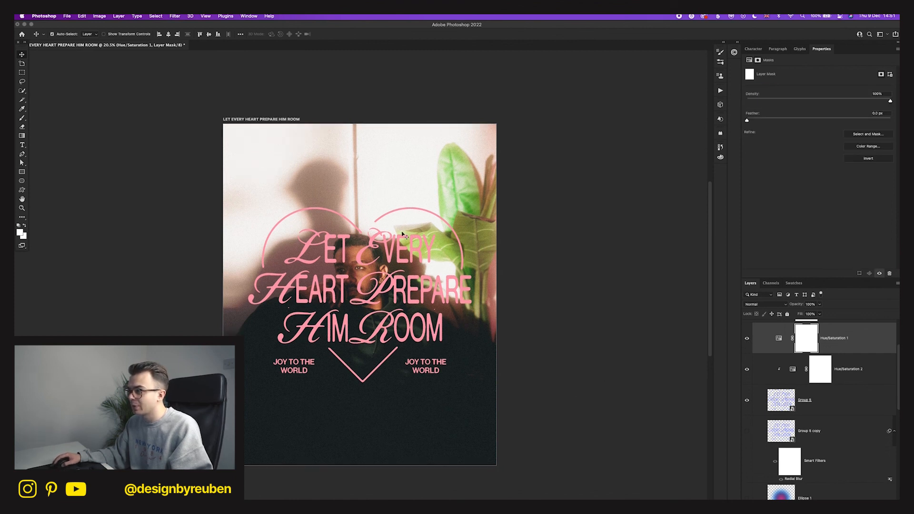
# - Toggle the Exposure 1 layer above the plant photo to compare its effect, and try a slight change to its exposure
pyautogui.scroll(2, 837, 385)
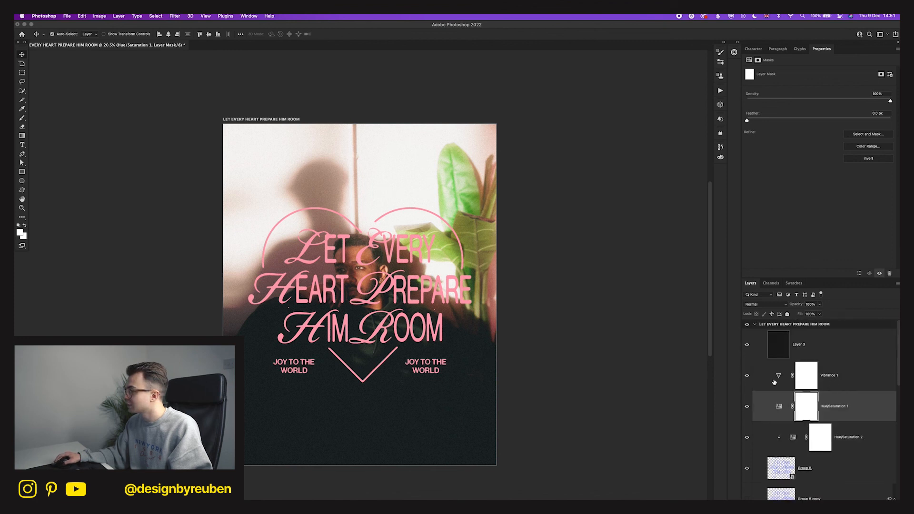
pyautogui.scroll(-10, 808, 418)
pyautogui.click(829, 473)
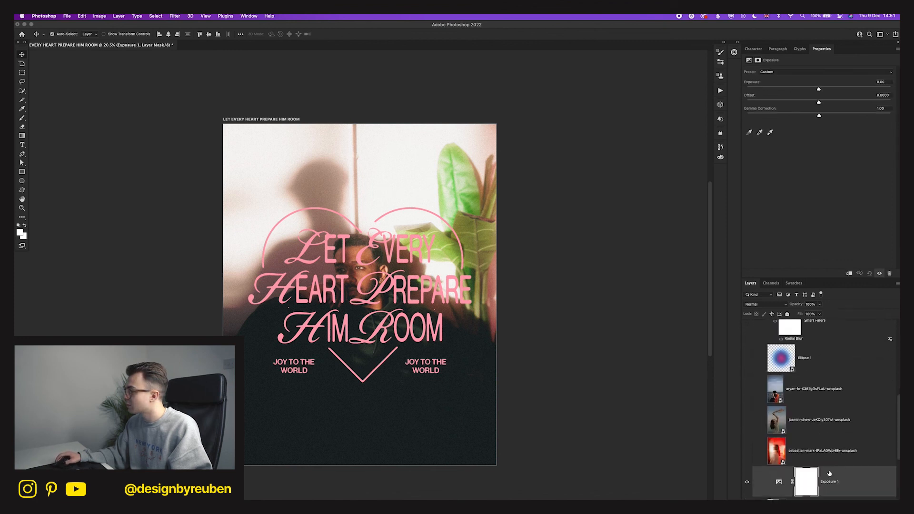
pyautogui.click(746, 482)
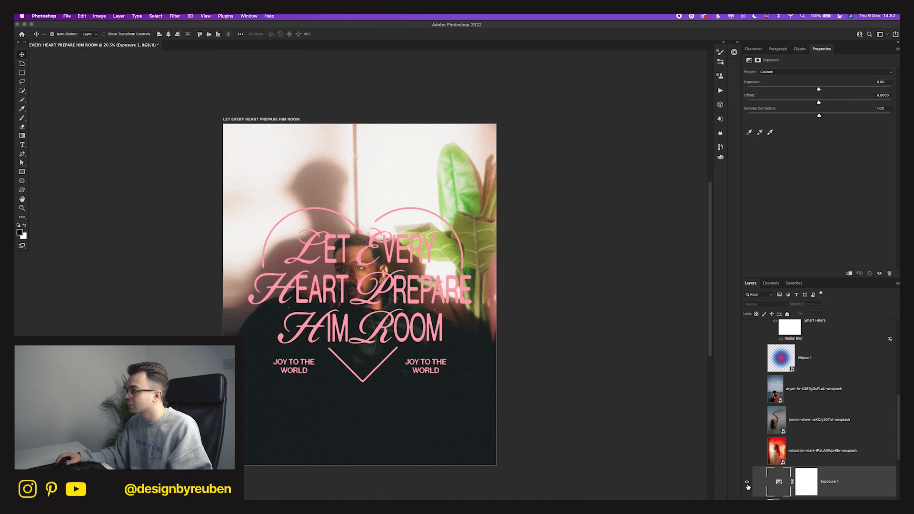
pyautogui.click(747, 483)
pyautogui.scroll(-2, 762, 457)
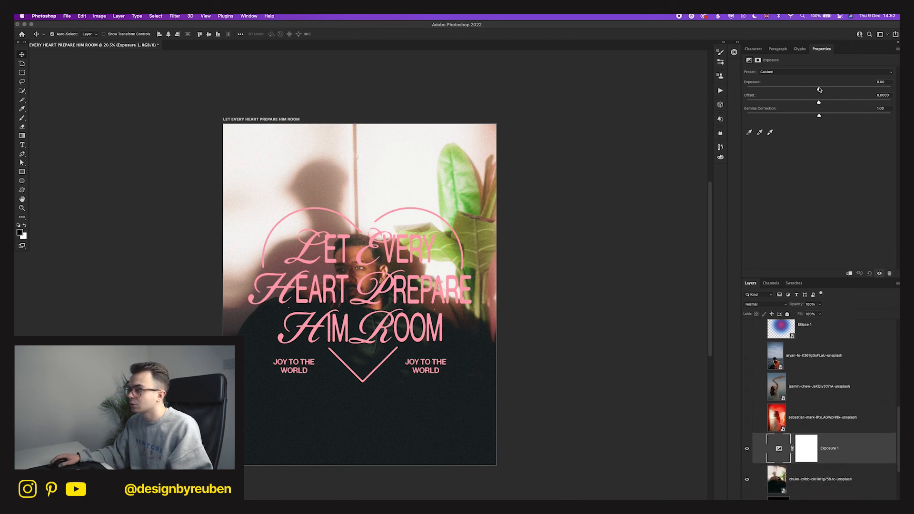
pyautogui.moveTo(820, 90); pyautogui.dragTo(824, 91)
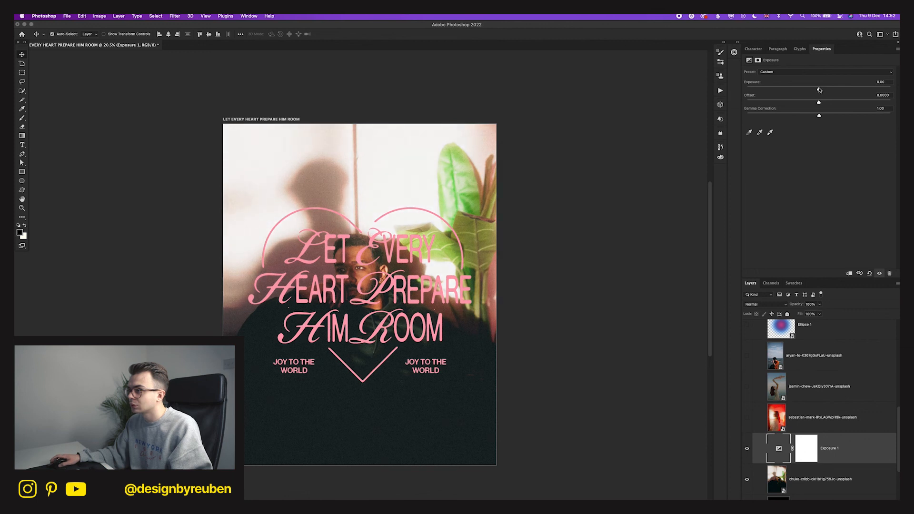
pyautogui.click(653, 368)
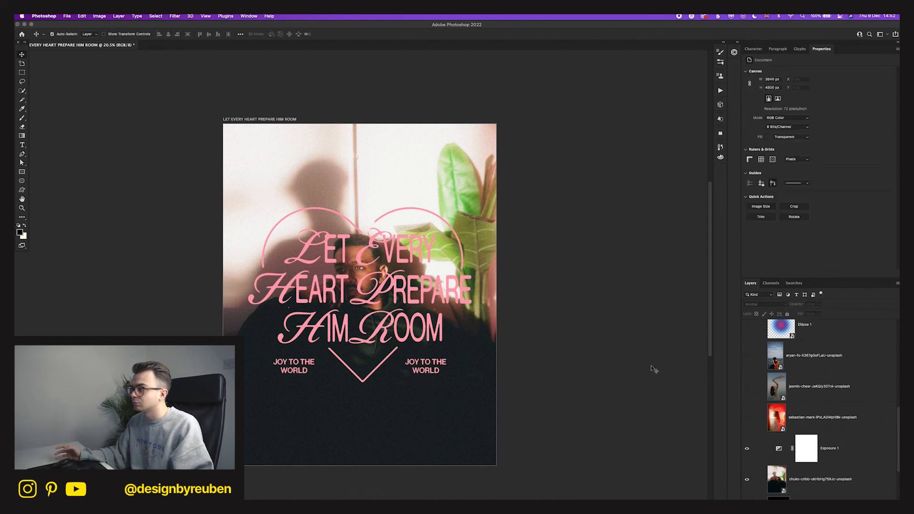
# - Adjust the opacity of the Linear Dodge (Add) overlay, Layer 3, above all the poster's adjustment layers
pyautogui.scroll(10, 811, 371)
pyautogui.click(810, 347)
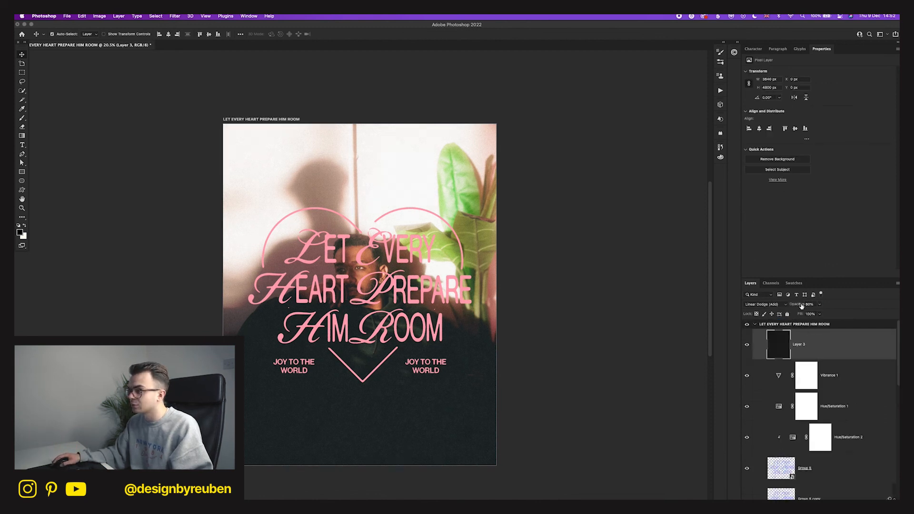
pyautogui.moveTo(797, 305); pyautogui.dragTo(800, 305)
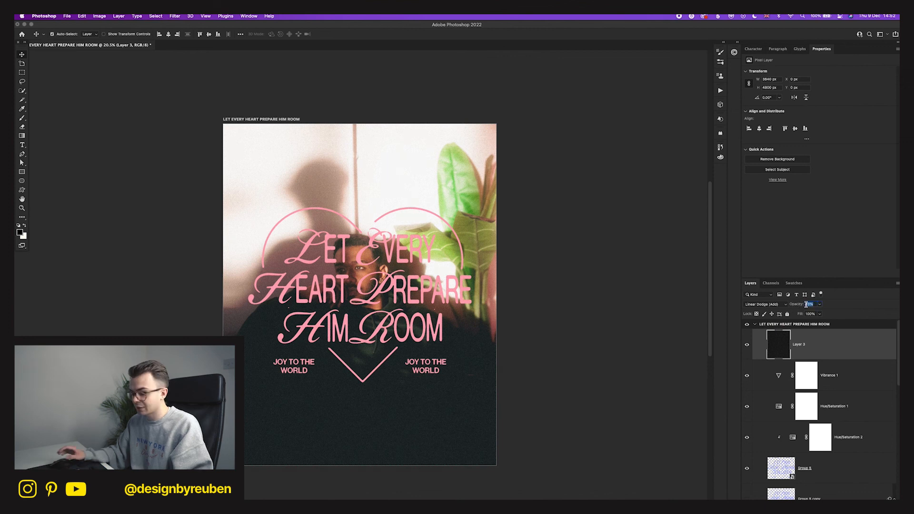
pyautogui.click(551, 402)
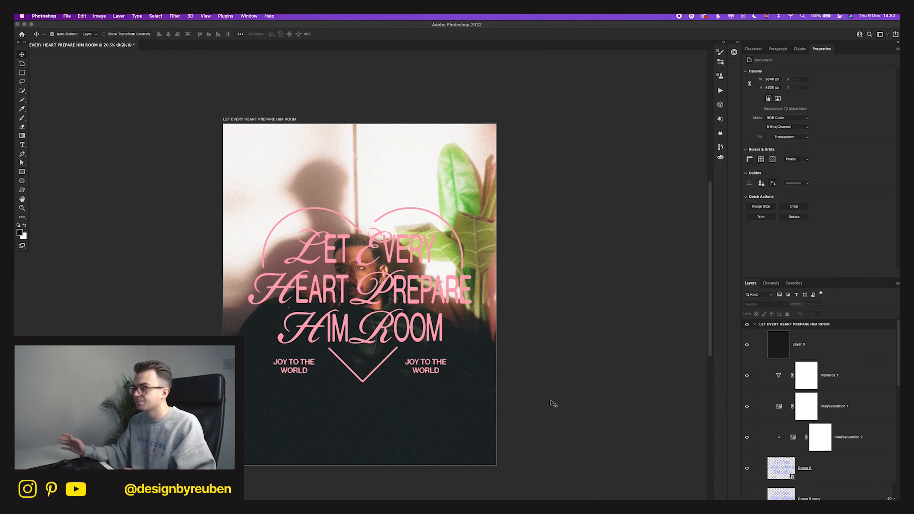